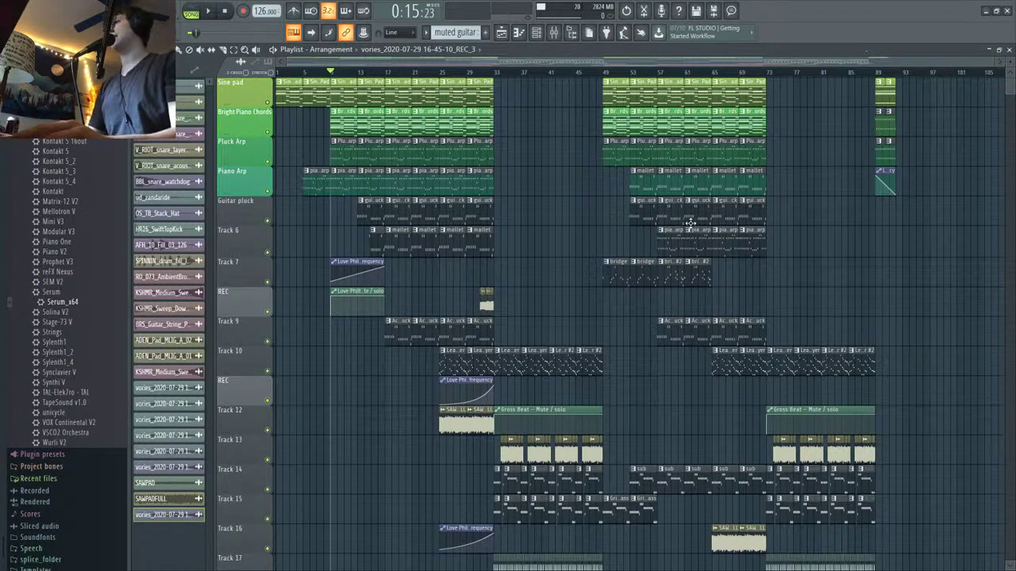
Step: Examine the overall playlist arrangement, including the SAWPADFULL clips on Track 12 and the section starting at bar 33
{"action": "scroll", "coordinate": [690, 224], "scroll_direction": "down", "scroll_amount": 12}
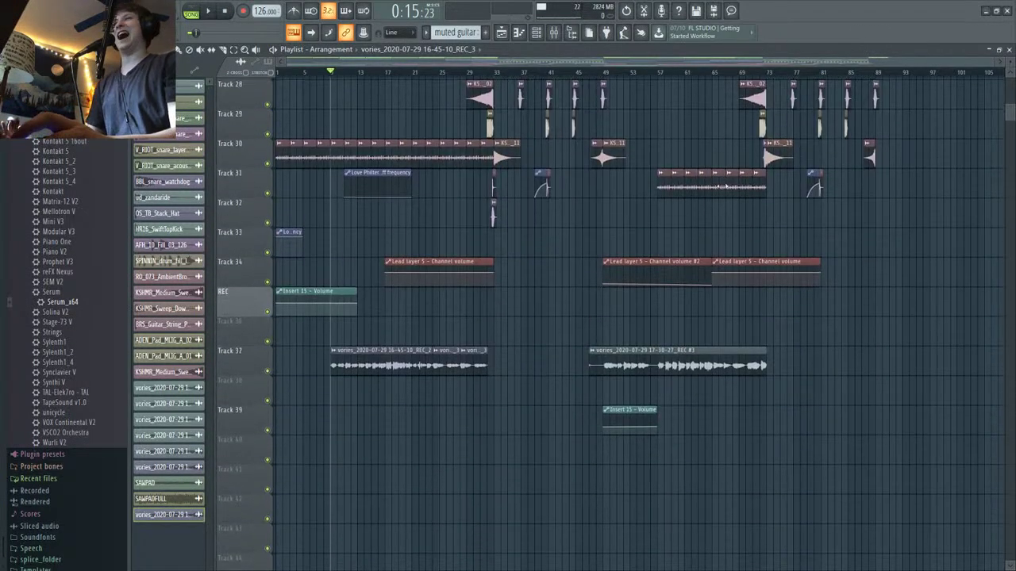
{"action": "scroll", "coordinate": [723, 185], "scroll_direction": "up", "scroll_amount": 12}
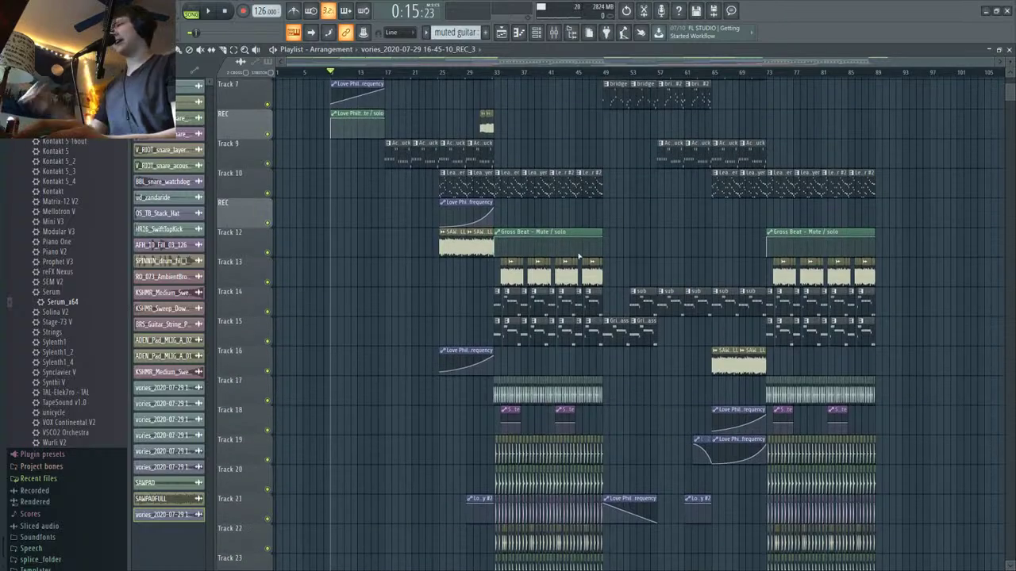
{"action": "scroll", "coordinate": [465, 246], "scroll_direction": "up", "scroll_amount": 4}
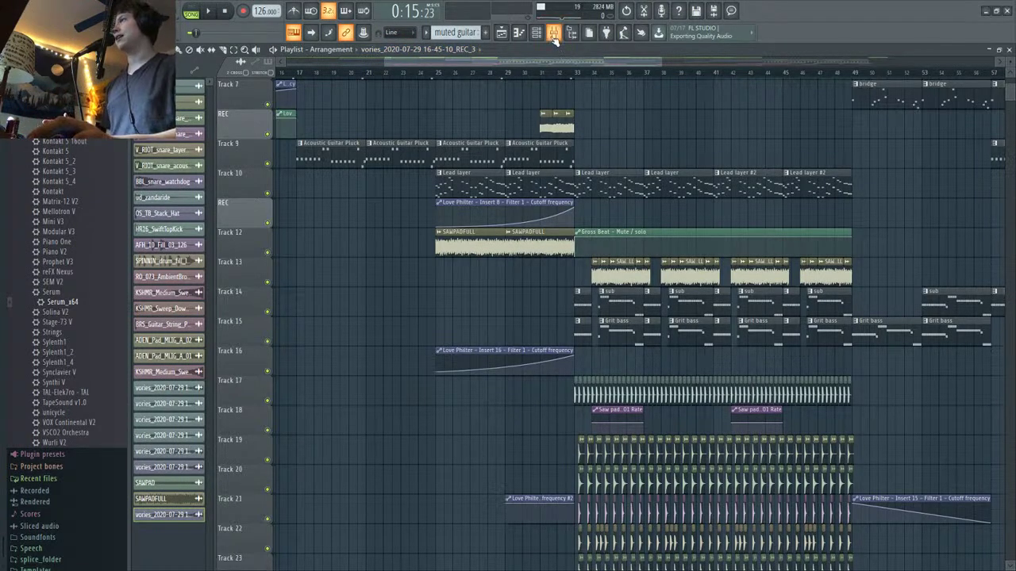
{"action": "left_click", "coordinate": [482, 245]}
{"action": "scroll", "coordinate": [449, 245], "scroll_direction": "down", "scroll_amount": 3}
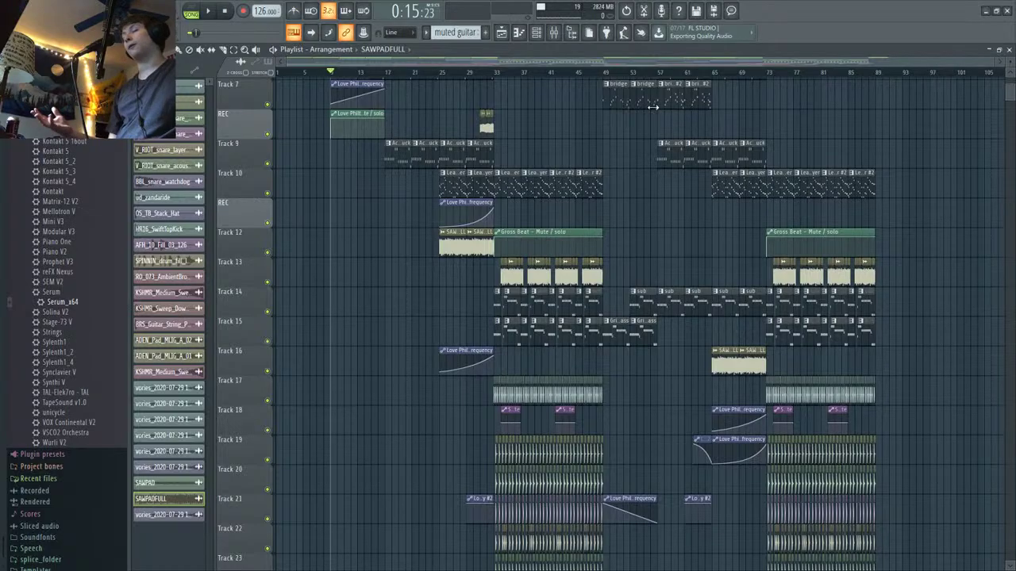
{"action": "scroll", "coordinate": [502, 300], "scroll_direction": "up", "scroll_amount": 5}
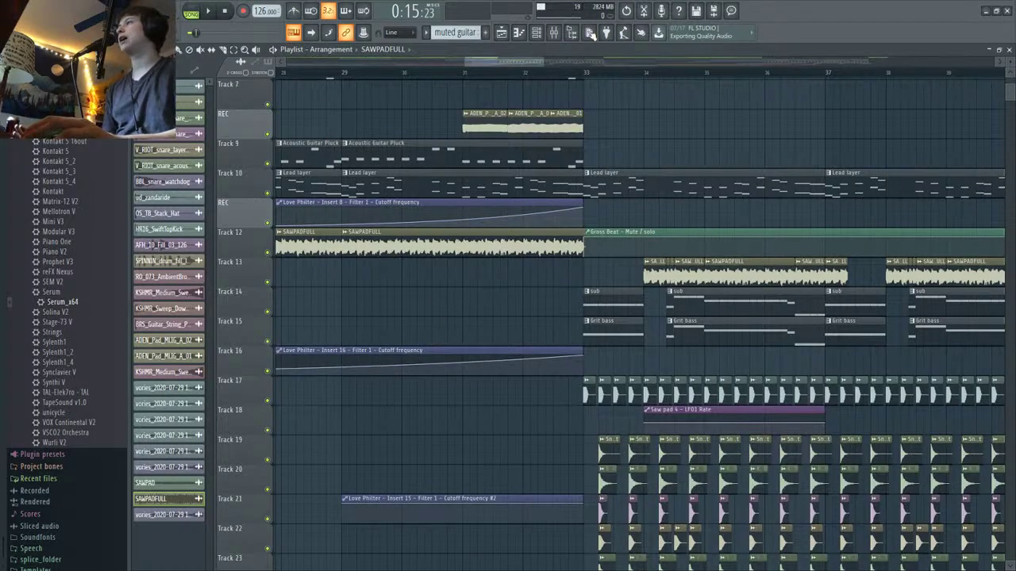
{"action": "left_click", "coordinate": [570, 34]}
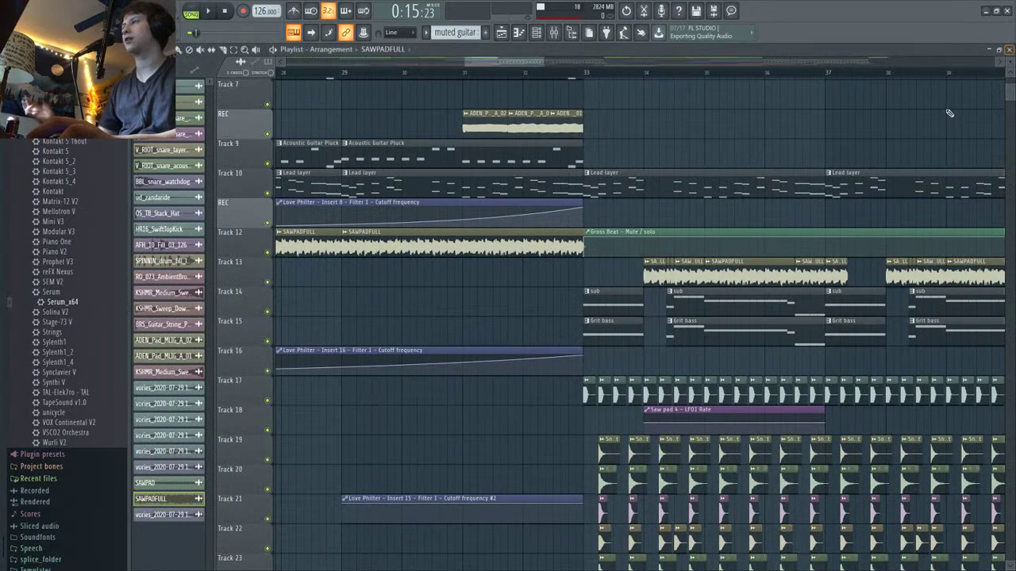
{"action": "left_click", "coordinate": [1008, 49]}
{"action": "scroll", "coordinate": [758, 337], "scroll_direction": "down", "scroll_amount": 8}
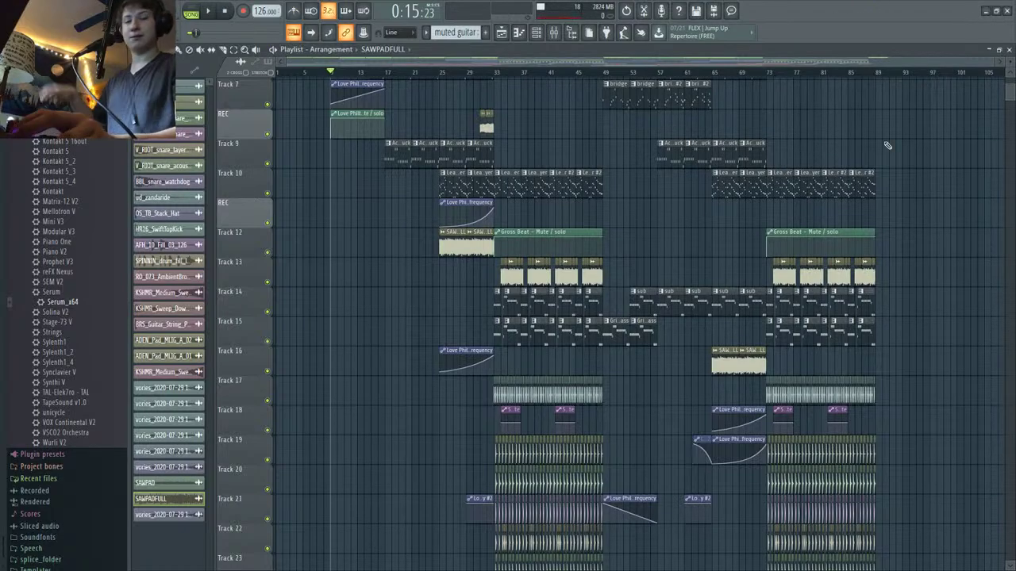
Step: Review the playlist's lower tracks down to the vocal recordings on Track 37, and reset the playback position to the song start
{"action": "scroll", "coordinate": [650, 366], "scroll_direction": "down", "scroll_amount": 6}
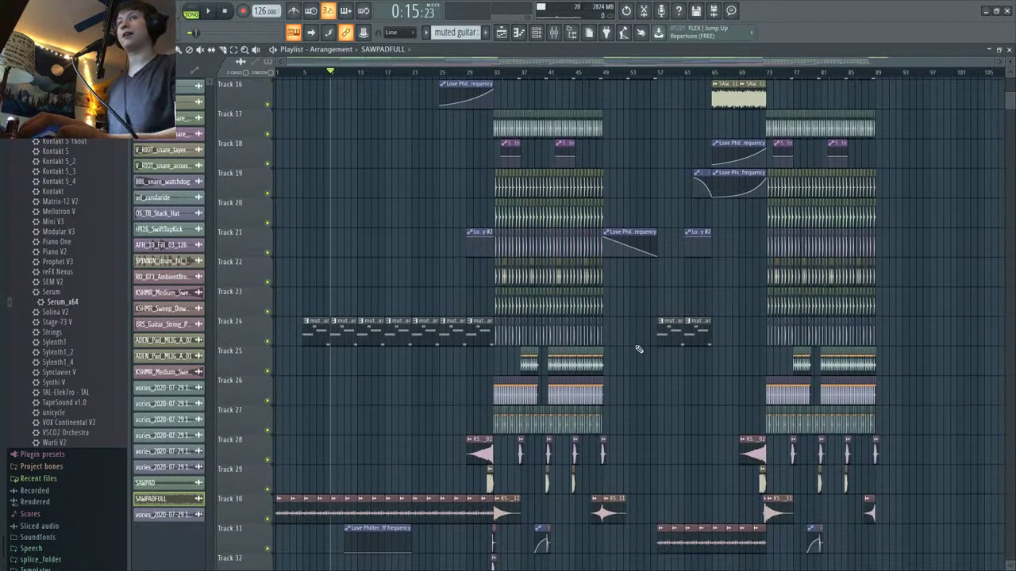
{"action": "scroll", "coordinate": [492, 432], "scroll_direction": "down", "scroll_amount": 7}
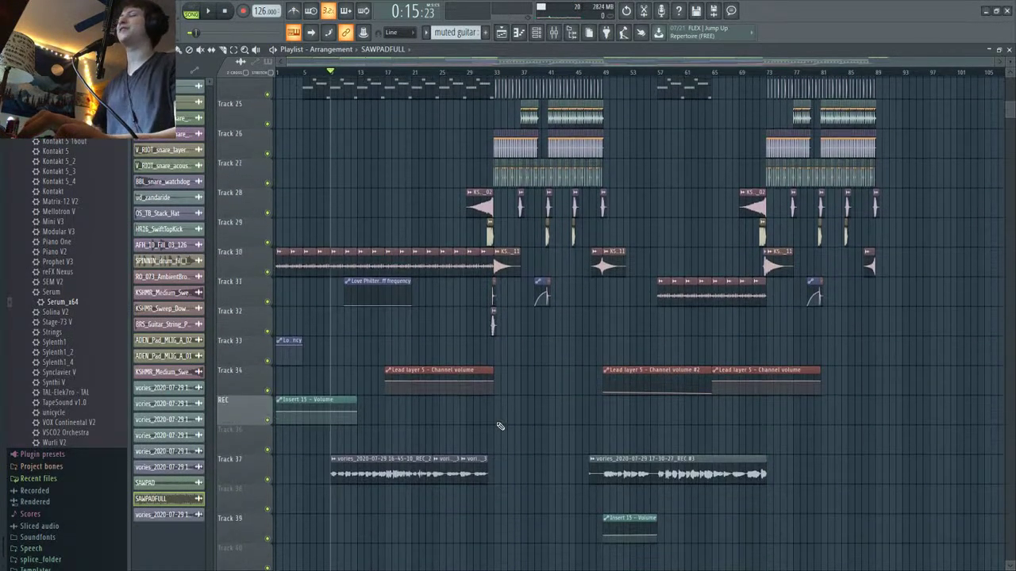
{"action": "scroll", "coordinate": [64, 318], "scroll_direction": "up", "scroll_amount": 3}
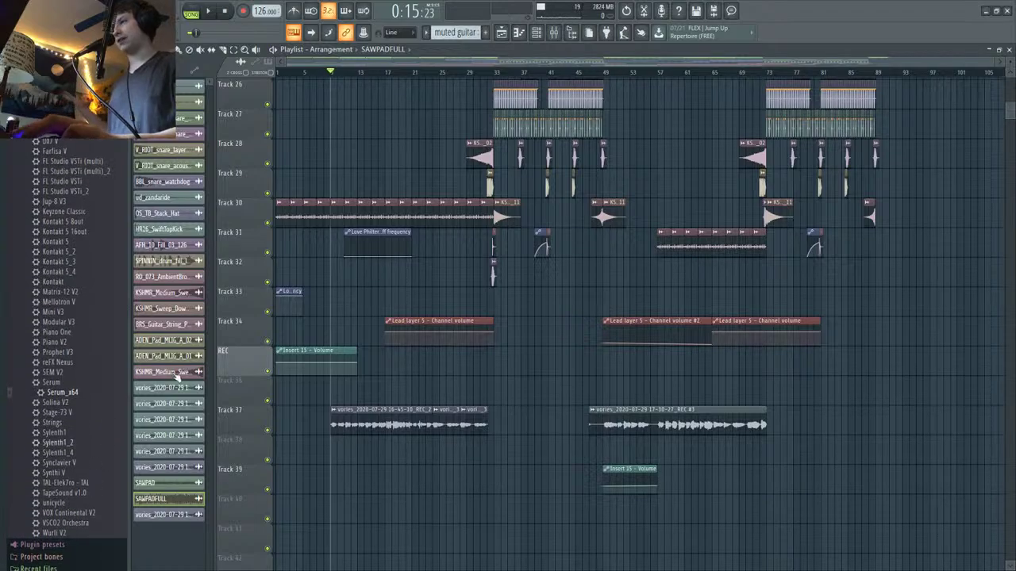
{"action": "scroll", "coordinate": [387, 147], "scroll_direction": "up", "scroll_amount": 4}
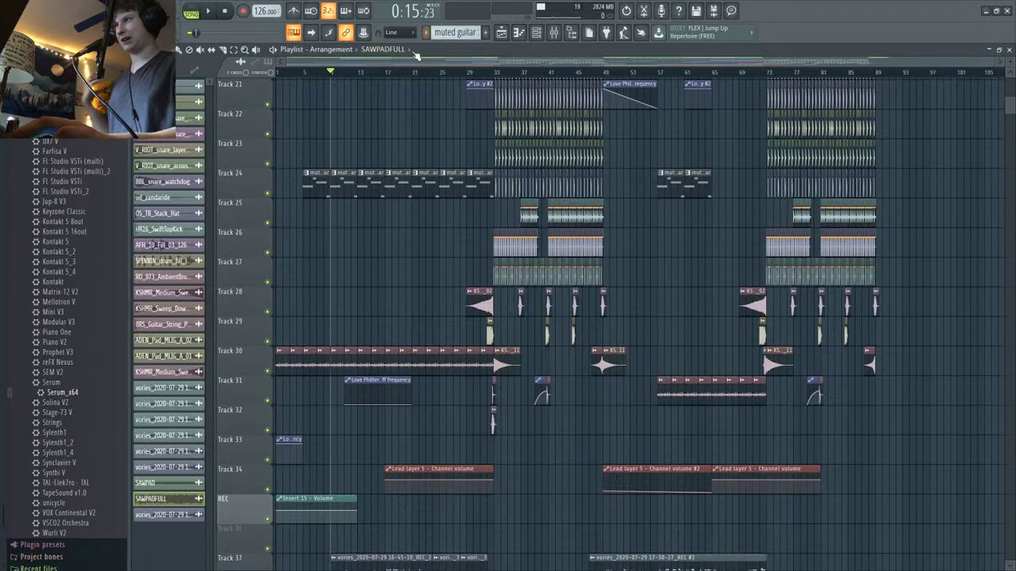
{"action": "scroll", "coordinate": [123, 159], "scroll_direction": "up", "scroll_amount": 12}
{"action": "scroll", "coordinate": [344, 197], "scroll_direction": "up", "scroll_amount": 8}
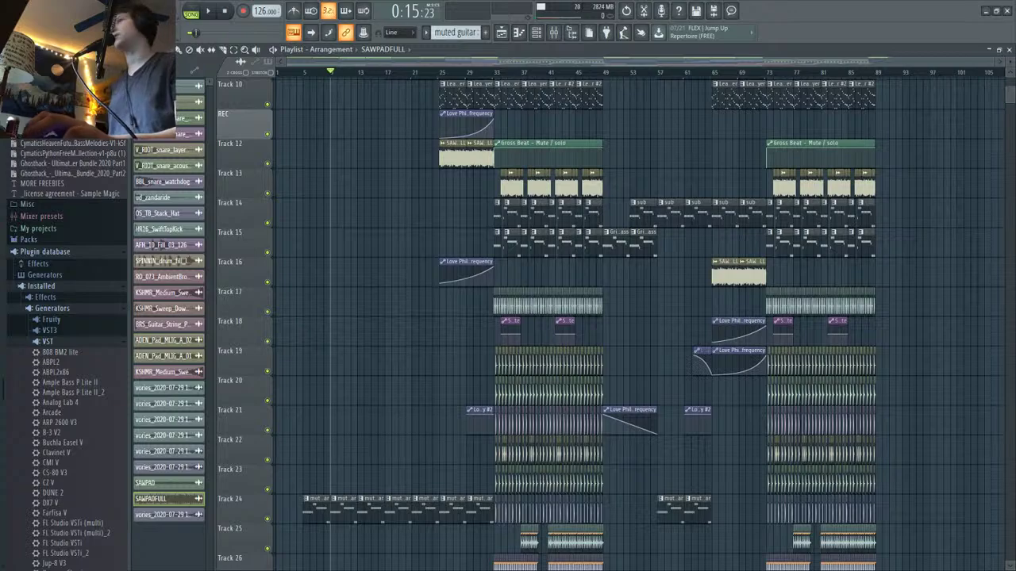
{"action": "key", "text": "space"}
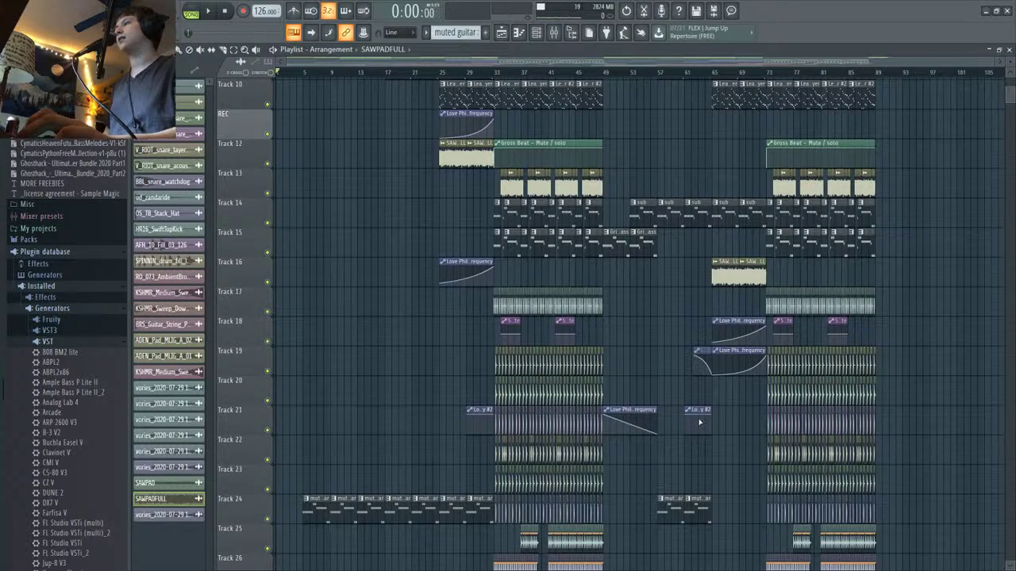
{"action": "scroll", "coordinate": [301, 150], "scroll_direction": "up", "scroll_amount": 9}
{"action": "scroll", "coordinate": [302, 150], "scroll_direction": "up", "scroll_amount": 5}
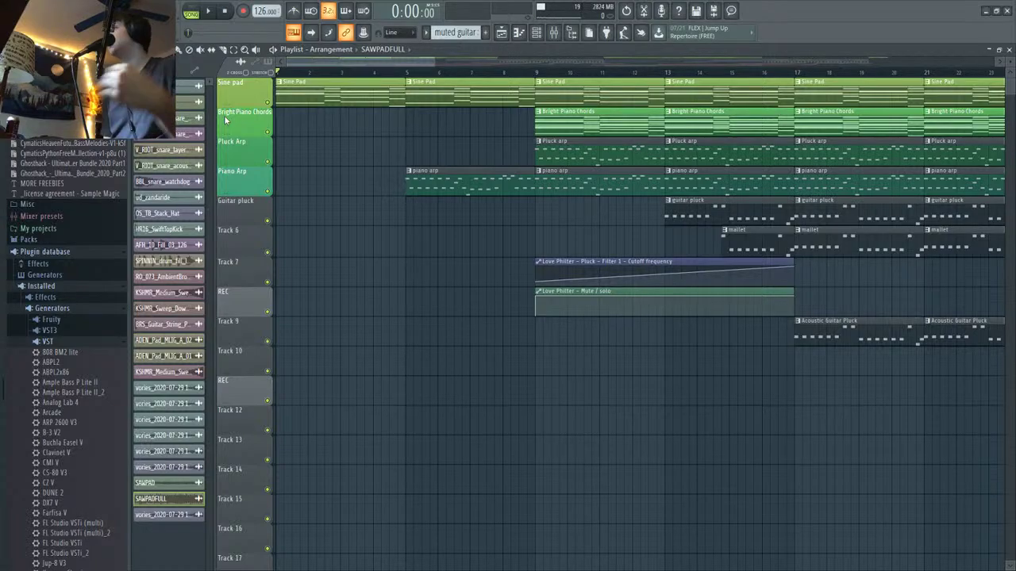
Step: Select the Sine Pad pattern from its playlist clip and open the Sine pad channel's Serum synth
{"action": "left_click", "coordinate": [538, 34]}
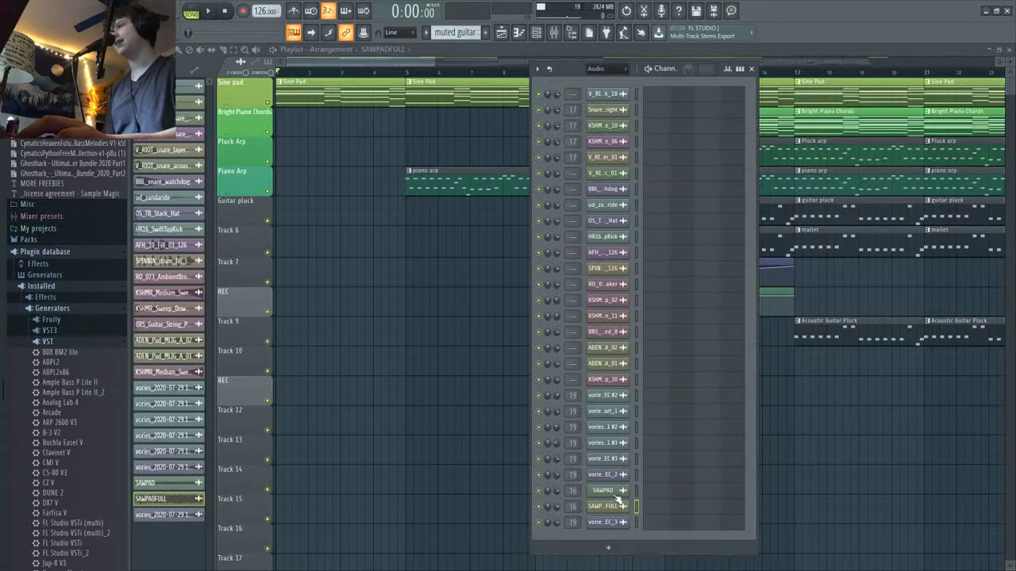
{"action": "left_click", "coordinate": [393, 92]}
{"action": "left_click", "coordinate": [537, 33]}
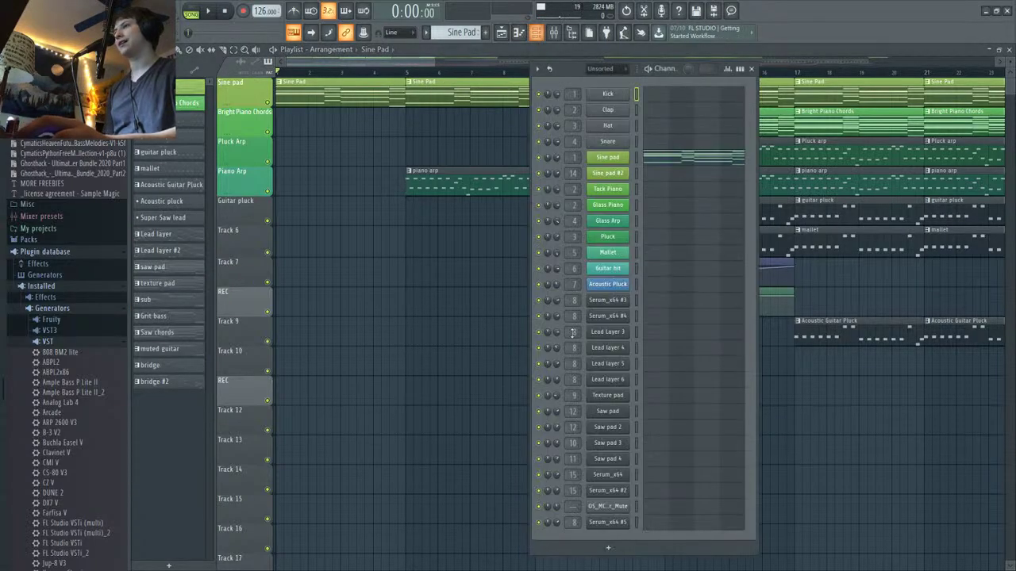
{"action": "left_click", "coordinate": [611, 160]}
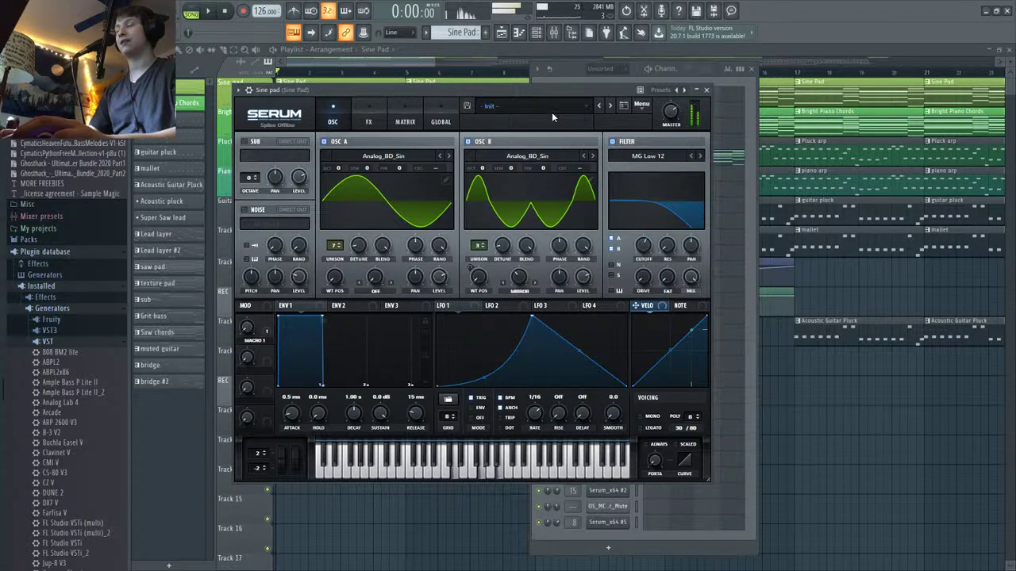
{"action": "scroll", "coordinate": [394, 508], "scroll_direction": "down", "scroll_amount": 8}
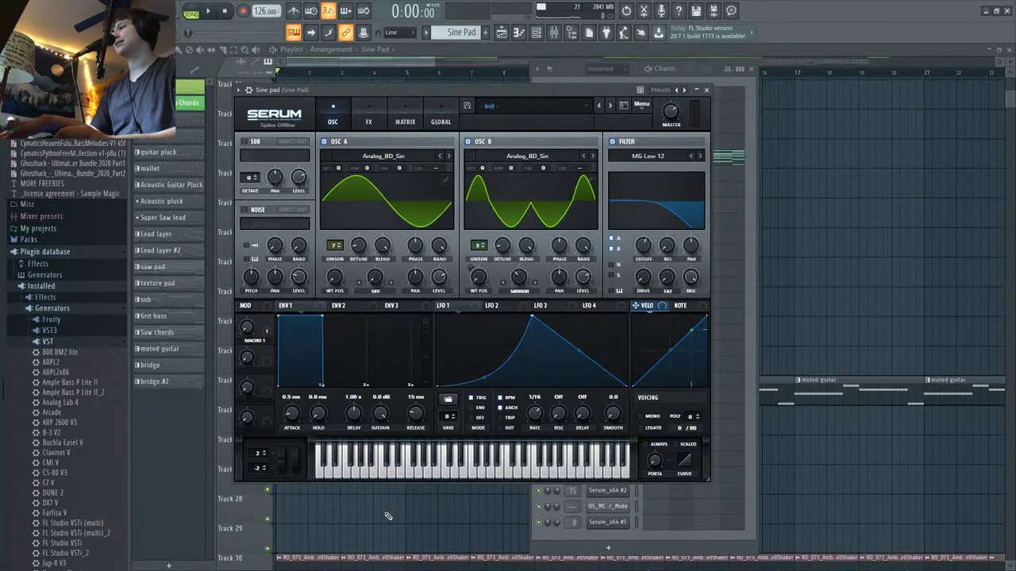
{"action": "scroll", "coordinate": [391, 514], "scroll_direction": "down", "scroll_amount": 9}
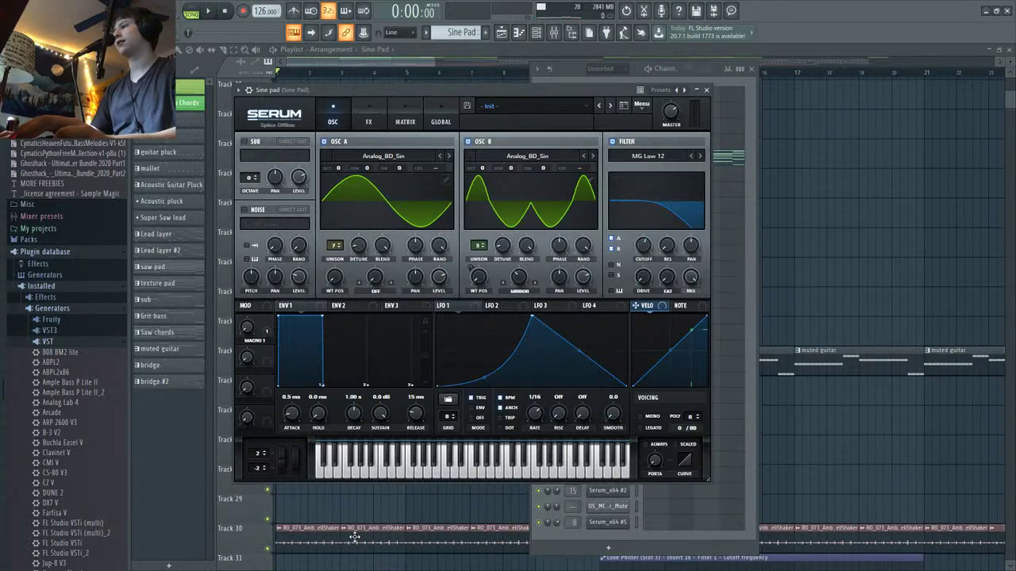
{"action": "scroll", "coordinate": [296, 500], "scroll_direction": "up", "scroll_amount": 8}
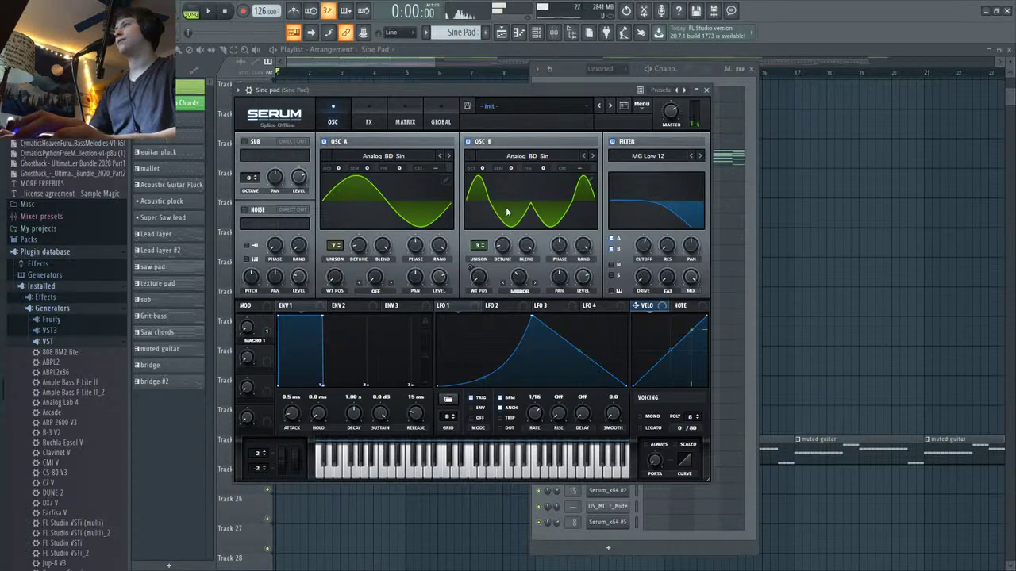
Step: Set Serum's oscillator B warp mode to Off for comparison, and set it back to Mirror
{"action": "left_click", "coordinate": [520, 290]}
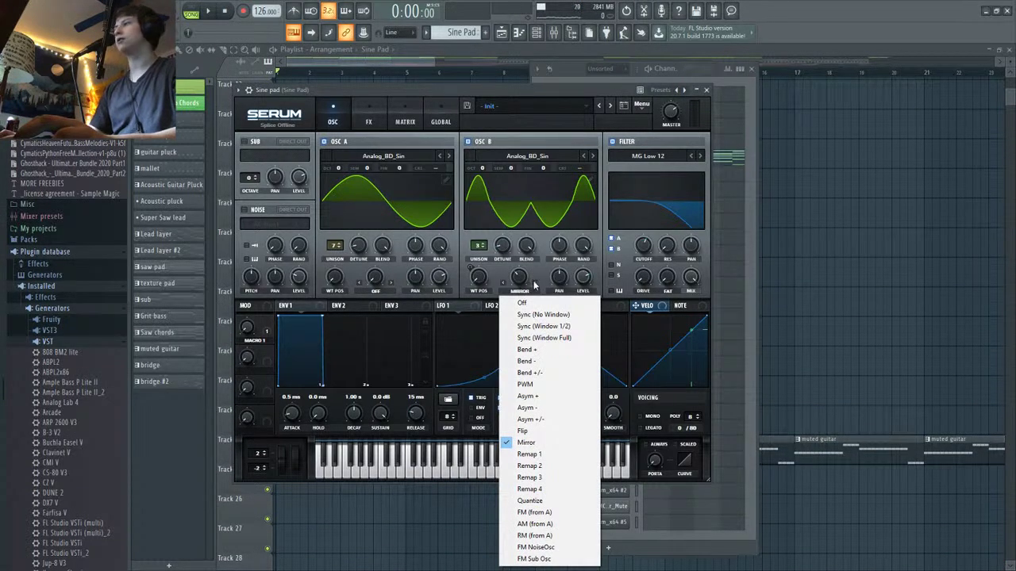
{"action": "left_click", "coordinate": [533, 303]}
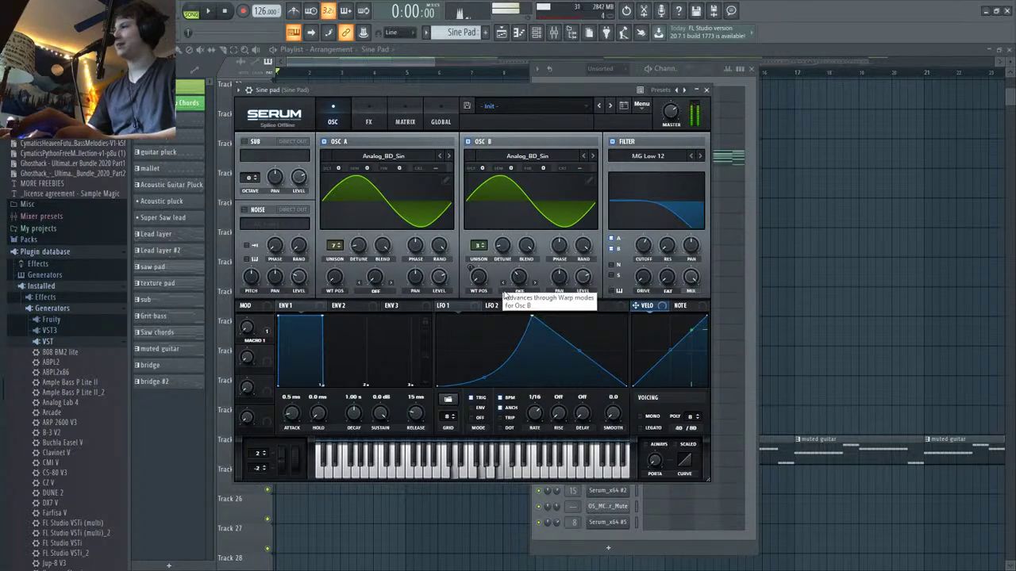
{"action": "left_click", "coordinate": [520, 290]}
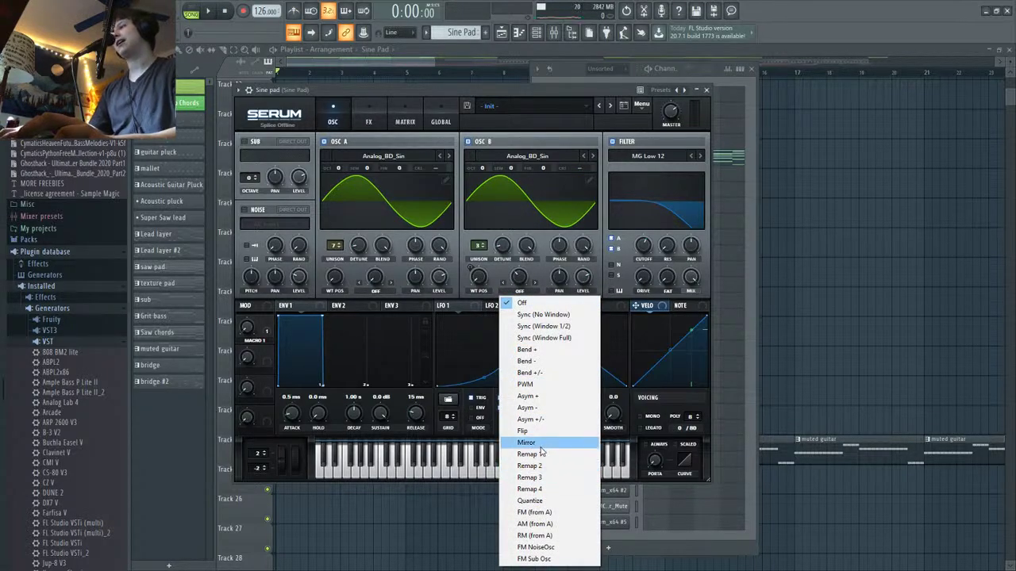
{"action": "left_click", "coordinate": [542, 442]}
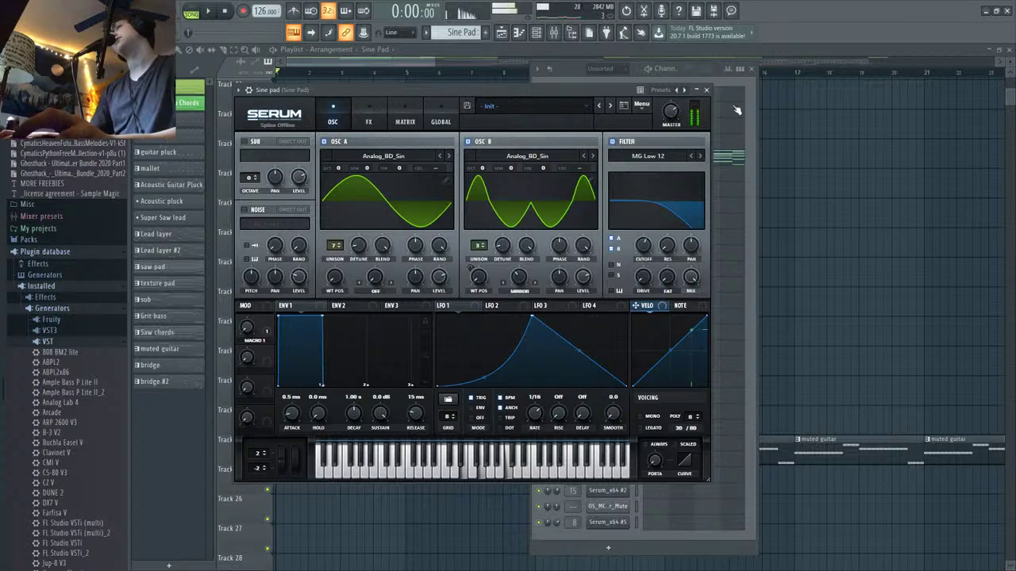
Step: Solo the Sine pad track together with the master filter cutoff automation on Track 33, and play the song from the start
{"action": "key", "text": "Escape"}
{"action": "scroll", "coordinate": [272, 219], "scroll_direction": "up", "scroll_amount": 1}
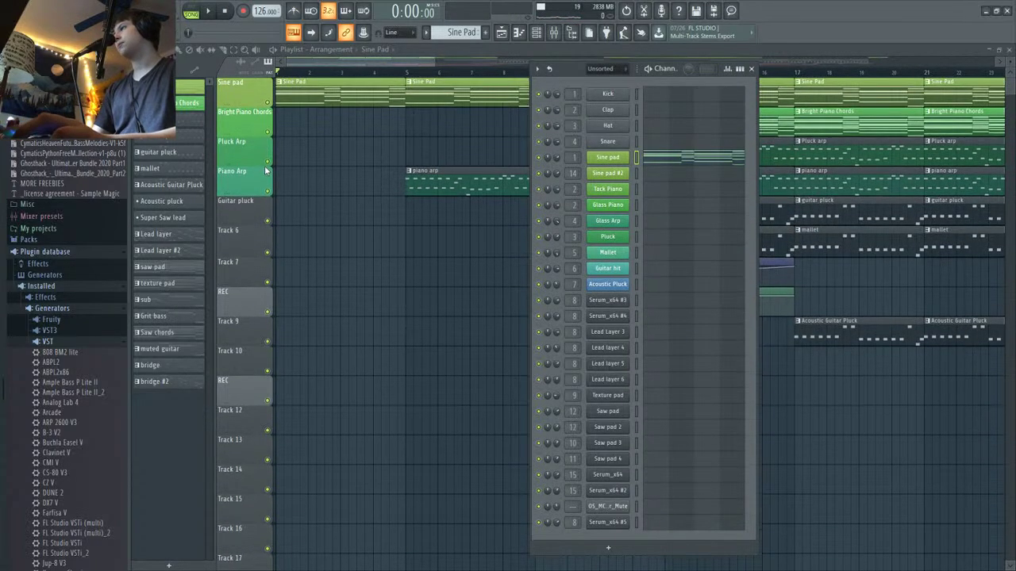
{"action": "key", "text": "F6"}
{"action": "scroll", "coordinate": [270, 350], "scroll_direction": "down", "scroll_amount": 8}
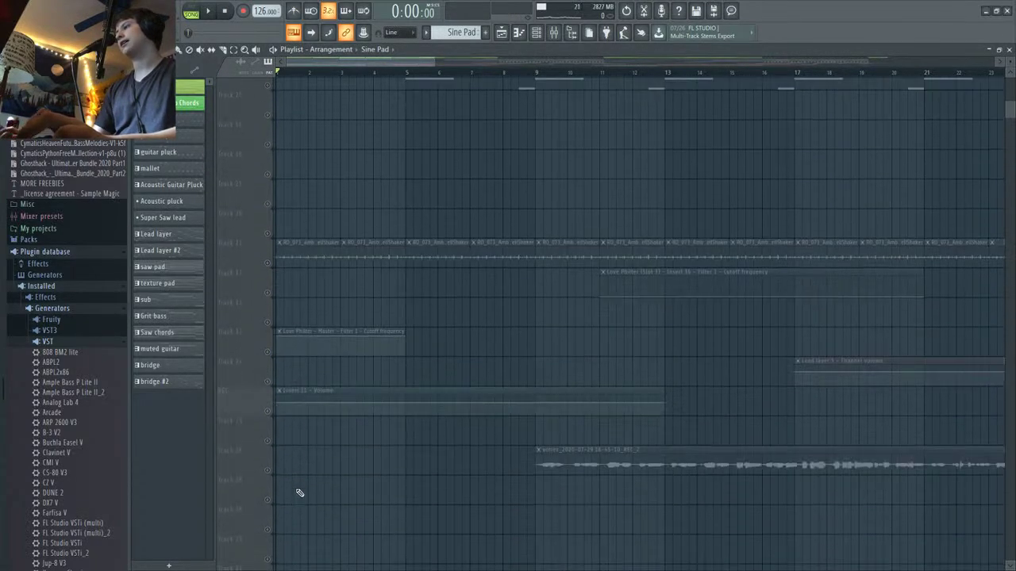
{"action": "key", "text": "space"}
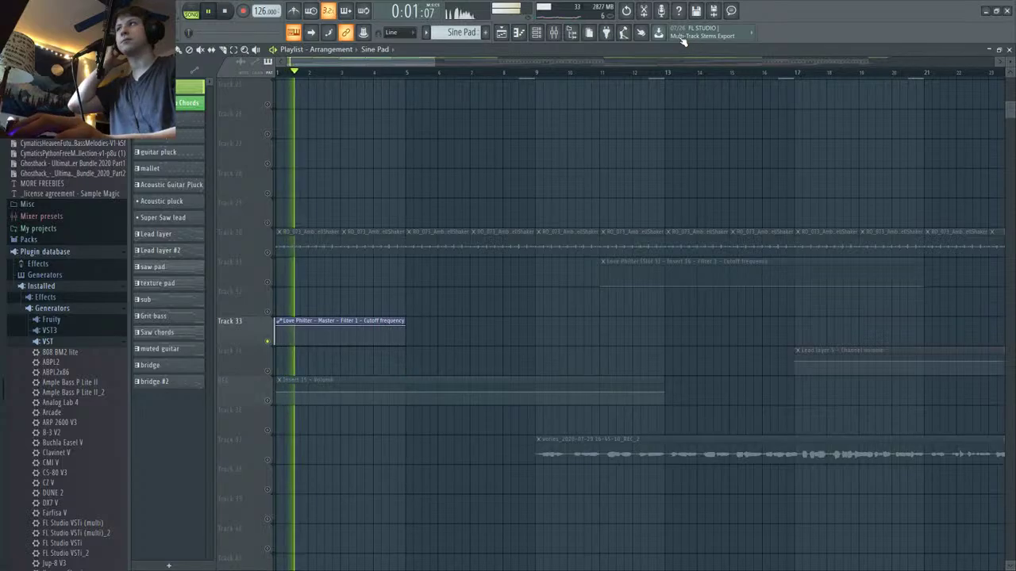
Step: View the Sine pad's Serum settings during playback, and close the synth and the channel rack
{"action": "key", "text": "F6"}
{"action": "scroll", "coordinate": [508, 302], "scroll_direction": "up", "scroll_amount": 6}
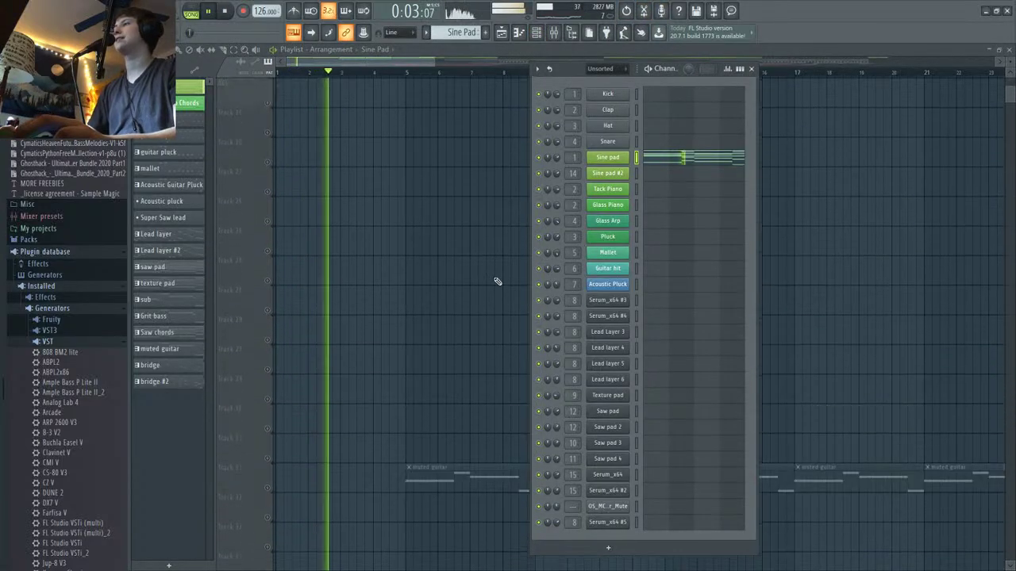
{"action": "left_click", "coordinate": [602, 159]}
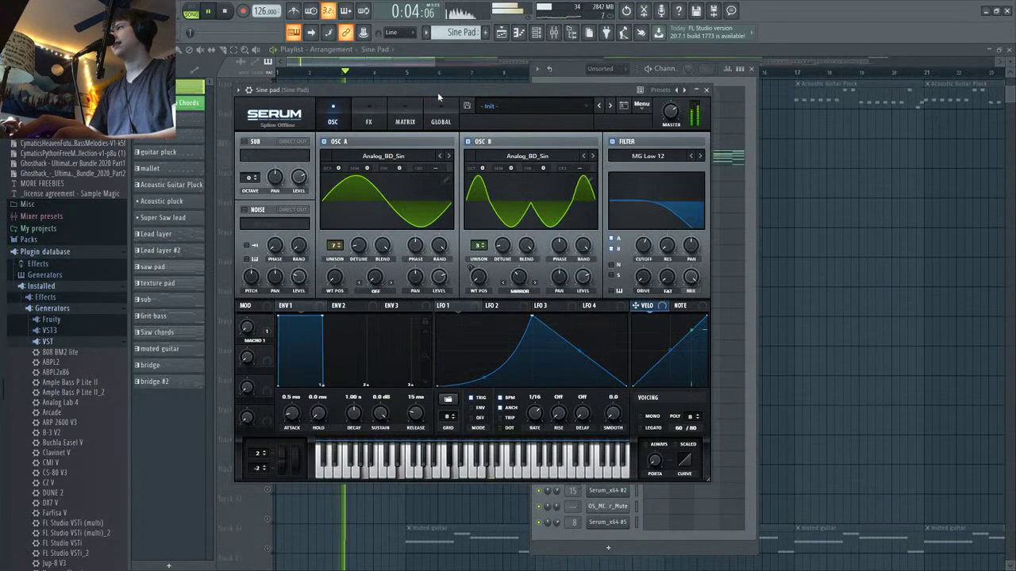
{"action": "left_click", "coordinate": [708, 94]}
{"action": "scroll", "coordinate": [407, 365], "scroll_direction": "up", "scroll_amount": 6}
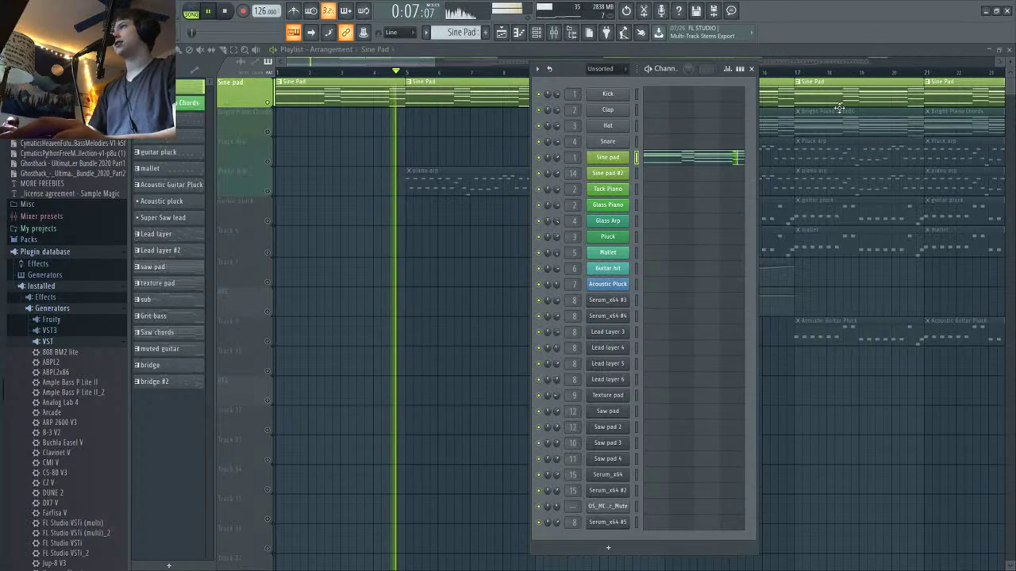
{"action": "left_click", "coordinate": [750, 69]}
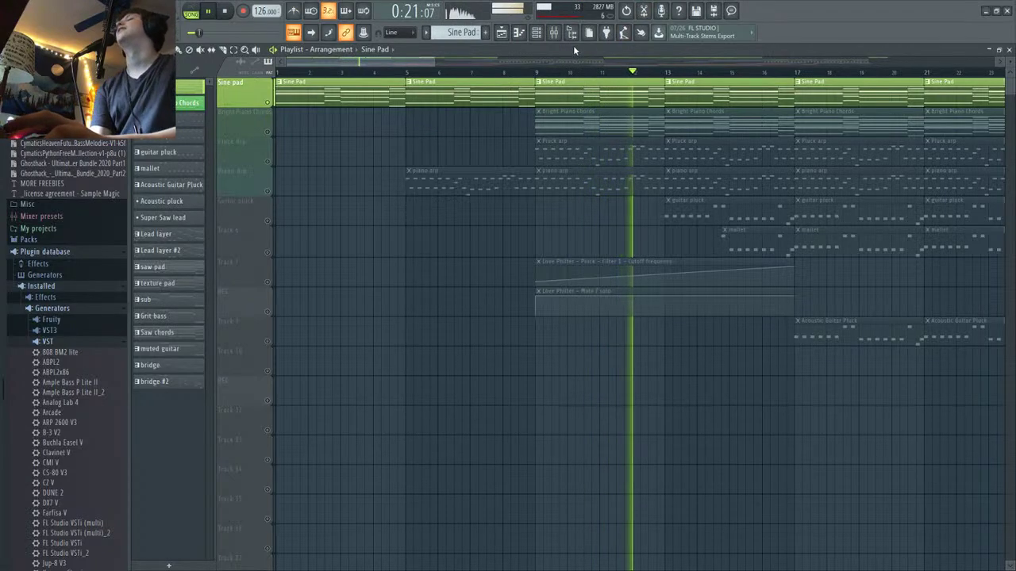
Step: Stop playback, enable the ambient shaker loop on Track 30, and play it together with the Sine pad from the start
{"action": "scroll", "coordinate": [707, 327], "scroll_direction": "down", "scroll_amount": 5}
{"action": "scroll", "coordinate": [705, 329], "scroll_direction": "down", "scroll_amount": 10}
{"action": "key", "text": "space"}
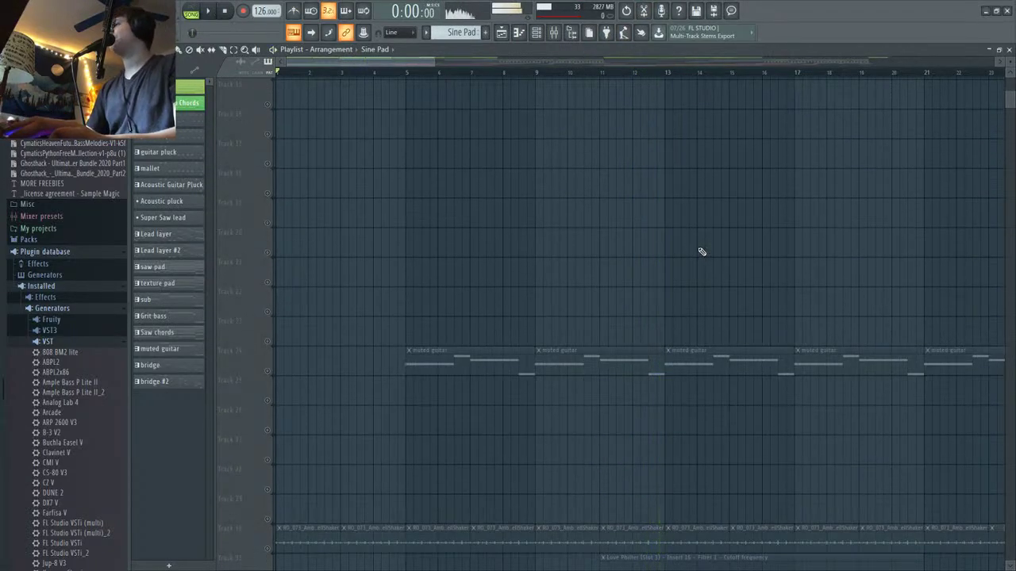
{"action": "scroll", "coordinate": [666, 341], "scroll_direction": "up", "scroll_amount": 10}
{"action": "scroll", "coordinate": [623, 353], "scroll_direction": "up", "scroll_amount": 5}
{"action": "scroll", "coordinate": [358, 214], "scroll_direction": "down", "scroll_amount": 10}
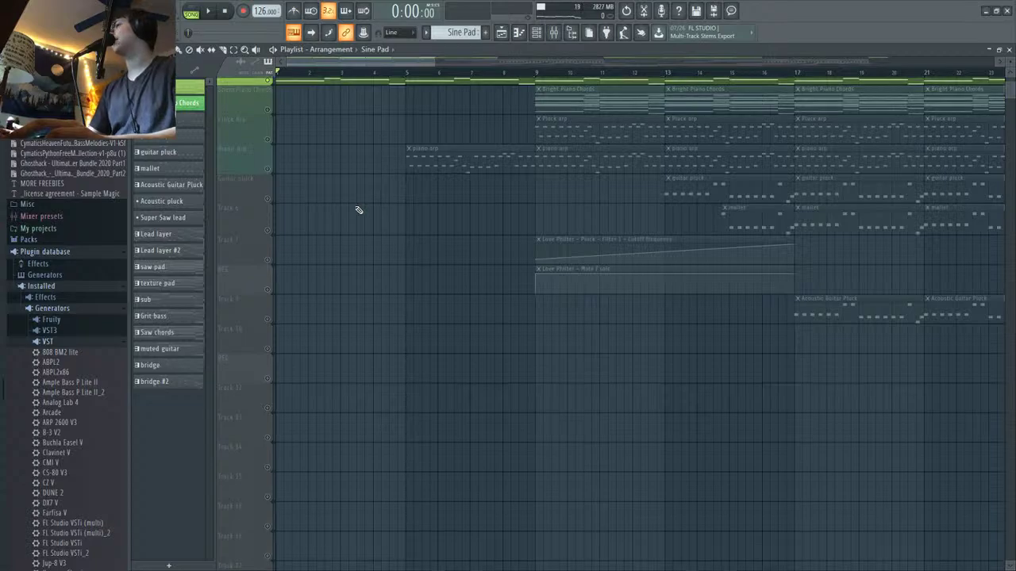
{"action": "scroll", "coordinate": [402, 228], "scroll_direction": "down", "scroll_amount": 8}
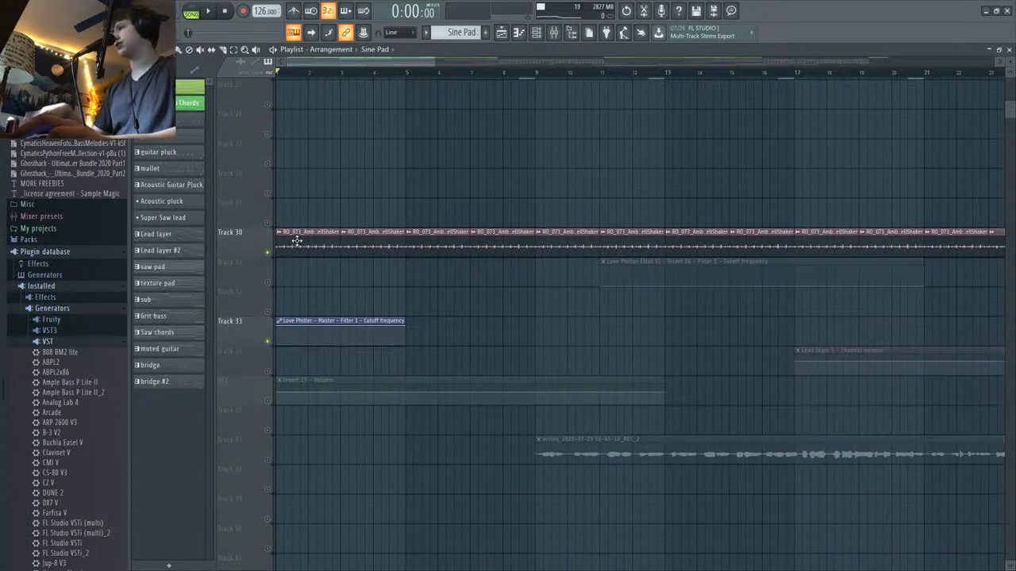
{"action": "key", "text": "space"}
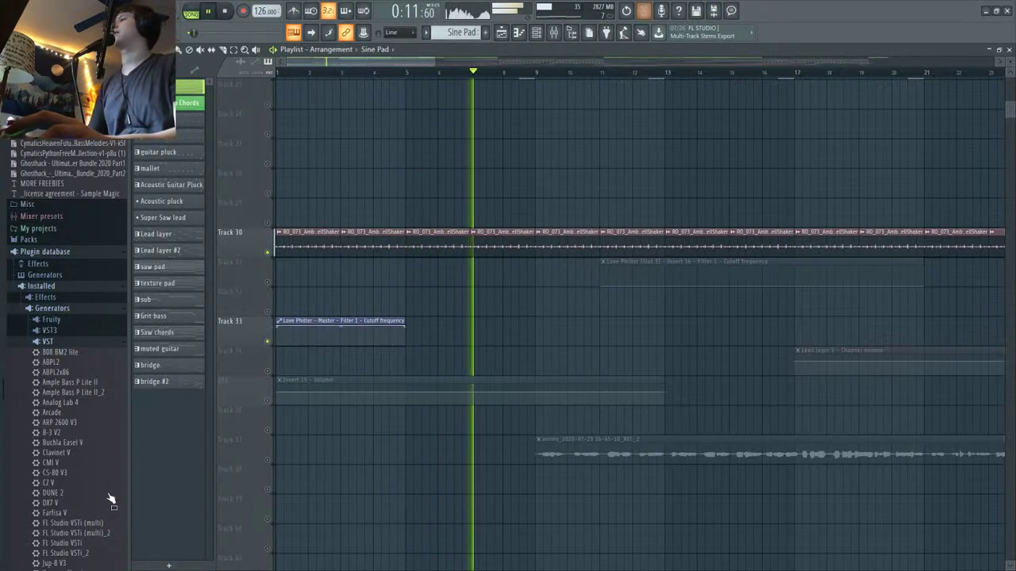
Step: Stop playback, view the piano arp notes of Glass Arp in the piano roll, and close it
{"action": "key", "text": "space"}
{"action": "scroll", "coordinate": [381, 449], "scroll_direction": "up", "scroll_amount": 10}
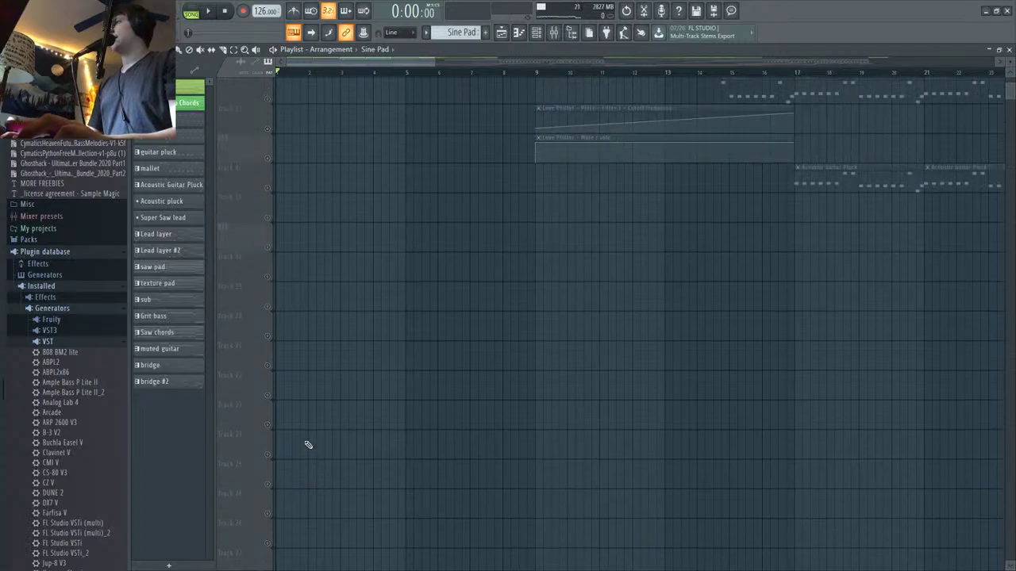
{"action": "scroll", "coordinate": [308, 444], "scroll_direction": "up", "scroll_amount": 5}
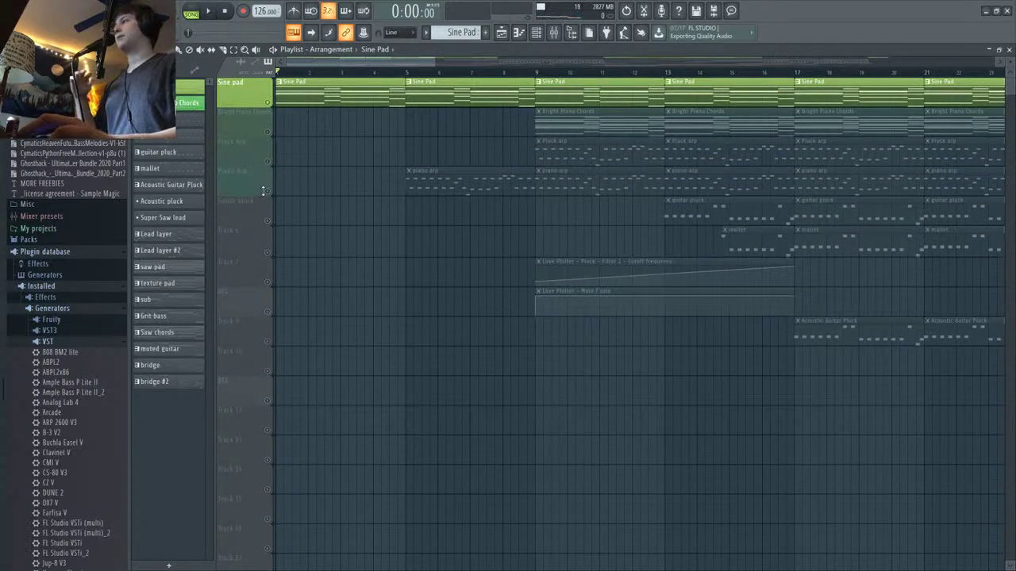
{"action": "left_click", "coordinate": [269, 188]}
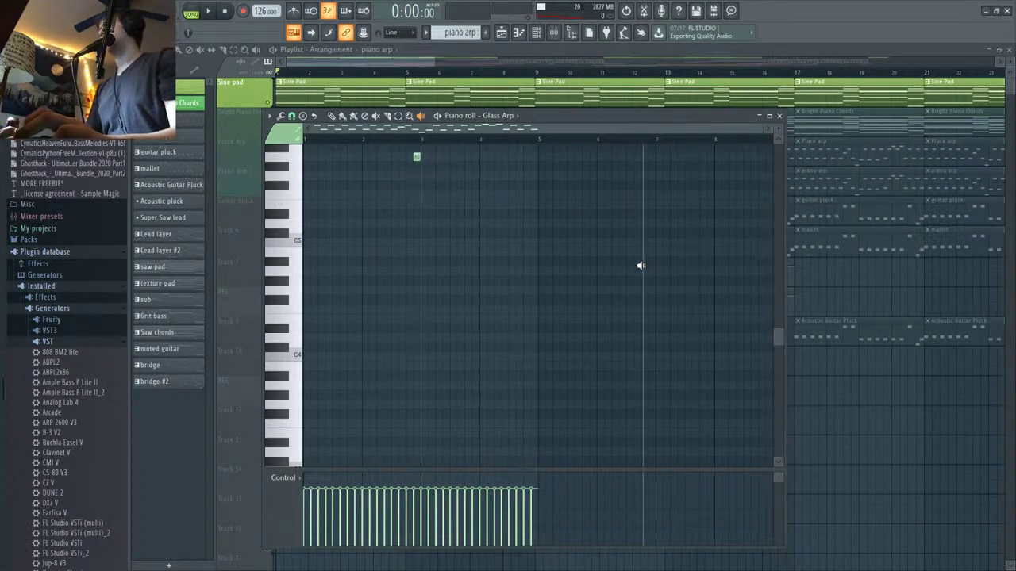
{"action": "scroll", "coordinate": [641, 266], "scroll_direction": "up", "scroll_amount": 7}
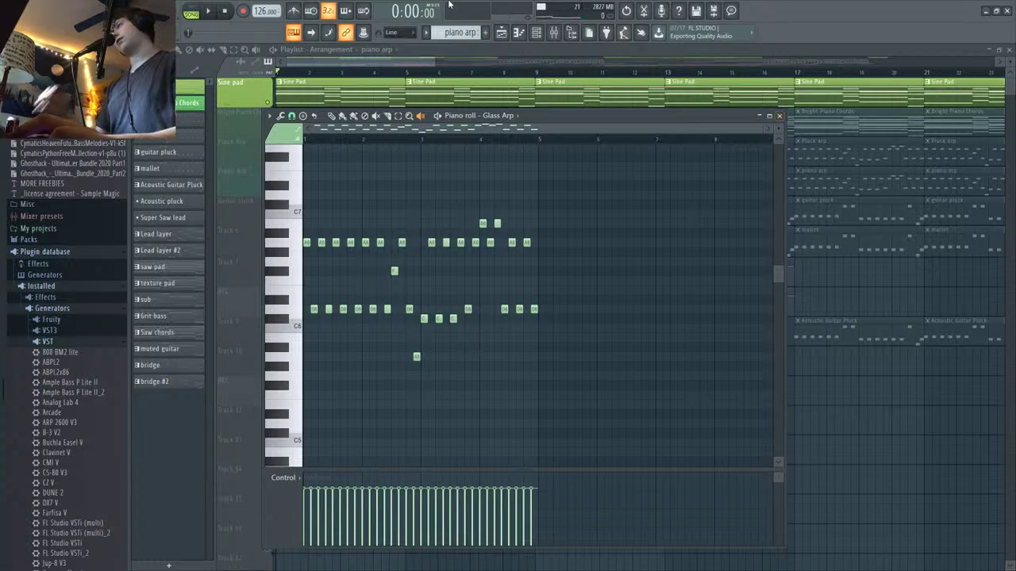
{"action": "left_click", "coordinate": [781, 117]}
Step: Enable the Piano Arp track, play it with the Sine pad and shaker layers, and stop playback
{"action": "left_click", "coordinate": [269, 190]}
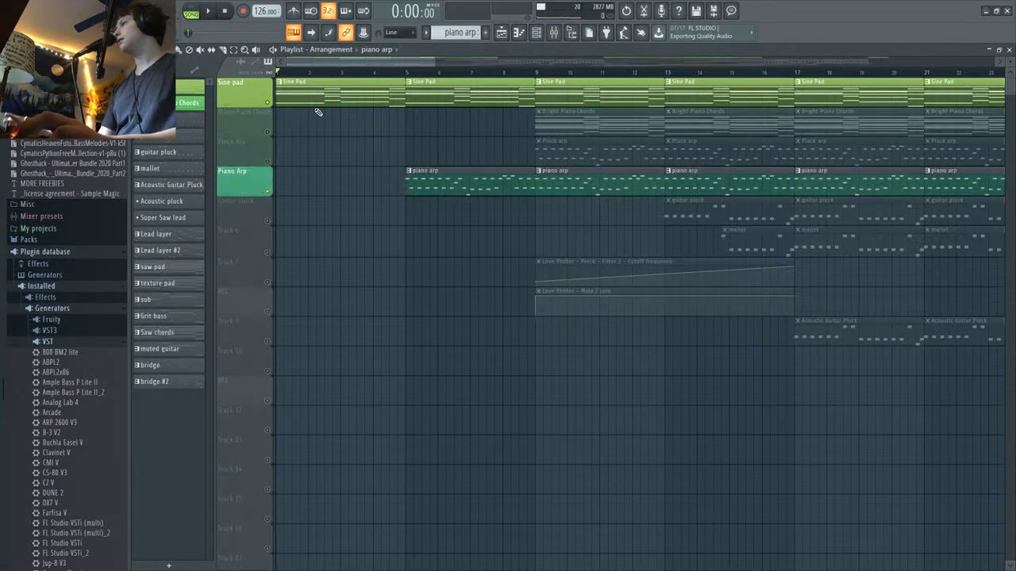
{"action": "key", "text": "space"}
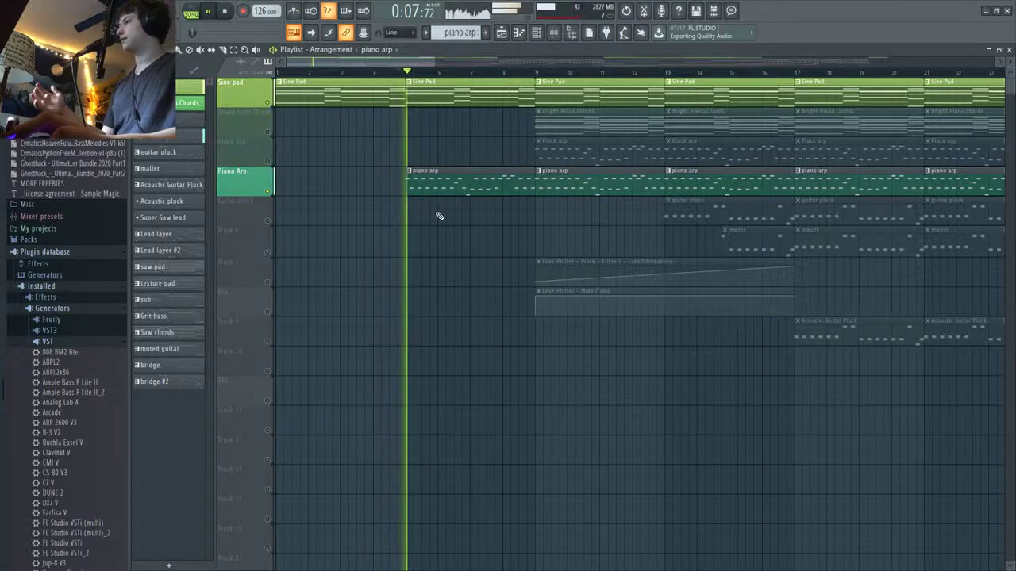
{"action": "scroll", "coordinate": [427, 248], "scroll_direction": "down", "scroll_amount": 2}
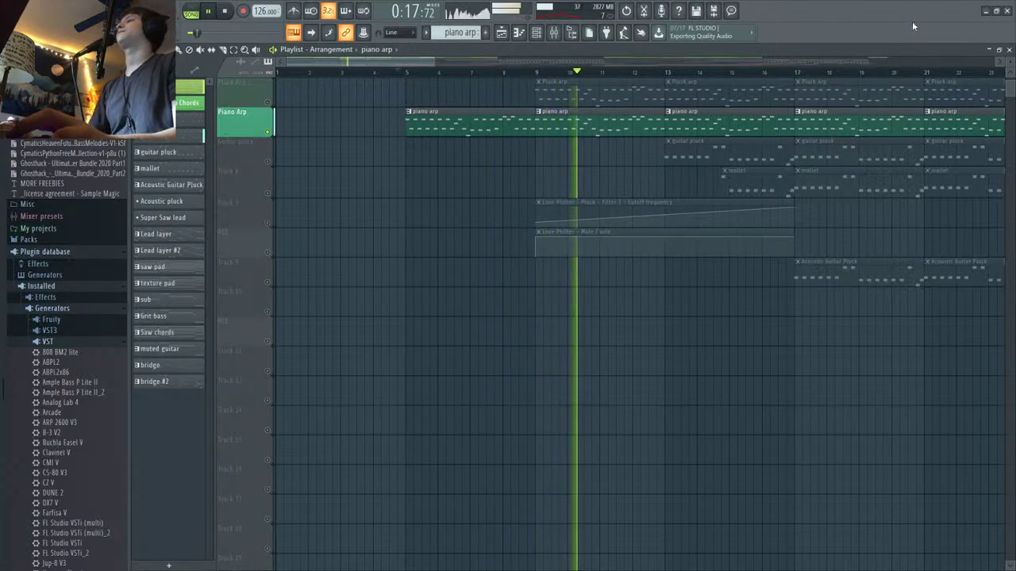
{"action": "key", "text": "space"}
Step: Enable the muted guitar clips on Track 24
{"action": "scroll", "coordinate": [743, 229], "scroll_direction": "down", "scroll_amount": 5}
{"action": "scroll", "coordinate": [333, 500], "scroll_direction": "down", "scroll_amount": 7}
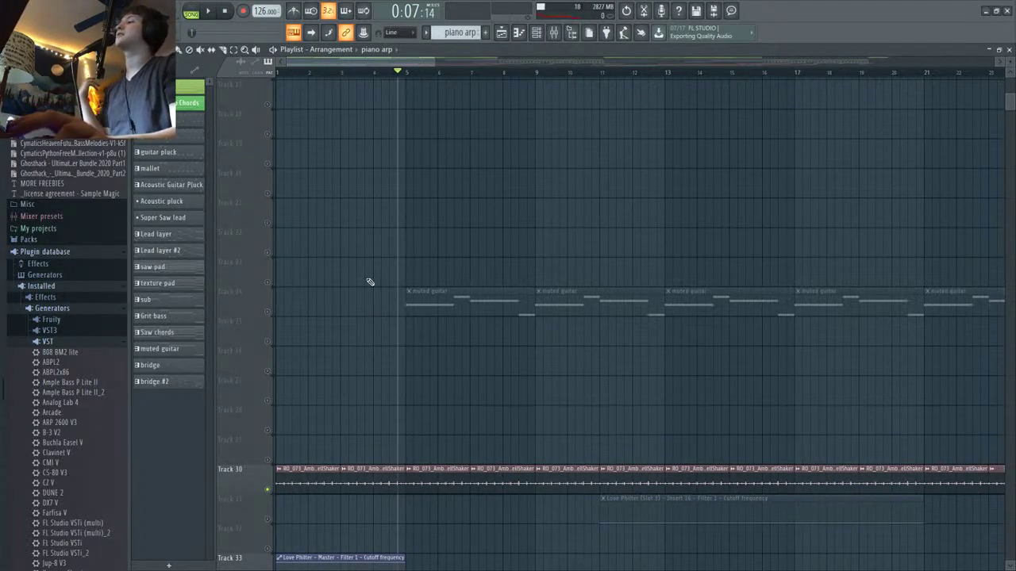
{"action": "left_click", "coordinate": [268, 313]}
{"action": "scroll", "coordinate": [401, 277], "scroll_direction": "up", "scroll_amount": 4}
{"action": "scroll", "coordinate": [403, 277], "scroll_direction": "down", "scroll_amount": 6}
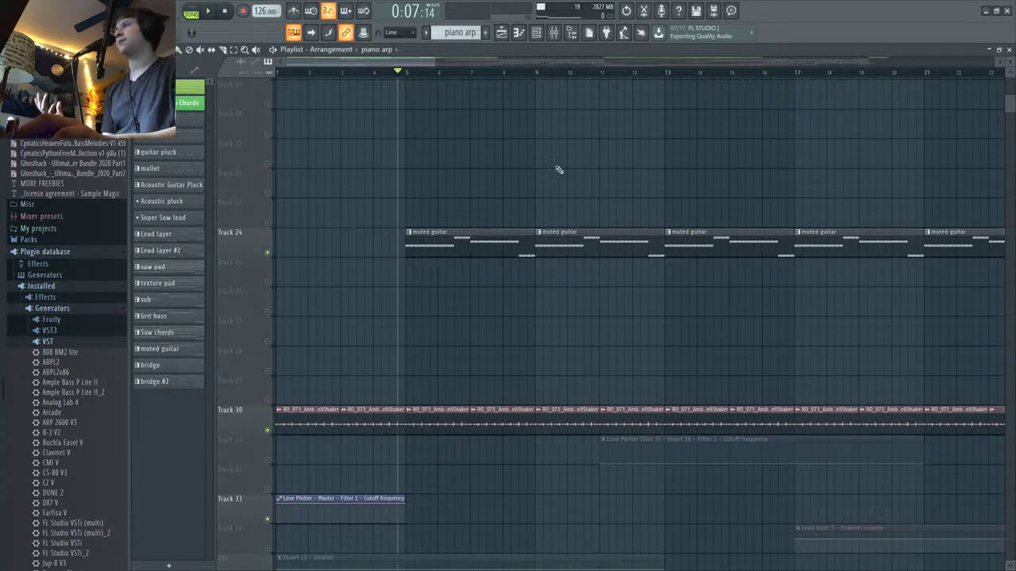
Step: Check the channel rack, pick the muted guitar pattern, and audition it with the enabled layers from just before bar 5
{"action": "left_click", "coordinate": [538, 34]}
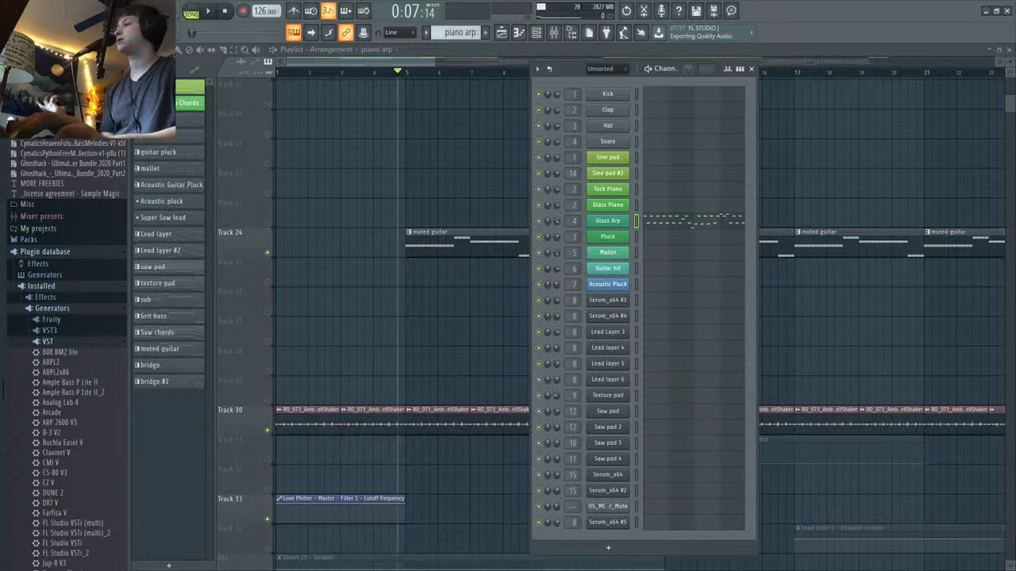
{"action": "left_click", "coordinate": [442, 253]}
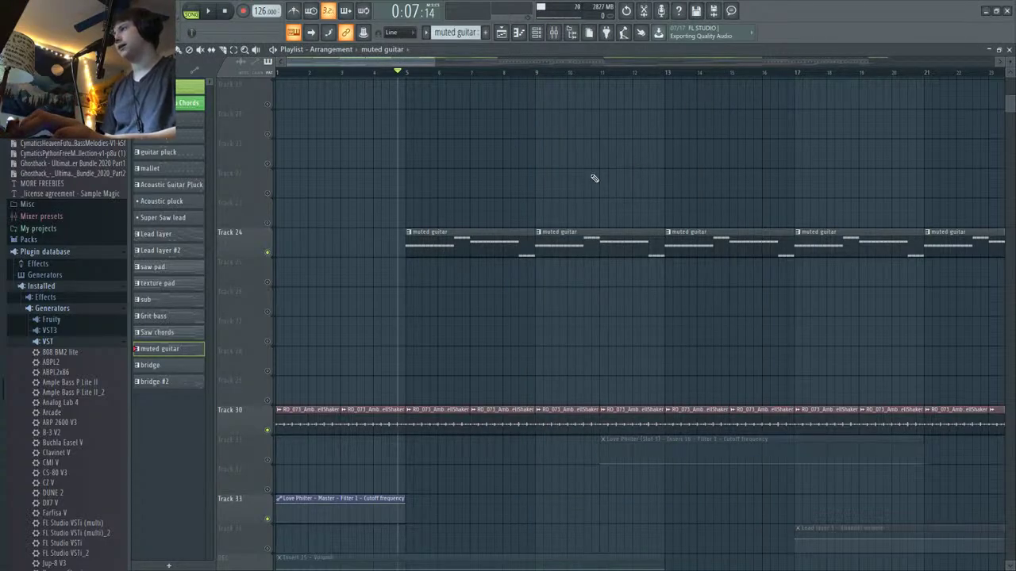
{"action": "key", "text": "space"}
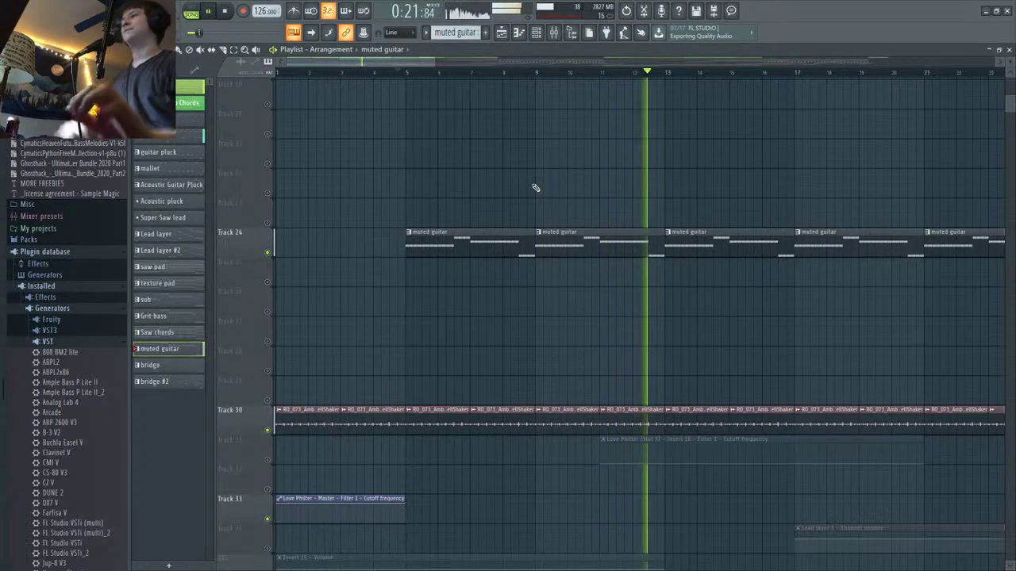
{"action": "key", "text": "space"}
Step: Enable the Pluck Arp track, its filter cutoff automation on Track 7 and the Mute / solo automation below it, and audition them from bar 9
{"action": "scroll", "coordinate": [722, 352], "scroll_direction": "down", "scroll_amount": 2}
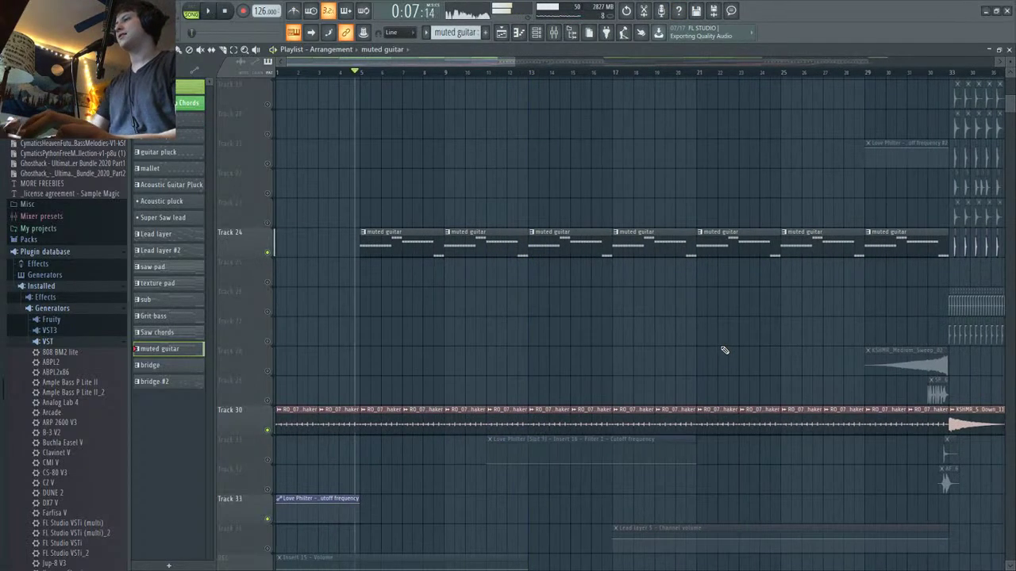
{"action": "scroll", "coordinate": [722, 351], "scroll_direction": "up", "scroll_amount": 5}
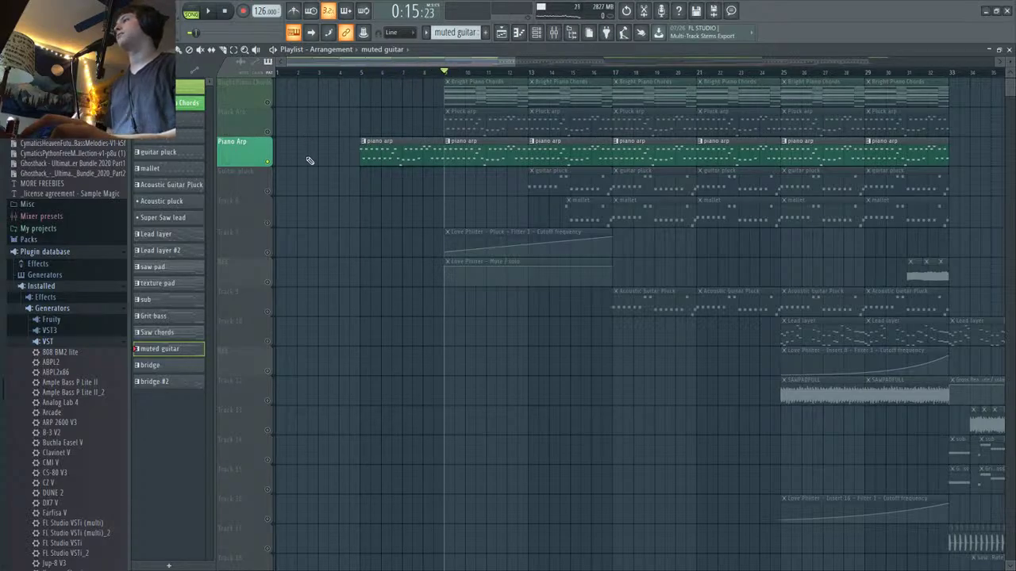
{"action": "left_click", "coordinate": [270, 133], "text": "ctrl"}
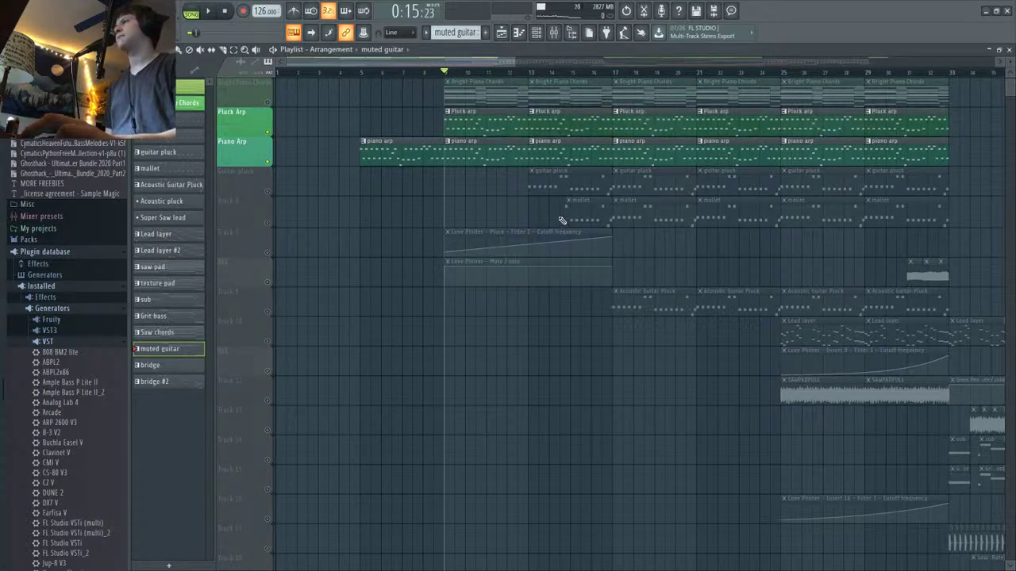
{"action": "left_click", "coordinate": [267, 252]}
{"action": "left_click", "coordinate": [267, 283]}
{"action": "key", "text": "space"}
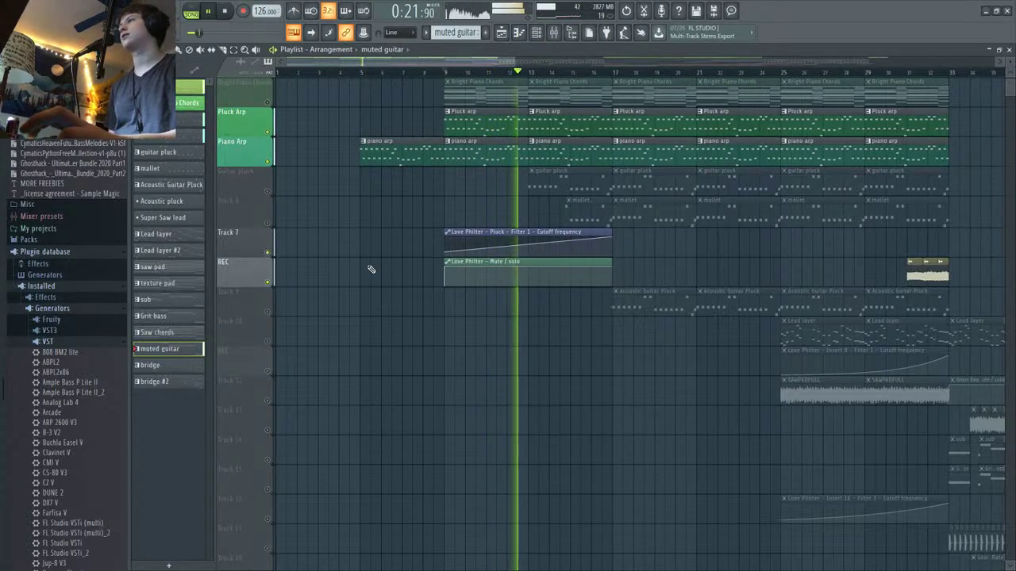
{"action": "scroll", "coordinate": [381, 254], "scroll_direction": "up", "scroll_amount": 1}
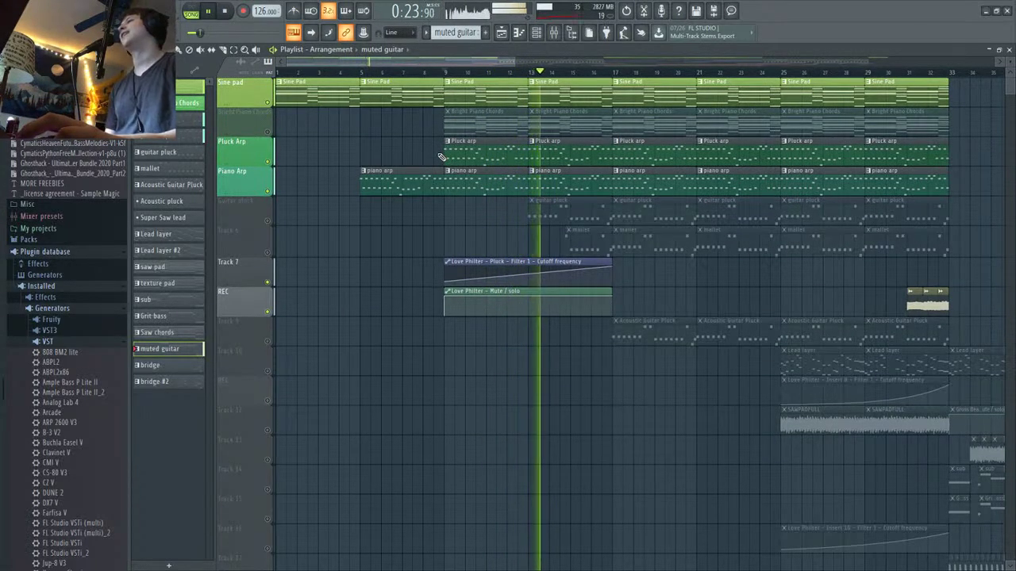
{"action": "key", "text": "space"}
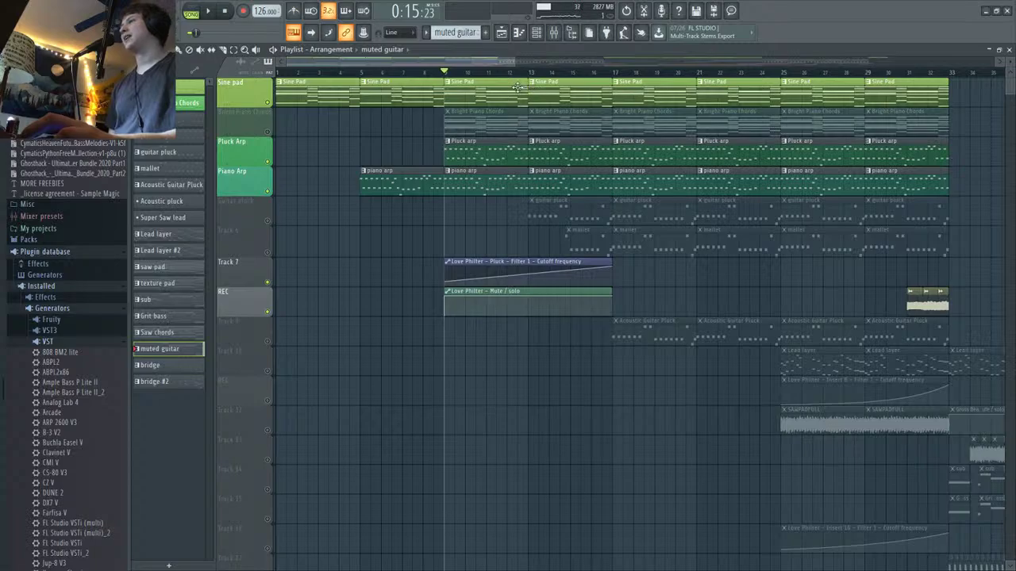
Step: Solo the Bright Piano Chords track together with the master filter cutoff automation on Track 33
{"action": "scroll", "coordinate": [271, 131], "scroll_direction": "down", "scroll_amount": 15}
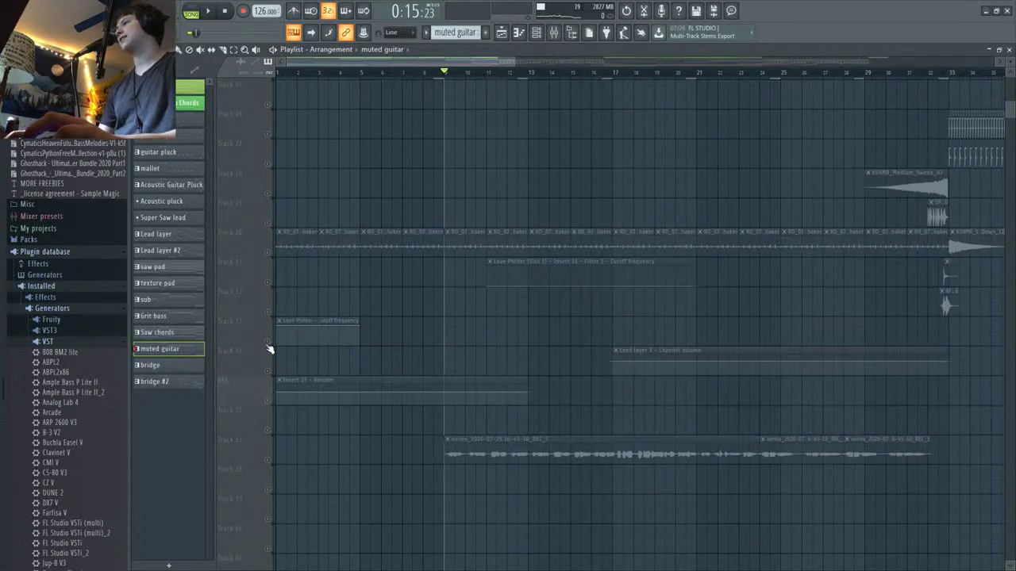
{"action": "left_click", "coordinate": [536, 34]}
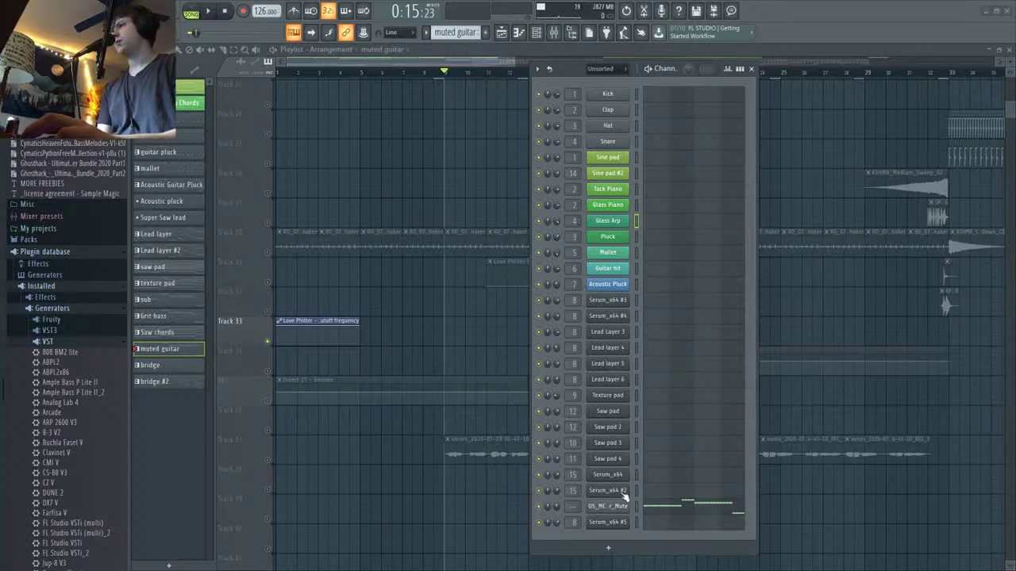
{"action": "left_click", "coordinate": [426, 35]}
{"action": "left_click", "coordinate": [341, 172]}
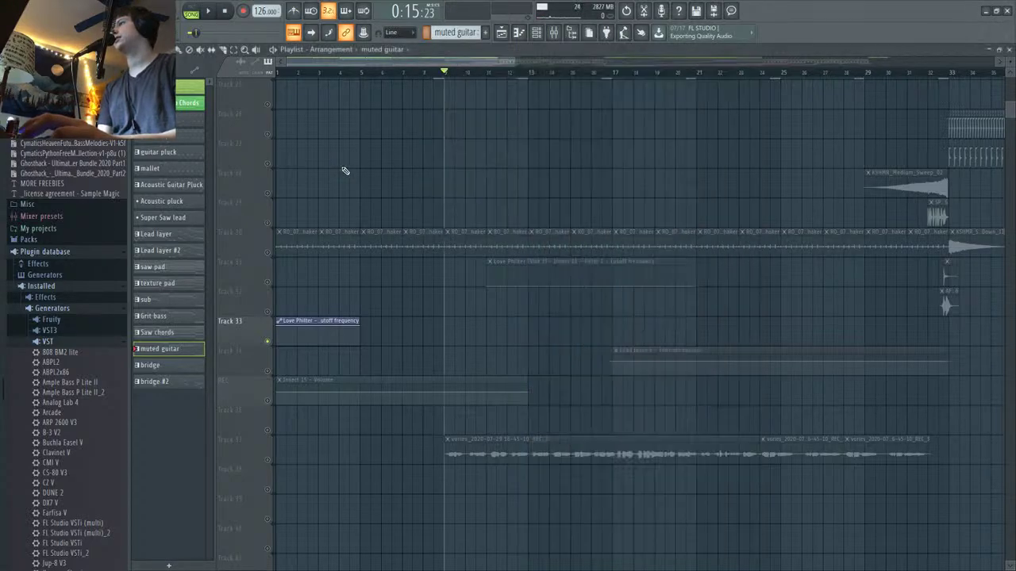
{"action": "scroll", "coordinate": [456, 182], "scroll_direction": "up", "scroll_amount": 10}
{"action": "scroll", "coordinate": [450, 206], "scroll_direction": "up", "scroll_amount": 5}
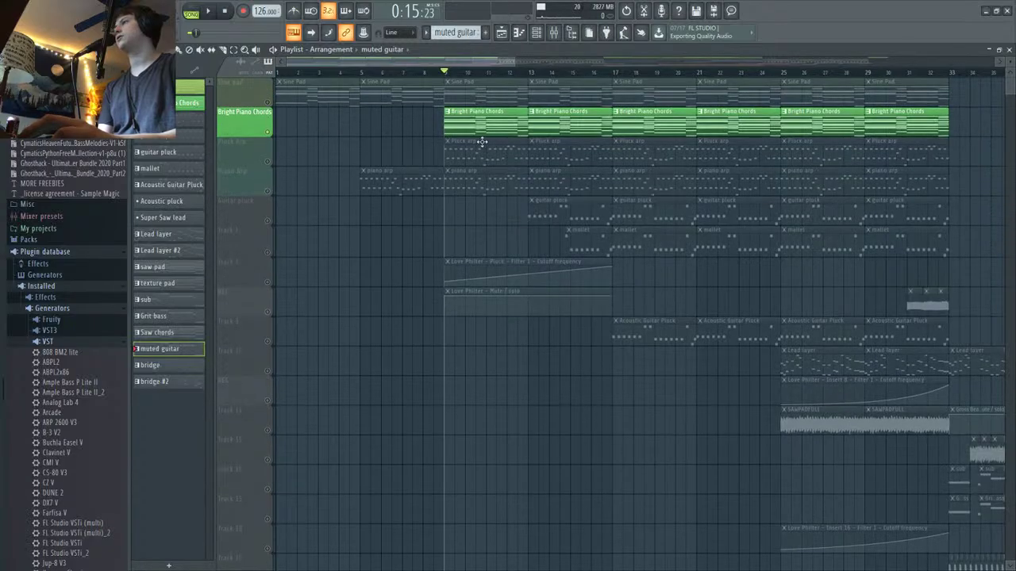
Step: View the Tack Piano and Glass Piano instruments used for the Bright Piano Chords, and close each one
{"action": "left_click", "coordinate": [537, 35]}
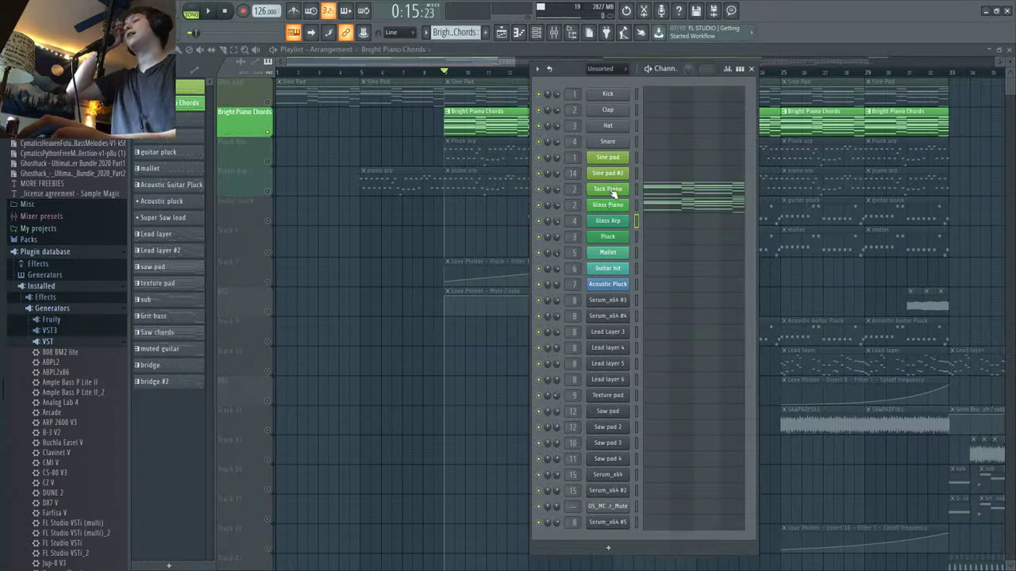
{"action": "left_click", "coordinate": [609, 190]}
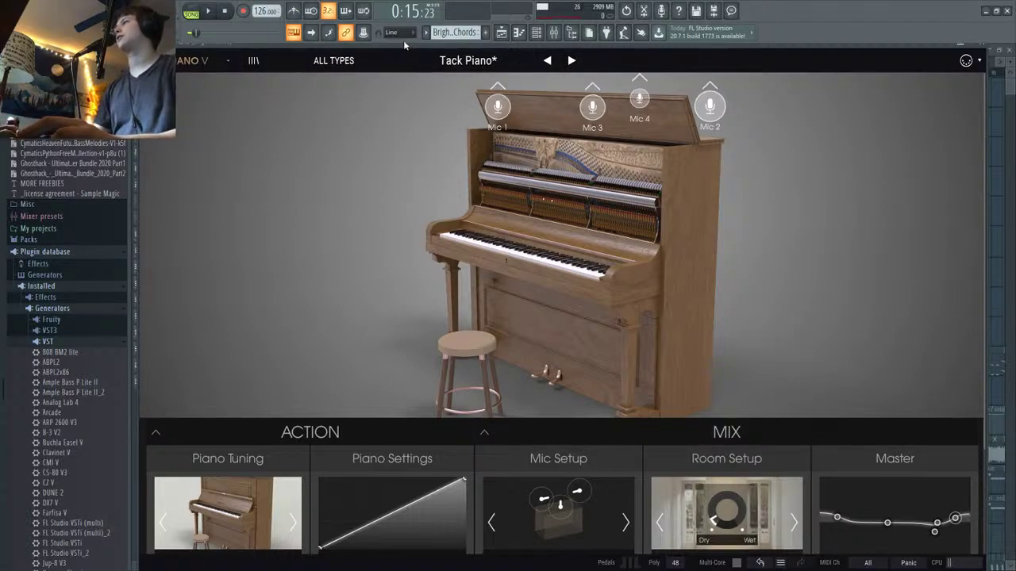
{"action": "left_click_drag", "start_coordinate": [403, 41], "coordinate": [396, 56]}
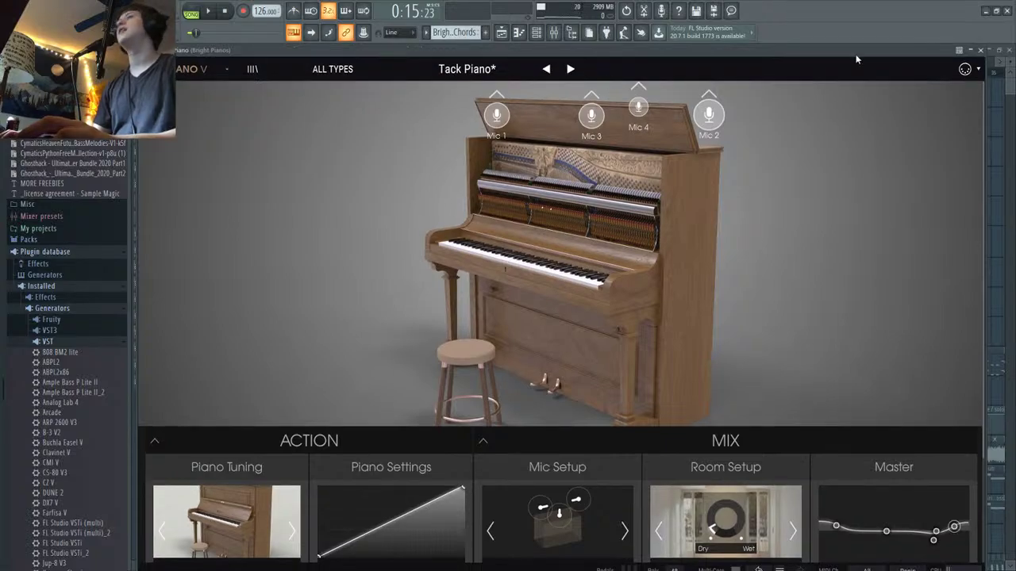
{"action": "left_click", "coordinate": [981, 50]}
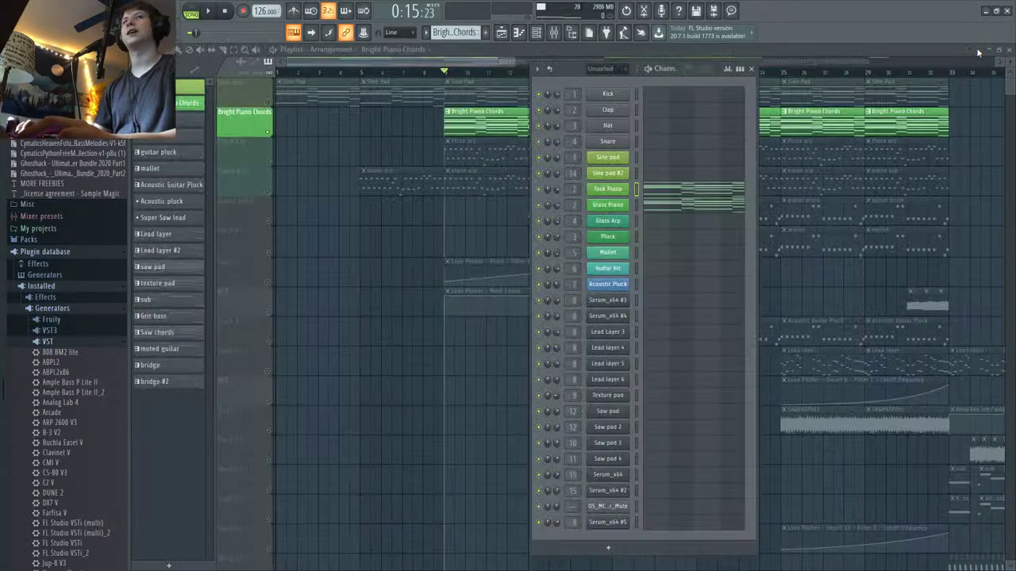
{"action": "left_click", "coordinate": [611, 206]}
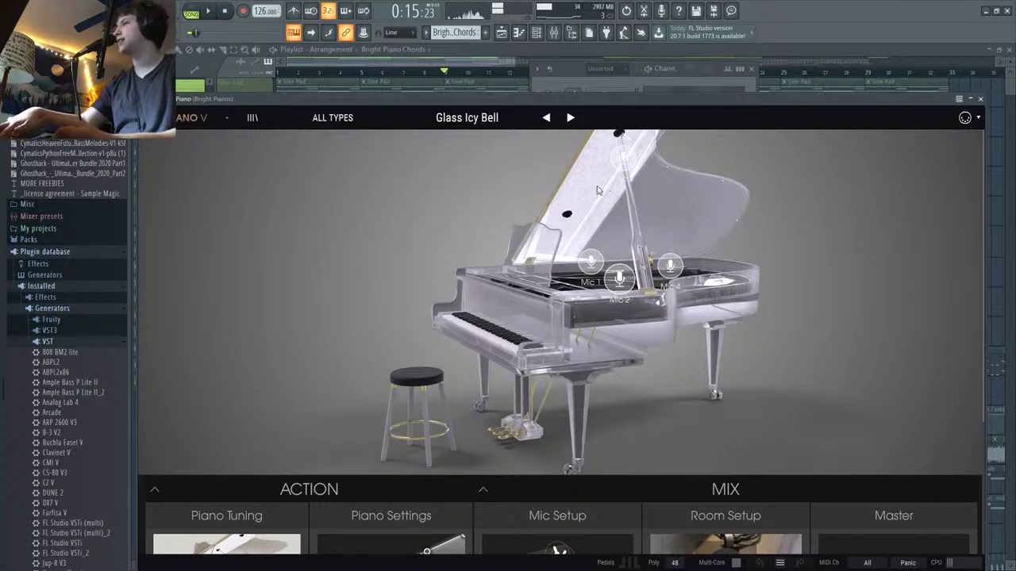
{"action": "key", "text": "Escape"}
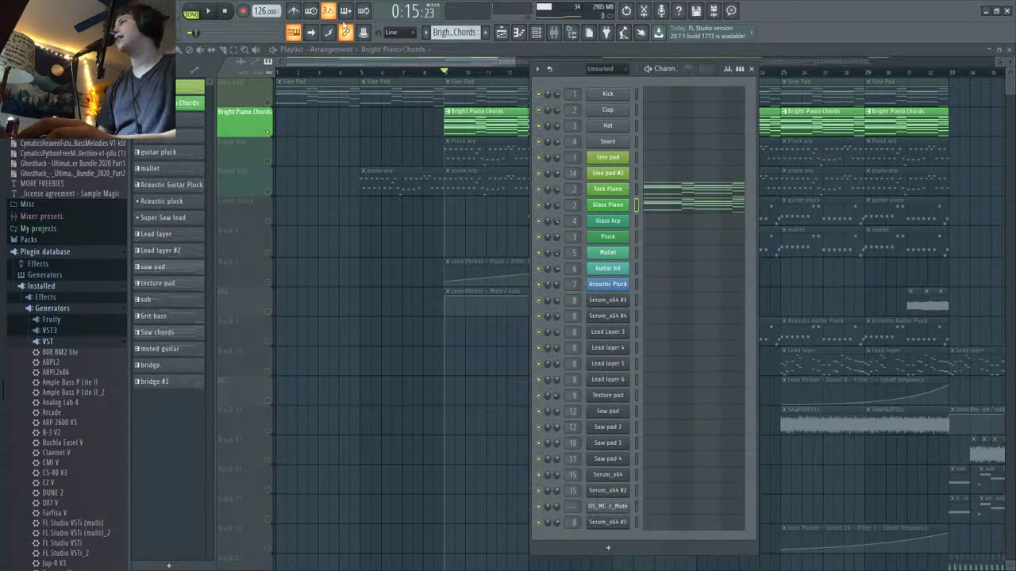
Step: Play the Bright Piano Chords from bar 9, enable the Sine pad track, and restart playback
{"action": "key", "text": "space"}
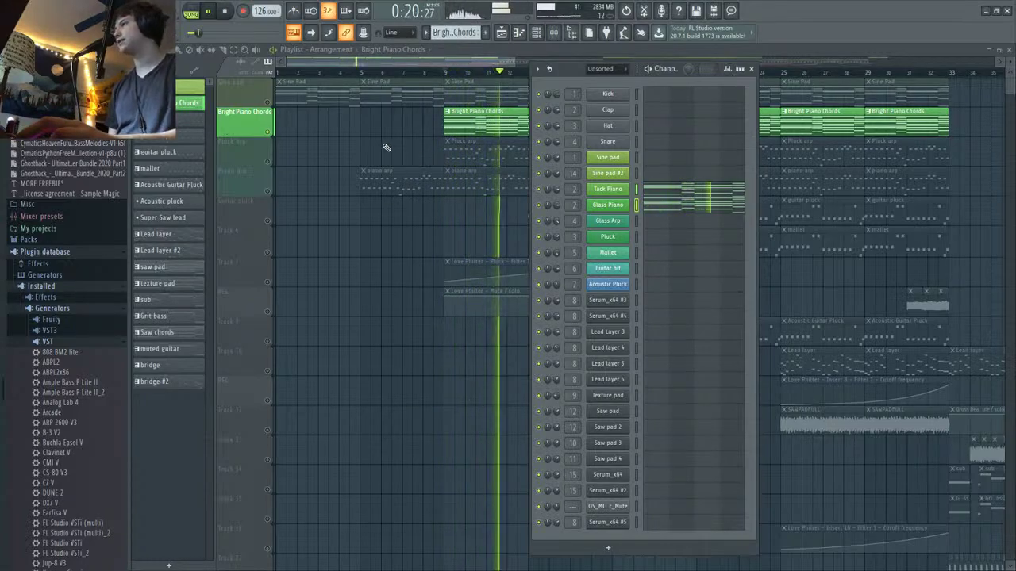
{"action": "key", "text": "F6"}
{"action": "left_click", "coordinate": [268, 103]}
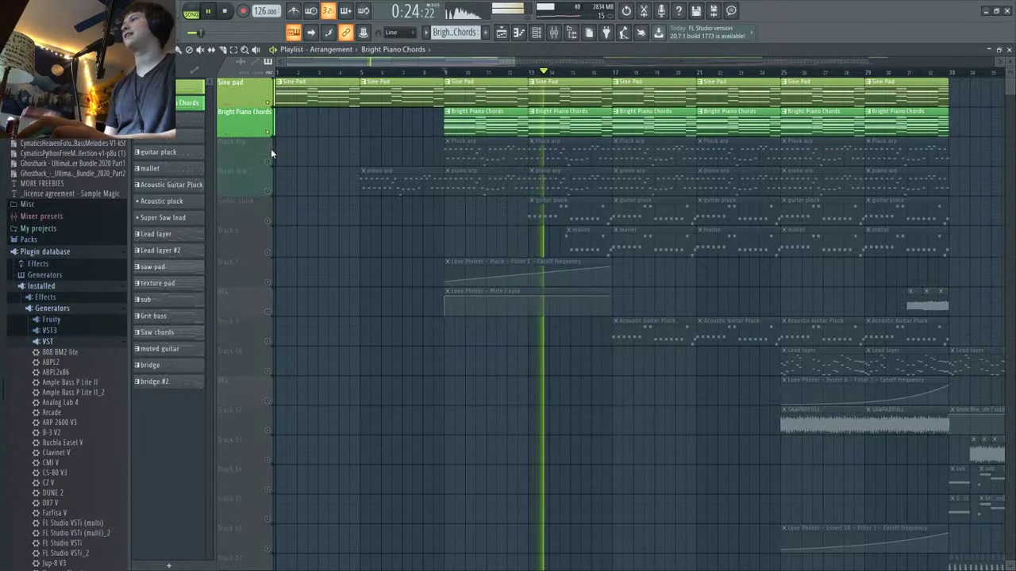
{"action": "key", "text": "space"}
{"action": "key", "text": "space"}
Step: Enable the Pluck Arp and Piano Arp tracks plus the pluck filter cutoff and Mute / solo automation tracks during playback
{"action": "left_click", "coordinate": [267, 161]}
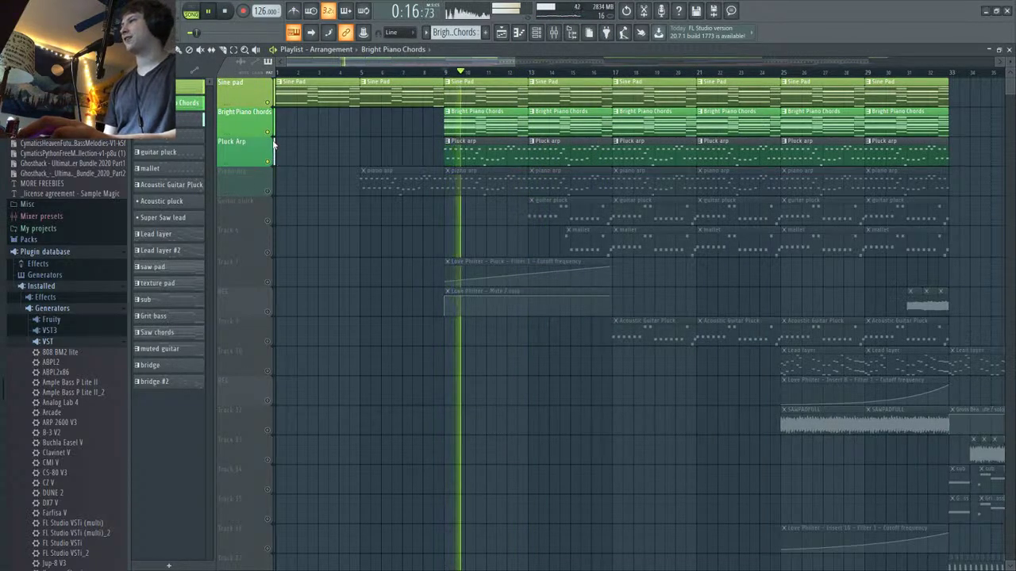
{"action": "left_click", "coordinate": [267, 191]}
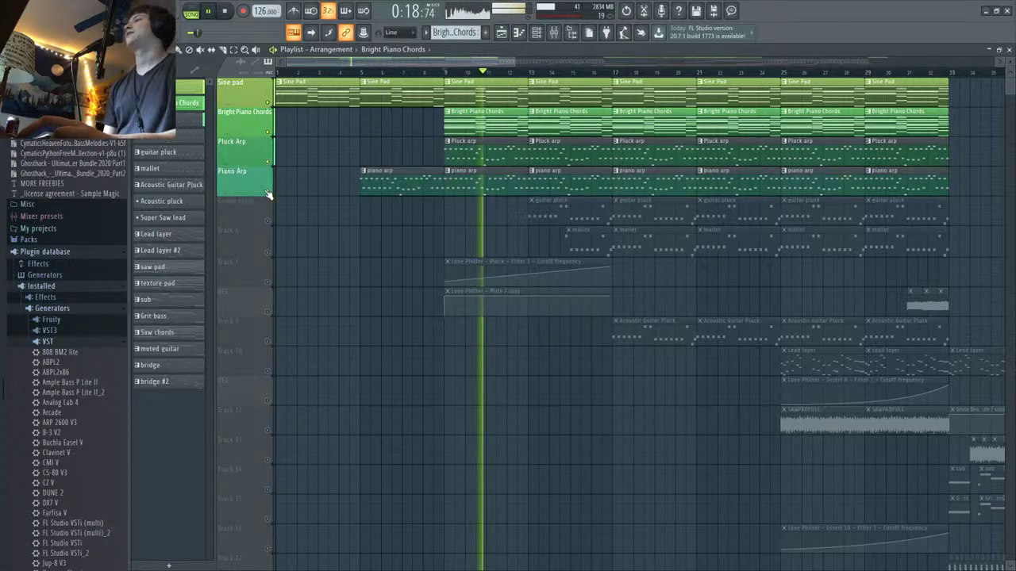
{"action": "scroll", "coordinate": [274, 205], "scroll_direction": "down", "scroll_amount": 1}
{"action": "scroll", "coordinate": [274, 174], "scroll_direction": "down", "scroll_amount": 4}
{"action": "left_click", "coordinate": [268, 148]}
{"action": "left_click", "coordinate": [268, 118]}
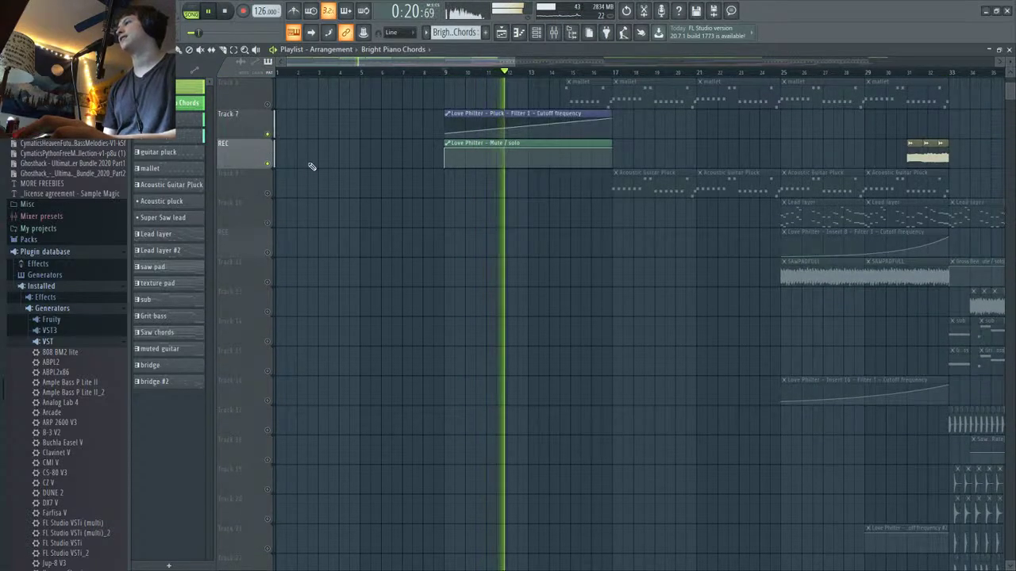
Step: Enable the muted guitar on Track 24 and the ambient shaker loop on Track 30, keeping Track 33's filter automation active
{"action": "scroll", "coordinate": [278, 318], "scroll_direction": "down", "scroll_amount": 7}
{"action": "left_click", "coordinate": [267, 430]}
{"action": "scroll", "coordinate": [270, 429], "scroll_direction": "down", "scroll_amount": 5}
{"action": "left_click", "coordinate": [268, 459]}
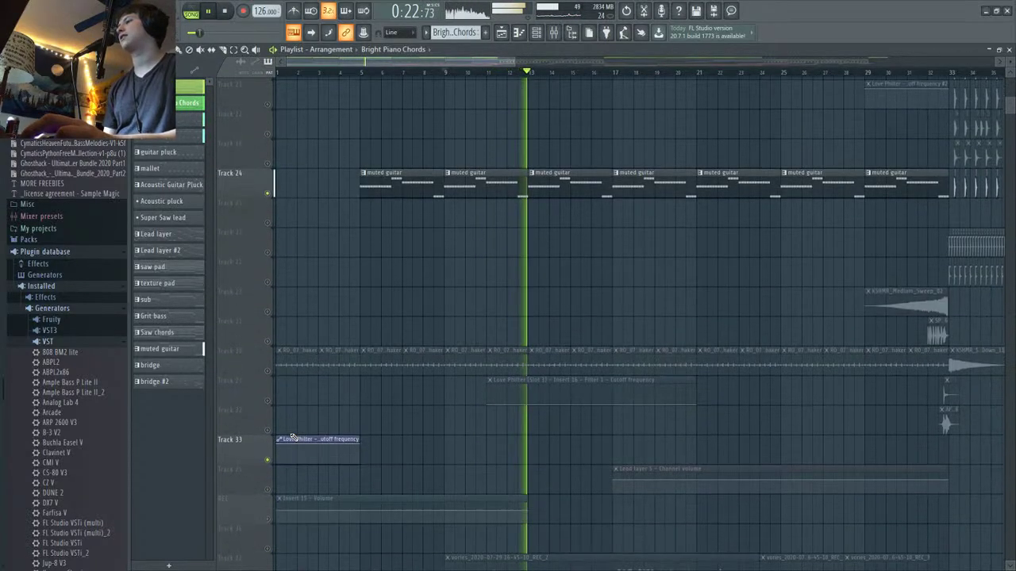
{"action": "left_click", "coordinate": [268, 370]}
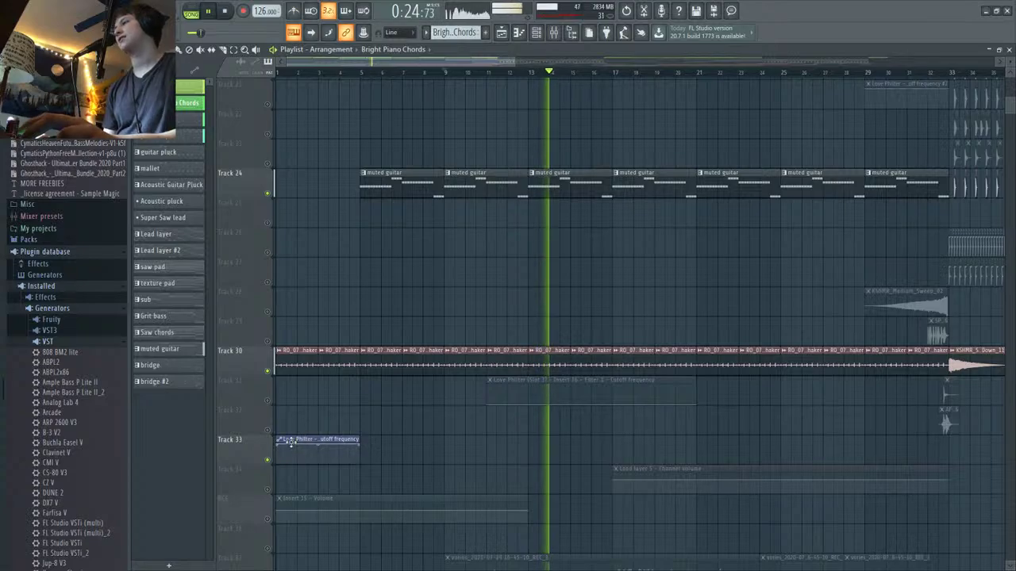
Step: Stop playback, enable the Guitar pluck track, and play the song from bar 13
{"action": "scroll", "coordinate": [268, 468], "scroll_direction": "down", "scroll_amount": 4}
{"action": "scroll", "coordinate": [329, 341], "scroll_direction": "up", "scroll_amount": 8}
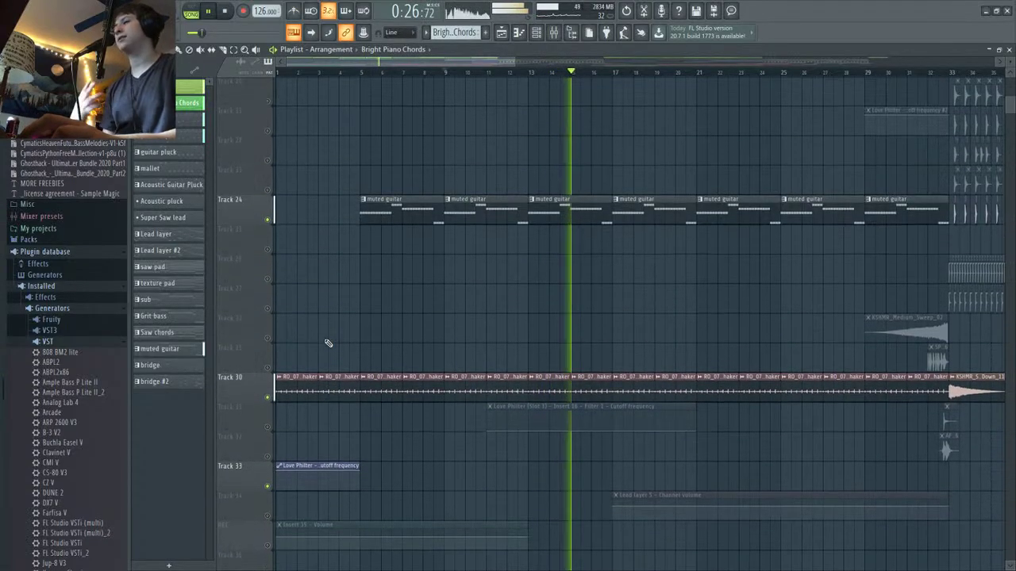
{"action": "scroll", "coordinate": [680, 533], "scroll_direction": "up", "scroll_amount": 15}
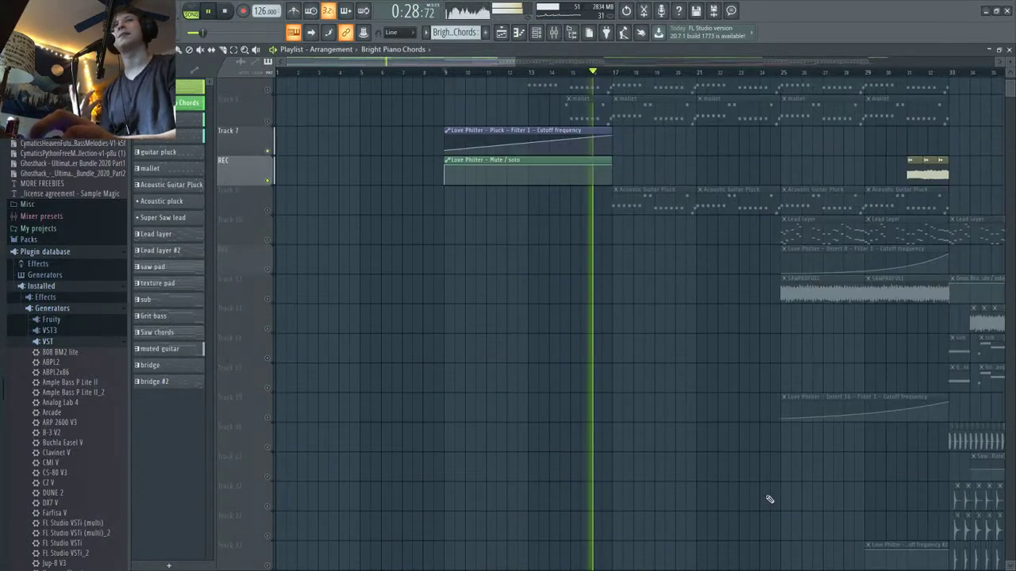
{"action": "scroll", "coordinate": [731, 547], "scroll_direction": "up", "scroll_amount": 1}
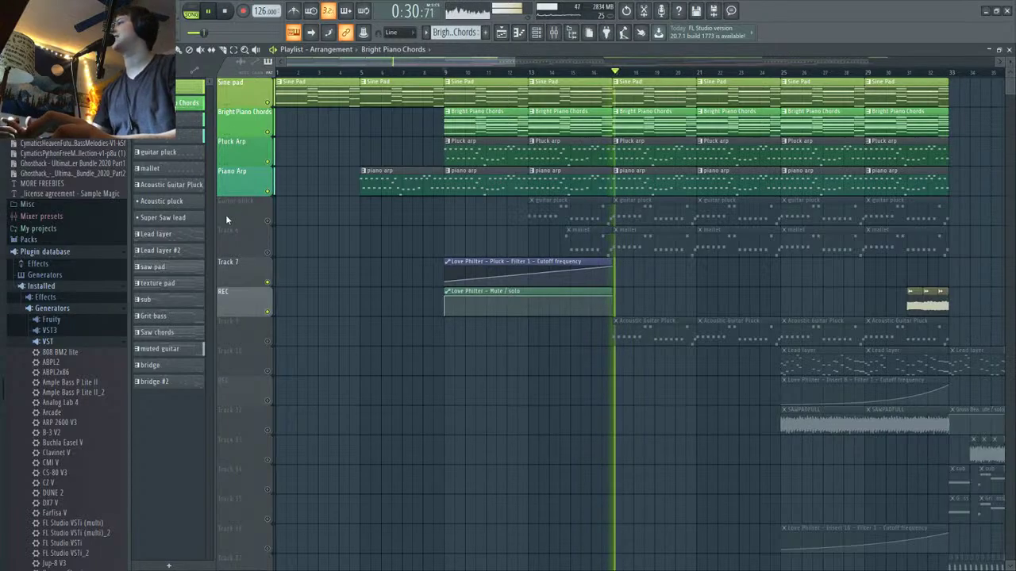
{"action": "key", "text": "space"}
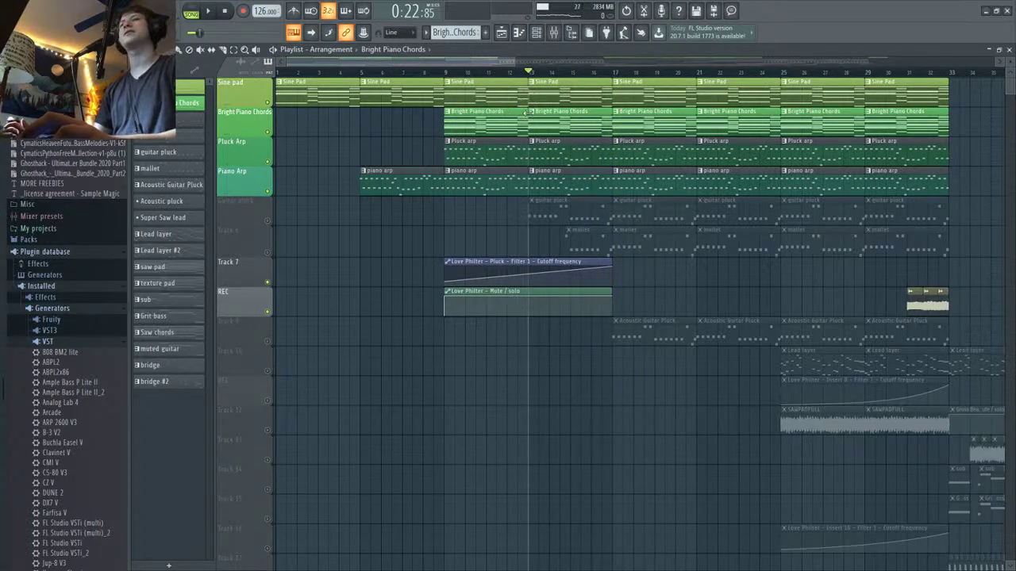
{"action": "left_click", "coordinate": [268, 224]}
{"action": "key", "text": "space"}
{"action": "scroll", "coordinate": [568, 210], "scroll_direction": "down", "scroll_amount": 2}
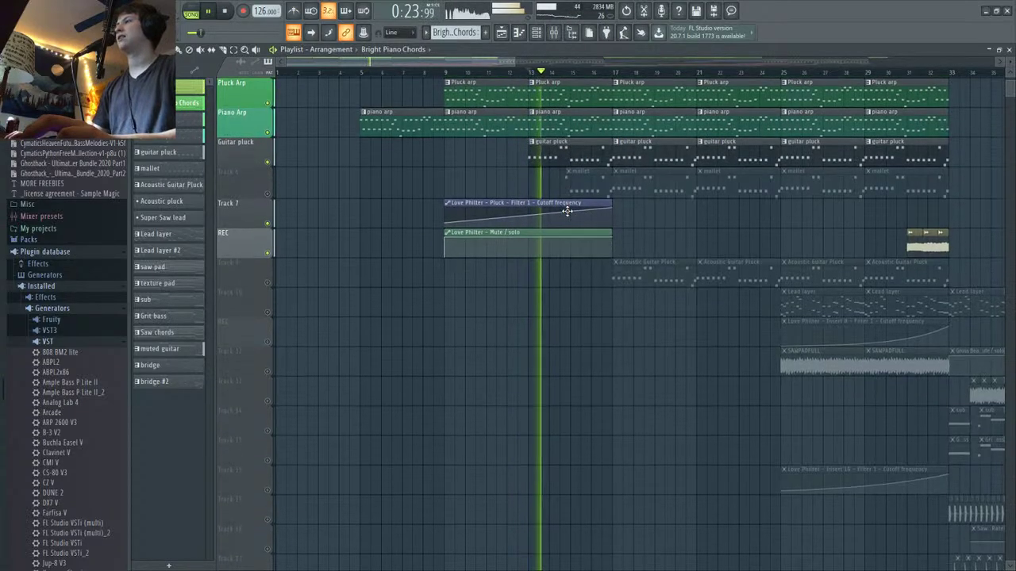
{"action": "scroll", "coordinate": [567, 211], "scroll_direction": "up", "scroll_amount": 1}
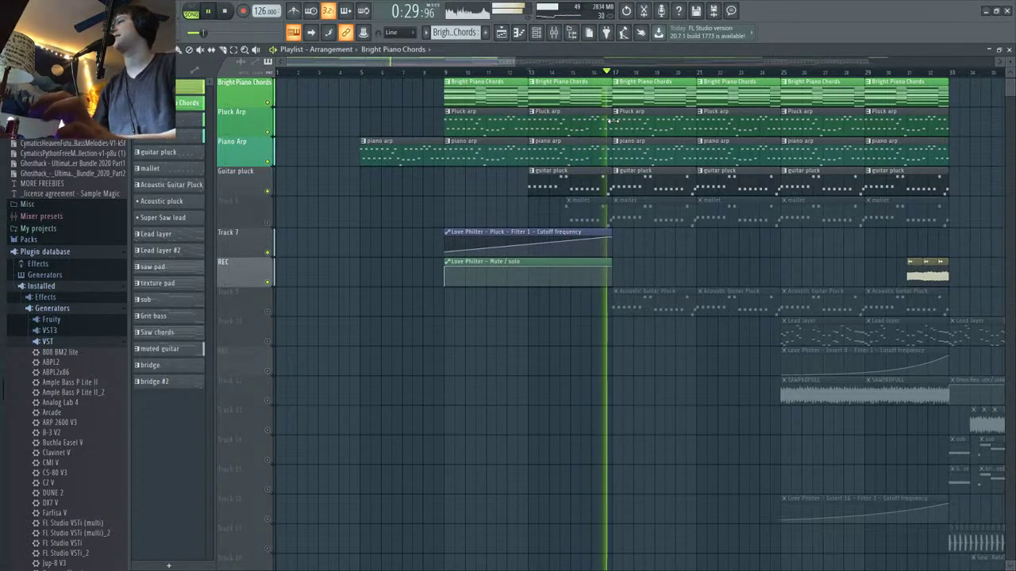
Step: Enable the mallet on Track 6 and play the song from bar 14, just before the mallet enters
{"action": "key", "text": "space"}
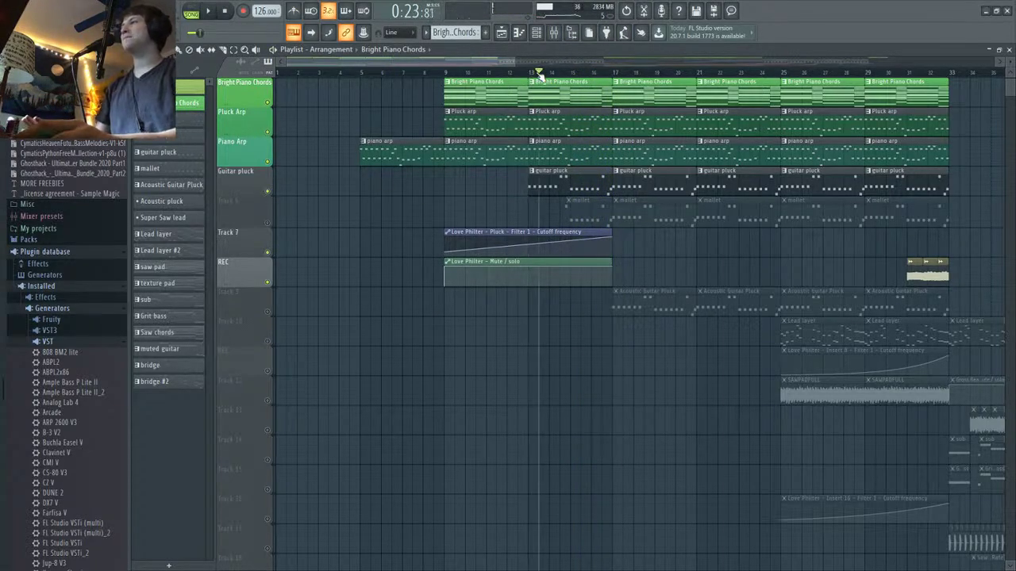
{"action": "left_click", "coordinate": [268, 223]}
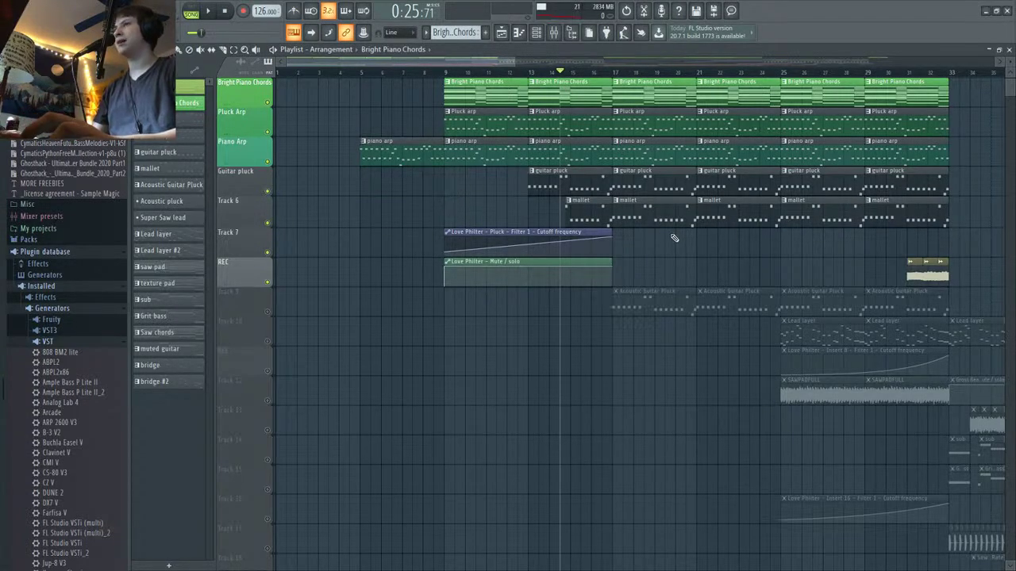
{"action": "scroll", "coordinate": [572, 238], "scroll_direction": "up", "scroll_amount": 3}
{"action": "key", "text": "space"}
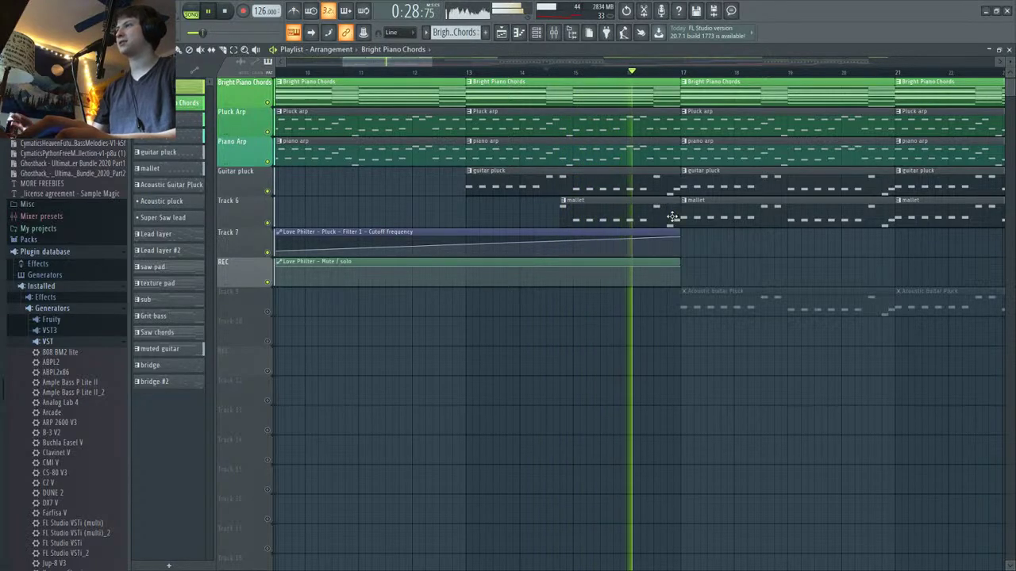
{"action": "scroll", "coordinate": [672, 216], "scroll_direction": "down", "scroll_amount": 3}
{"action": "scroll", "coordinate": [660, 233], "scroll_direction": "down", "scroll_amount": 5}
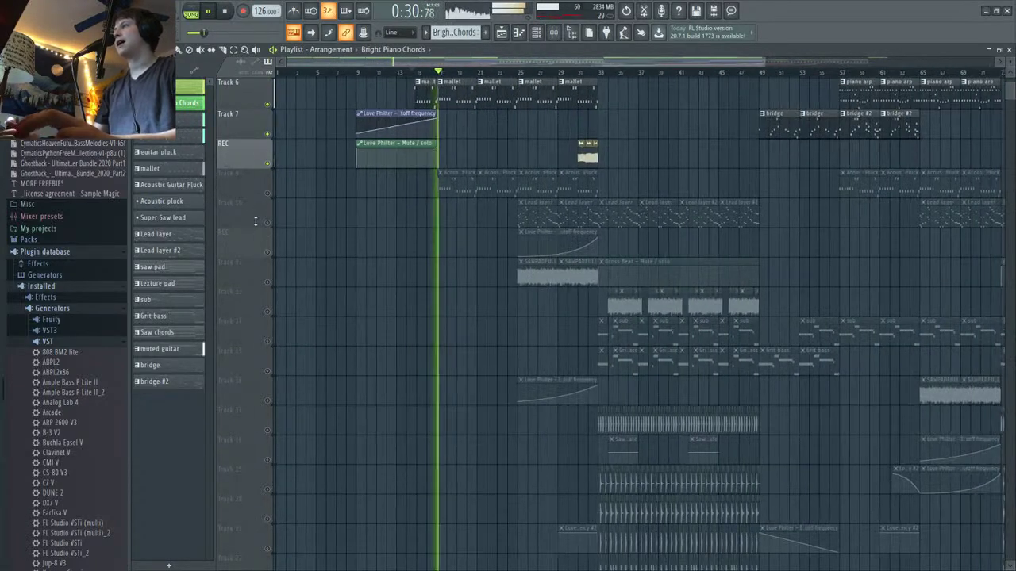
{"action": "scroll", "coordinate": [509, 213], "scroll_direction": "up", "scroll_amount": 3}
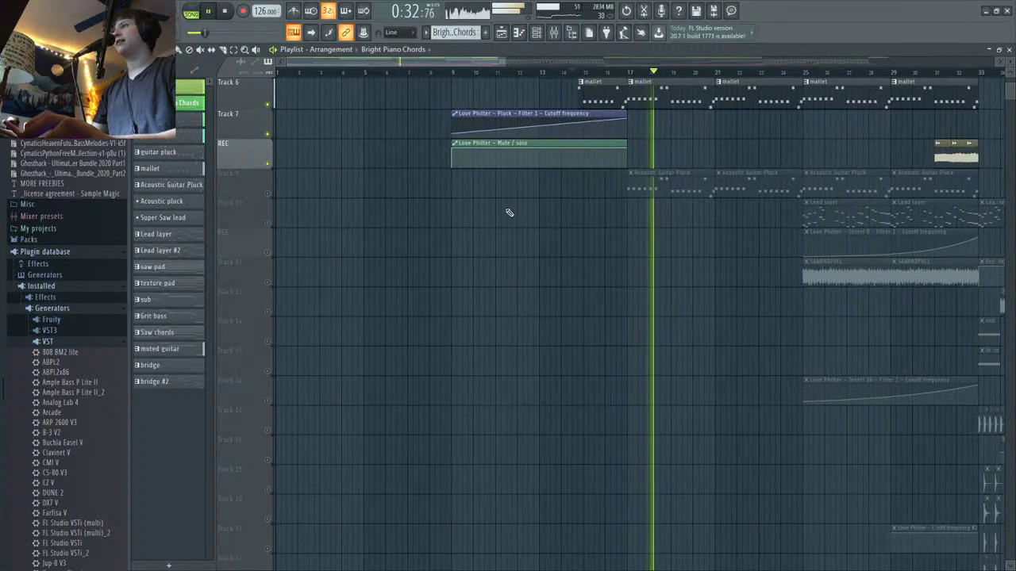
Step: Enable the Acoustic Guitar Pluck on Track 9, play from just before bar 17, and select the Acoustic Guitar Pluck pattern
{"action": "key", "text": "space"}
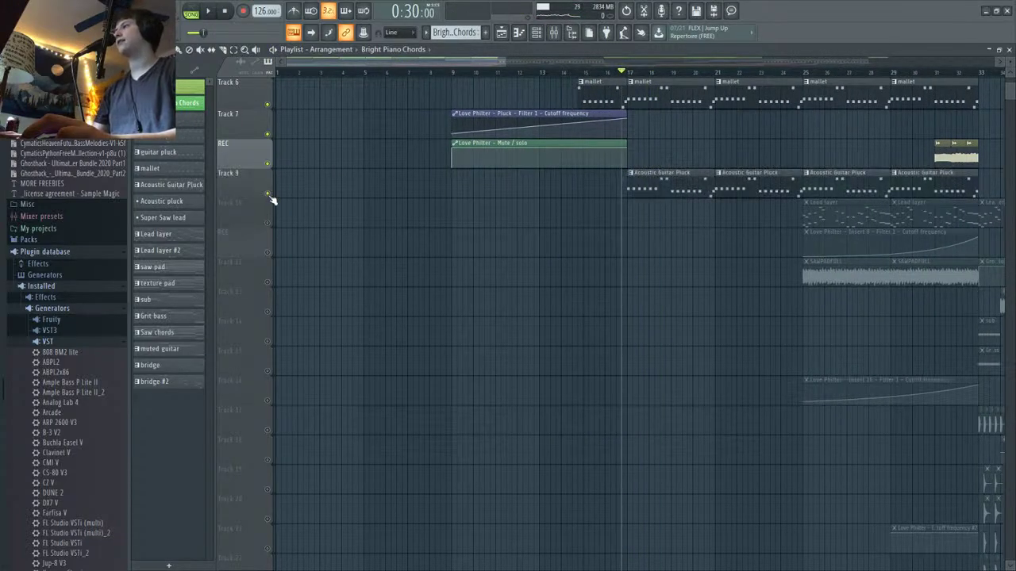
{"action": "key", "text": "space"}
{"action": "scroll", "coordinate": [741, 193], "scroll_direction": "down", "scroll_amount": 4}
{"action": "scroll", "coordinate": [741, 193], "scroll_direction": "up", "scroll_amount": 5}
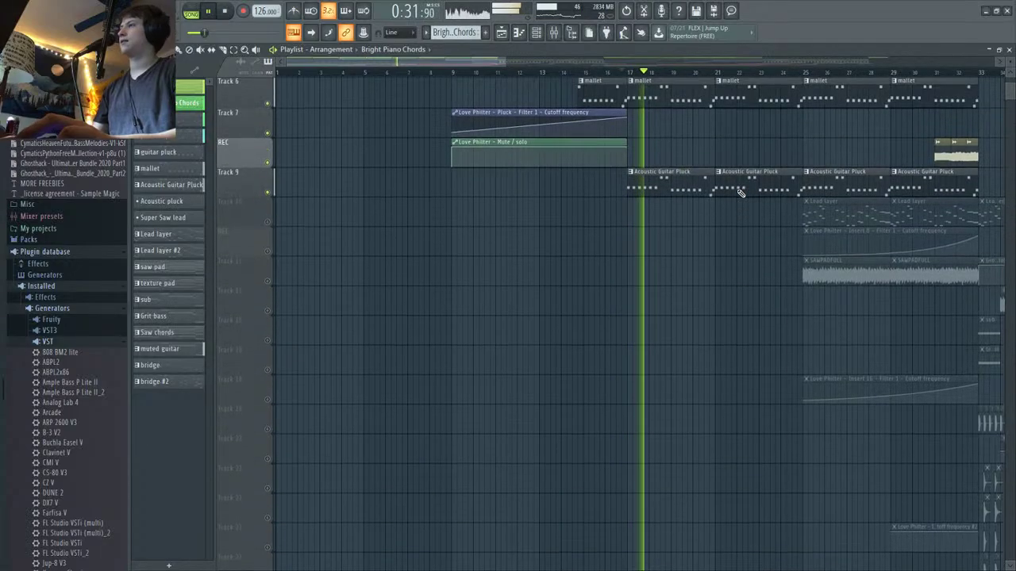
{"action": "left_click", "coordinate": [635, 184]}
{"action": "scroll", "coordinate": [527, 112], "scroll_direction": "up", "scroll_amount": 5}
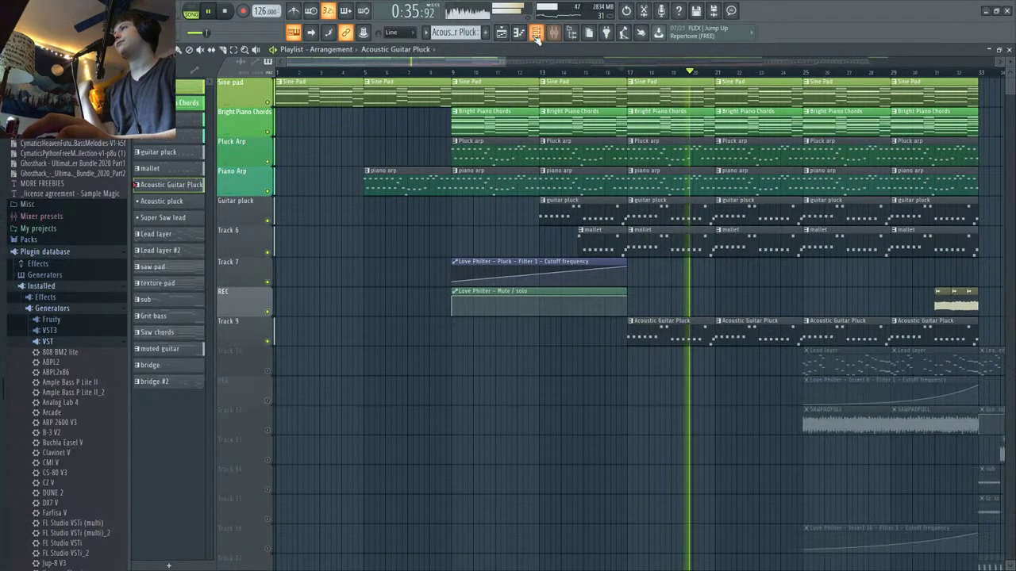
Step: Open the mixer and view the Fruity parametric EQ 2 on the Sine Pad insert, closing the EQ when done
{"action": "key", "text": "F6"}
{"action": "left_click", "coordinate": [553, 33]}
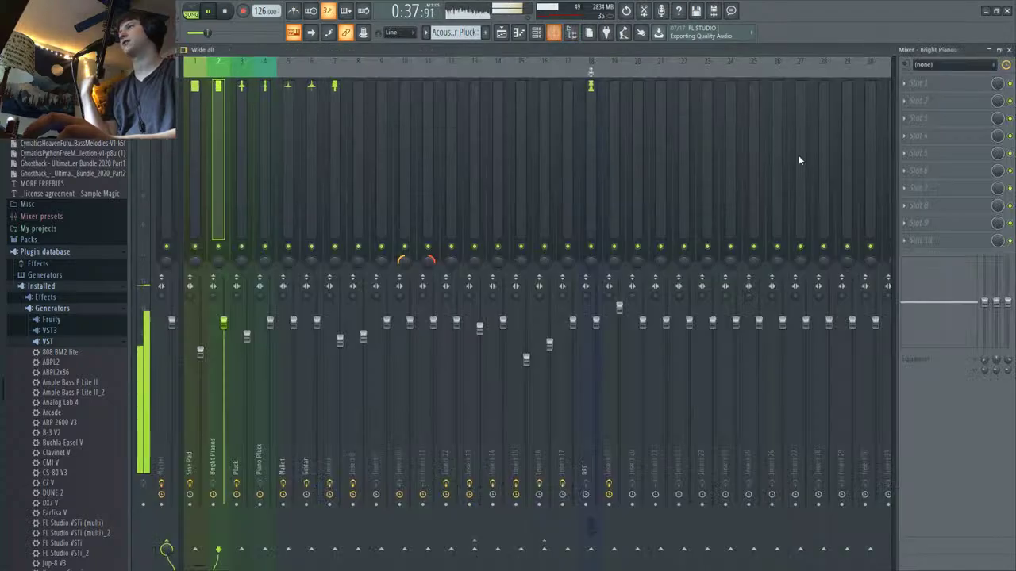
{"action": "left_click", "coordinate": [195, 103]}
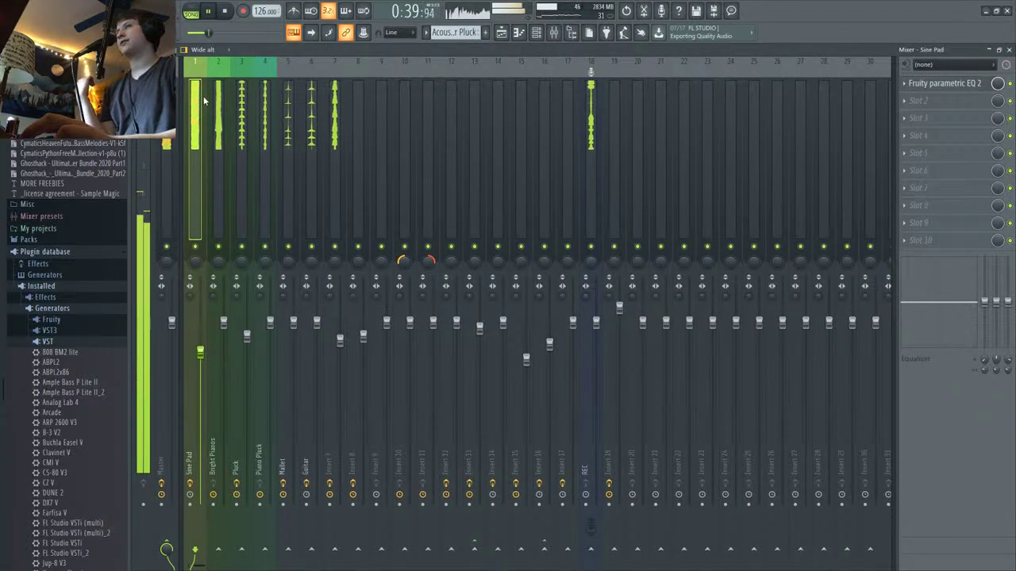
{"action": "left_click", "coordinate": [944, 82]}
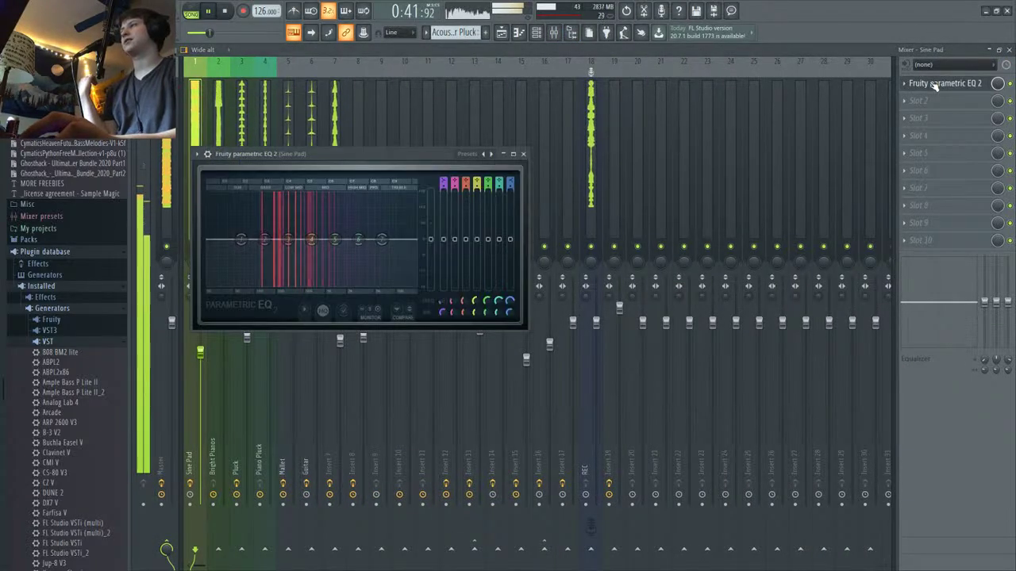
{"action": "left_click", "coordinate": [523, 154]}
Step: Inspect the effect slots of the Bright Pianos, Piano Pluck, Mallet, Guitar and Insert 7 mixer tracks, and close the mixer and channel rack
{"action": "left_click", "coordinate": [216, 143]}
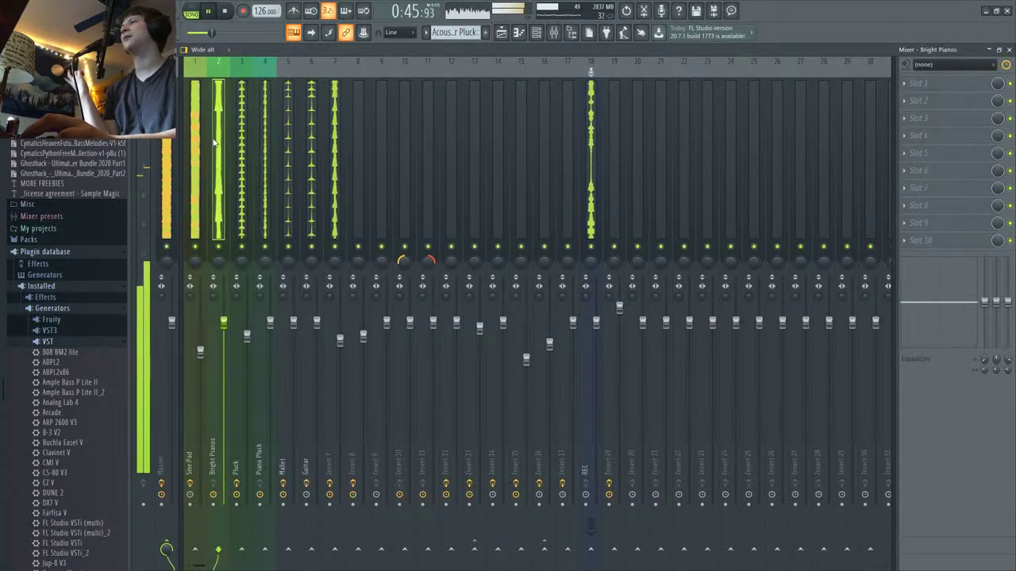
{"action": "left_click", "coordinate": [262, 148]}
{"action": "left_click", "coordinate": [297, 134]}
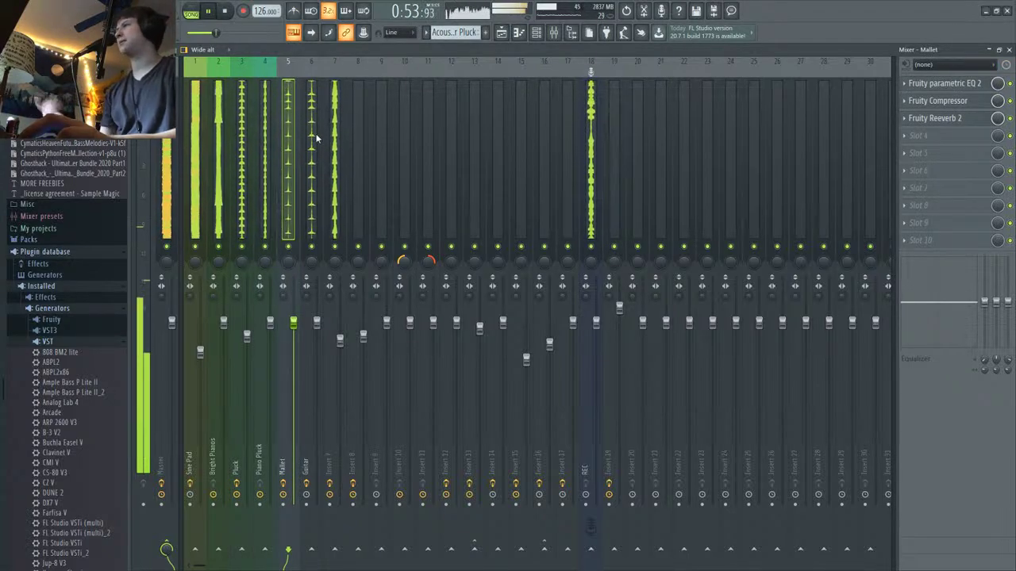
{"action": "left_click", "coordinate": [312, 137]}
{"action": "left_click", "coordinate": [335, 96]}
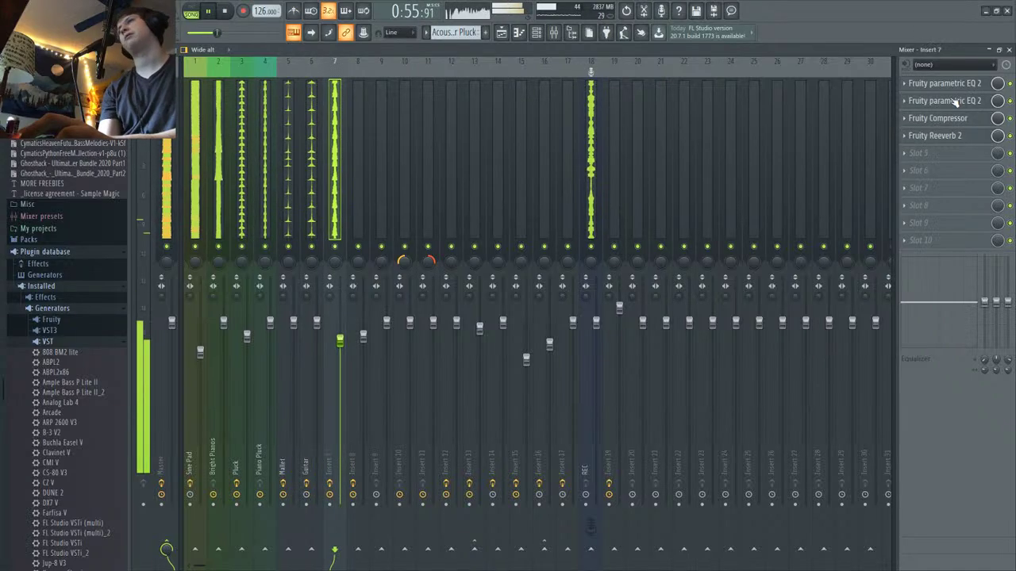
{"action": "left_click", "coordinate": [1008, 49]}
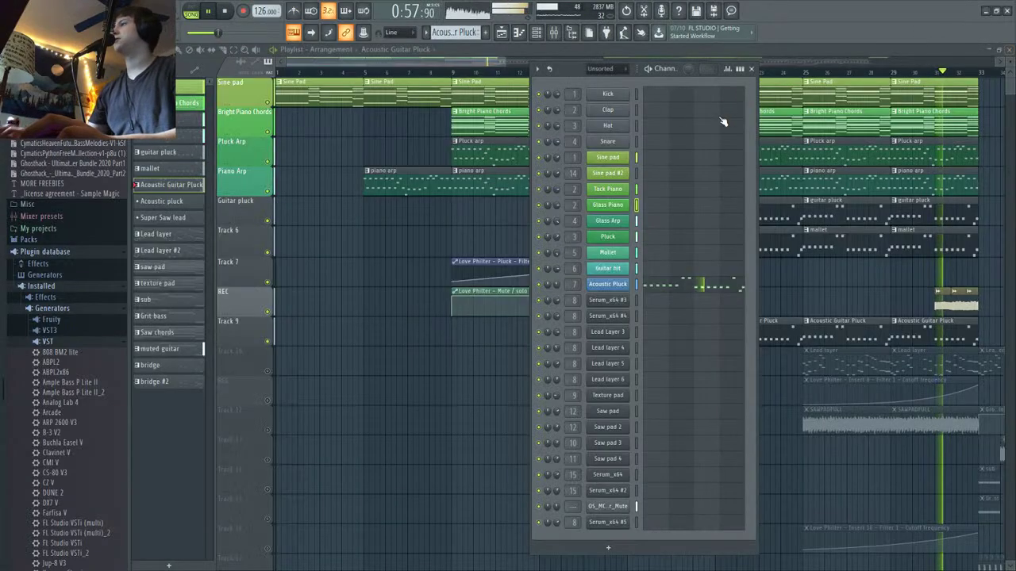
{"action": "left_click", "coordinate": [752, 75]}
Step: Stop playback and enable the automation on Track 31, Track 34 and the REC track with the Insert 15 volume clip
{"action": "key", "text": "space"}
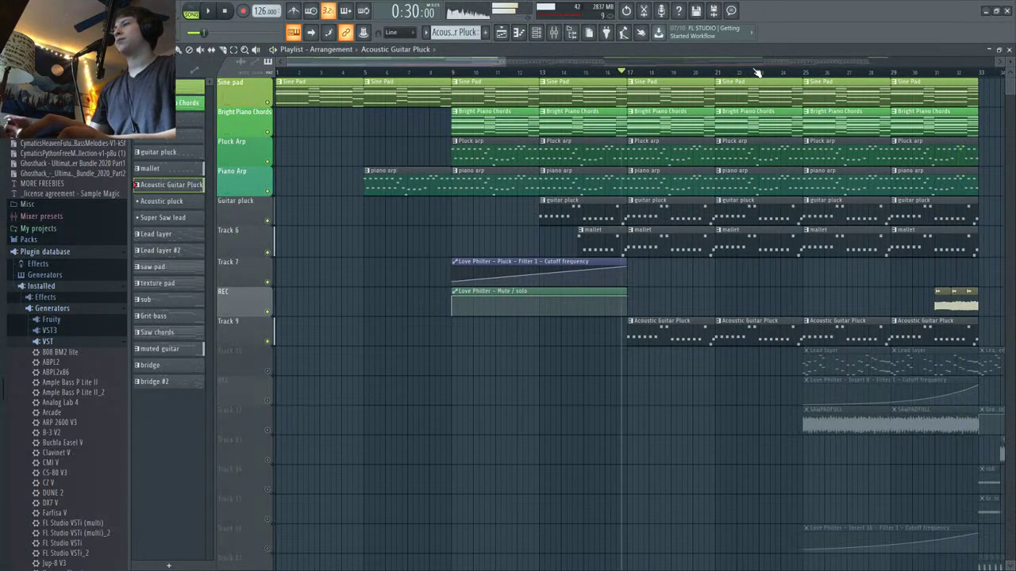
{"action": "scroll", "coordinate": [784, 254], "scroll_direction": "down", "scroll_amount": 5}
{"action": "scroll", "coordinate": [750, 256], "scroll_direction": "down", "scroll_amount": 4, "text": "ctrl"}
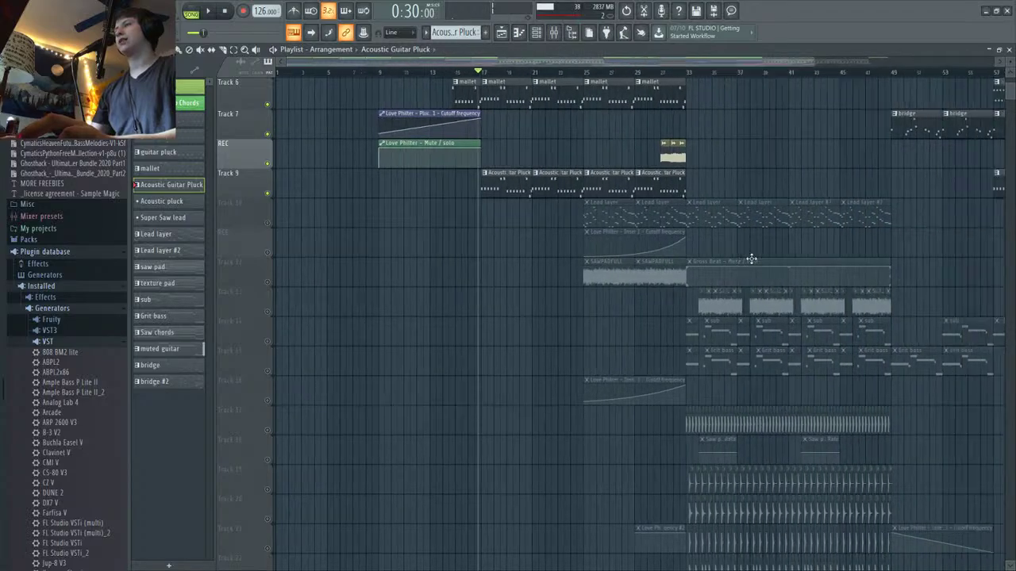
{"action": "scroll", "coordinate": [539, 211], "scroll_direction": "down", "scroll_amount": 10}
{"action": "scroll", "coordinate": [498, 206], "scroll_direction": "down", "scroll_amount": 6}
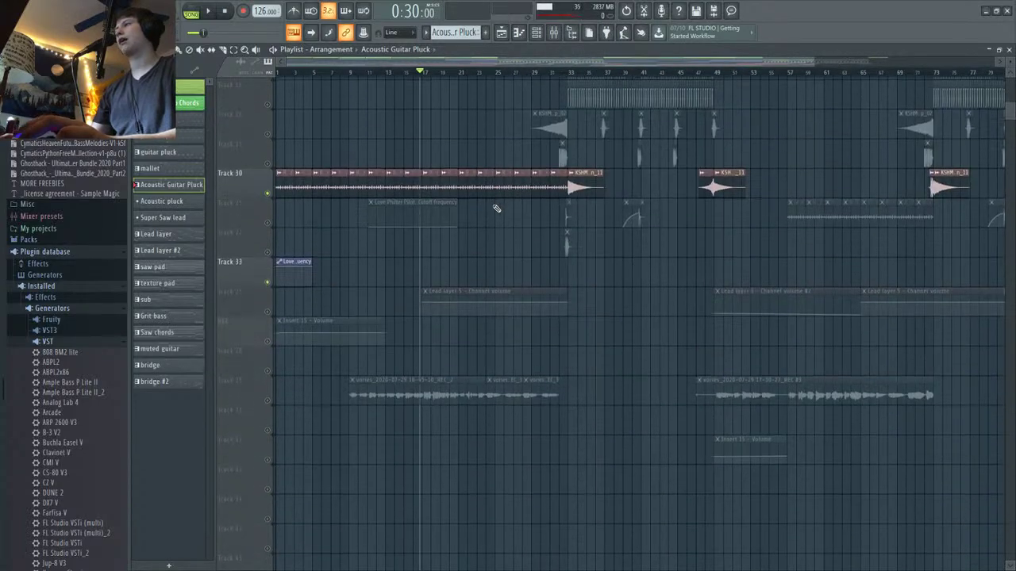
{"action": "scroll", "coordinate": [247, 279], "scroll_direction": "up", "scroll_amount": 3}
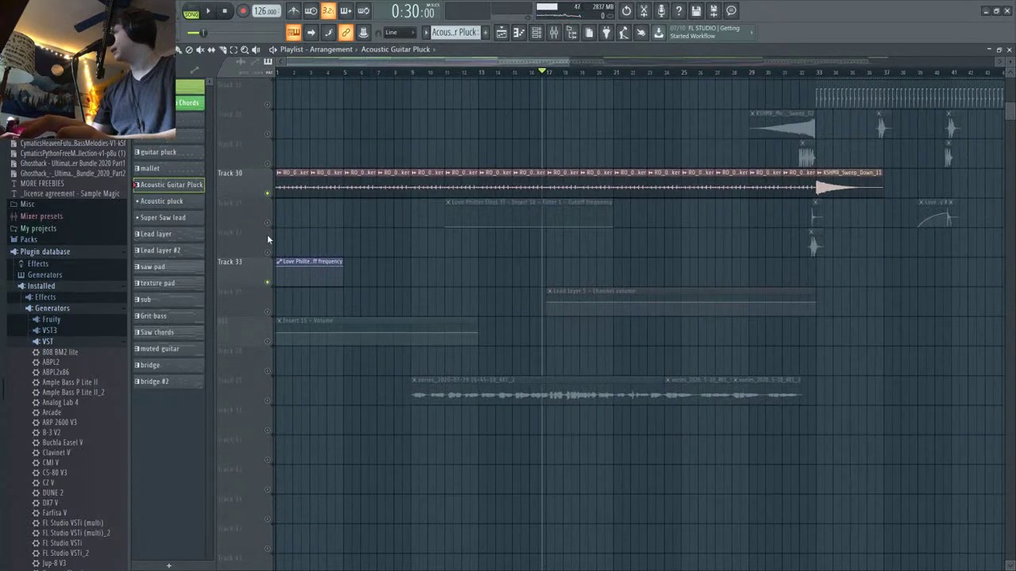
{"action": "left_click", "coordinate": [269, 340]}
{"action": "left_click", "coordinate": [271, 304]}
{"action": "scroll", "coordinate": [459, 272], "scroll_direction": "down", "scroll_amount": 6}
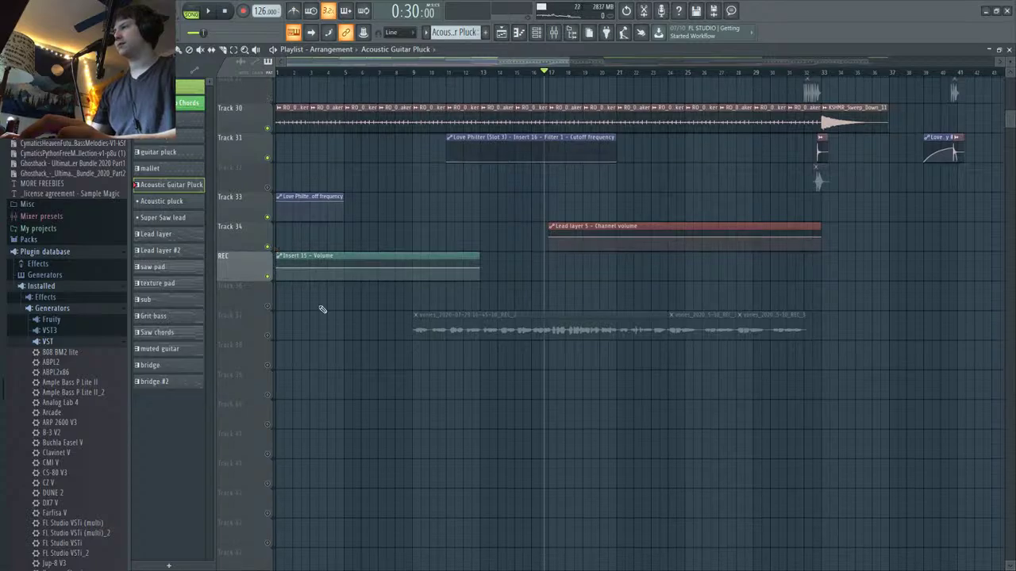
Step: Enable the recorded audio clips on Track 37 and play the song from bar 9
{"action": "scroll", "coordinate": [585, 317], "scroll_direction": "down", "scroll_amount": 3}
{"action": "scroll", "coordinate": [617, 442], "scroll_direction": "up", "scroll_amount": 8}
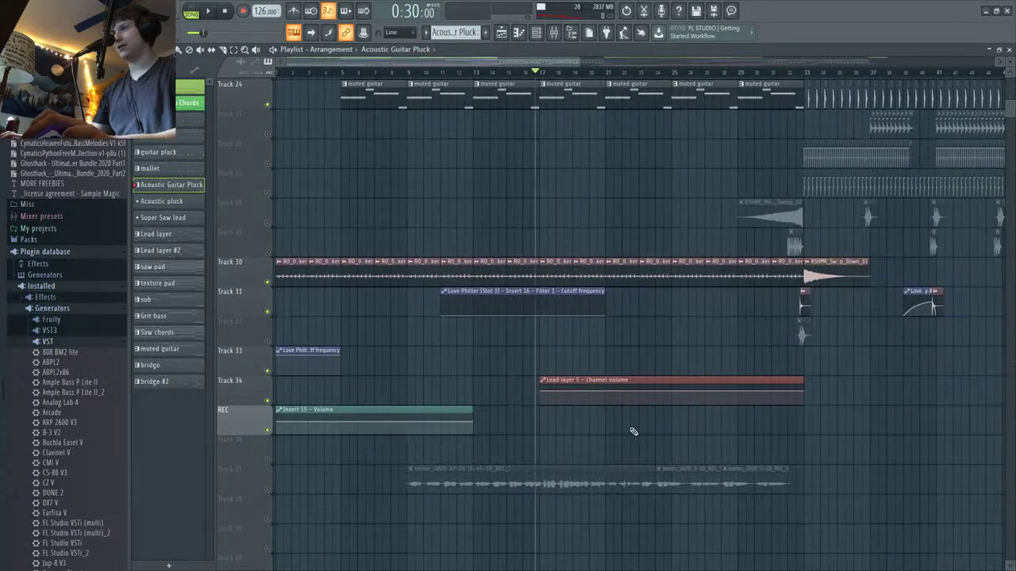
{"action": "left_click_drag", "start_coordinate": [420, 72], "coordinate": [348, 125]}
{"action": "left_click", "coordinate": [267, 489]}
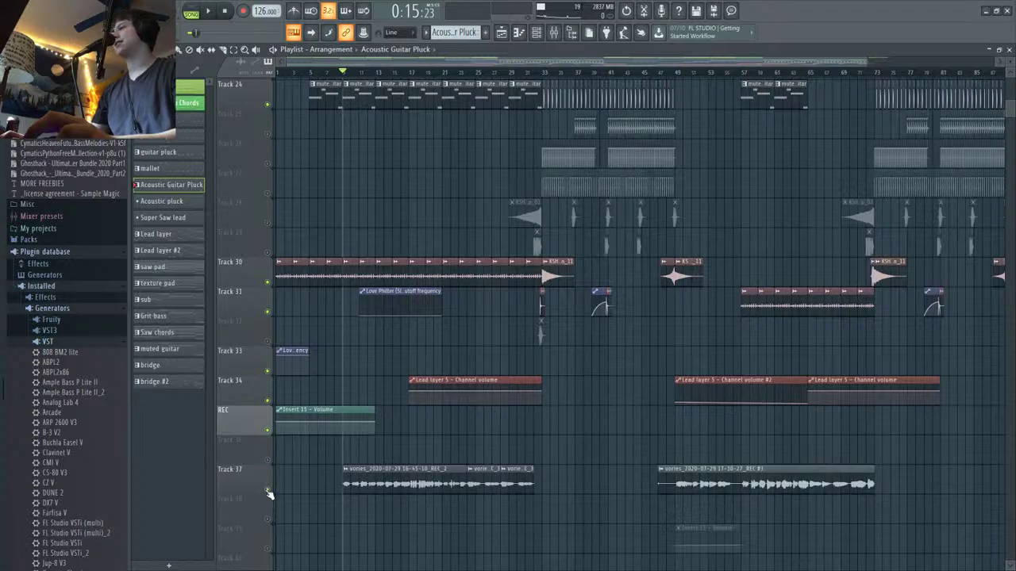
{"action": "scroll", "coordinate": [408, 477], "scroll_direction": "up", "scroll_amount": 15}
{"action": "scroll", "coordinate": [377, 419], "scroll_direction": "up", "scroll_amount": 2}
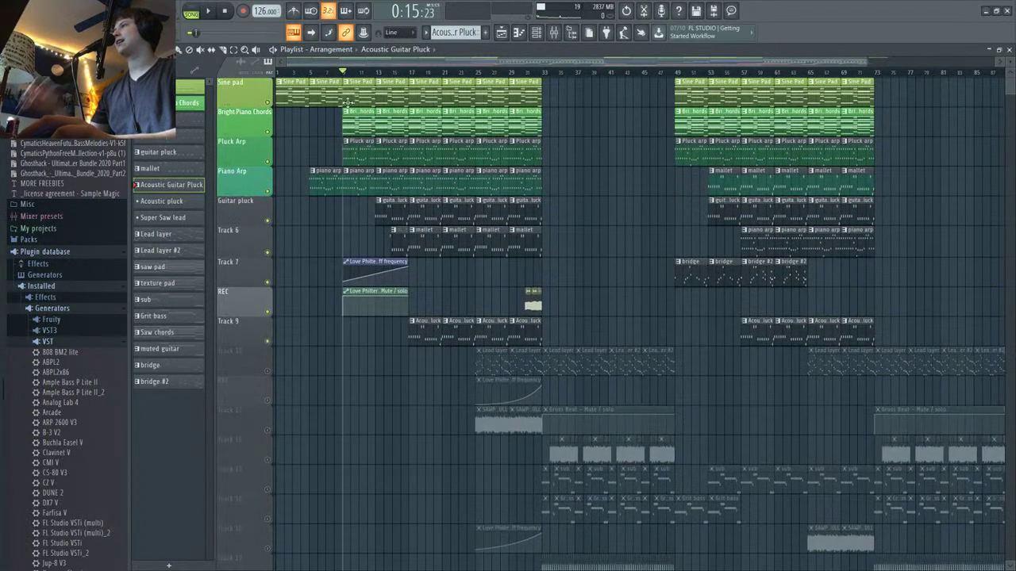
{"action": "key", "text": "space"}
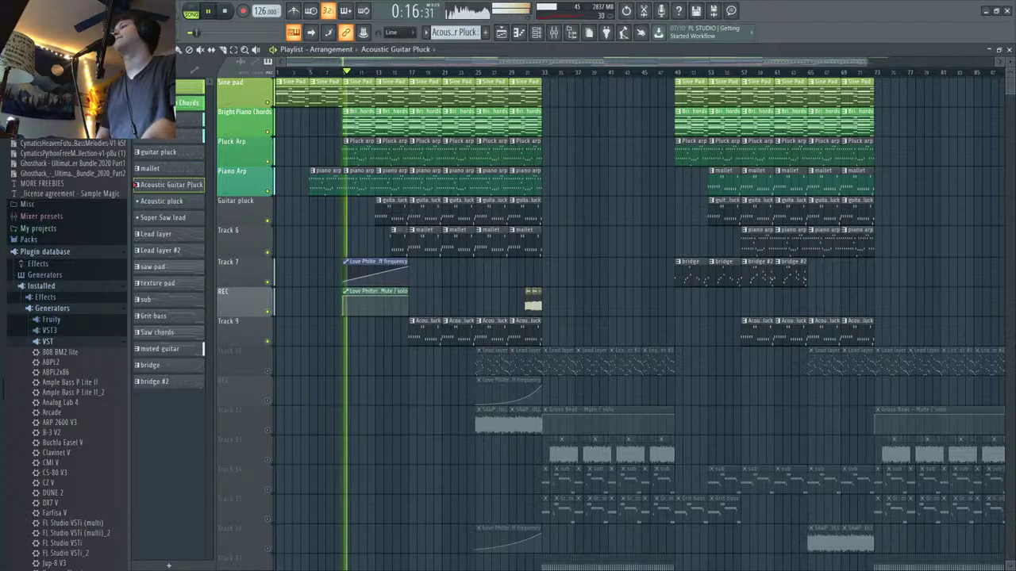
Step: Enable all the remaining muted playlist tracks at once while the song keeps playing
{"action": "scroll", "coordinate": [295, 435], "scroll_direction": "down", "scroll_amount": 5}
{"action": "scroll", "coordinate": [295, 434], "scroll_direction": "down", "scroll_amount": 5}
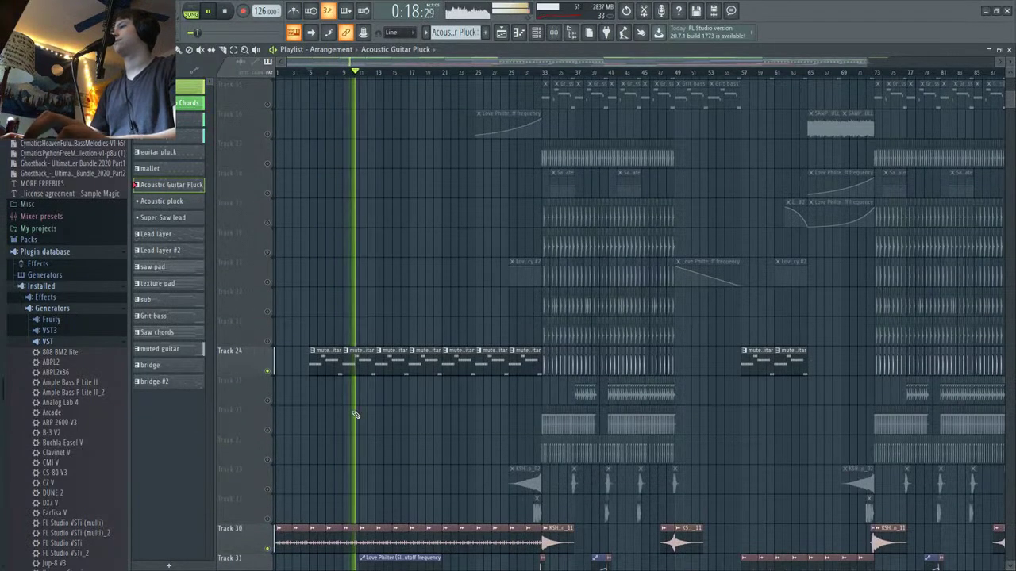
{"action": "scroll", "coordinate": [370, 334], "scroll_direction": "up", "scroll_amount": 4}
{"action": "right_click", "coordinate": [262, 283]}
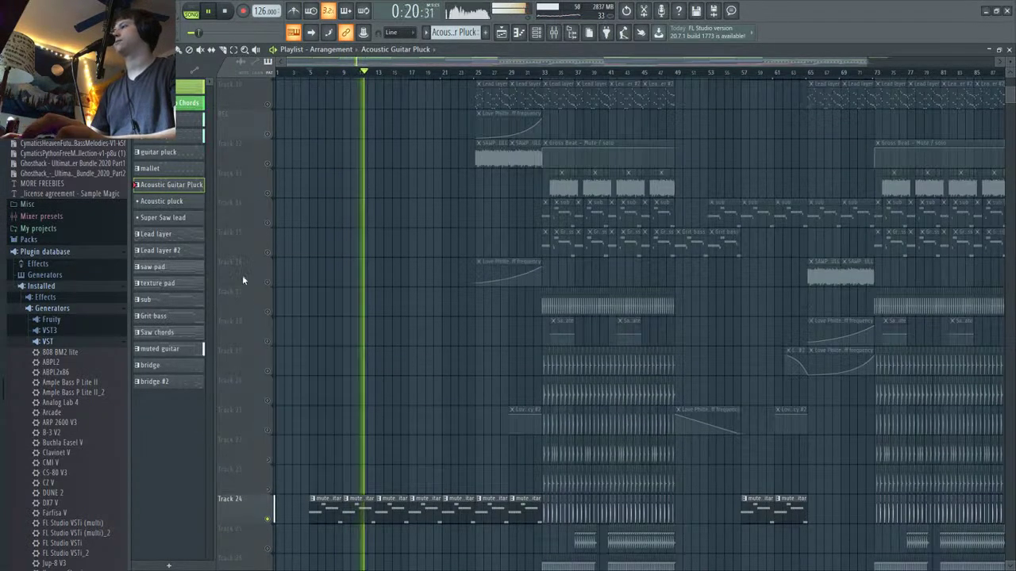
{"action": "scroll", "coordinate": [489, 398], "scroll_direction": "down", "scroll_amount": 7}
{"action": "scroll", "coordinate": [489, 399], "scroll_direction": "down", "scroll_amount": 9}
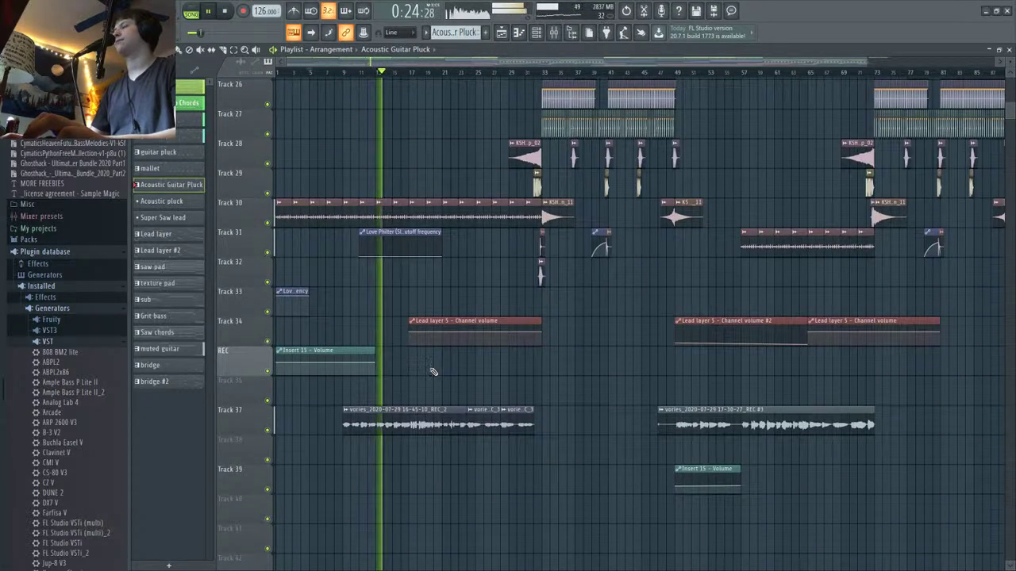
{"action": "scroll", "coordinate": [431, 365], "scroll_direction": "up", "scroll_amount": 1}
{"action": "scroll", "coordinate": [424, 361], "scroll_direction": "down", "scroll_amount": 1}
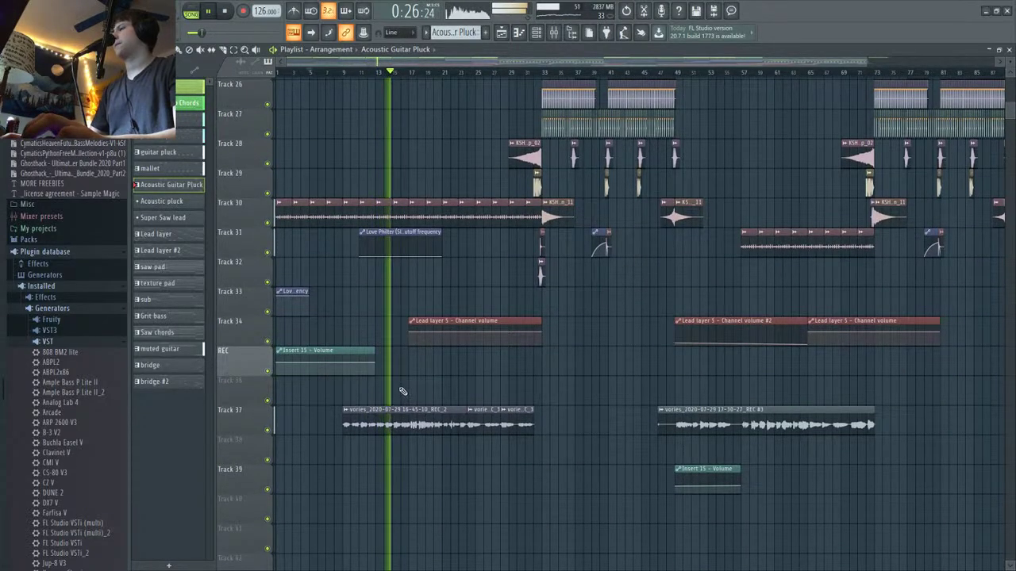
{"action": "scroll", "coordinate": [403, 390], "scroll_direction": "up", "scroll_amount": 3, "text": "ctrl"}
{"action": "scroll", "coordinate": [641, 421], "scroll_direction": "up", "scroll_amount": 2, "text": "ctrl"}
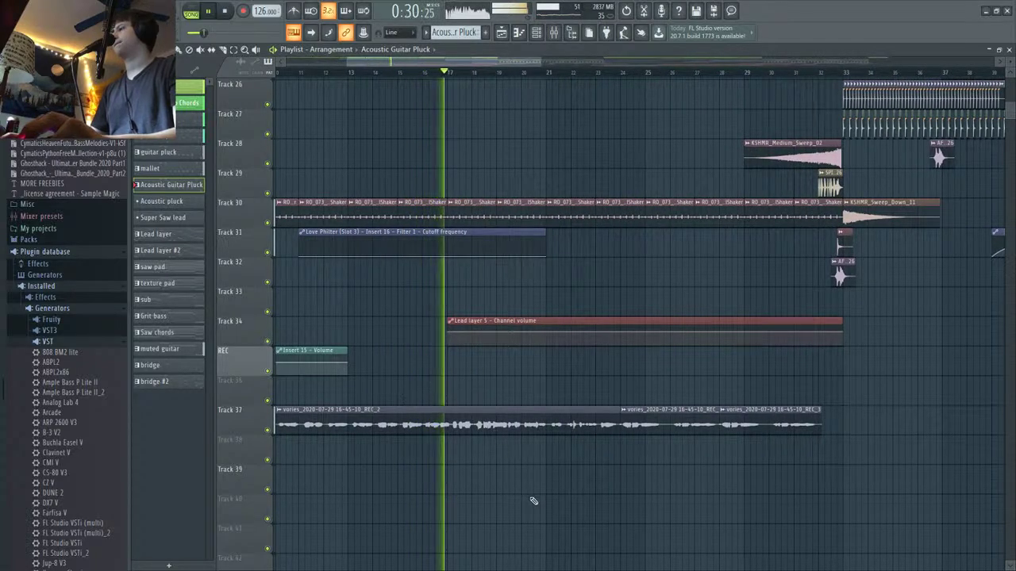
Step: Stop playback, select the recorded clip on Track 37, and show its routed mixer track, Insert 19
{"action": "key", "text": "space"}
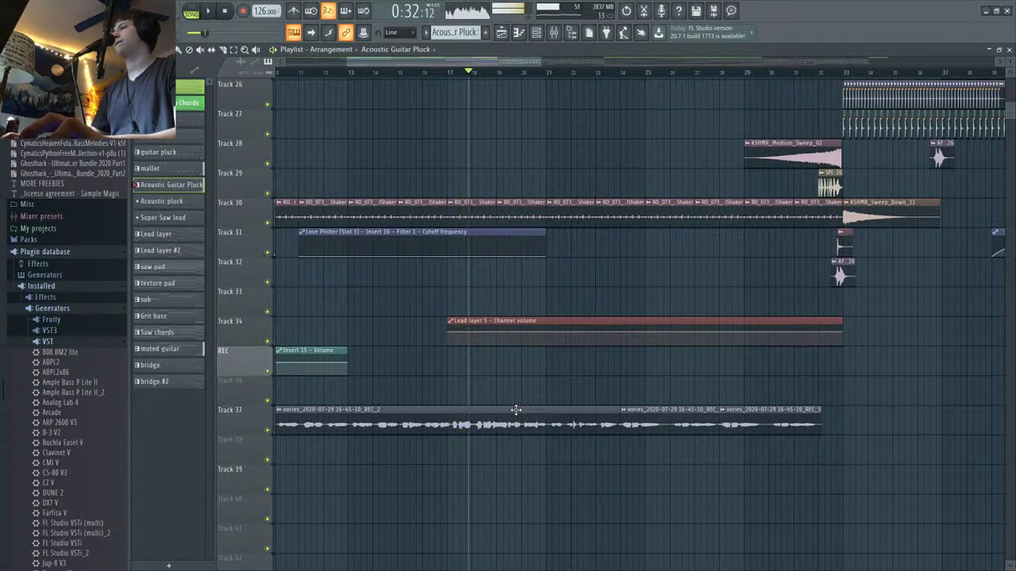
{"action": "left_click", "coordinate": [558, 426]}
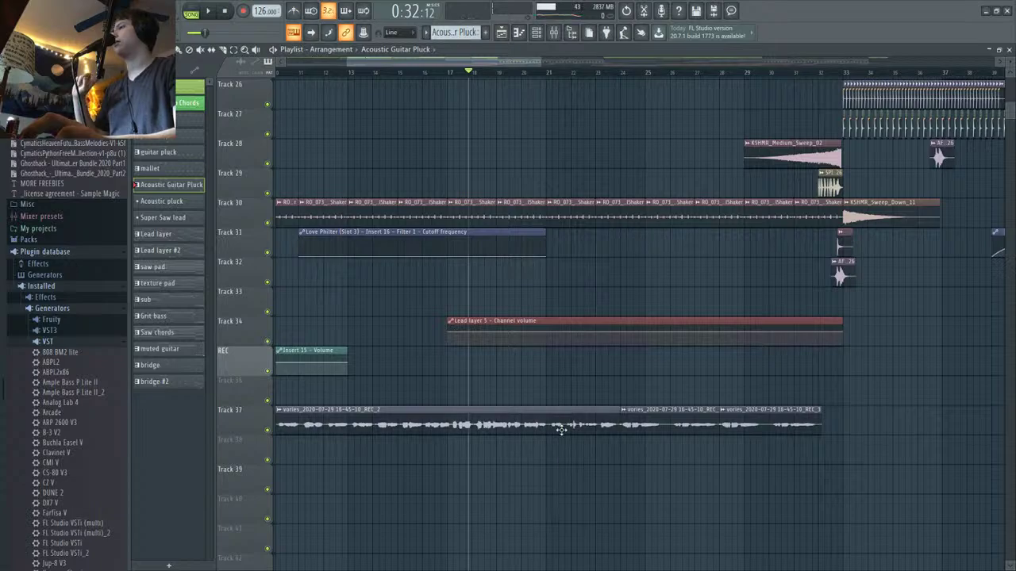
{"action": "left_click", "coordinate": [537, 34]}
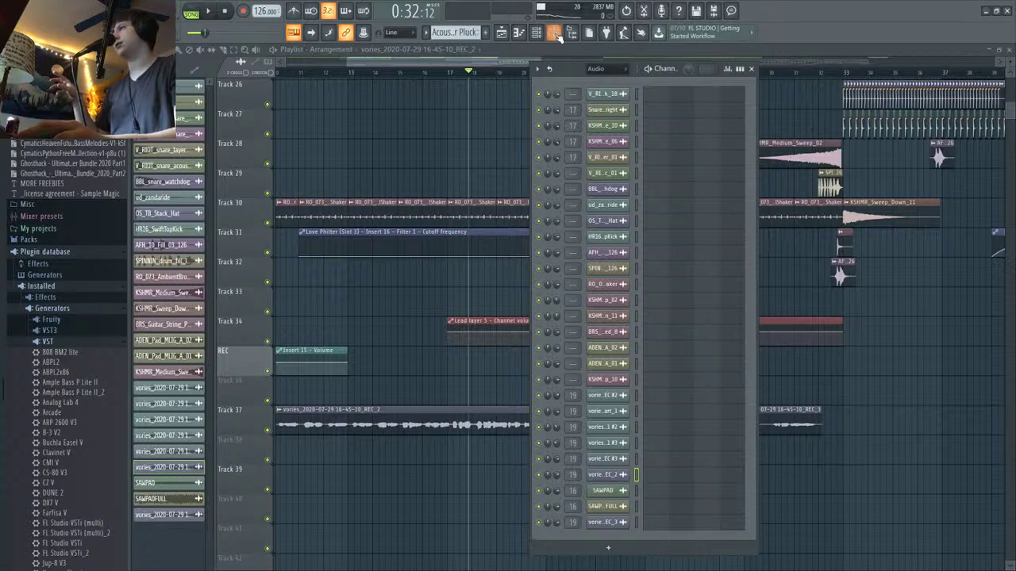
{"action": "left_click", "coordinate": [555, 34]}
{"action": "left_click", "coordinate": [591, 127]}
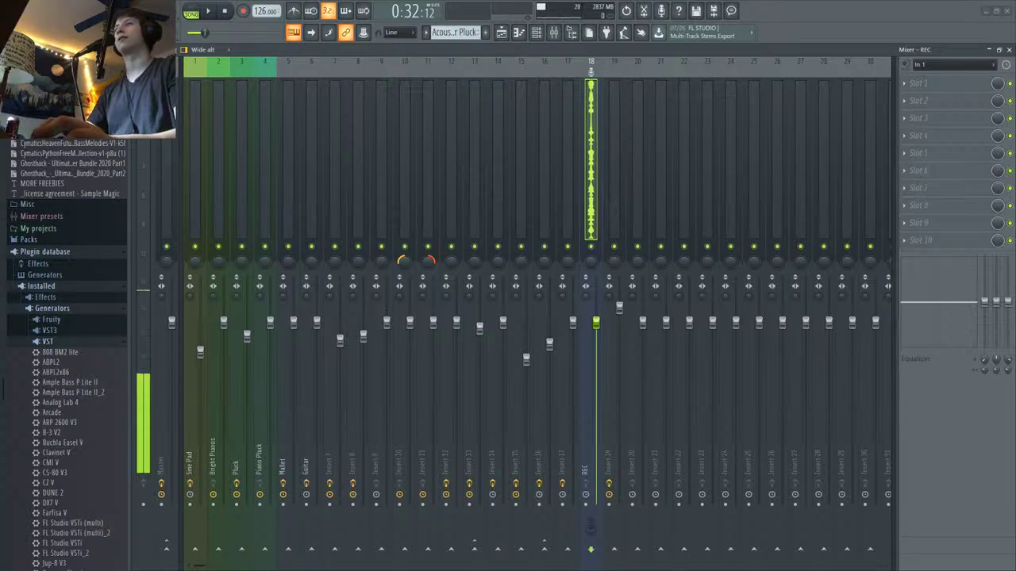
{"action": "left_click", "coordinate": [1009, 50]}
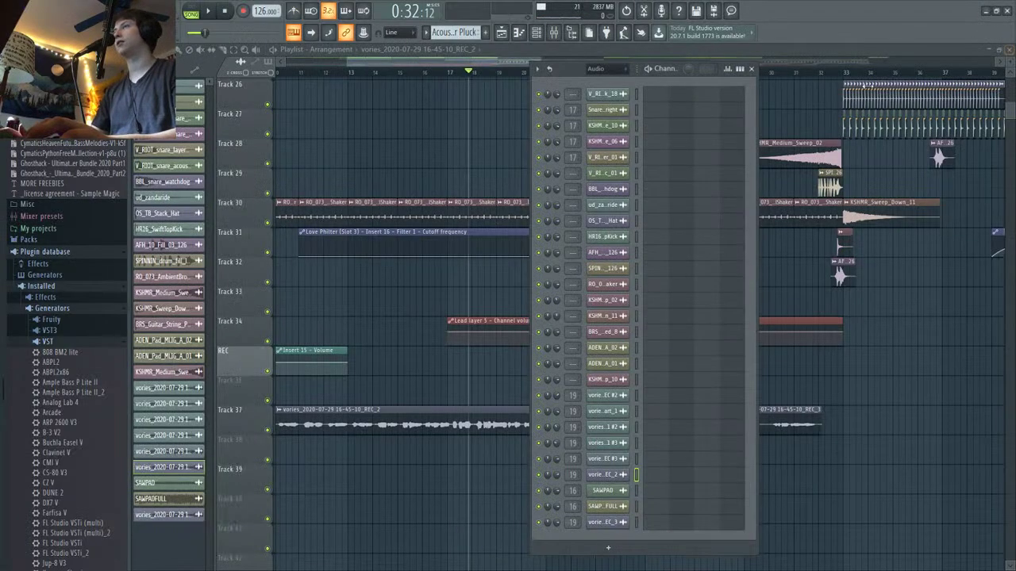
{"action": "key", "text": "F9"}
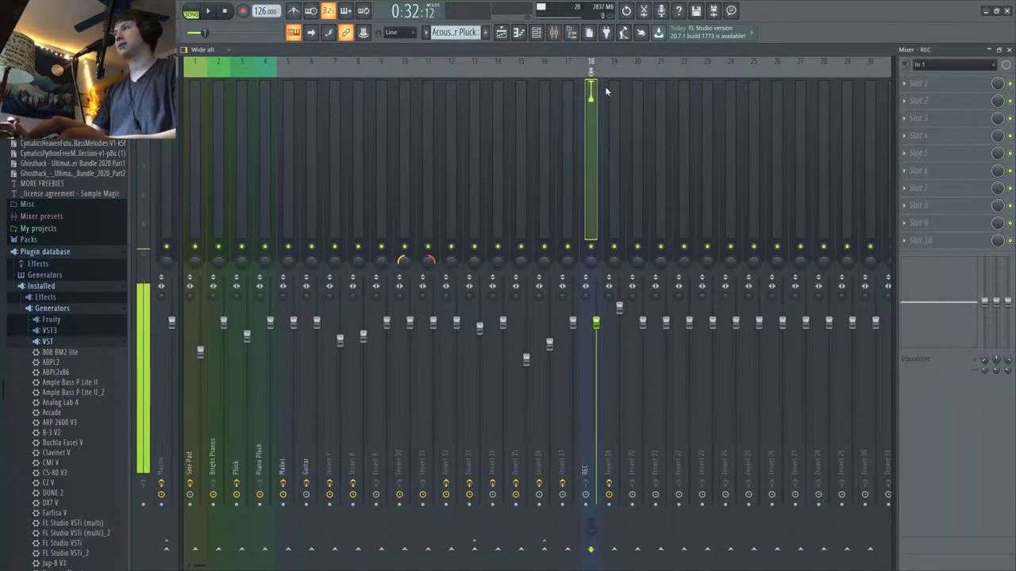
{"action": "left_click", "coordinate": [614, 111]}
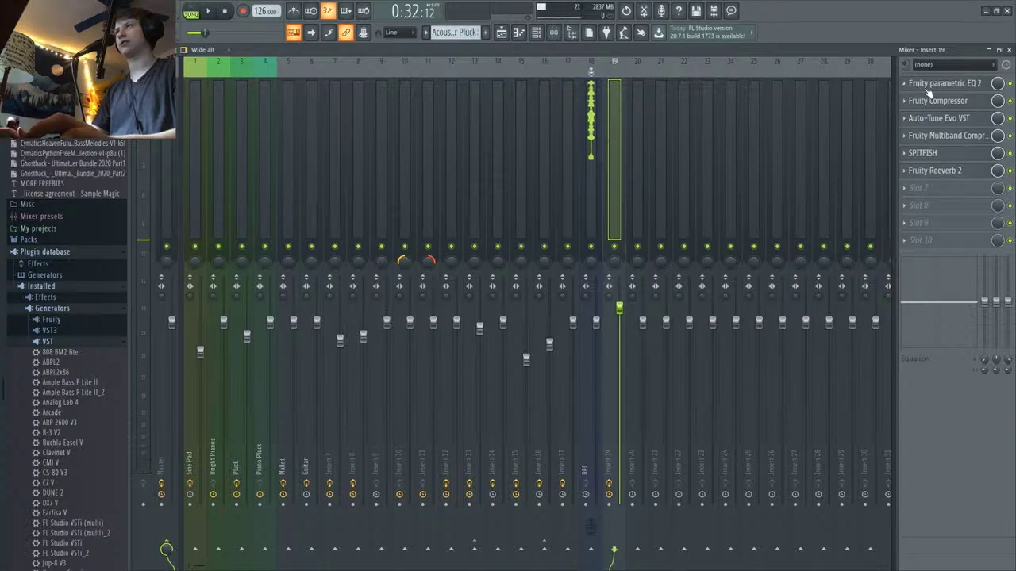
Step: Inspect the Fruity parametric EQ 2 and Fruity Compressor settings on Insert 19, closing each plugin
{"action": "left_click", "coordinate": [929, 89]}
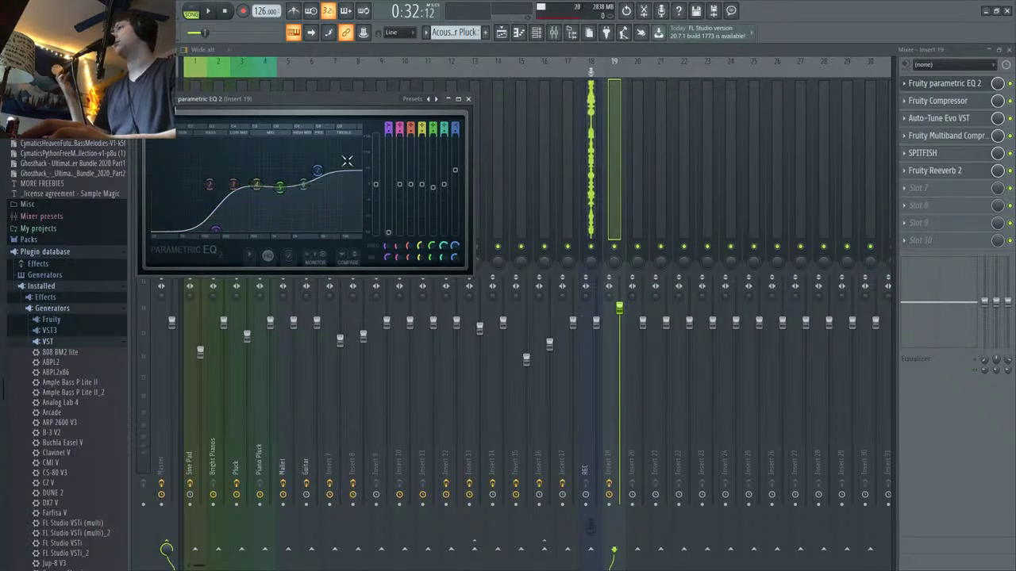
{"action": "left_click", "coordinate": [469, 98]}
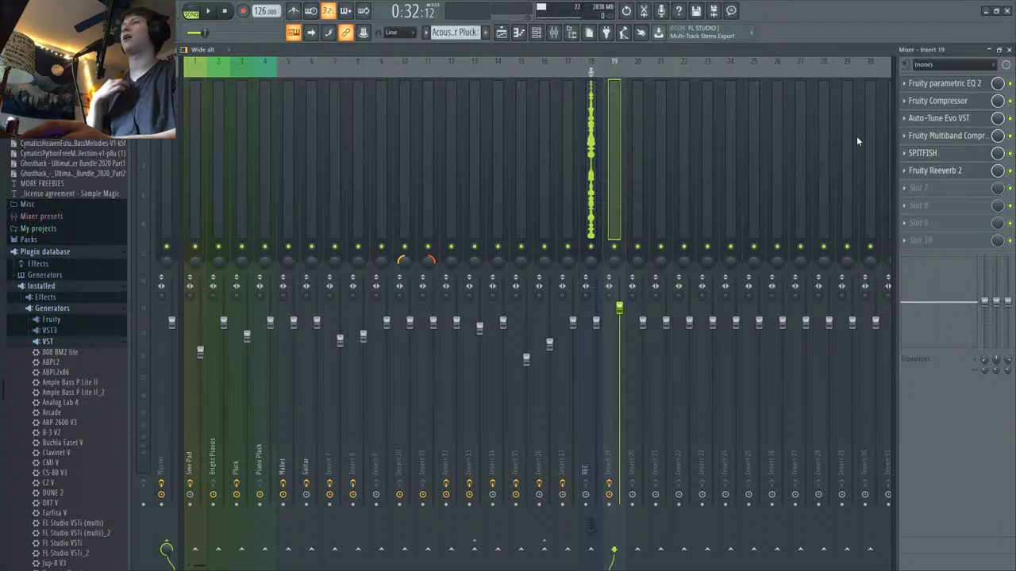
{"action": "left_click", "coordinate": [978, 101]}
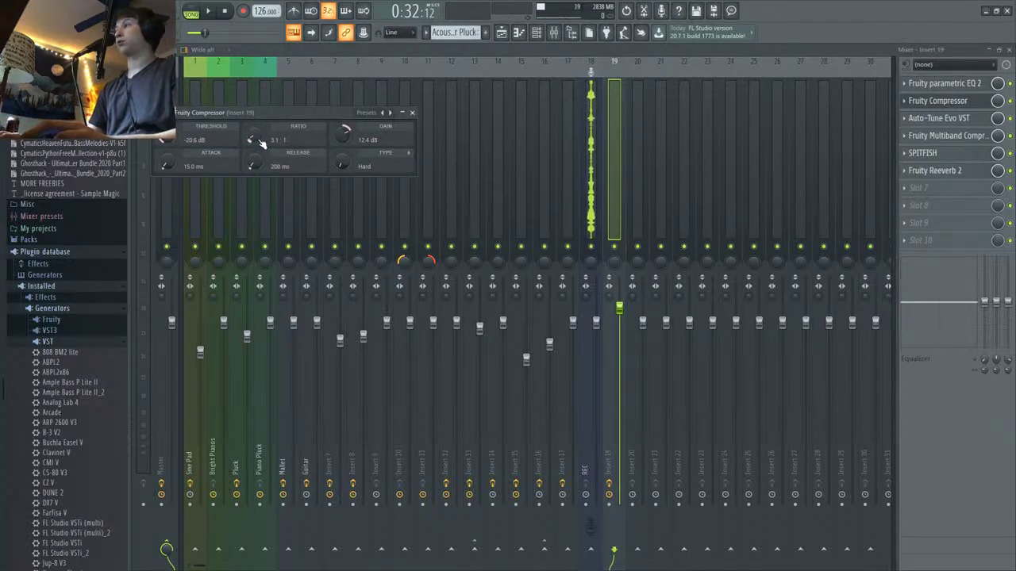
{"action": "left_click", "coordinate": [416, 114]}
Step: Inspect Auto-Tune Evo VST on Insert 19, and view the Fruity Multiband Compressor and its preset list
{"action": "left_click", "coordinate": [919, 119]}
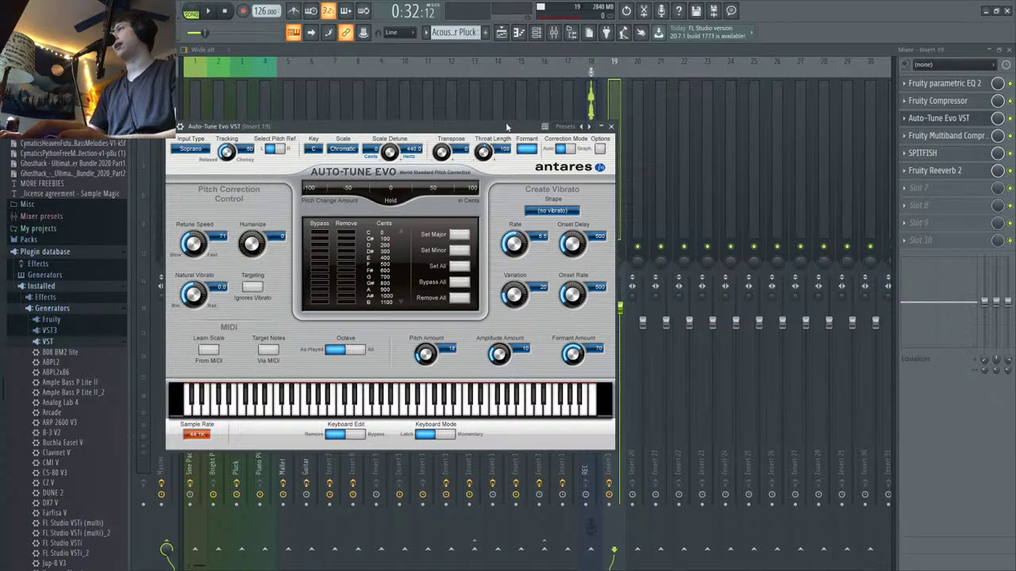
{"action": "left_click_drag", "start_coordinate": [506, 126], "coordinate": [511, 69]}
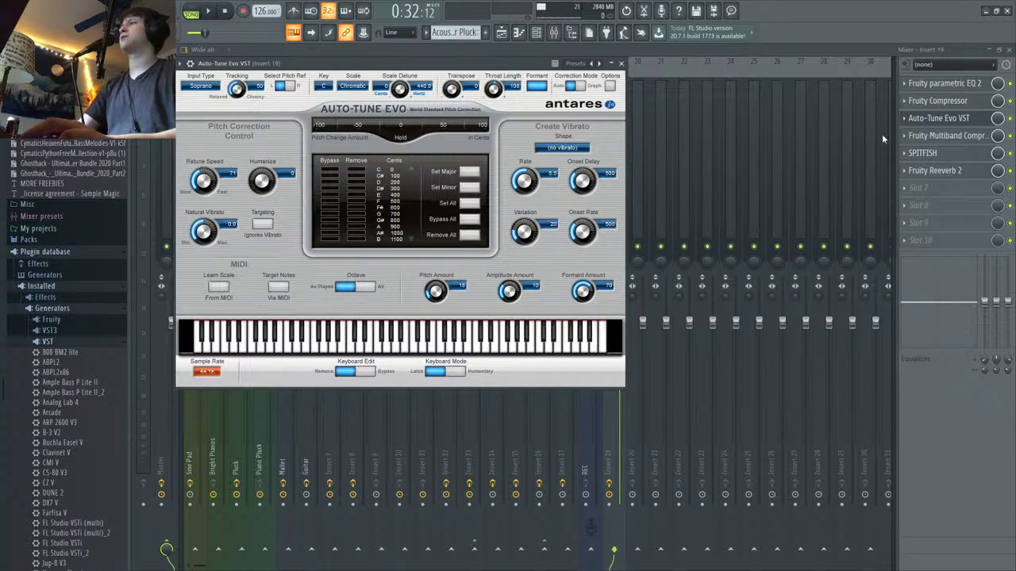
{"action": "left_click", "coordinate": [622, 63]}
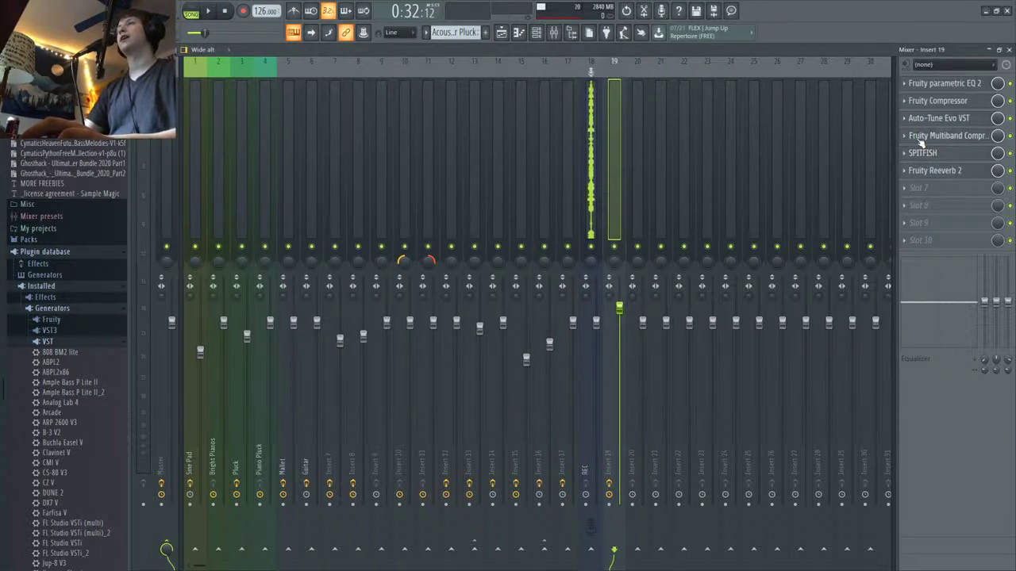
{"action": "left_click", "coordinate": [923, 137]}
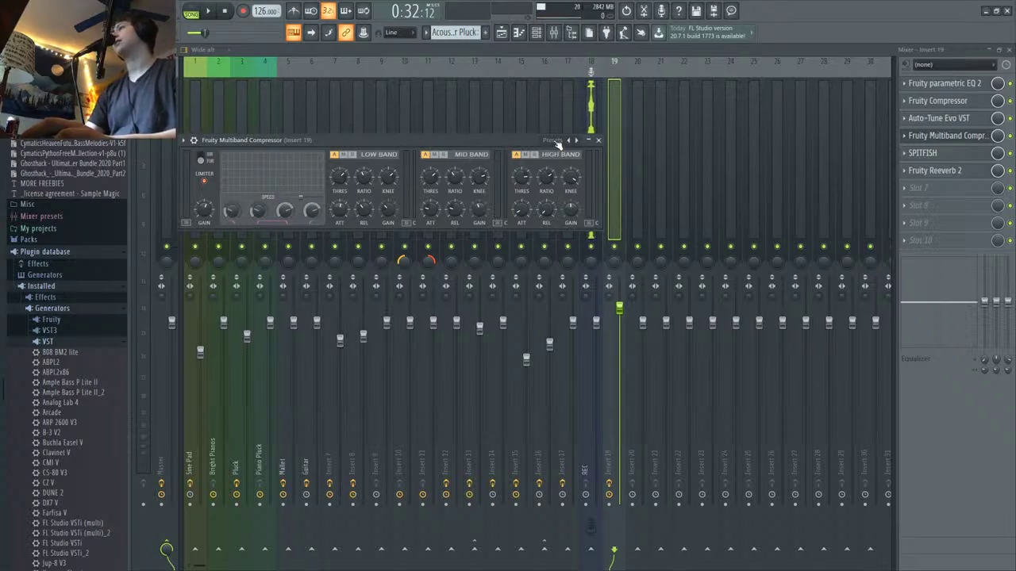
{"action": "left_click", "coordinate": [556, 143]}
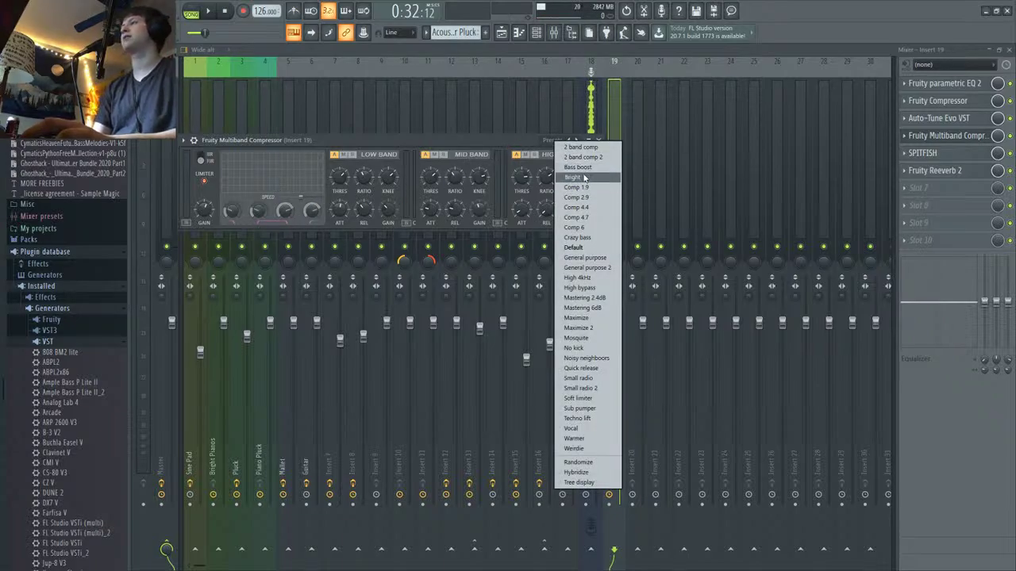
{"action": "left_click", "coordinate": [496, 140]}
Step: Inspect the SPITFISH de-esser and Fruity Reeverb 2 on Insert 19, and close the plugins, mixer and channel rack
{"action": "left_click", "coordinate": [920, 153]}
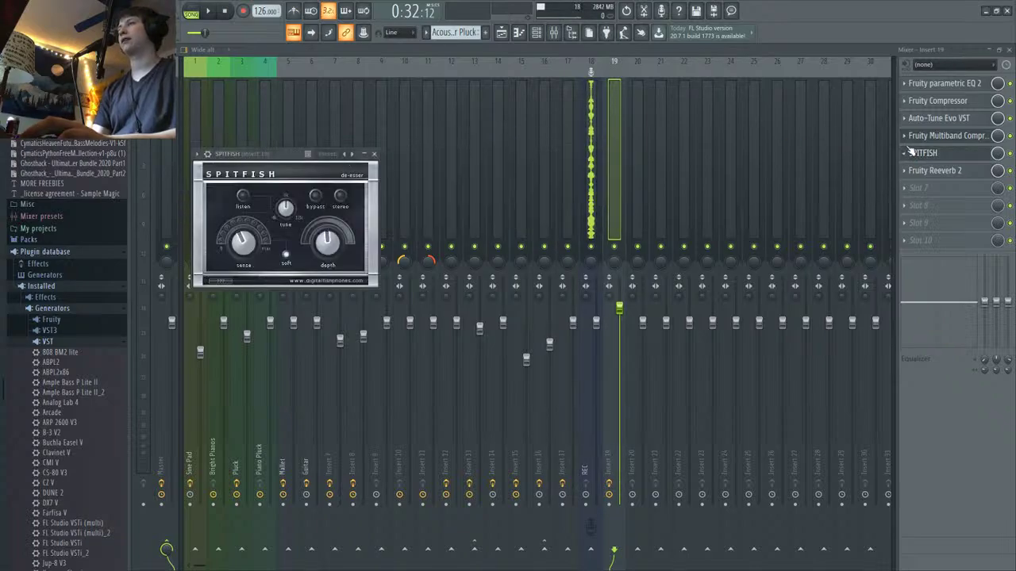
{"action": "left_click_drag", "start_coordinate": [295, 163], "coordinate": [694, 132]}
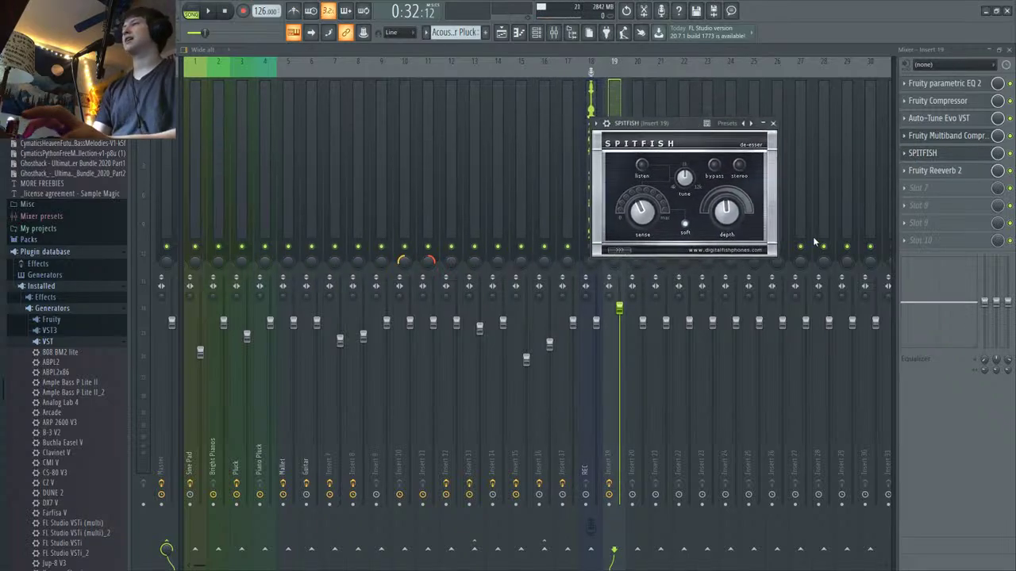
{"action": "left_click", "coordinate": [921, 171]}
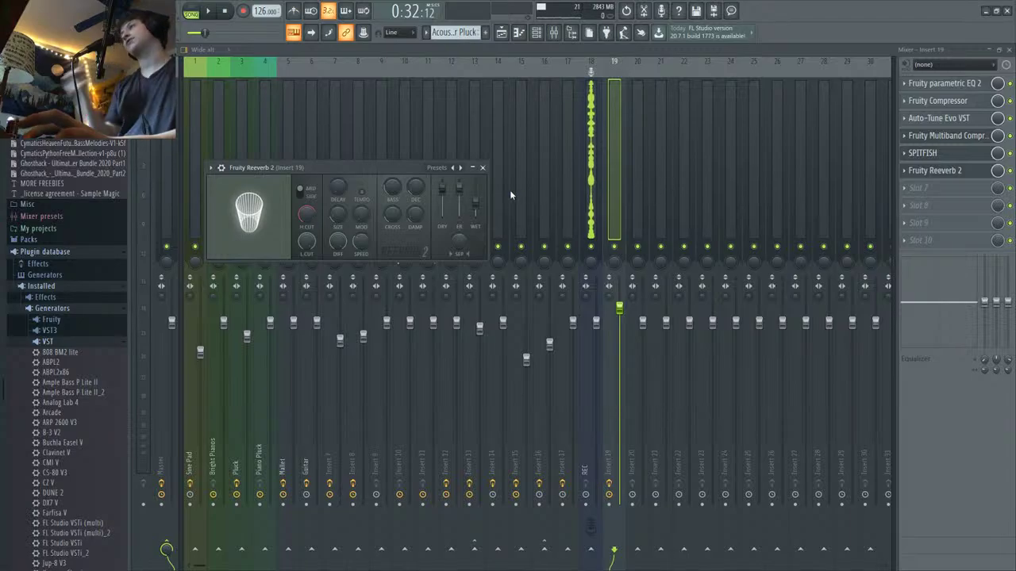
{"action": "left_click", "coordinate": [483, 168]}
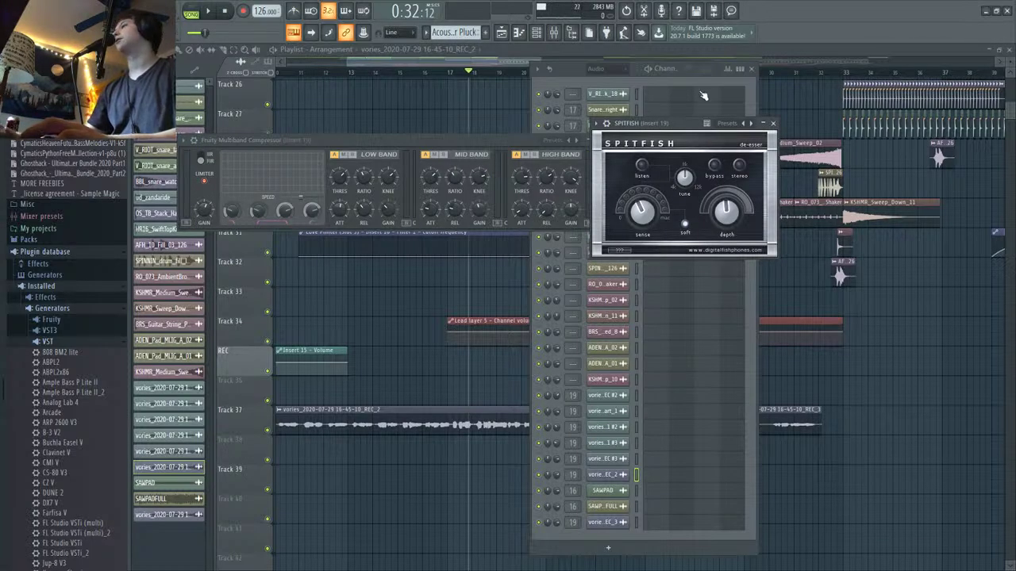
{"action": "left_click", "coordinate": [631, 140]}
{"action": "left_click", "coordinate": [753, 70]}
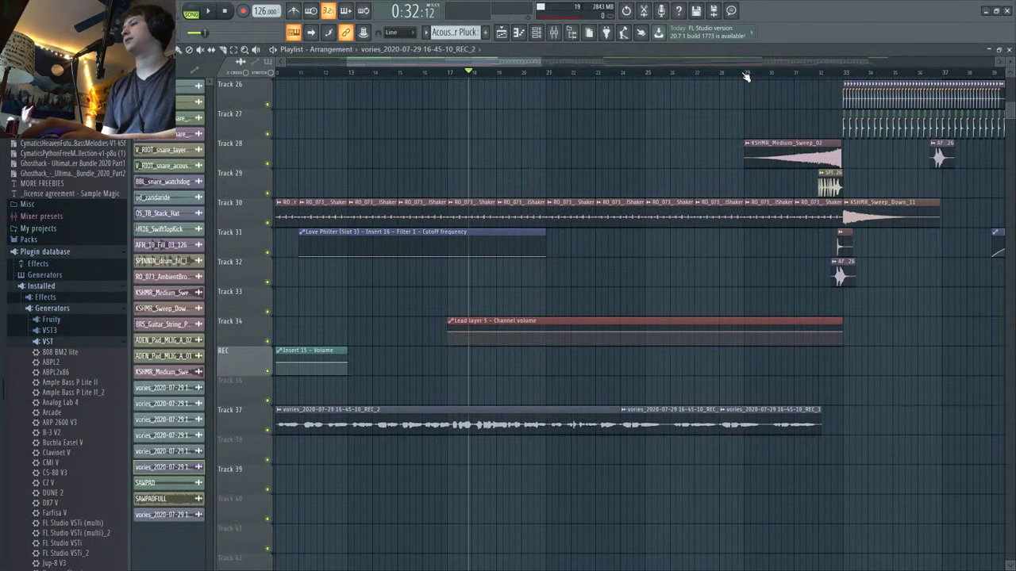
Step: Play the song on from bar 17, follow the recorded clips on Track 37 through the build-up, and stop playback
{"action": "key", "text": "space"}
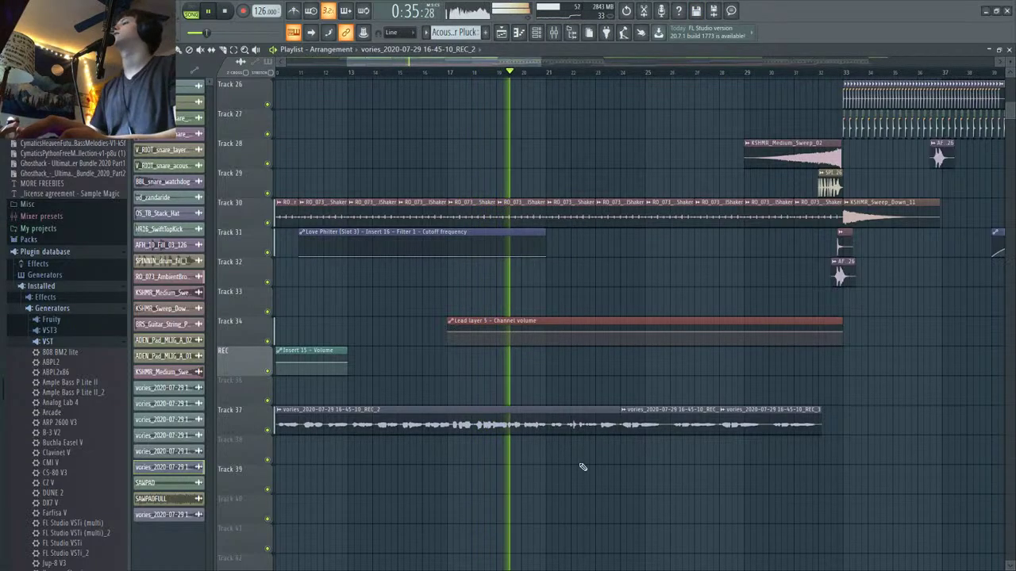
{"action": "scroll", "coordinate": [538, 428], "scroll_direction": "up", "scroll_amount": 3}
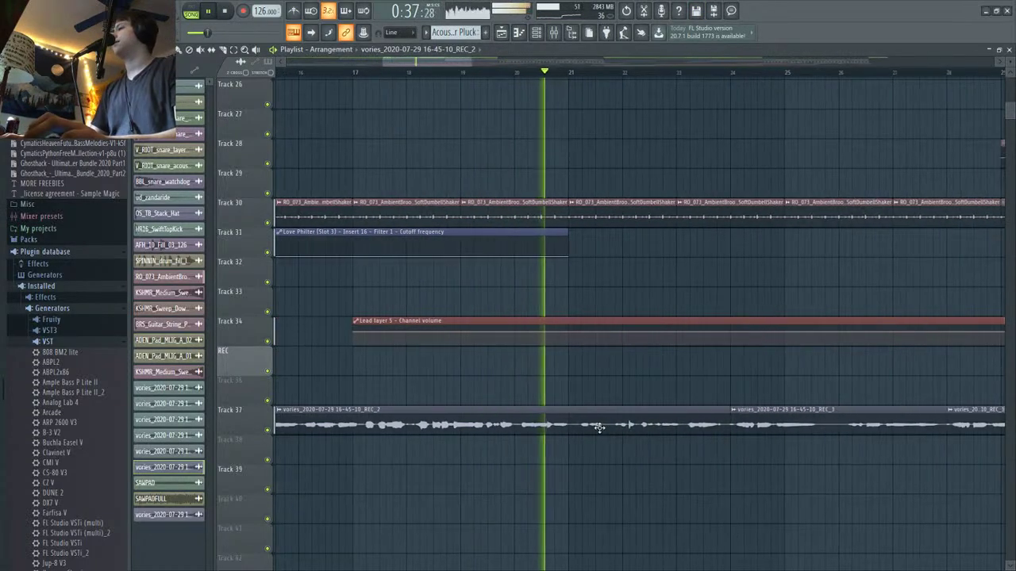
{"action": "scroll", "coordinate": [580, 429], "scroll_direction": "down", "scroll_amount": 2}
{"action": "scroll", "coordinate": [555, 425], "scroll_direction": "up", "scroll_amount": 3}
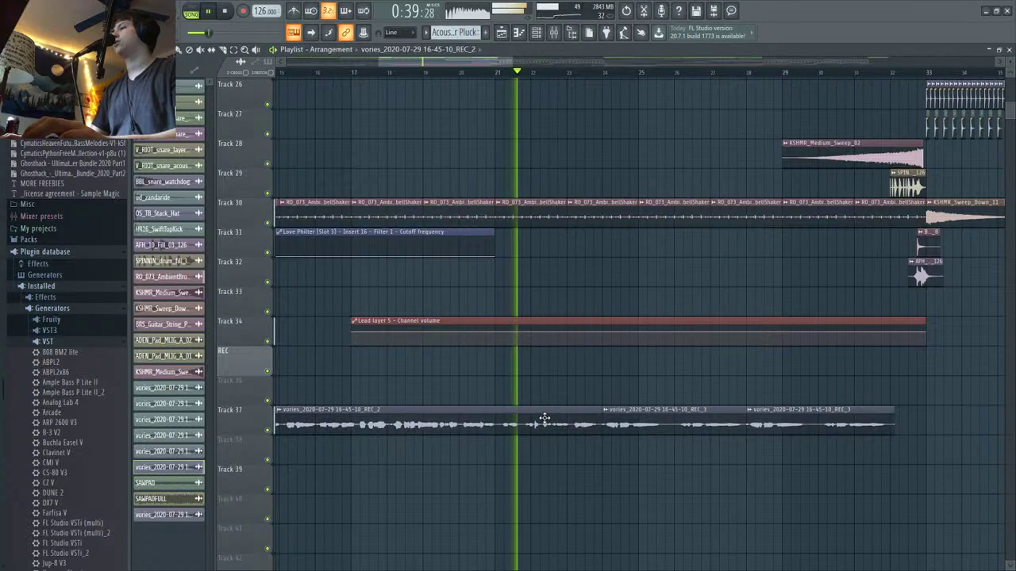
{"action": "scroll", "coordinate": [544, 419], "scroll_direction": "up", "scroll_amount": 2}
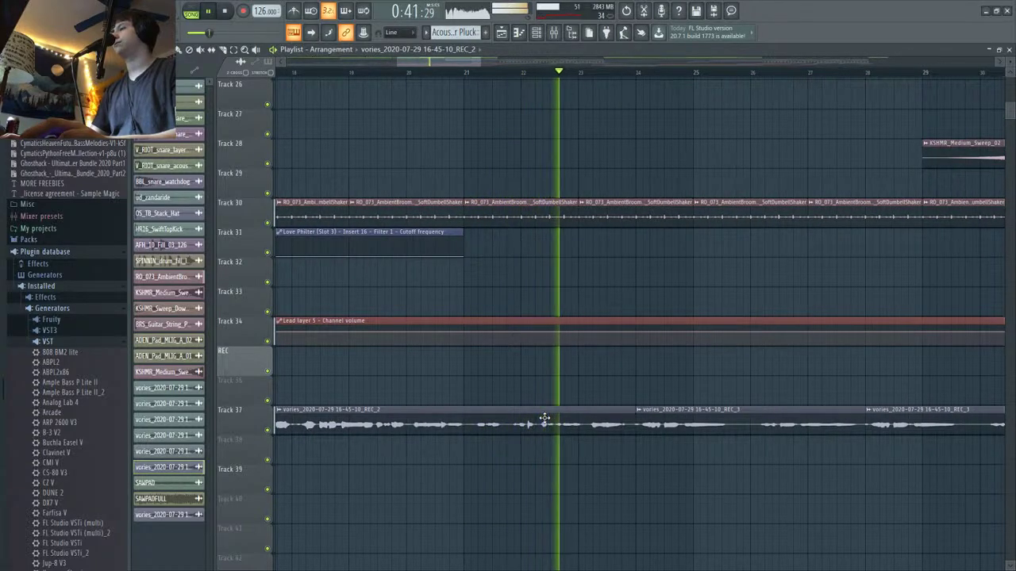
{"action": "scroll", "coordinate": [544, 418], "scroll_direction": "down", "scroll_amount": 3}
{"action": "scroll", "coordinate": [578, 388], "scroll_direction": "up", "scroll_amount": 4}
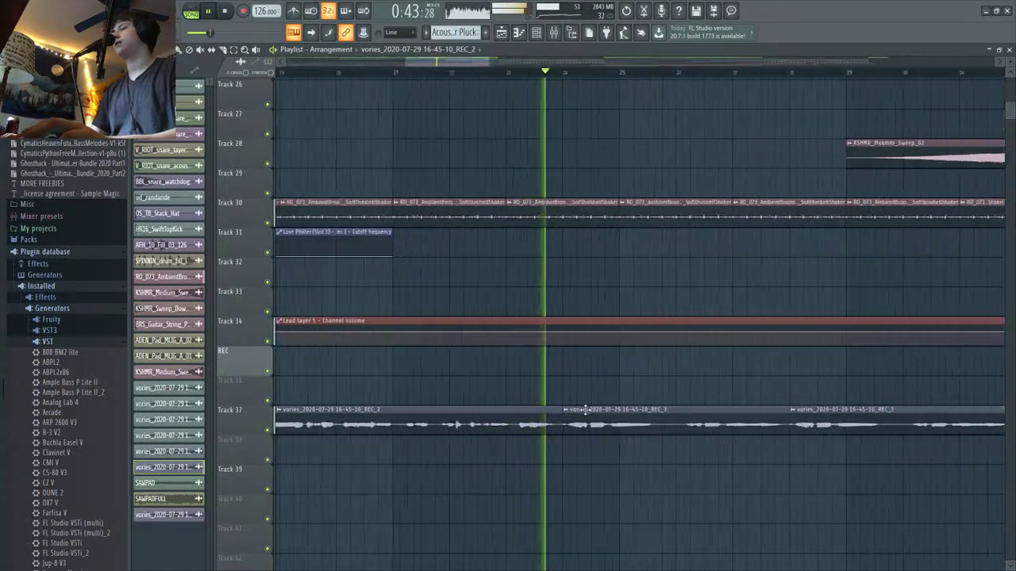
{"action": "scroll", "coordinate": [578, 393], "scroll_direction": "down", "scroll_amount": 4}
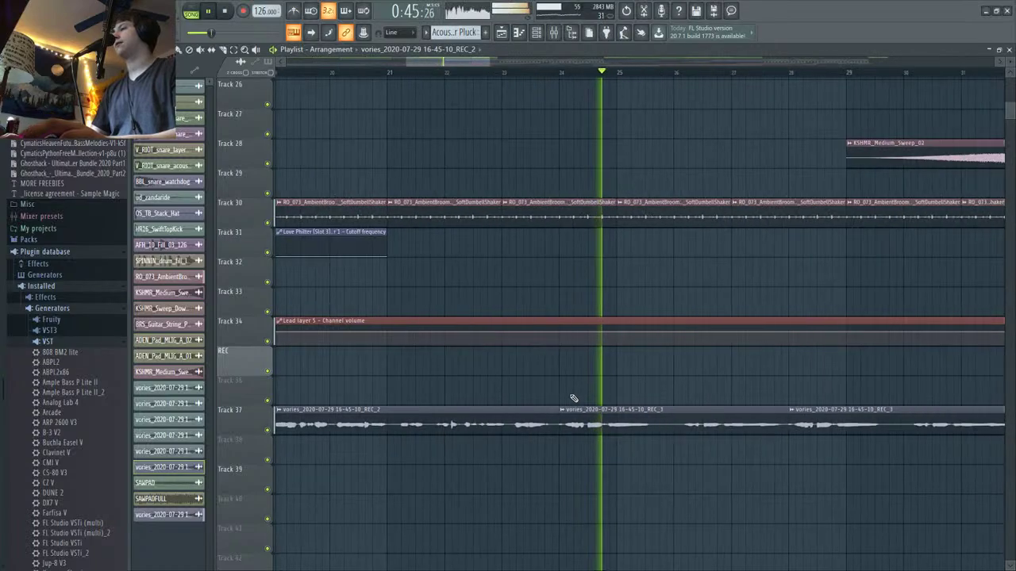
{"action": "scroll", "coordinate": [513, 402], "scroll_direction": "up", "scroll_amount": 5}
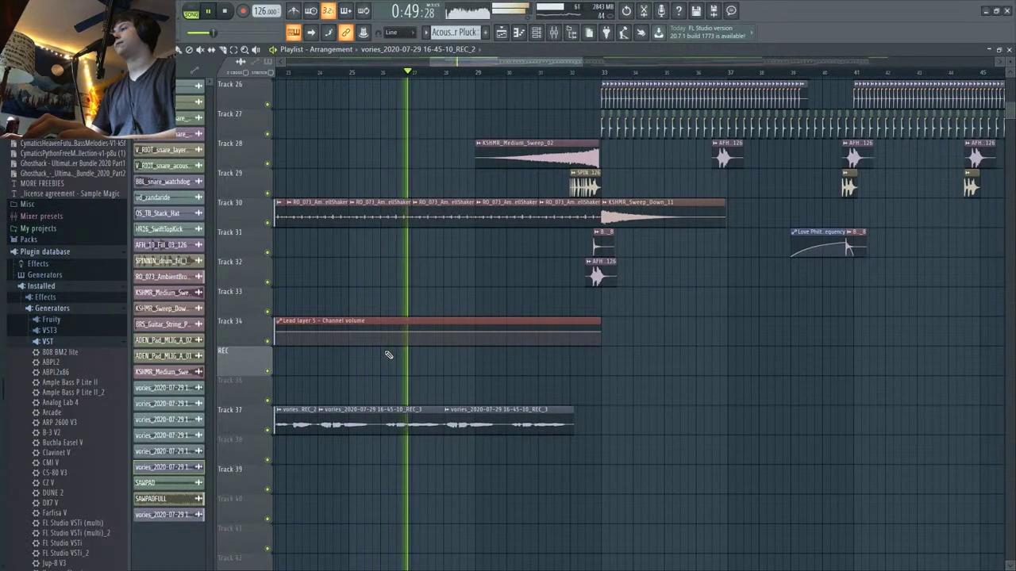
{"action": "scroll", "coordinate": [391, 357], "scroll_direction": "up", "scroll_amount": 2}
{"action": "scroll", "coordinate": [511, 368], "scroll_direction": "up", "scroll_amount": 2}
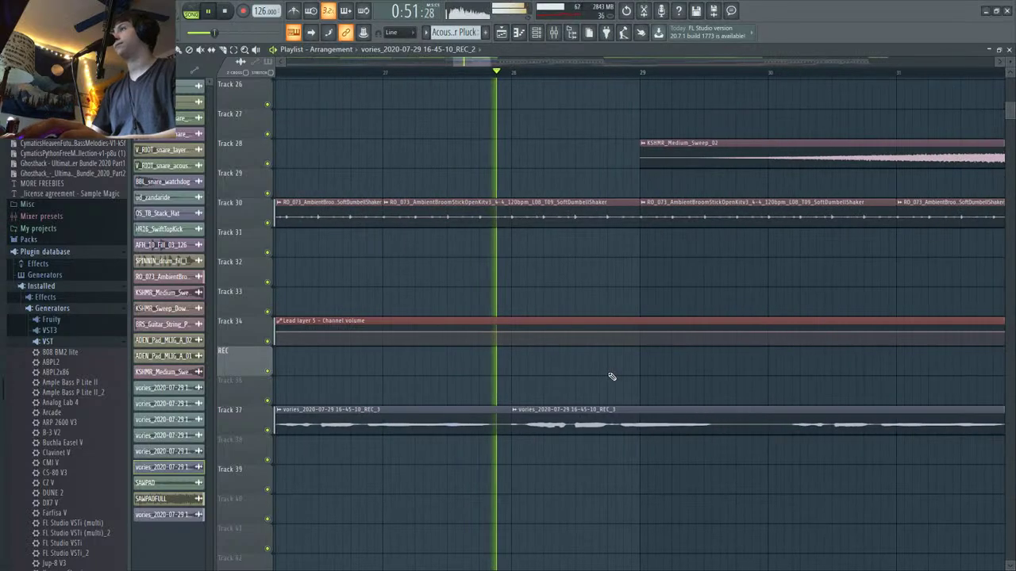
{"action": "scroll", "coordinate": [609, 374], "scroll_direction": "up", "scroll_amount": 1}
{"action": "scroll", "coordinate": [607, 371], "scroll_direction": "up", "scroll_amount": 5}
{"action": "scroll", "coordinate": [603, 379], "scroll_direction": "down", "scroll_amount": 4}
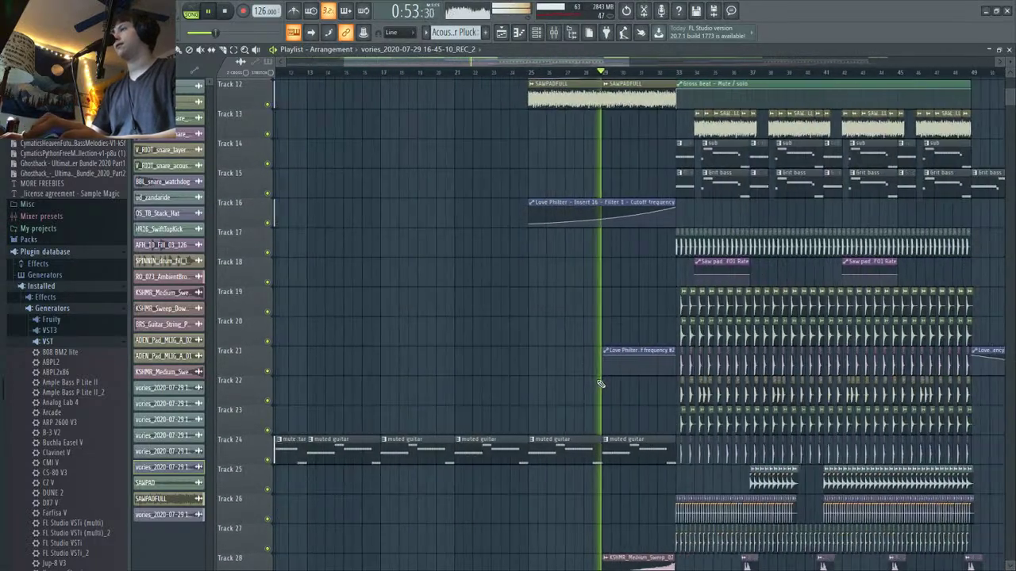
{"action": "scroll", "coordinate": [598, 386], "scroll_direction": "down", "scroll_amount": 3}
{"action": "key", "text": "space"}
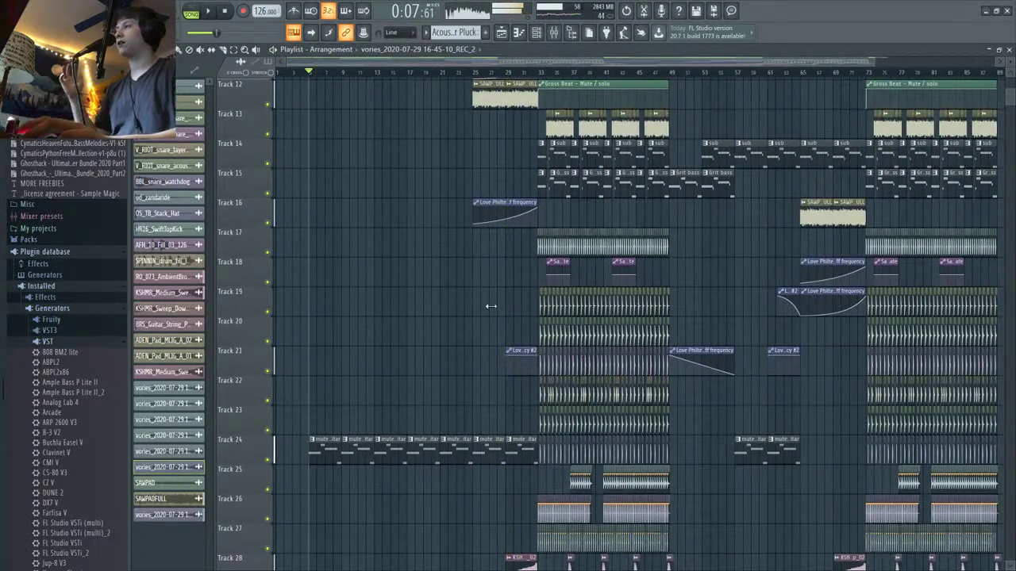
Step: Set the playback position to bar 25 and mute the recorded audio clips on Track 37
{"action": "left_click_drag", "start_coordinate": [300, 70], "coordinate": [473, 69]}
{"action": "scroll", "coordinate": [441, 292], "scroll_direction": "down", "scroll_amount": 3}
{"action": "scroll", "coordinate": [441, 292], "scroll_direction": "down", "scroll_amount": 6}
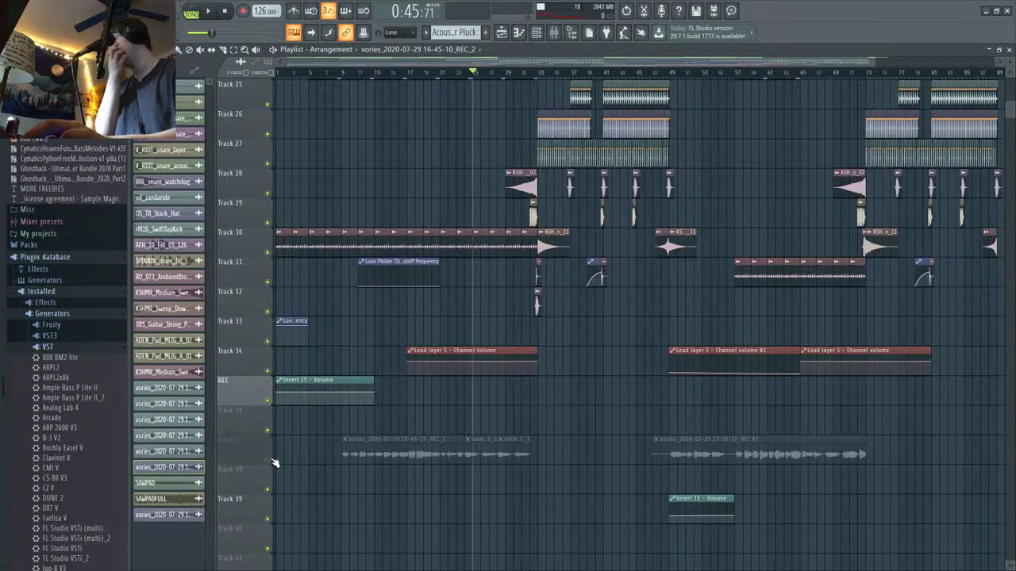
{"action": "scroll", "coordinate": [430, 375], "scroll_direction": "up", "scroll_amount": 10}
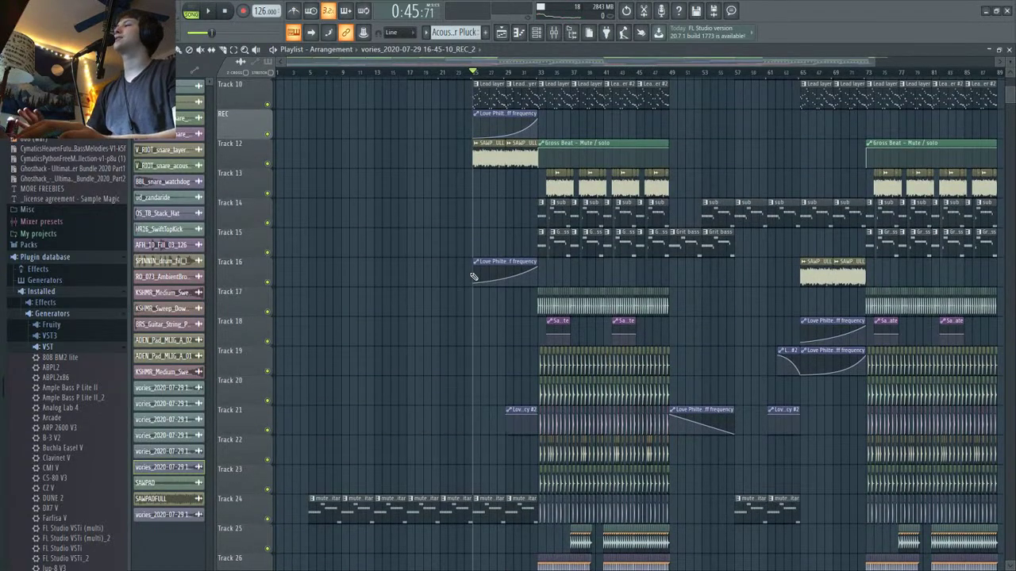
Step: Solo the Love Philter automation tracks with Track 12's SAWPADFULL clips and play the filtered pad build-up from bar 25
{"action": "scroll", "coordinate": [437, 546], "scroll_direction": "down", "scroll_amount": 5}
{"action": "scroll", "coordinate": [340, 444], "scroll_direction": "up", "scroll_amount": 5}
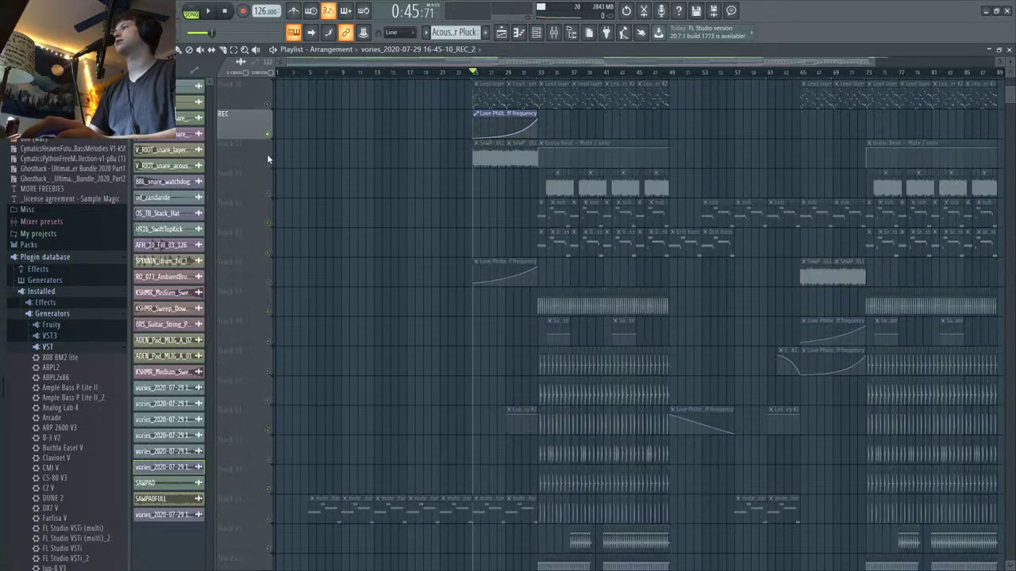
{"action": "left_click", "coordinate": [267, 164], "text": "ctrl"}
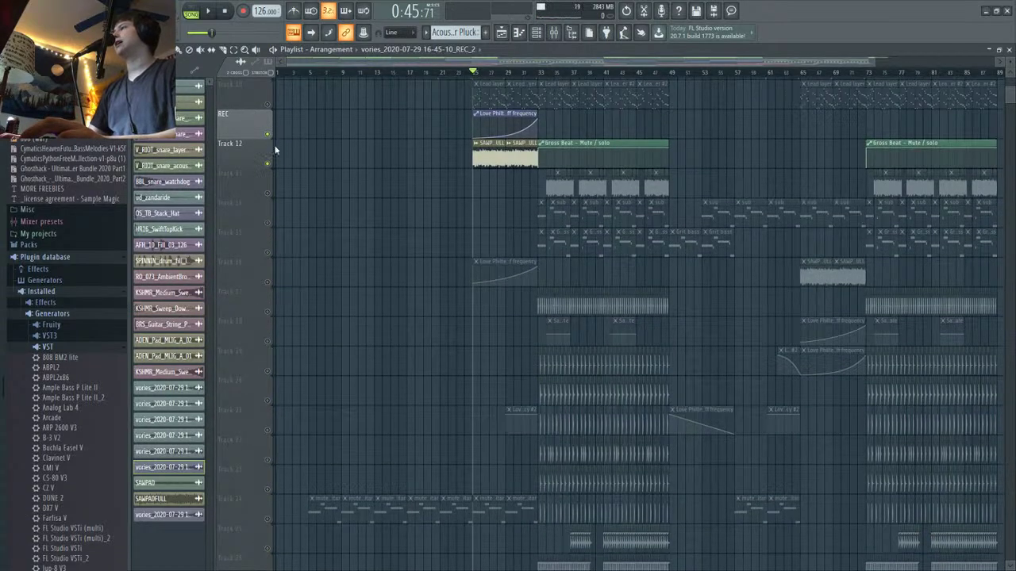
{"action": "scroll", "coordinate": [272, 283], "scroll_direction": "down", "scroll_amount": 6}
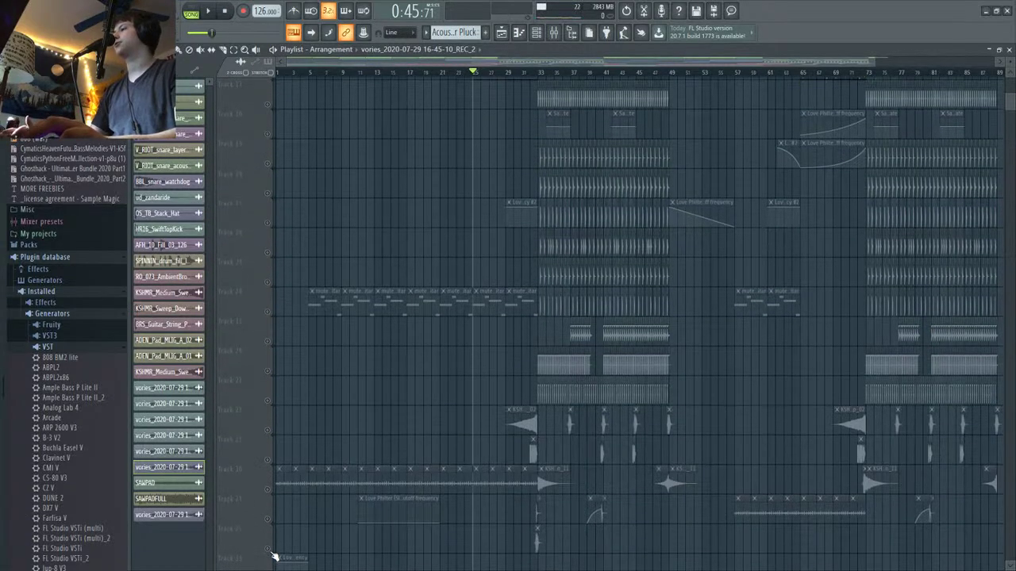
{"action": "key", "text": "space"}
{"action": "scroll", "coordinate": [396, 397], "scroll_direction": "up", "scroll_amount": 5}
{"action": "scroll", "coordinate": [465, 366], "scroll_direction": "up", "scroll_amount": 4, "text": "ctrl"}
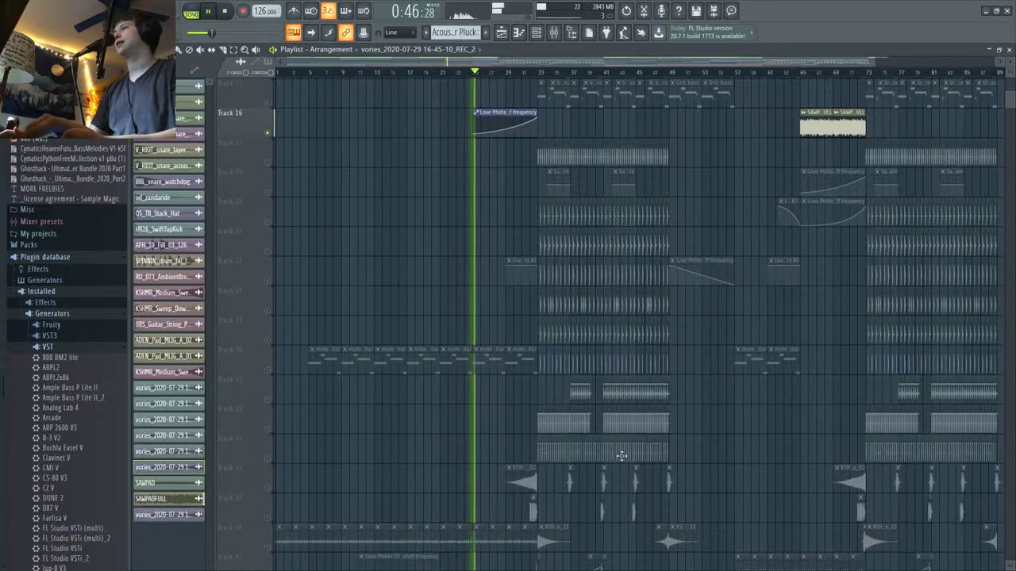
{"action": "scroll", "coordinate": [456, 364], "scroll_direction": "down", "scroll_amount": 2}
{"action": "scroll", "coordinate": [544, 363], "scroll_direction": "up", "scroll_amount": 4}
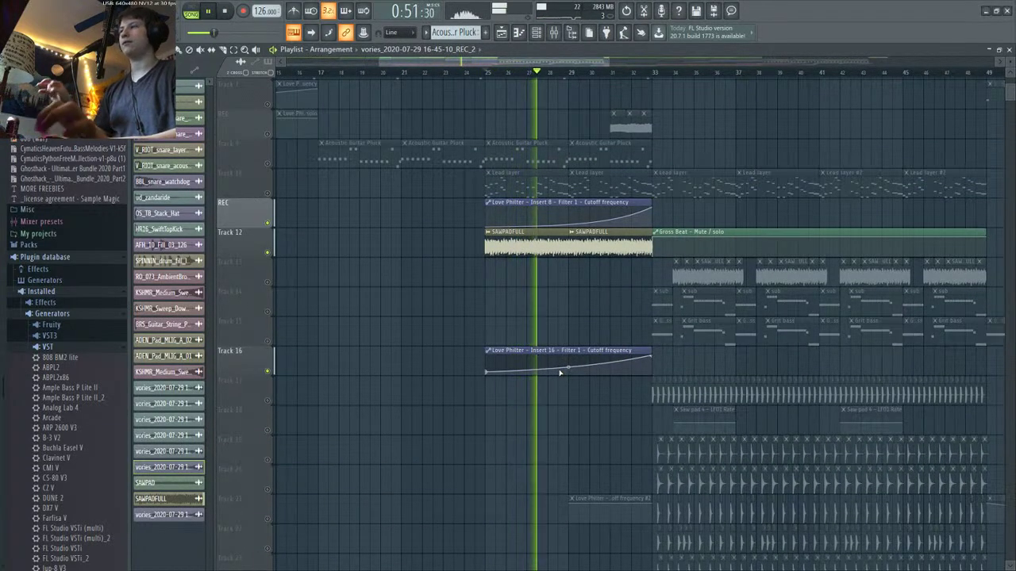
Step: Open the channel rack and mixer, and filter the channel list to the Unsorted group
{"action": "left_click", "coordinate": [551, 238]}
{"action": "left_click", "coordinate": [536, 31]}
{"action": "left_click", "coordinate": [553, 32]}
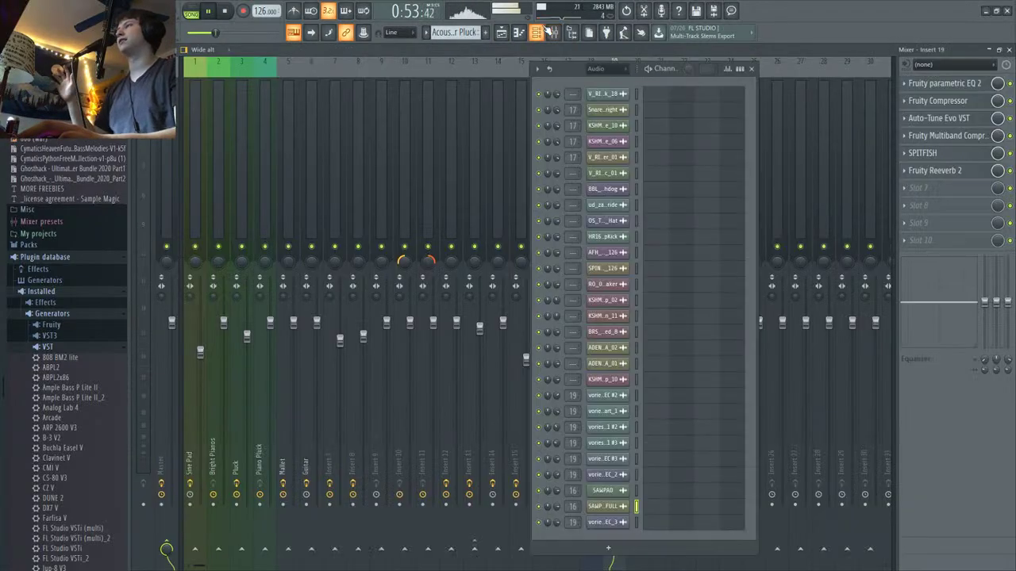
{"action": "left_click", "coordinate": [625, 68]}
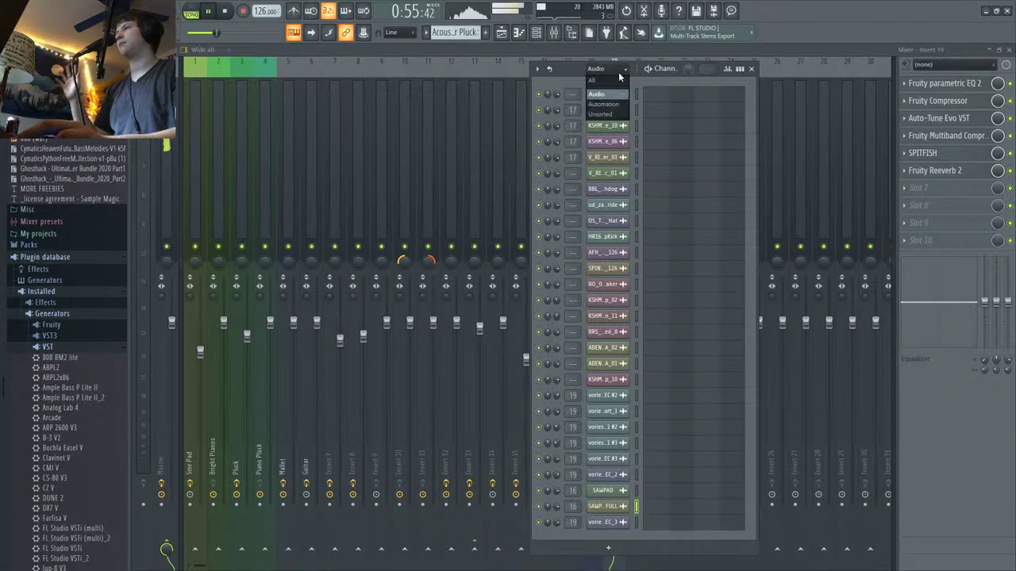
{"action": "left_click", "coordinate": [601, 116]}
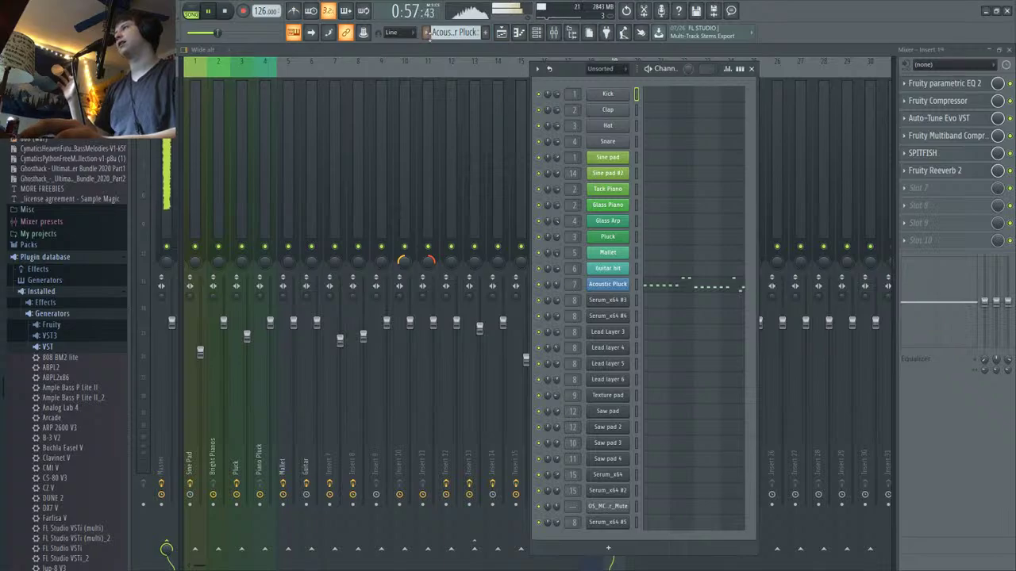
Step: Select the saw pad pattern, audition it in pattern mode, and stop playback
{"action": "left_click", "coordinate": [427, 32]}
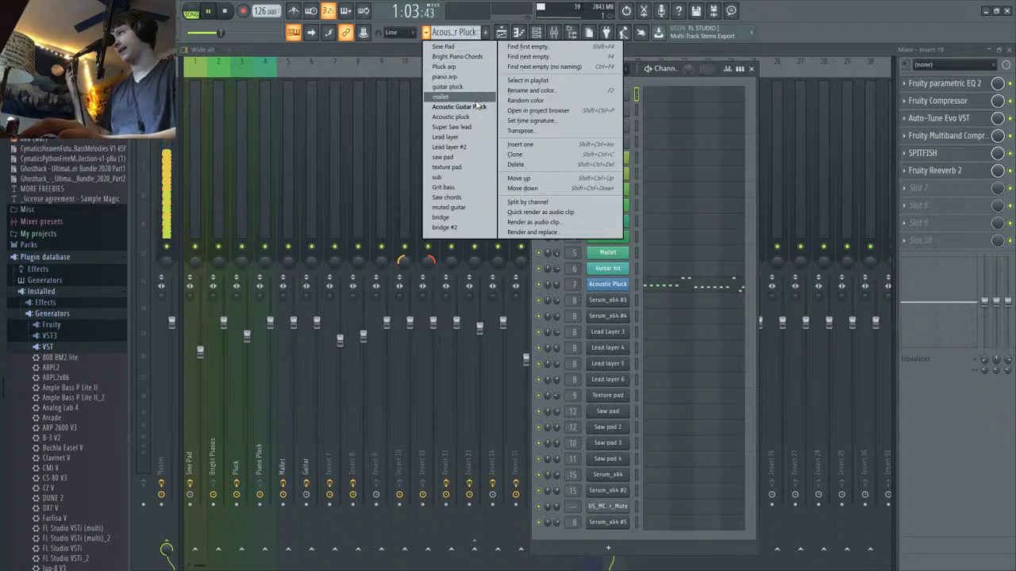
{"action": "left_click", "coordinate": [448, 156]}
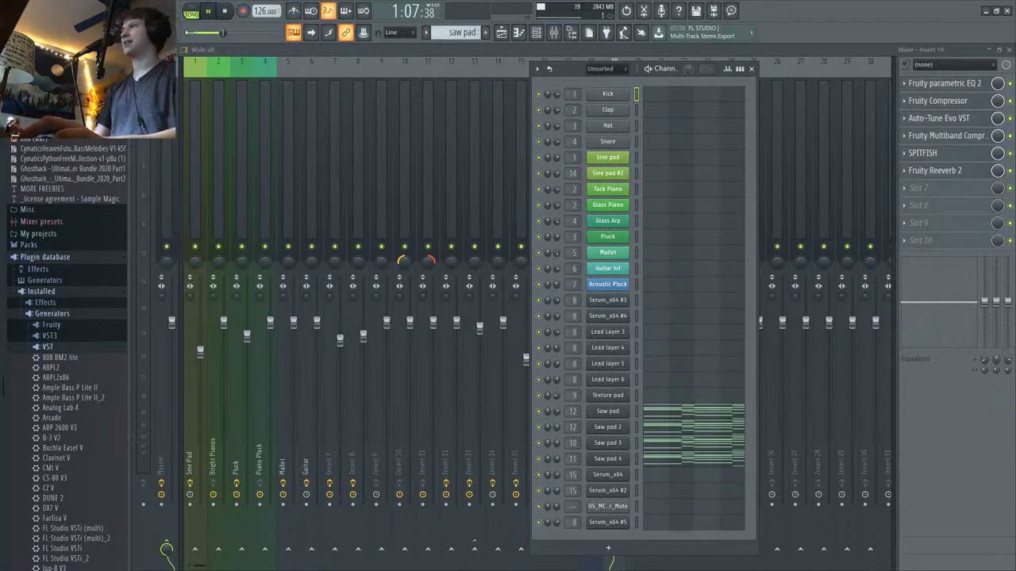
{"action": "left_click", "coordinate": [193, 11]}
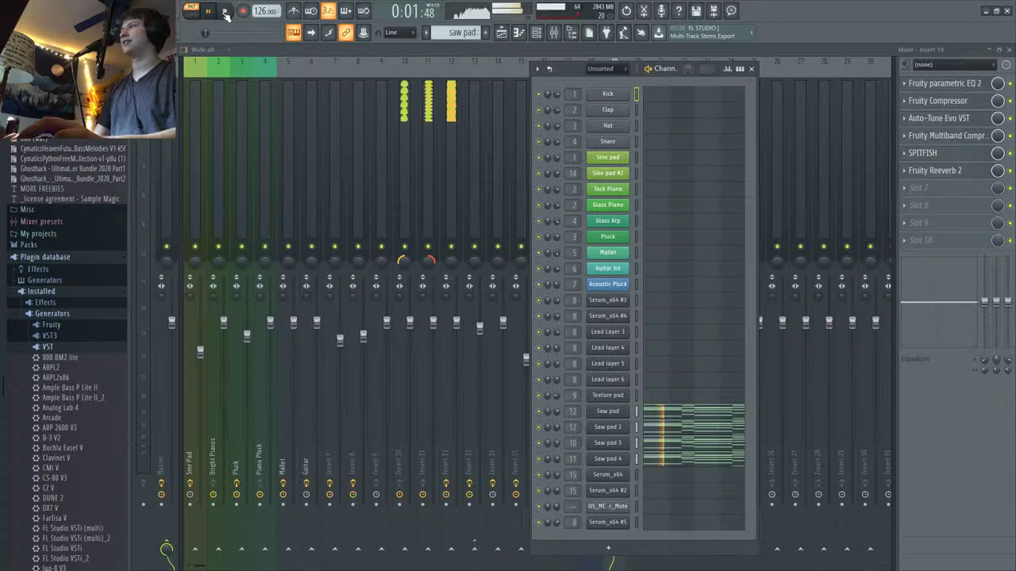
{"action": "left_click", "coordinate": [226, 12]}
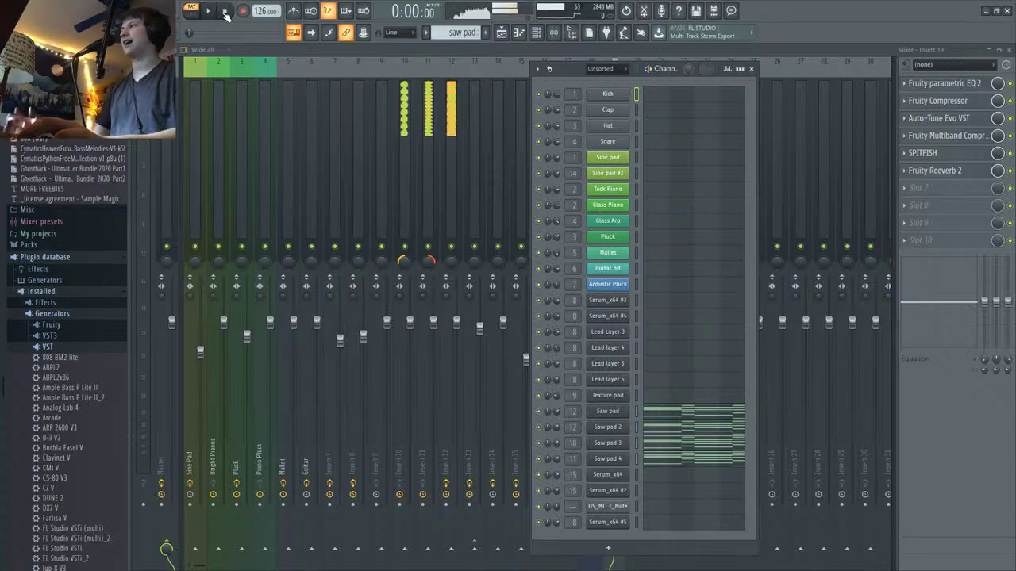
Step: Inspect the Serum presets on the Saw pad, Saw pad 3 and Saw pad 4 channels, closing each instrument
{"action": "left_click", "coordinate": [601, 413]}
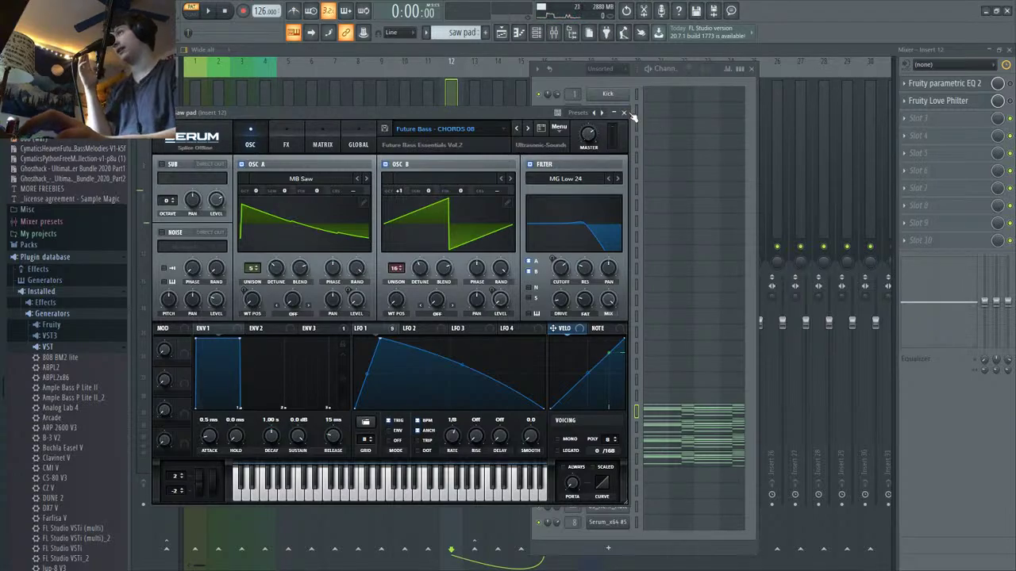
{"action": "left_click", "coordinate": [624, 113]}
{"action": "left_click", "coordinate": [610, 443]}
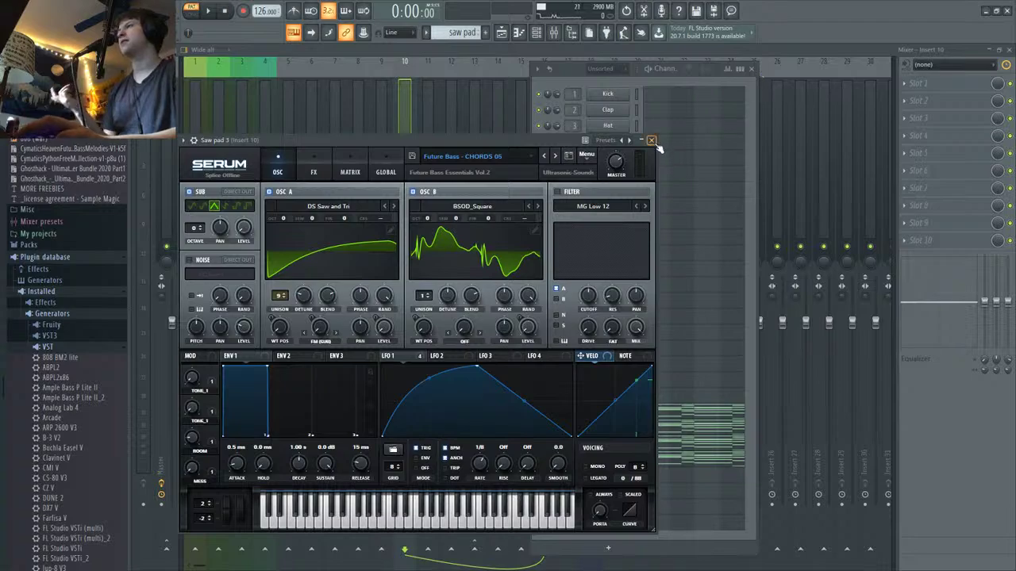
{"action": "left_click", "coordinate": [651, 141]}
{"action": "left_click", "coordinate": [610, 460]}
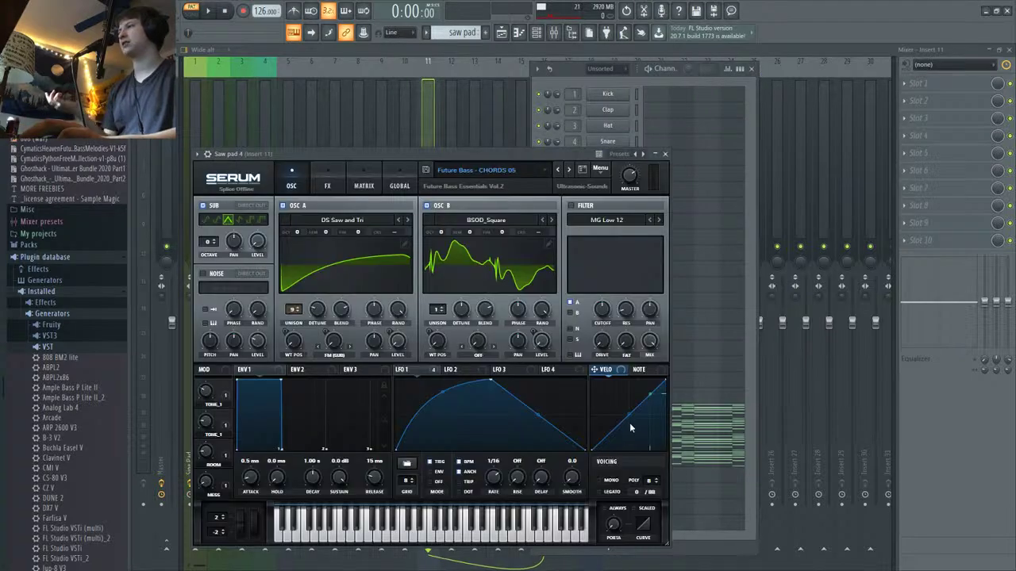
{"action": "left_click", "coordinate": [535, 170]}
{"action": "left_click", "coordinate": [664, 154]}
{"action": "left_click", "coordinate": [665, 154]}
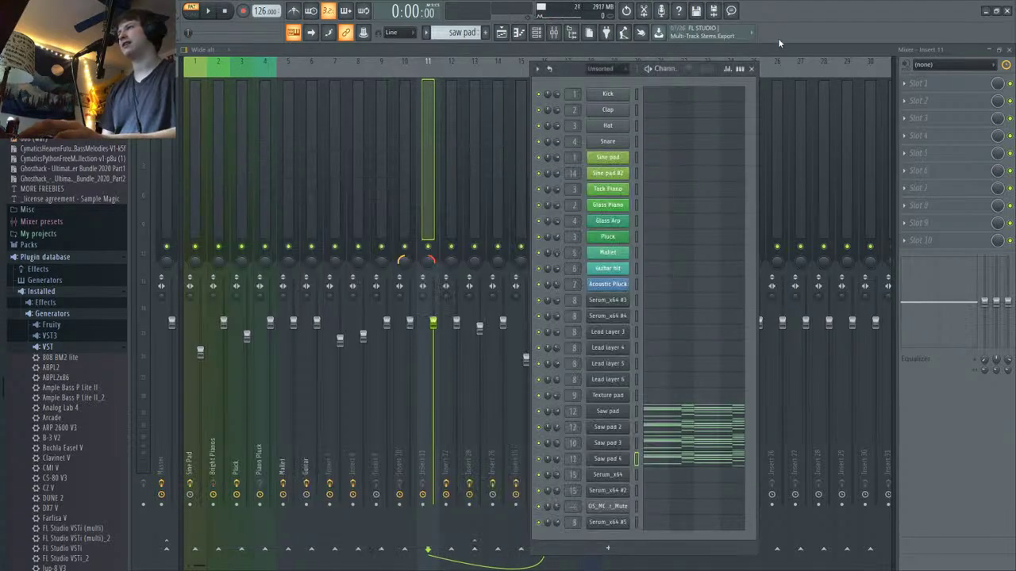
Step: Close the channel rack and return to the playlist arrangement
{"action": "left_click", "coordinate": [752, 69]}
{"action": "key", "text": "F5"}
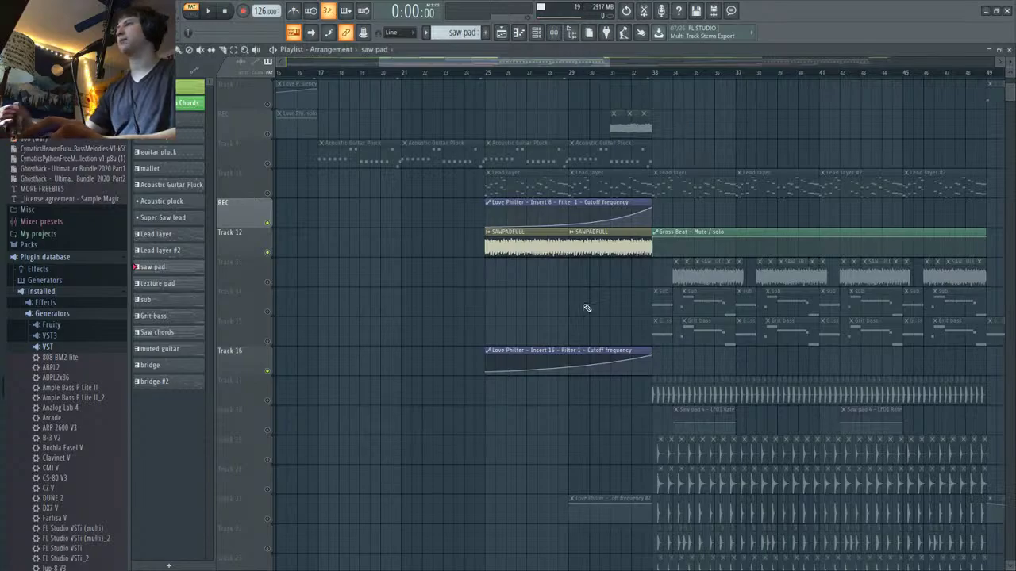
{"action": "scroll", "coordinate": [400, 442], "scroll_direction": "down", "scroll_amount": 4}
{"action": "scroll", "coordinate": [337, 307], "scroll_direction": "down", "scroll_amount": 6}
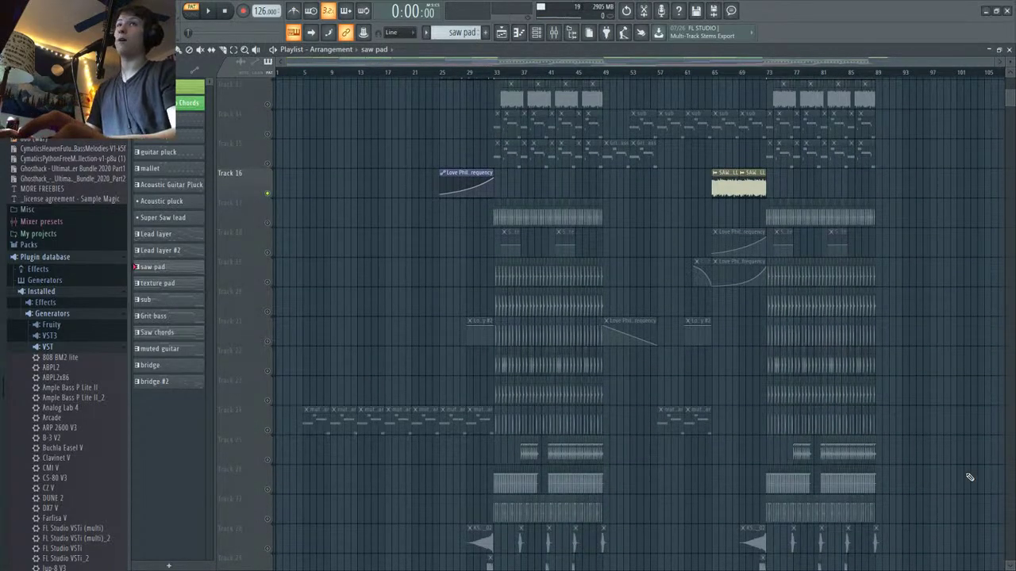
Step: Play the saw pad pattern while looking through the soloed playlist tracks, and stop playback
{"action": "key", "text": "space"}
{"action": "scroll", "coordinate": [522, 390], "scroll_direction": "down", "scroll_amount": 9}
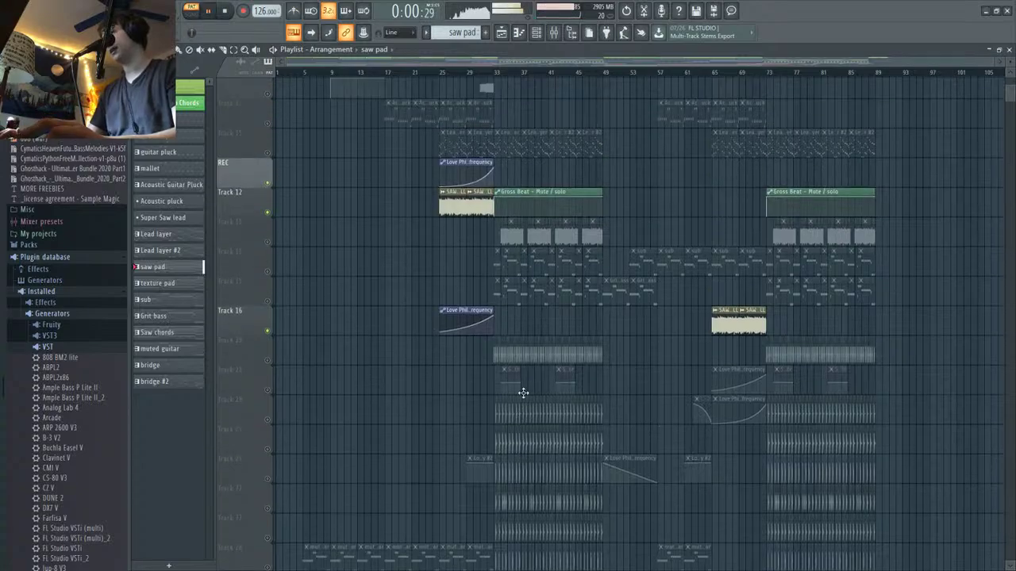
{"action": "scroll", "coordinate": [386, 344], "scroll_direction": "down", "scroll_amount": 1}
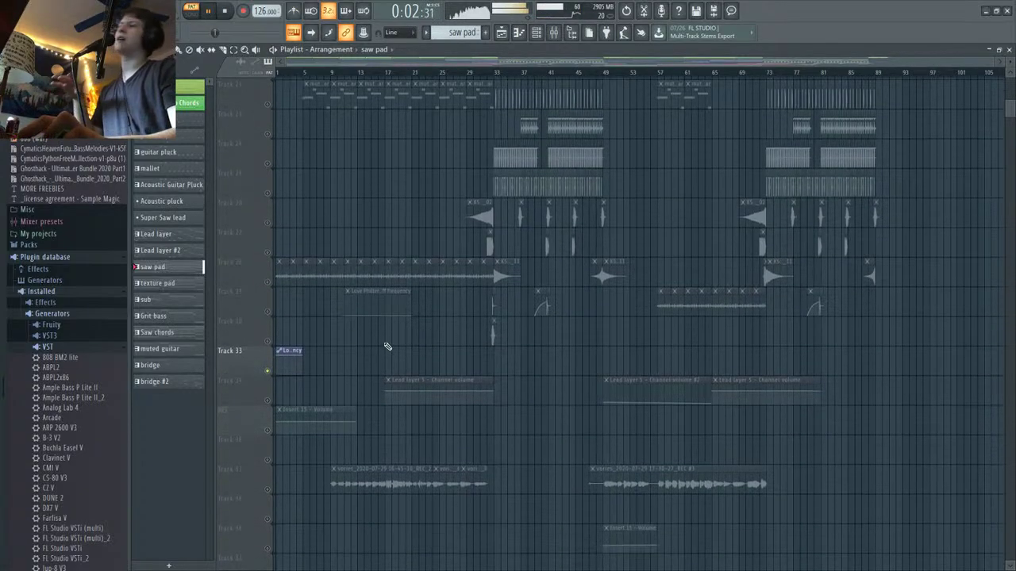
{"action": "scroll", "coordinate": [374, 288], "scroll_direction": "up", "scroll_amount": 4}
{"action": "scroll", "coordinate": [370, 340], "scroll_direction": "up", "scroll_amount": 4}
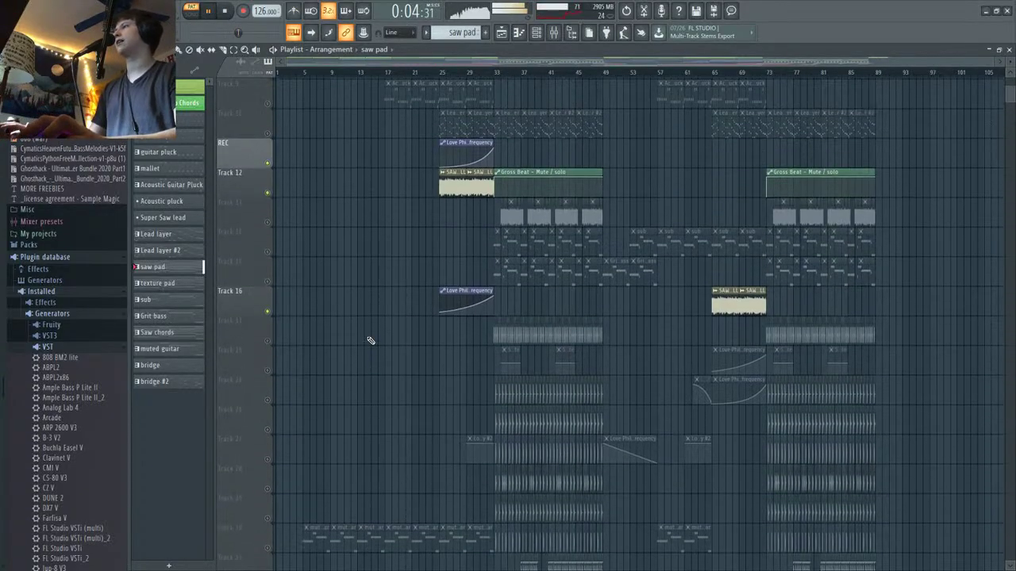
{"action": "key", "text": "space"}
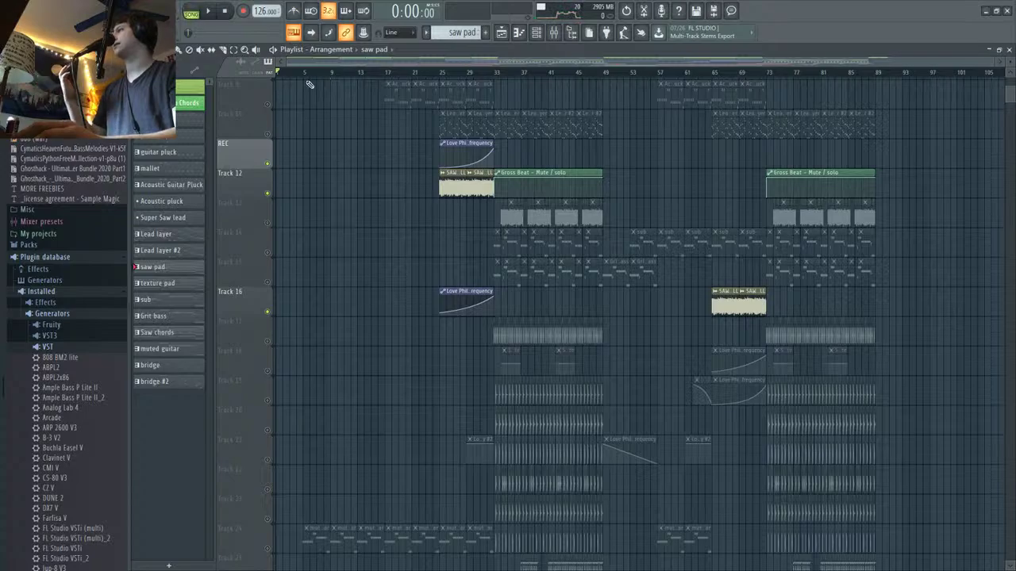
Step: Play the song from about bar 24 and take the pad and automation tracks out of solo
{"action": "left_click_drag", "start_coordinate": [294, 73], "coordinate": [434, 106]}
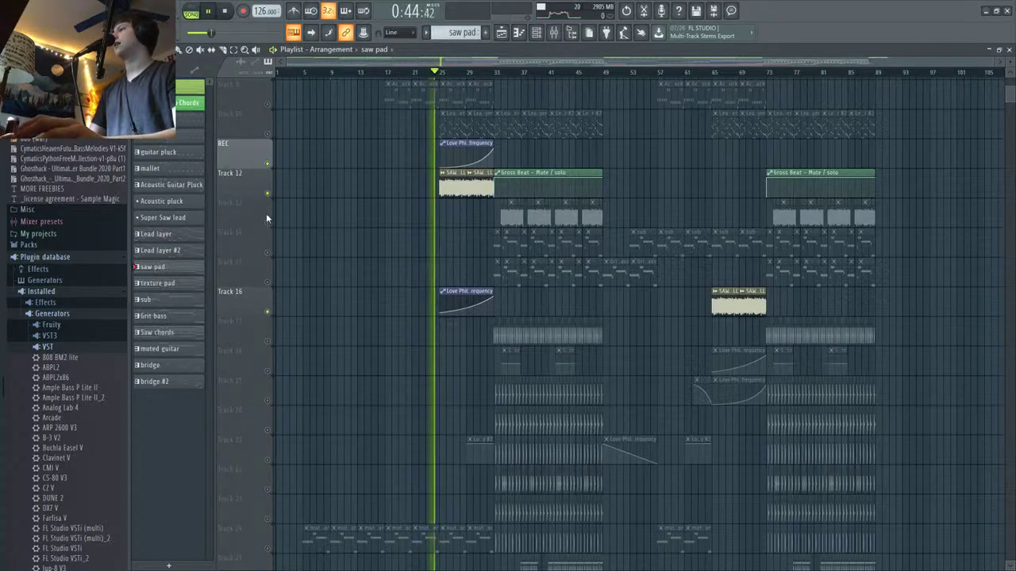
{"action": "scroll", "coordinate": [267, 219], "scroll_direction": "down", "scroll_amount": 2}
{"action": "right_click", "coordinate": [268, 108]}
{"action": "left_click", "coordinate": [270, 139]}
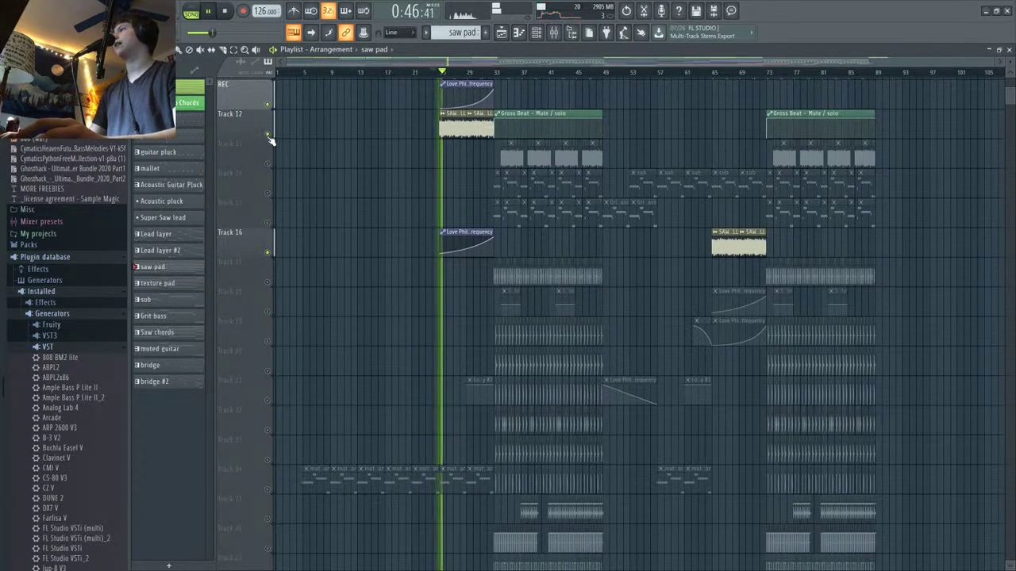
{"action": "left_click", "coordinate": [270, 139]}
Step: Follow the build-up before bar 33 with all layers playing, and stop playback
{"action": "scroll", "coordinate": [476, 215], "scroll_direction": "up", "scroll_amount": 4}
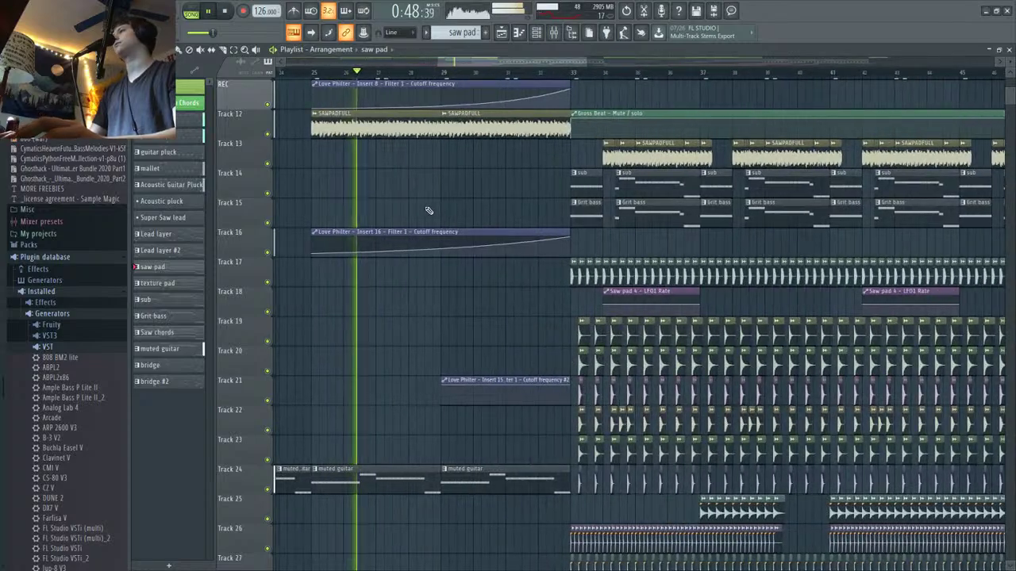
{"action": "scroll", "coordinate": [426, 209], "scroll_direction": "down", "scroll_amount": 3}
{"action": "scroll", "coordinate": [408, 191], "scroll_direction": "up", "scroll_amount": 5}
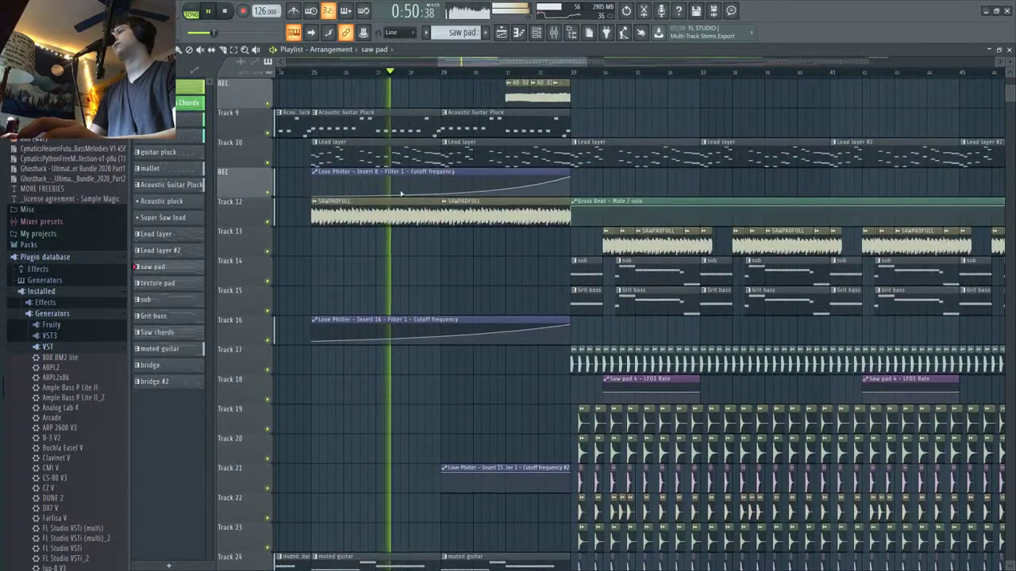
{"action": "scroll", "coordinate": [429, 282], "scroll_direction": "up", "scroll_amount": 2}
{"action": "scroll", "coordinate": [452, 279], "scroll_direction": "up", "scroll_amount": 2}
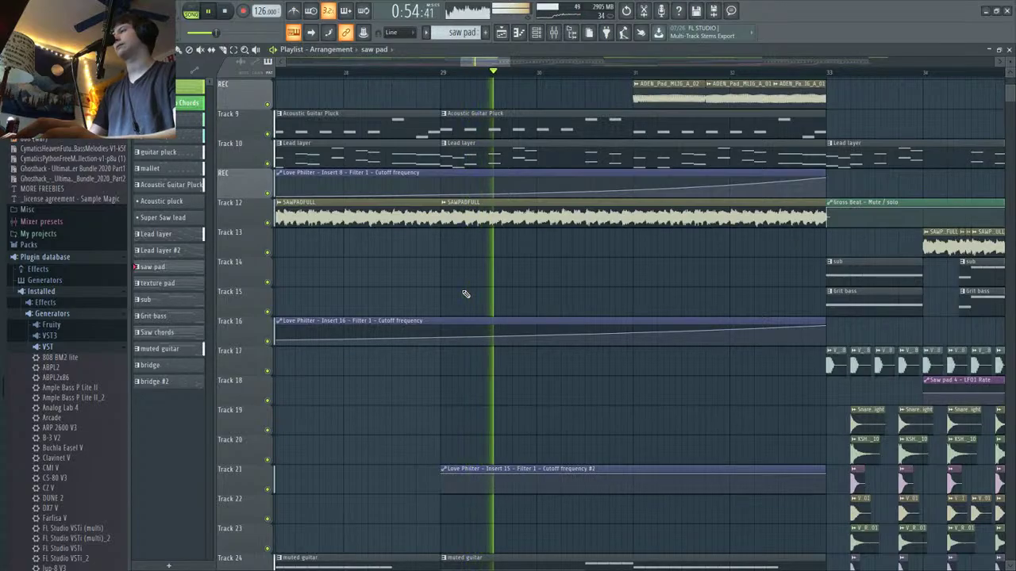
{"action": "scroll", "coordinate": [466, 295], "scroll_direction": "down", "scroll_amount": 3}
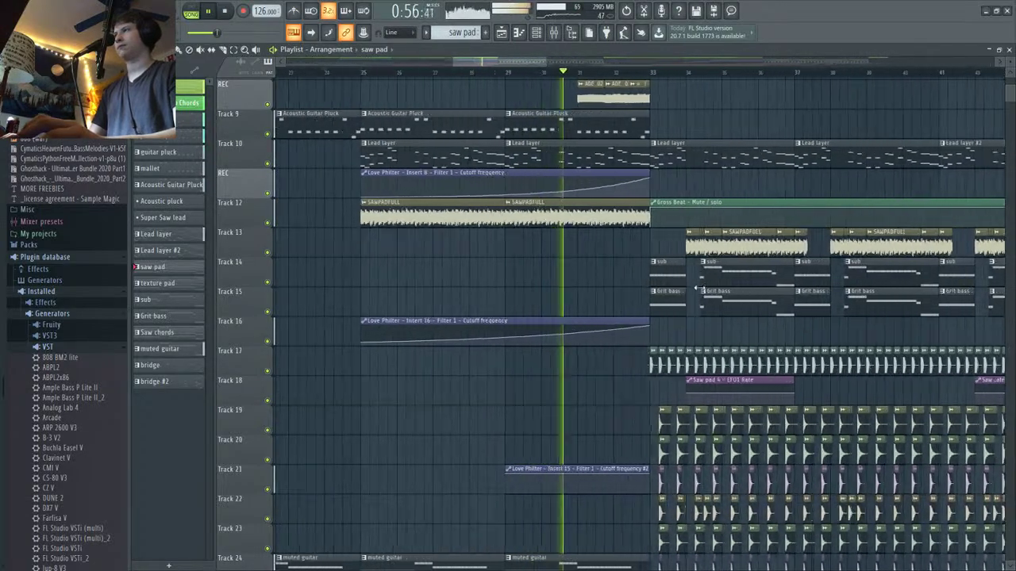
{"action": "scroll", "coordinate": [650, 288], "scroll_direction": "up", "scroll_amount": 4}
{"action": "scroll", "coordinate": [556, 283], "scroll_direction": "up", "scroll_amount": 3}
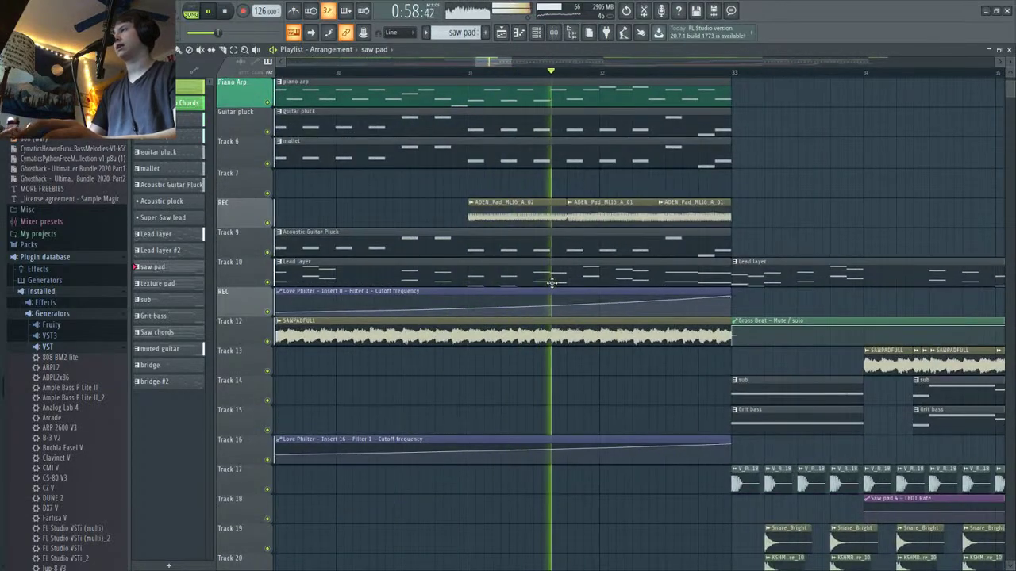
{"action": "key", "text": "space"}
Step: Solo the REC track holding the ADEN_Pad clips, audition it from bar 31, and bring all tracks back in
{"action": "scroll", "coordinate": [552, 283], "scroll_direction": "down", "scroll_amount": 4}
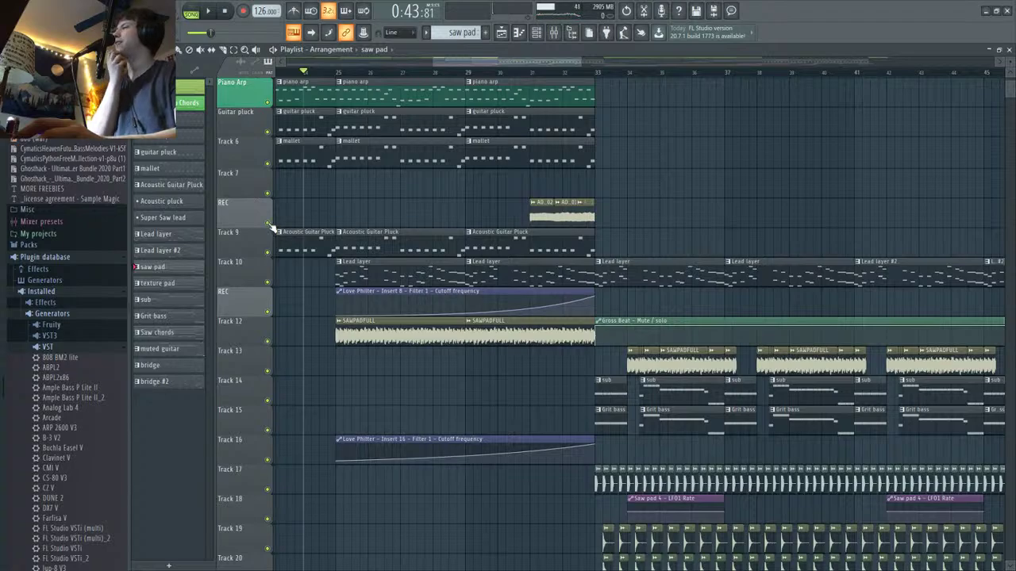
{"action": "right_click", "coordinate": [268, 225]}
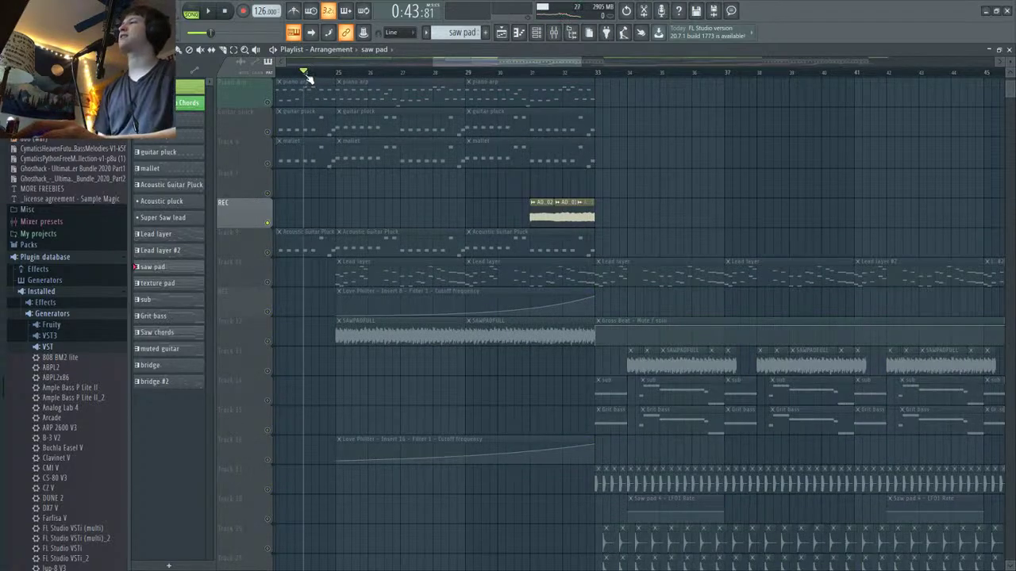
{"action": "left_click_drag", "start_coordinate": [308, 79], "coordinate": [421, 95]}
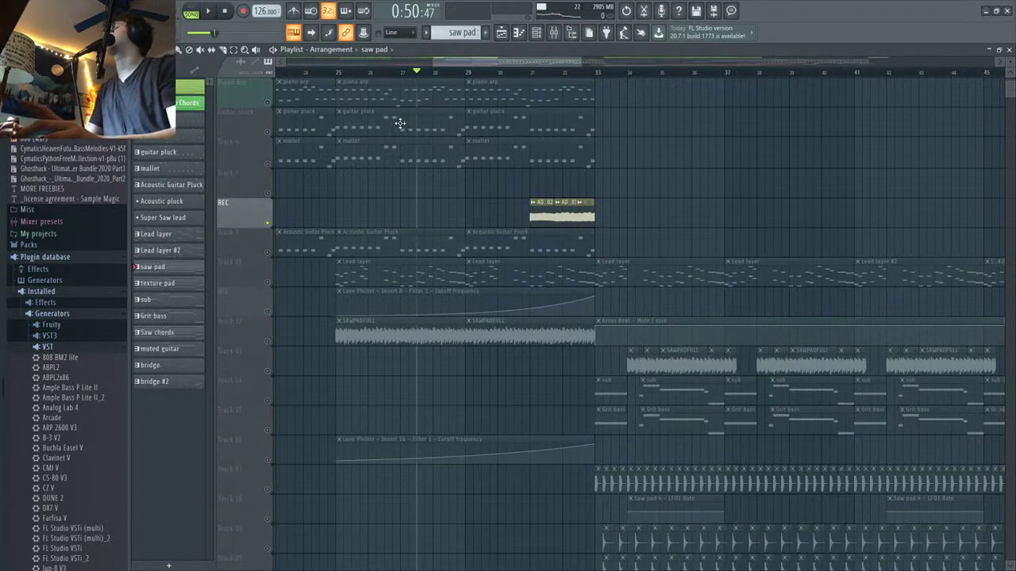
{"action": "mouse_move", "coordinate": [429, 73]}
{"action": "left_mouse_down"}
{"action": "mouse_move", "coordinate": [521, 75]}
{"action": "mouse_move", "coordinate": [537, 82]}
{"action": "mouse_move", "coordinate": [536, 99]}
{"action": "left_mouse_up"}
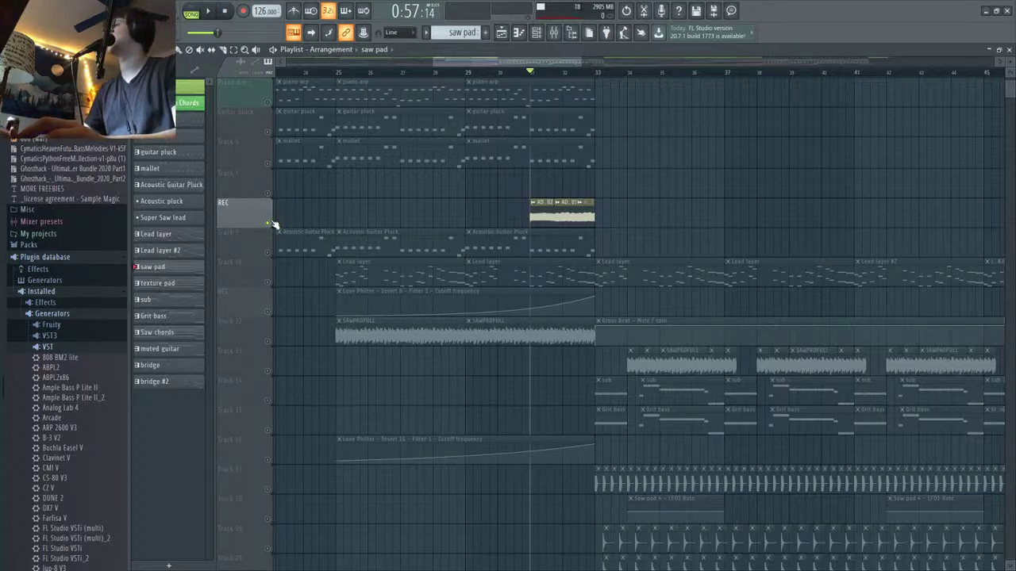
{"action": "key", "text": "space"}
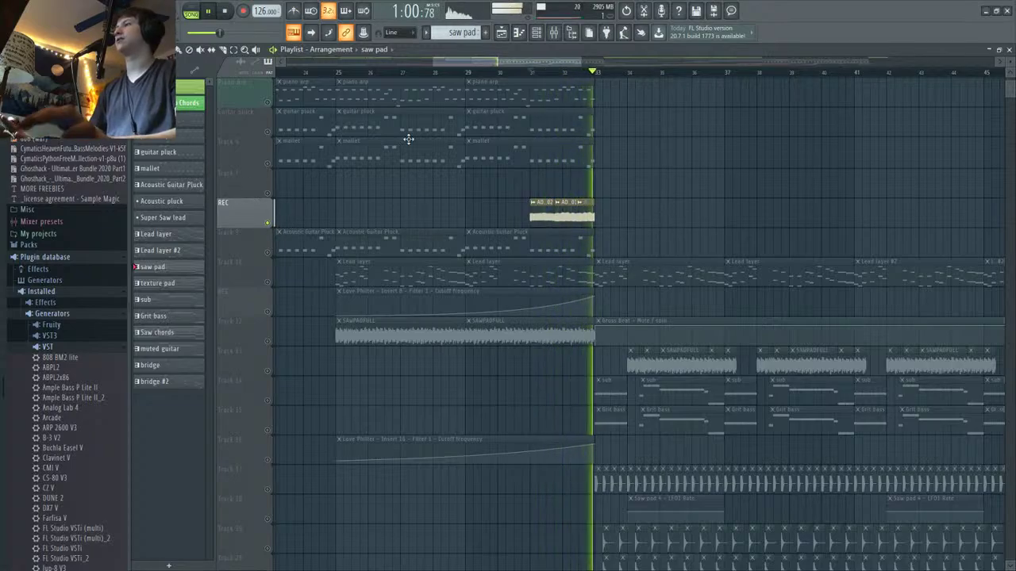
{"action": "left_click", "coordinate": [270, 224], "text": "ctrl"}
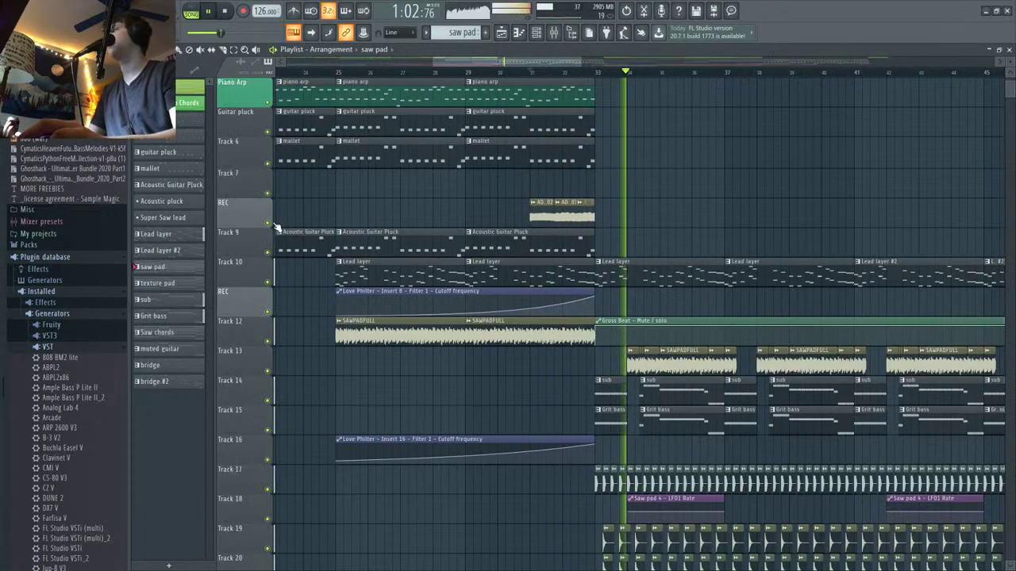
Step: Stop playback and look over the playlist tracks around bars 24 to 45, down to the vocal recordings on Track 37
{"action": "key", "text": "space"}
{"action": "scroll", "coordinate": [618, 153], "scroll_direction": "down", "scroll_amount": 5}
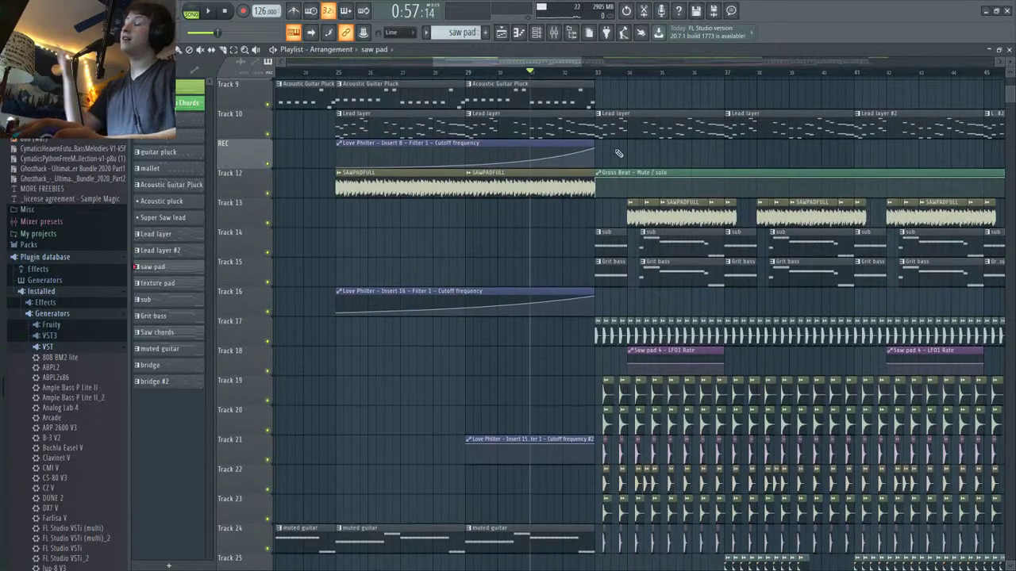
{"action": "scroll", "coordinate": [487, 408], "scroll_direction": "down", "scroll_amount": 8}
{"action": "scroll", "coordinate": [588, 461], "scroll_direction": "up", "scroll_amount": 10}
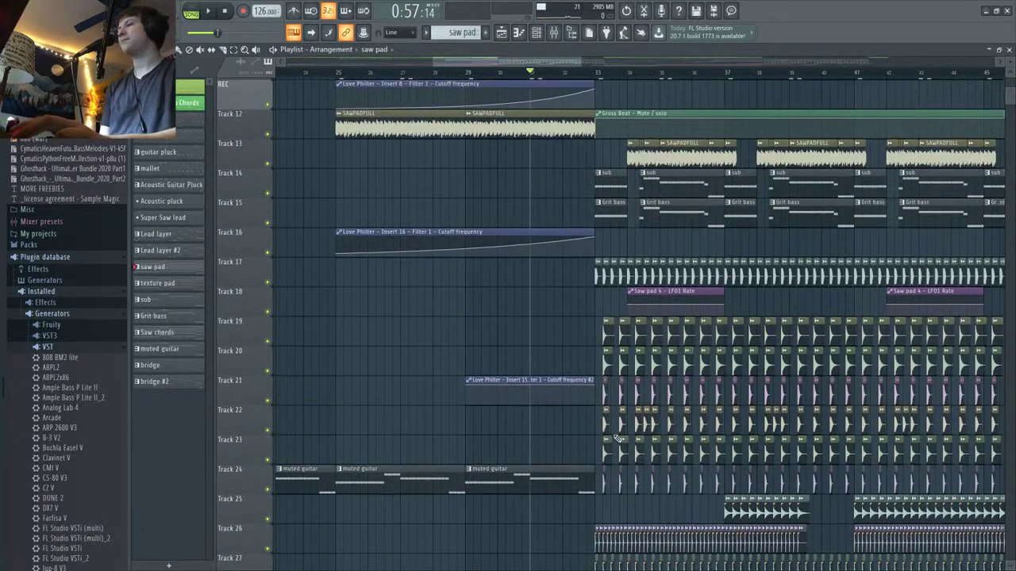
{"action": "scroll", "coordinate": [635, 399], "scroll_direction": "down", "scroll_amount": 20}
{"action": "scroll", "coordinate": [651, 368], "scroll_direction": "up", "scroll_amount": 4}
{"action": "scroll", "coordinate": [641, 387], "scroll_direction": "up", "scroll_amount": 6}
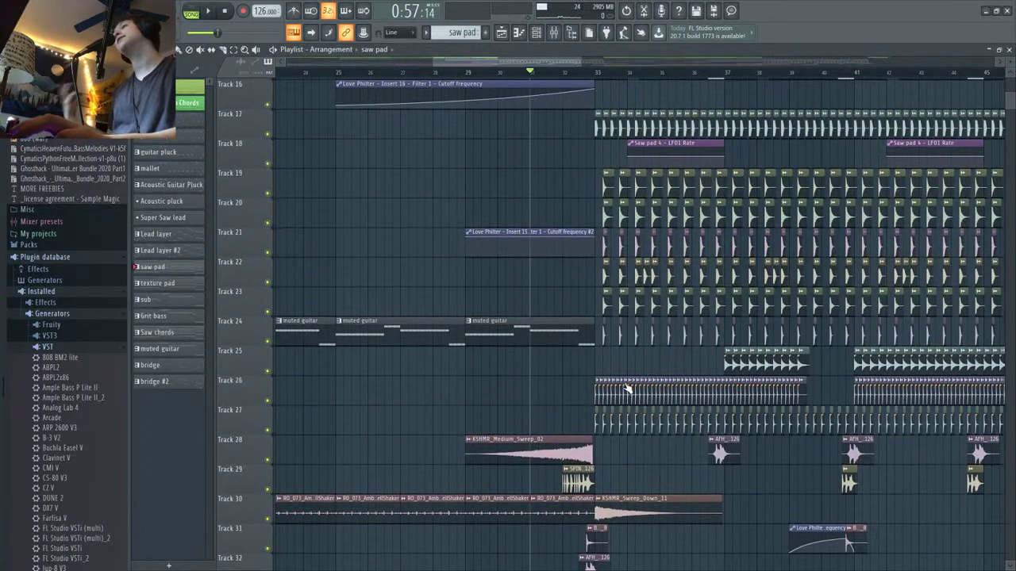
{"action": "scroll", "coordinate": [649, 364], "scroll_direction": "up", "scroll_amount": 4}
{"action": "scroll", "coordinate": [873, 321], "scroll_direction": "down", "scroll_amount": 4}
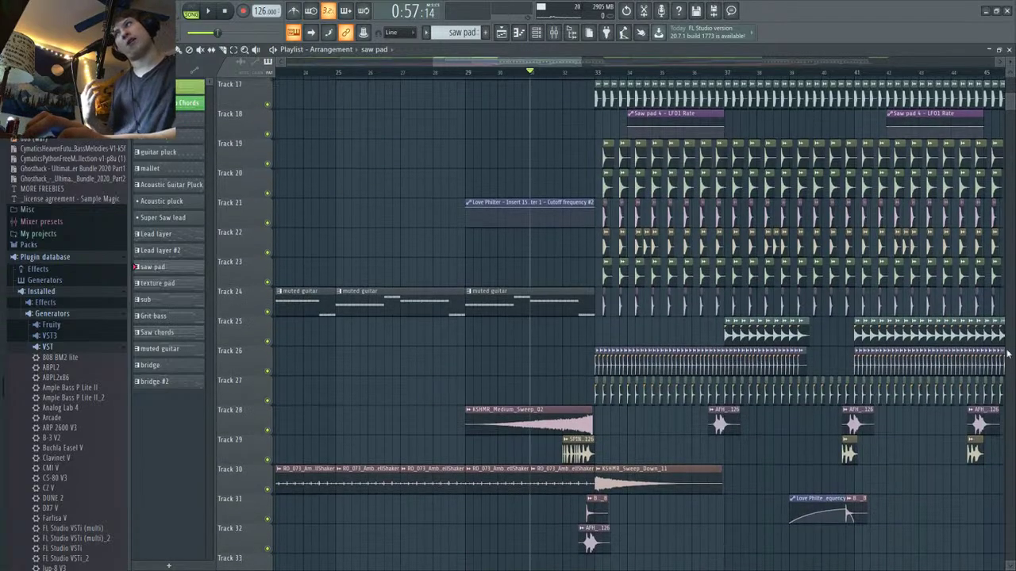
{"action": "scroll", "coordinate": [879, 324], "scroll_direction": "down", "scroll_amount": 4}
{"action": "scroll", "coordinate": [738, 274], "scroll_direction": "up", "scroll_amount": 1}
{"action": "scroll", "coordinate": [738, 278], "scroll_direction": "down", "scroll_amount": 7}
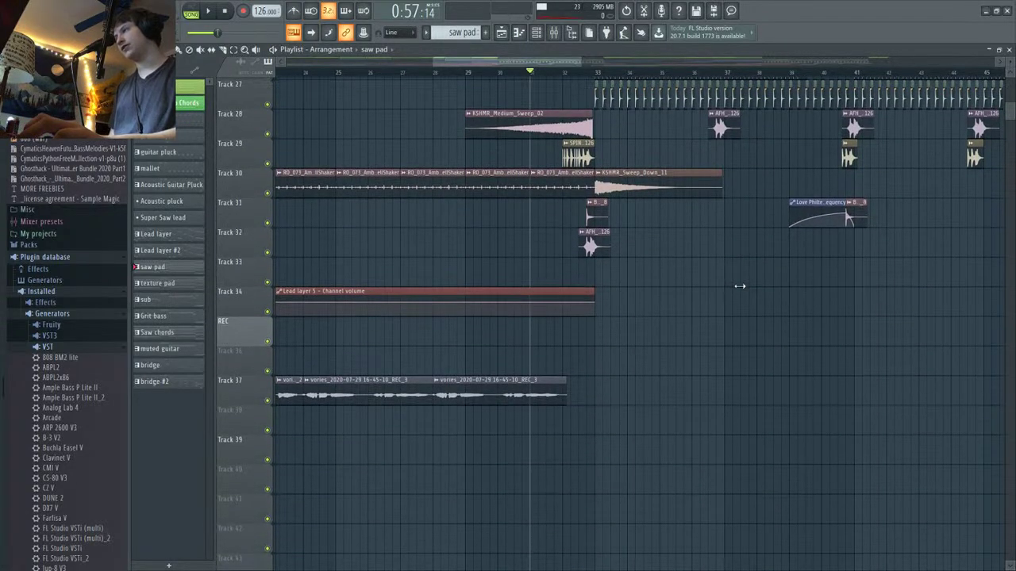
{"action": "scroll", "coordinate": [742, 287], "scroll_direction": "up", "scroll_amount": 18}
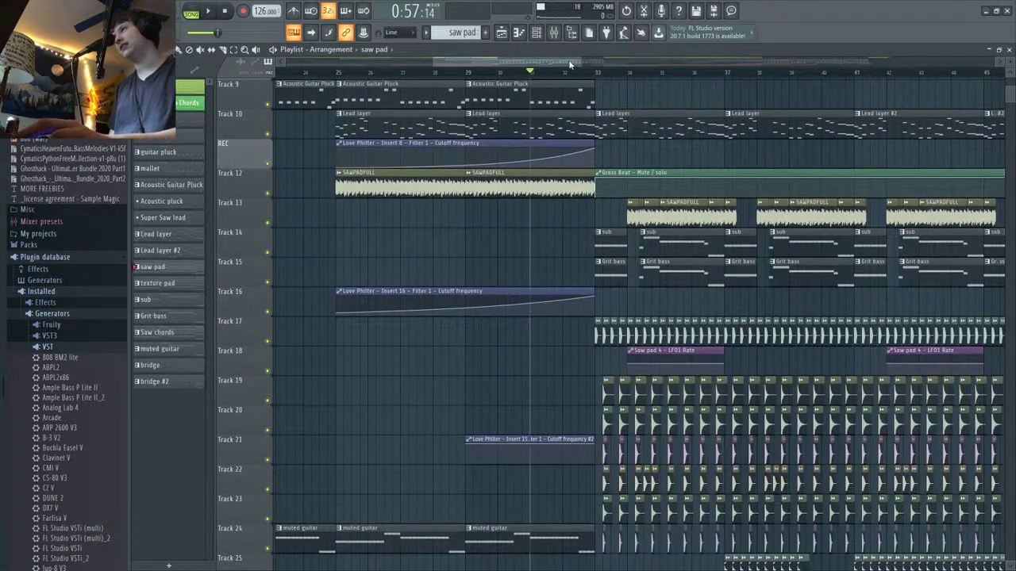
Step: Set the playback position between bars 29 and 30, solo Track 33, and unmute Track 28 alongside it
{"action": "left_click_drag", "start_coordinate": [532, 72], "coordinate": [490, 72]}
{"action": "scroll", "coordinate": [495, 251], "scroll_direction": "down", "scroll_amount": 10}
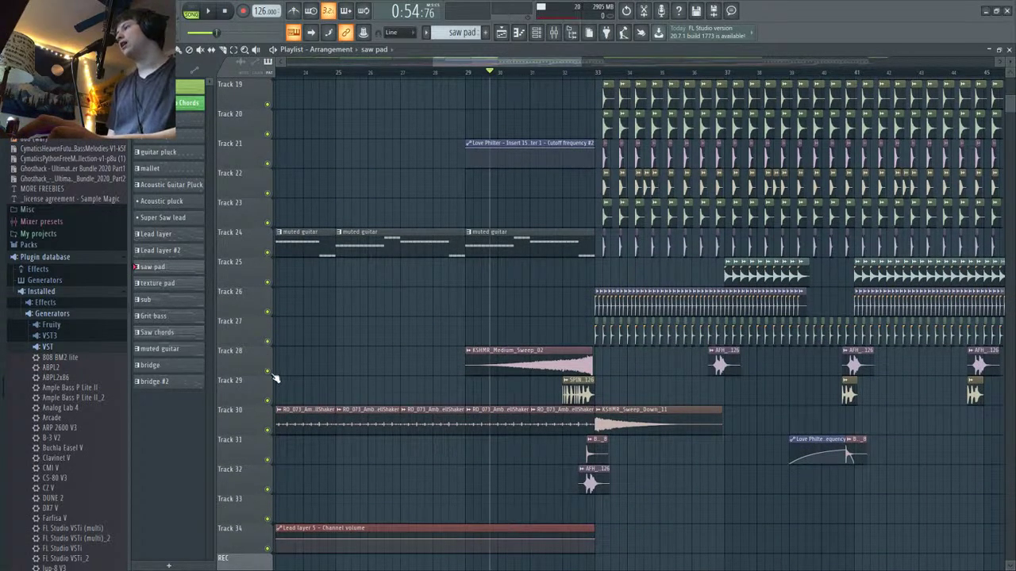
{"action": "scroll", "coordinate": [295, 358], "scroll_direction": "down", "scroll_amount": 8}
{"action": "scroll", "coordinate": [301, 355], "scroll_direction": "down", "scroll_amount": 6}
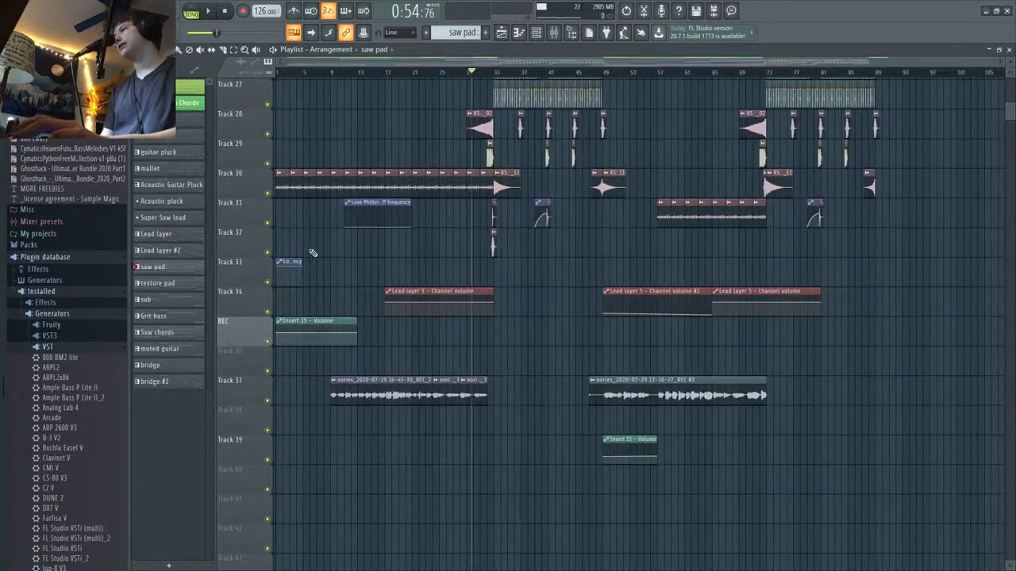
{"action": "right_click", "coordinate": [268, 283]}
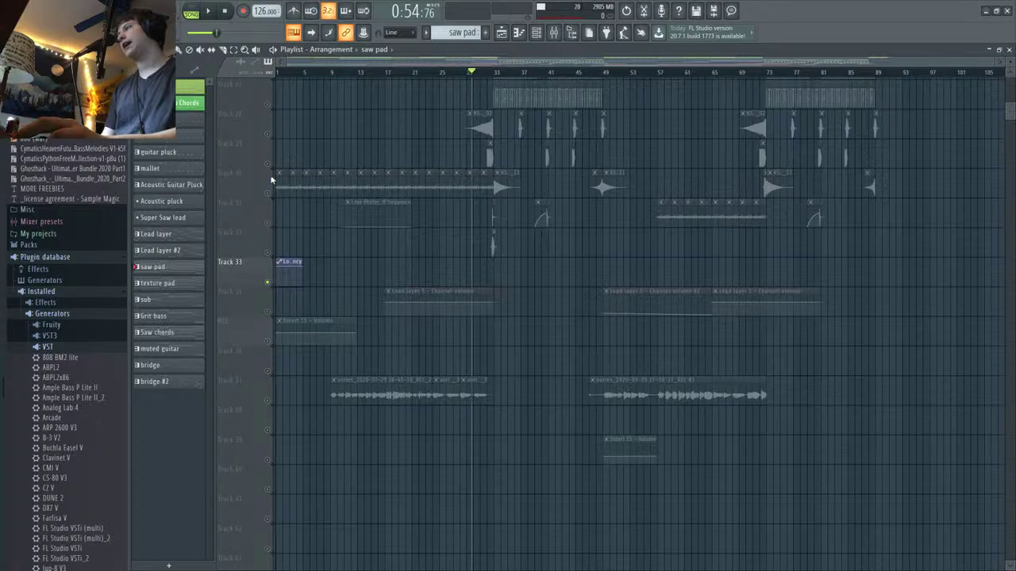
{"action": "left_click", "coordinate": [270, 144]}
Step: Play the KSHMR_Medium_Sweep_02 riser, shift its clip slightly so that it ends at bar 33, and stop playback
{"action": "key", "text": "space"}
{"action": "scroll", "coordinate": [453, 211], "scroll_direction": "up", "scroll_amount": 6}
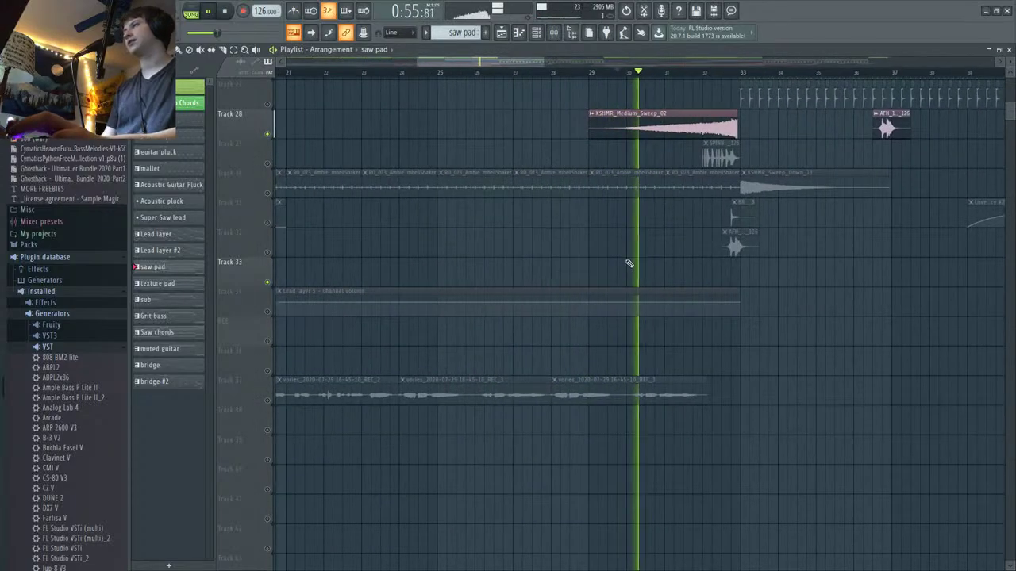
{"action": "scroll", "coordinate": [651, 251], "scroll_direction": "up", "scroll_amount": 6}
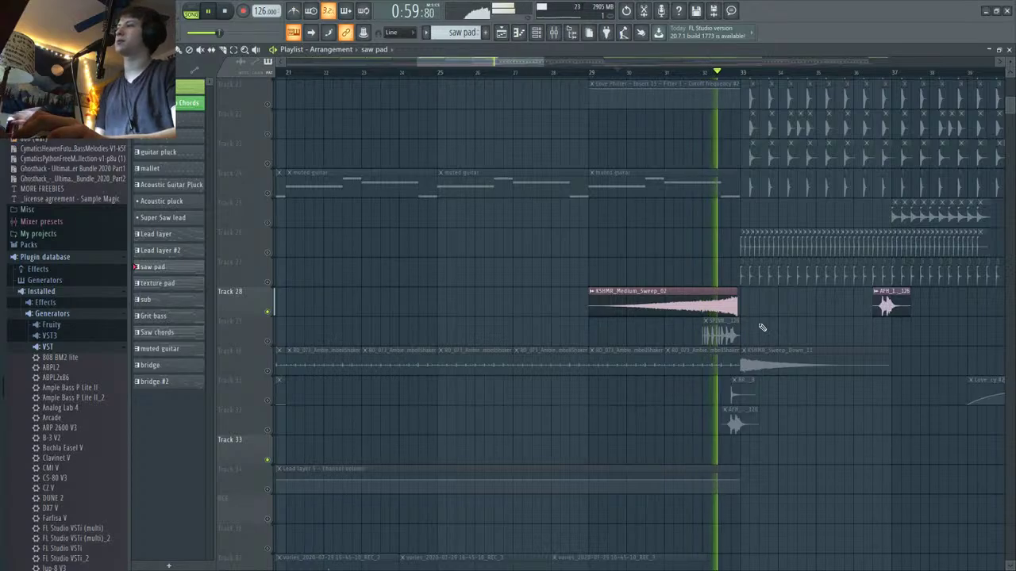
{"action": "scroll", "coordinate": [756, 329], "scroll_direction": "up", "scroll_amount": 4}
{"action": "left_click_drag", "start_coordinate": [659, 317], "coordinate": [696, 317]}
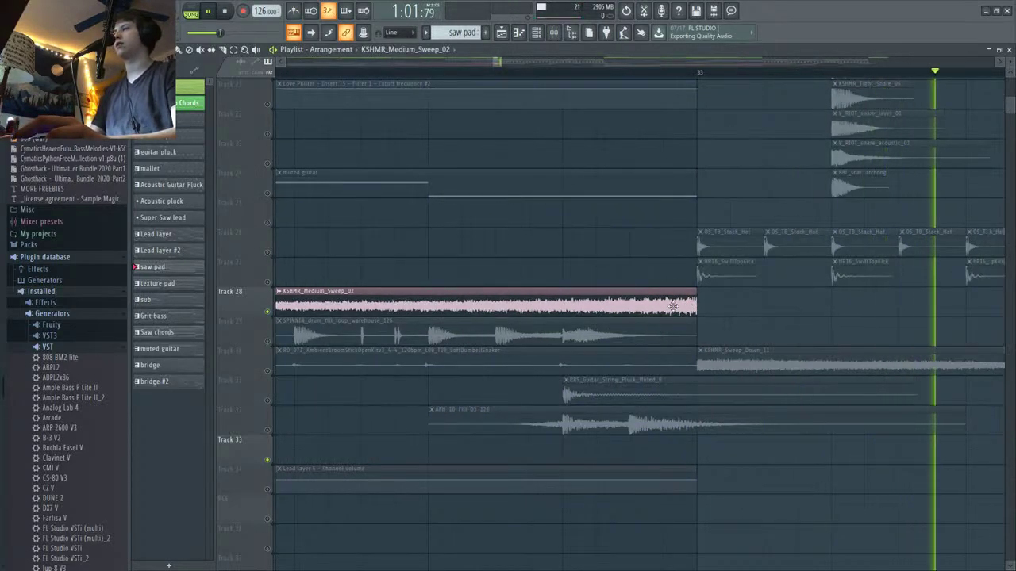
{"action": "scroll", "coordinate": [718, 310], "scroll_direction": "down", "scroll_amount": 4}
{"action": "key", "text": "space"}
Step: Unmute Track 29 with the SPINNIN drum fill loop, audition it together with the sweep, and stop playback
{"action": "scroll", "coordinate": [722, 307], "scroll_direction": "up", "scroll_amount": 8}
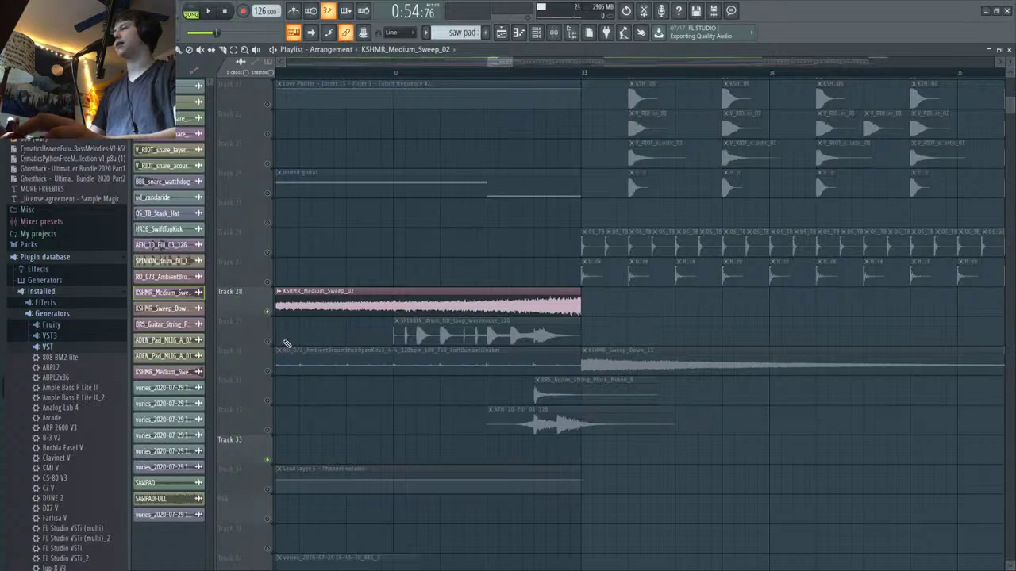
{"action": "left_click", "coordinate": [268, 342]}
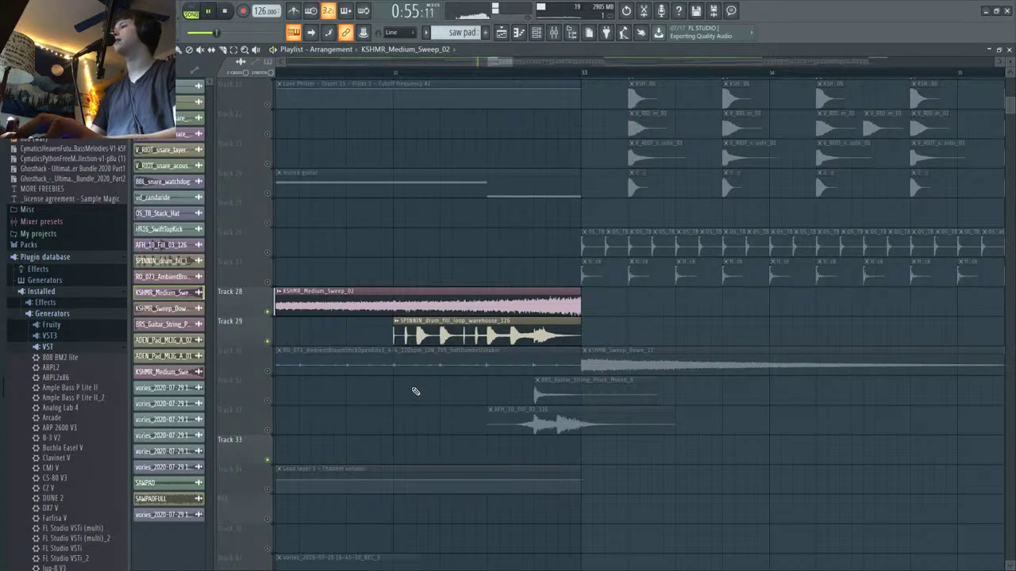
{"action": "scroll", "coordinate": [419, 370], "scroll_direction": "down", "scroll_amount": 5}
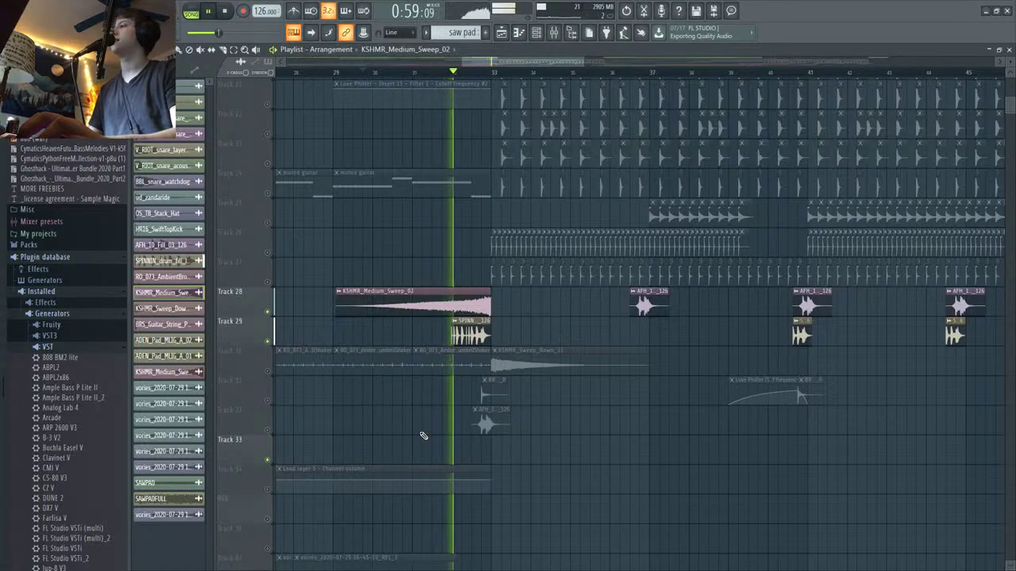
{"action": "key", "text": "space"}
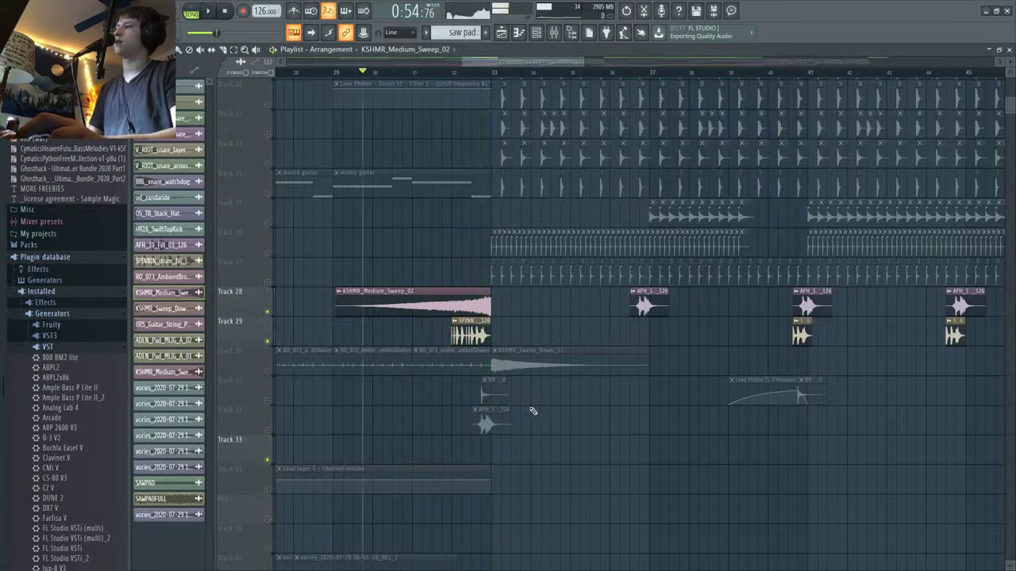
Step: Unmute Track 30 with the shaker loop and KSHMR_Sweep_Down_11, play up to bar 33, and stop playback
{"action": "left_click", "coordinate": [268, 371]}
{"action": "key", "text": "space"}
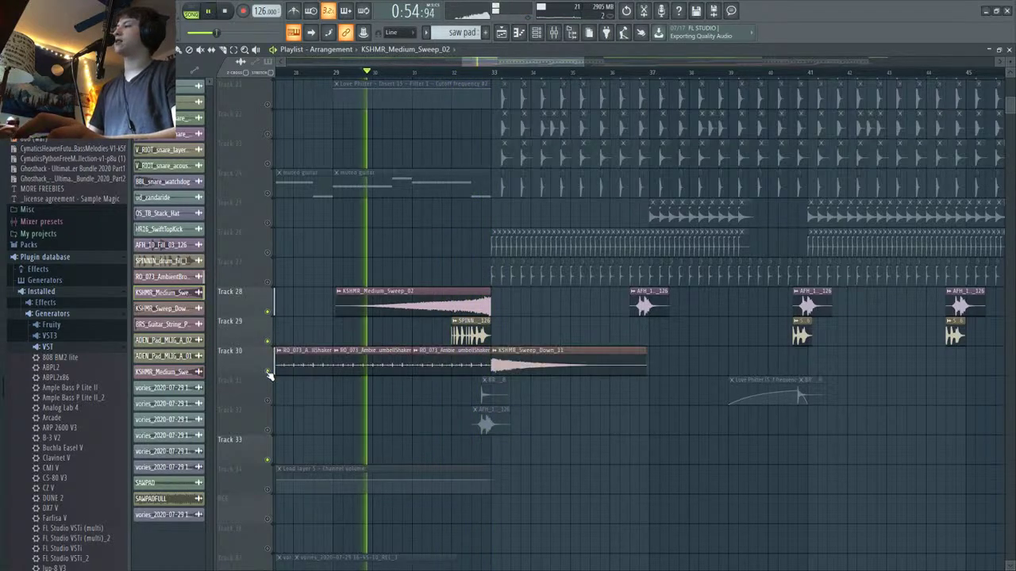
{"action": "scroll", "coordinate": [372, 375], "scroll_direction": "up", "scroll_amount": 2}
{"action": "scroll", "coordinate": [372, 374], "scroll_direction": "up", "scroll_amount": 1}
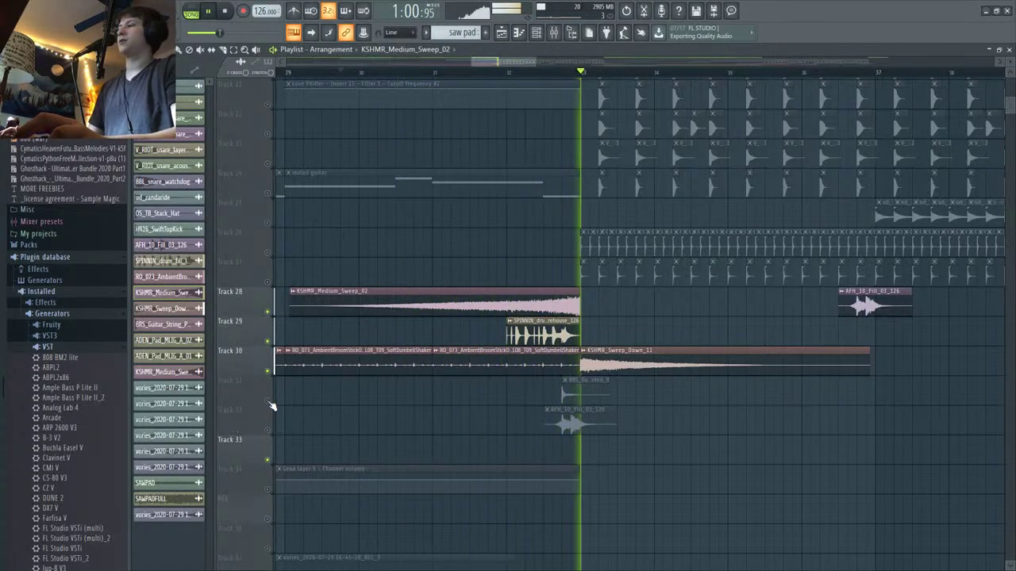
{"action": "key", "text": "space"}
Step: Add the muted guitar pluck on Track 31 to the audible layers, play past bar 33, and stop playback
{"action": "scroll", "coordinate": [630, 426], "scroll_direction": "up", "scroll_amount": 2}
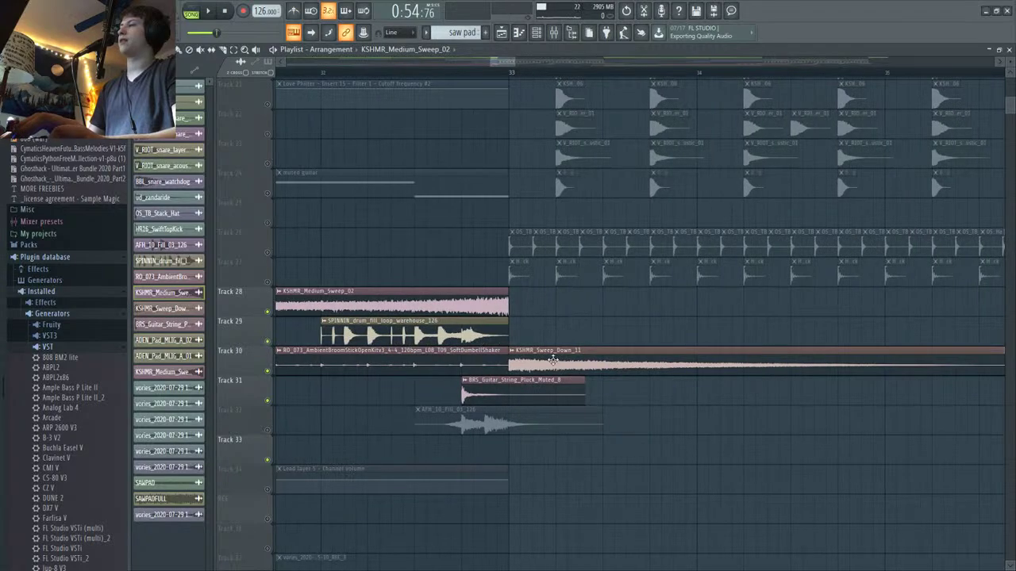
{"action": "scroll", "coordinate": [635, 382], "scroll_direction": "down", "scroll_amount": 3}
{"action": "key", "text": "space"}
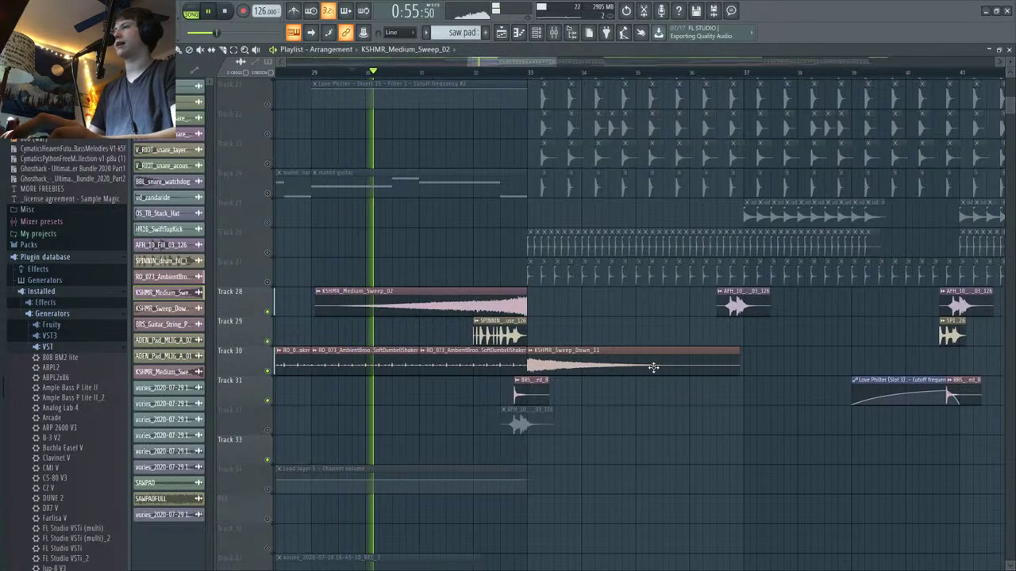
{"action": "scroll", "coordinate": [526, 409], "scroll_direction": "up", "scroll_amount": 2}
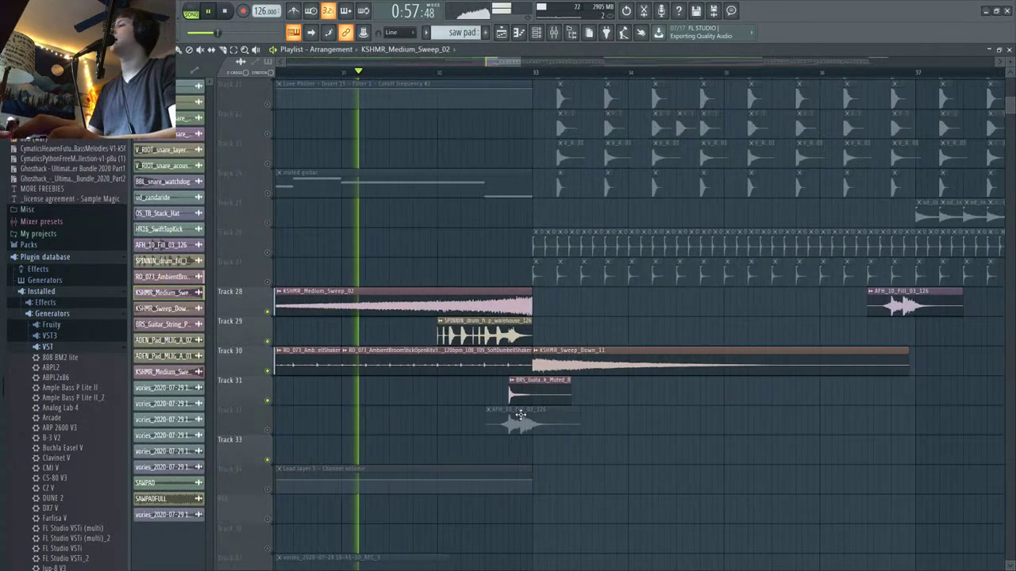
{"action": "scroll", "coordinate": [526, 409], "scroll_direction": "up", "scroll_amount": 2}
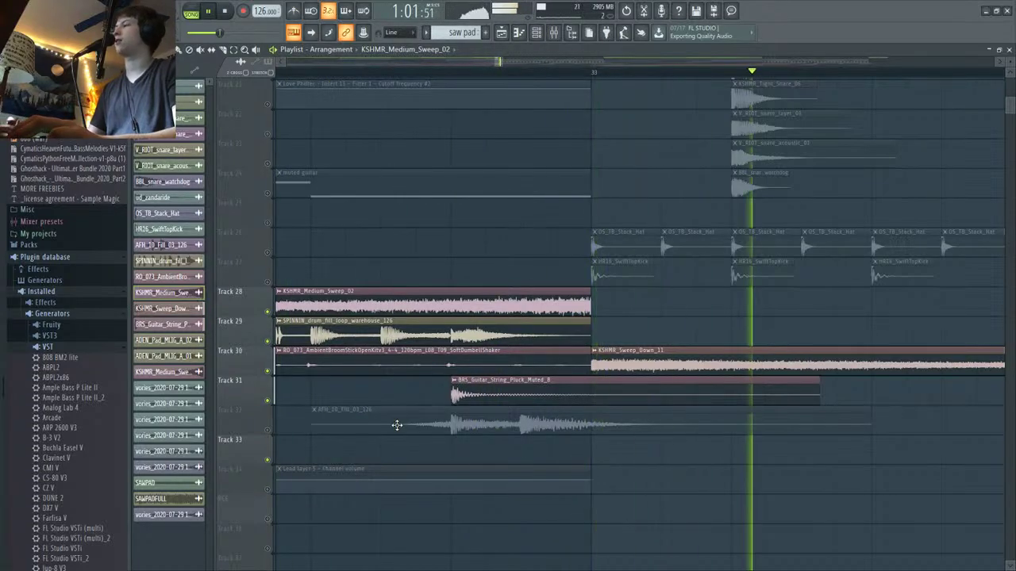
{"action": "key", "text": "space"}
Step: Unmute Track 32 with the AFH_10_Fill_03_126 clip and play all the transition effects together past bar 33
{"action": "scroll", "coordinate": [420, 387], "scroll_direction": "down", "scroll_amount": 3}
{"action": "scroll", "coordinate": [420, 387], "scroll_direction": "down", "scroll_amount": 3}
{"action": "scroll", "coordinate": [449, 449], "scroll_direction": "up", "scroll_amount": 5}
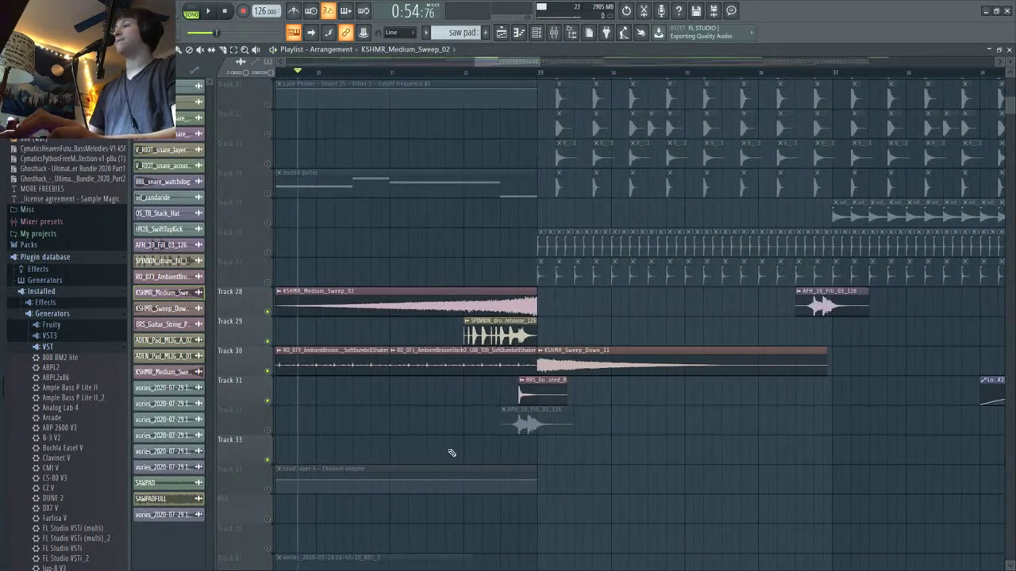
{"action": "left_click", "coordinate": [268, 431]}
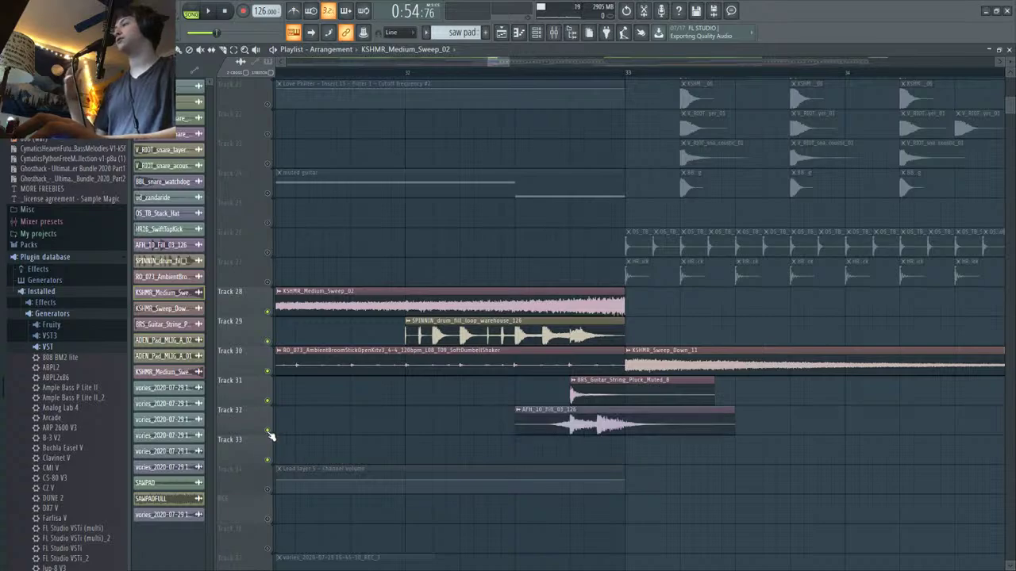
{"action": "key", "text": "space"}
{"action": "scroll", "coordinate": [635, 365], "scroll_direction": "up", "scroll_amount": 1}
{"action": "scroll", "coordinate": [476, 361], "scroll_direction": "down", "scroll_amount": 3}
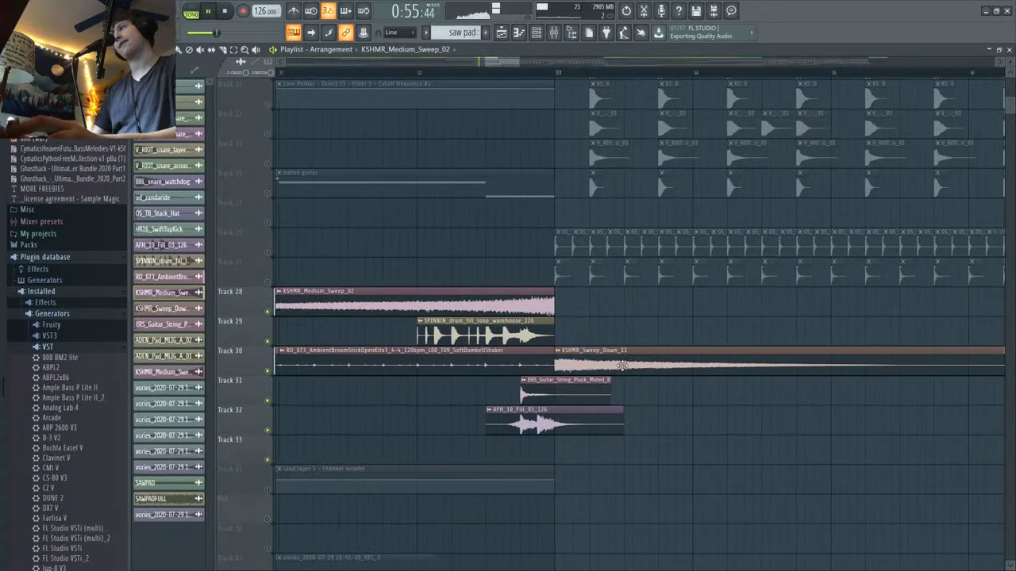
{"action": "scroll", "coordinate": [534, 379], "scroll_direction": "down", "scroll_amount": 3}
{"action": "scroll", "coordinate": [555, 397], "scroll_direction": "up", "scroll_amount": 2}
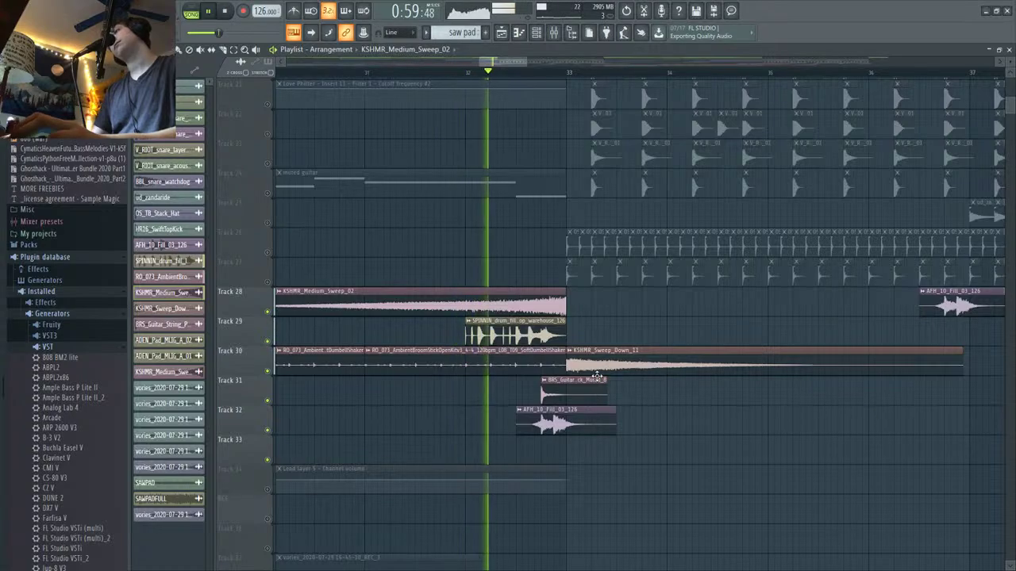
{"action": "scroll", "coordinate": [593, 389], "scroll_direction": "up", "scroll_amount": 2}
{"action": "scroll", "coordinate": [592, 378], "scroll_direction": "down", "scroll_amount": 3}
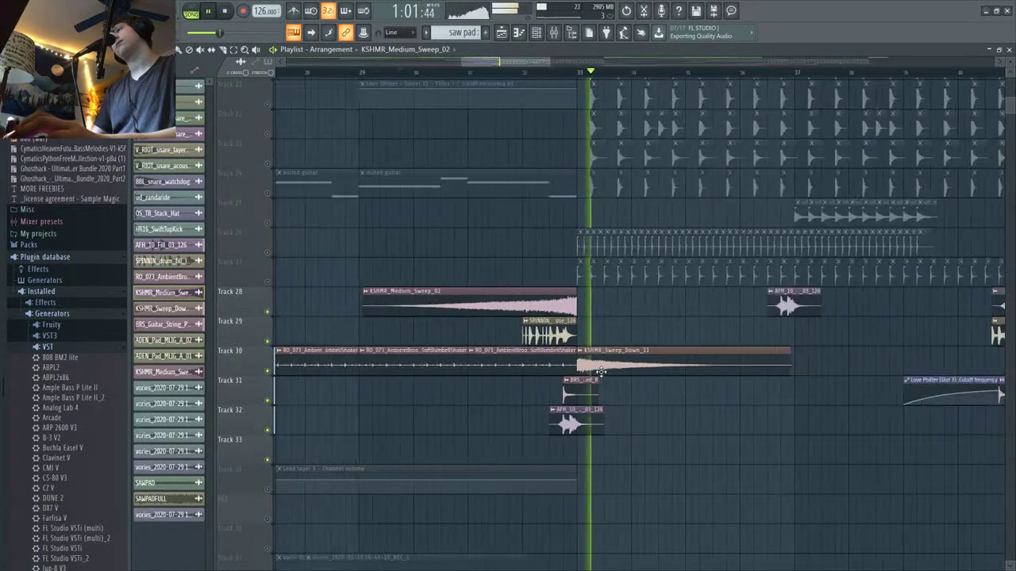
Step: Look over the playlist tracks around the section from bar 33 to 49, stopping playback along the way
{"action": "scroll", "coordinate": [602, 375], "scroll_direction": "down", "scroll_amount": 3}
{"action": "scroll", "coordinate": [601, 375], "scroll_direction": "down", "scroll_amount": 2}
{"action": "scroll", "coordinate": [626, 369], "scroll_direction": "up", "scroll_amount": 5}
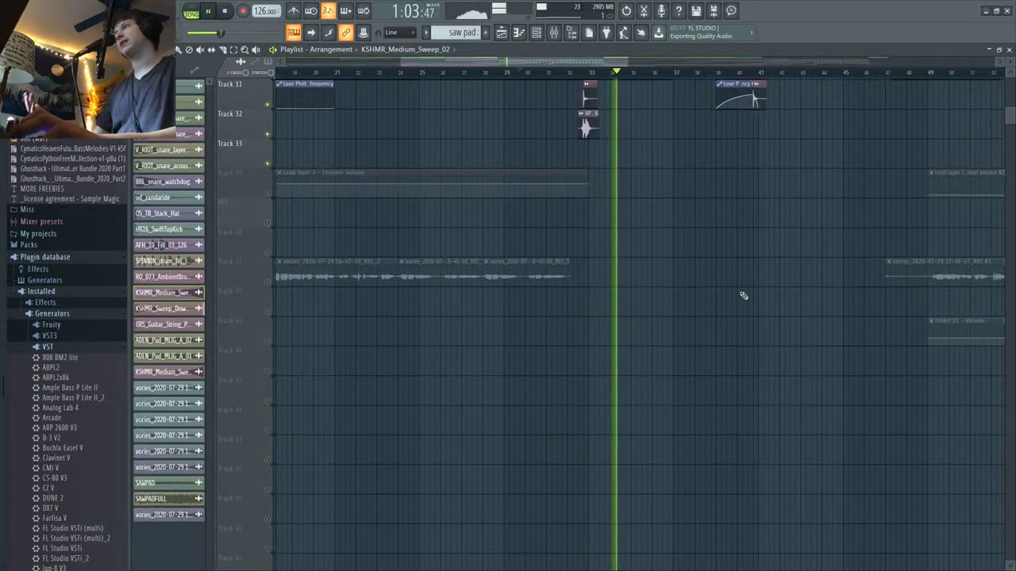
{"action": "scroll", "coordinate": [631, 365], "scroll_direction": "up", "scroll_amount": 7}
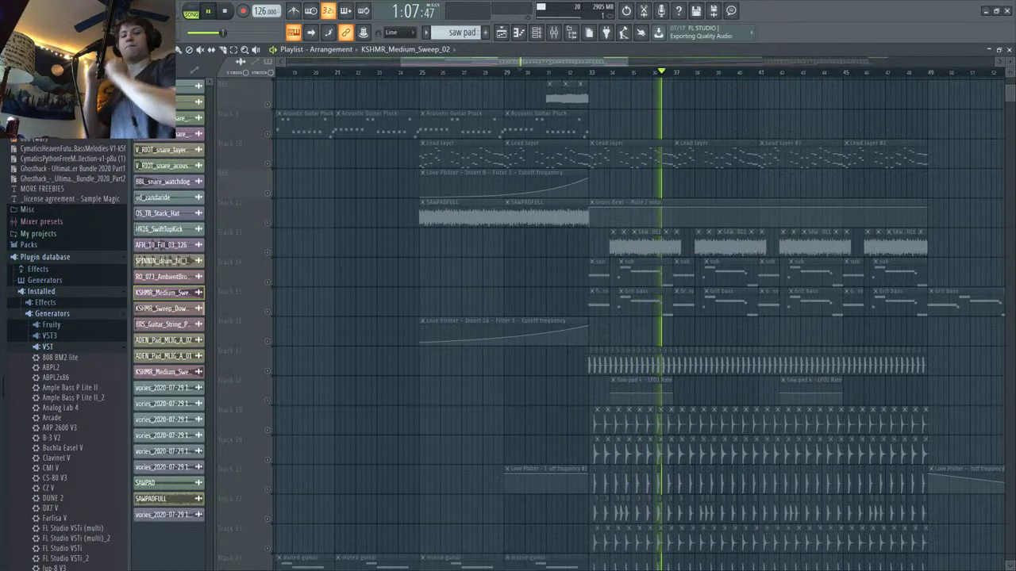
{"action": "key", "text": "space"}
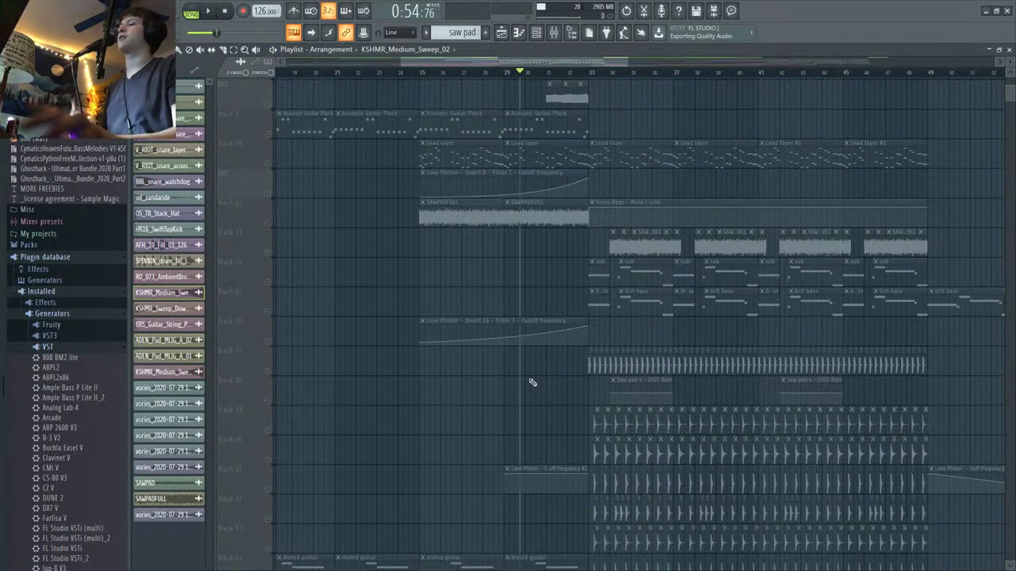
{"action": "scroll", "coordinate": [547, 365], "scroll_direction": "down", "scroll_amount": 6}
{"action": "scroll", "coordinate": [655, 415], "scroll_direction": "up", "scroll_amount": 3, "text": "ctrl"}
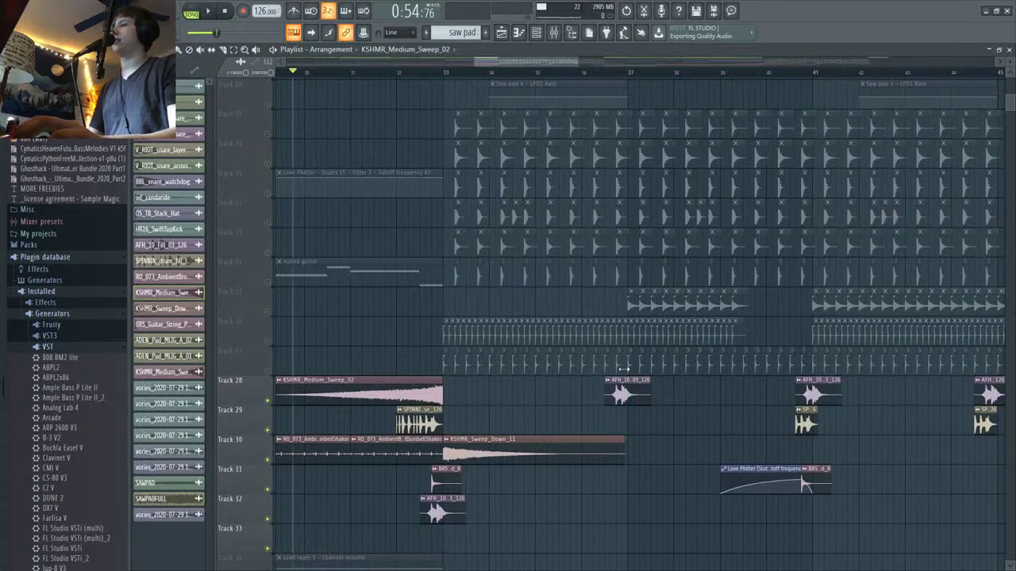
{"action": "scroll", "coordinate": [624, 369], "scroll_direction": "down", "scroll_amount": 4, "text": "ctrl"}
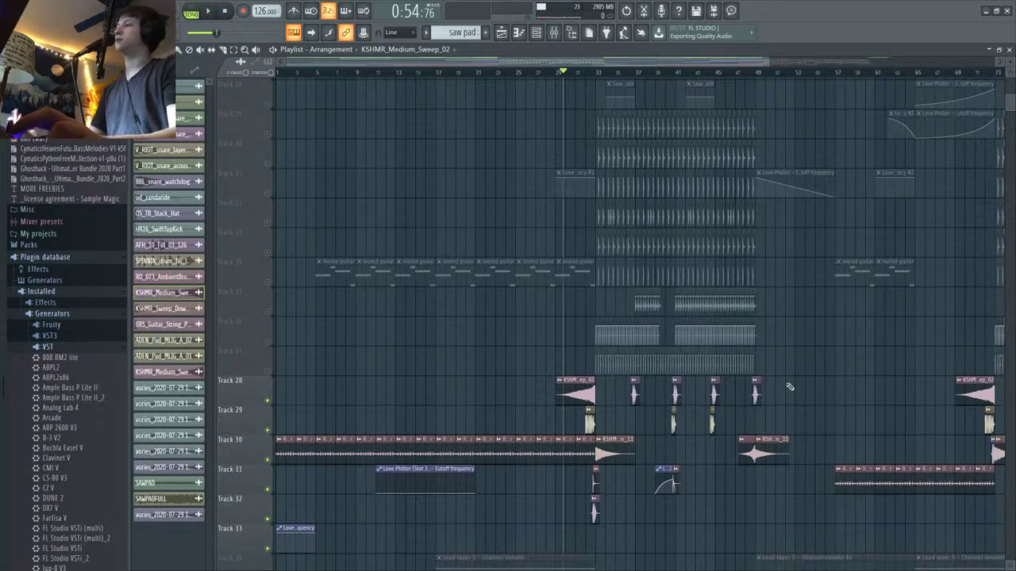
{"action": "scroll", "coordinate": [762, 369], "scroll_direction": "up", "scroll_amount": 8}
{"action": "scroll", "coordinate": [703, 385], "scroll_direction": "up", "scroll_amount": 3, "text": "ctrl"}
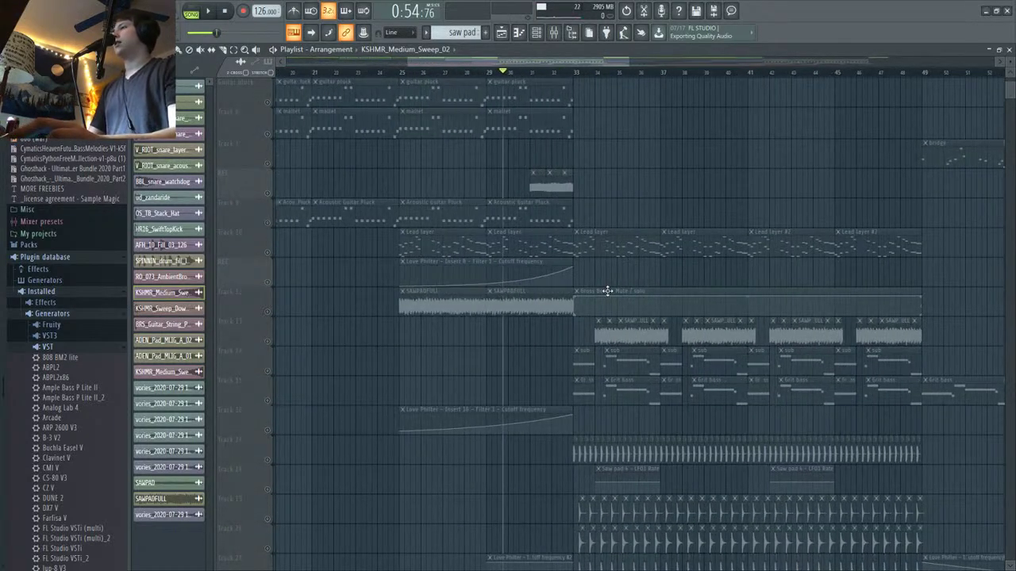
Step: Unmute Track 10 with the lead layer clips and the track below it holding the Insert 8 filter cutoff automation
{"action": "scroll", "coordinate": [606, 289], "scroll_direction": "up", "scroll_amount": 3, "text": "ctrl"}
{"action": "scroll", "coordinate": [592, 292], "scroll_direction": "down", "scroll_amount": 3, "text": "ctrl"}
{"action": "scroll", "coordinate": [593, 292], "scroll_direction": "down", "scroll_amount": 4}
{"action": "scroll", "coordinate": [556, 300], "scroll_direction": "up", "scroll_amount": 1}
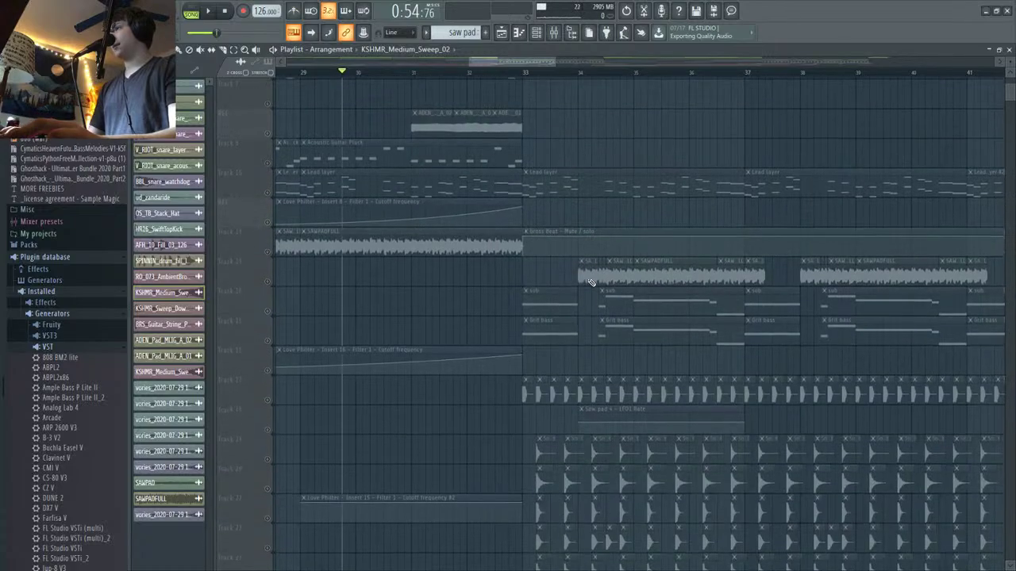
{"action": "scroll", "coordinate": [516, 305], "scroll_direction": "down", "scroll_amount": 2}
{"action": "scroll", "coordinate": [476, 306], "scroll_direction": "up", "scroll_amount": 5}
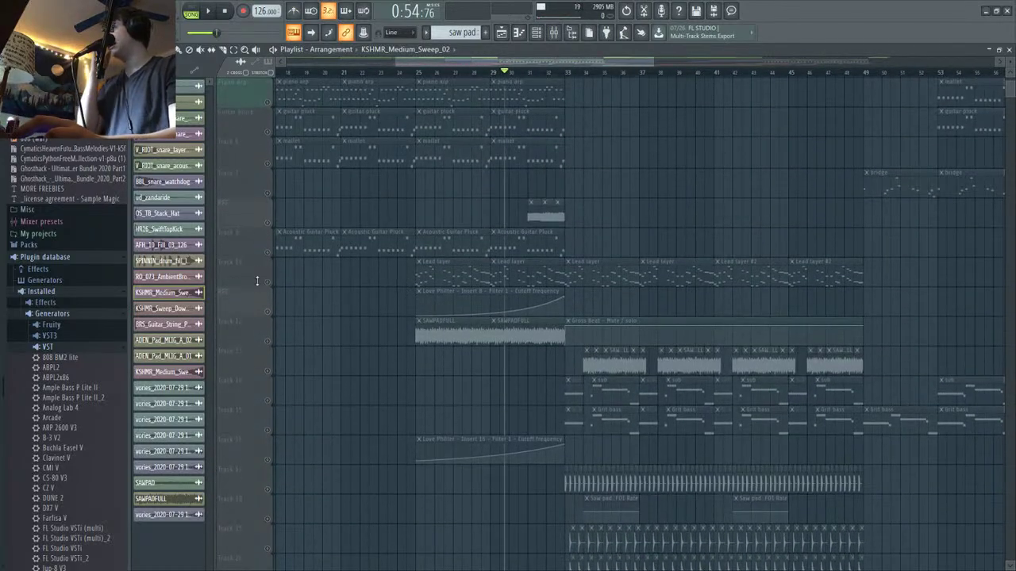
{"action": "left_click", "coordinate": [268, 283]}
{"action": "left_click", "coordinate": [269, 282]}
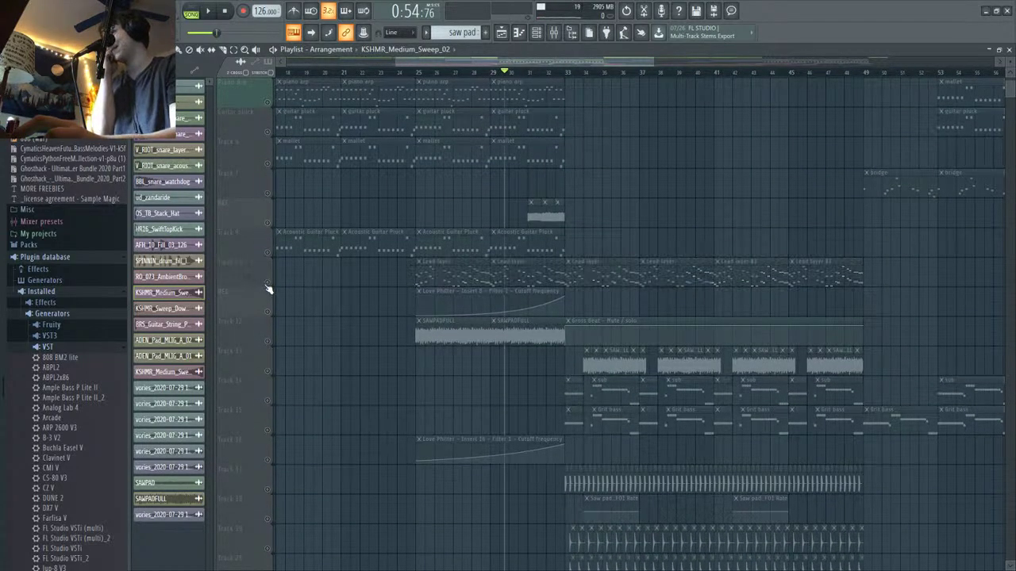
{"action": "left_click", "coordinate": [268, 283]}
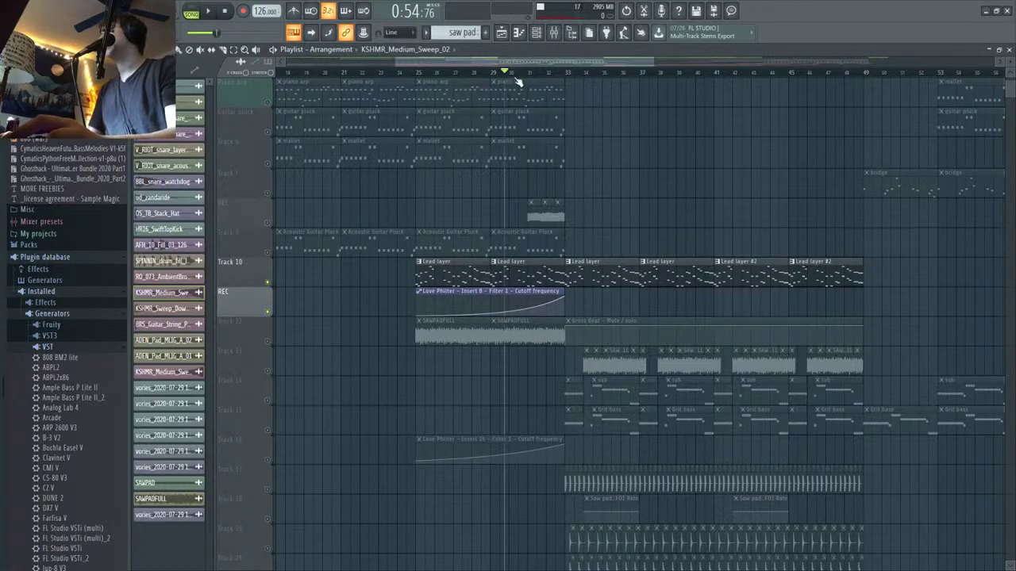
Step: Look over the lower muted tracks and play the lead layer from just before bar 25
{"action": "key", "text": "space"}
{"action": "scroll", "coordinate": [279, 255], "scroll_direction": "down", "scroll_amount": 8}
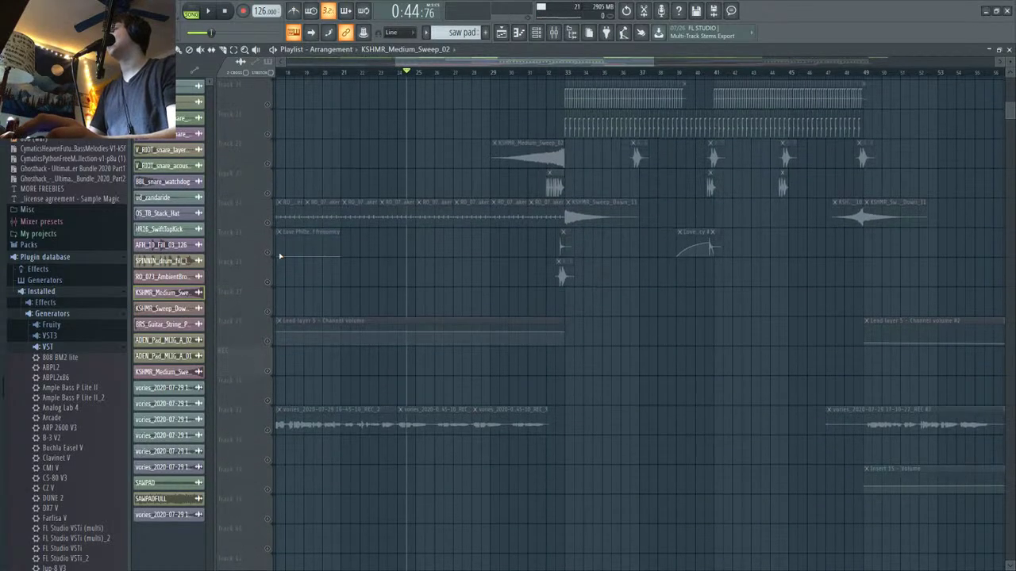
{"action": "scroll", "coordinate": [287, 387], "scroll_direction": "down", "scroll_amount": 5}
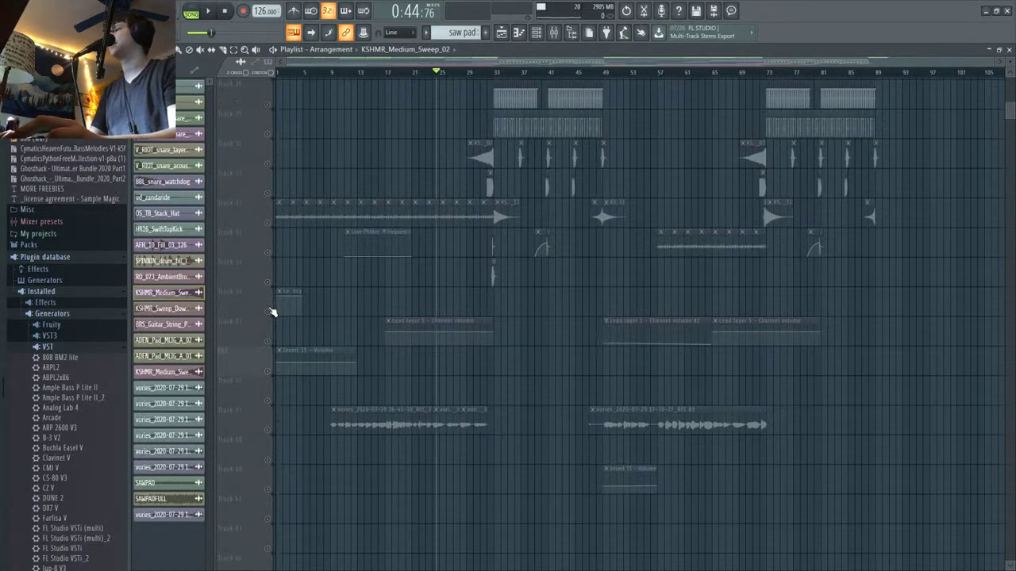
{"action": "scroll", "coordinate": [431, 370], "scroll_direction": "up", "scroll_amount": 6}
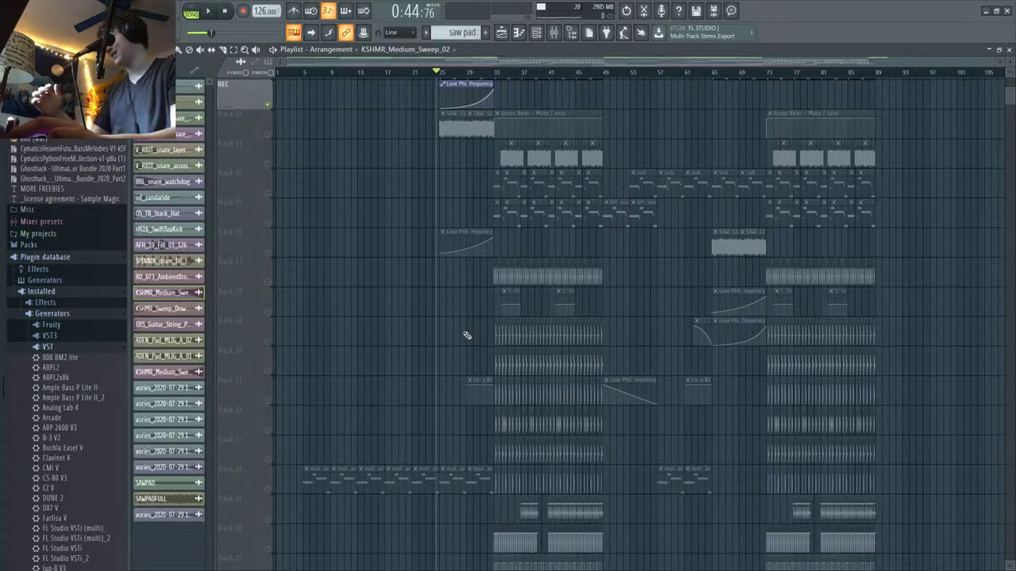
{"action": "scroll", "coordinate": [456, 315], "scroll_direction": "up", "scroll_amount": 5}
{"action": "scroll", "coordinate": [520, 61], "scroll_direction": "up", "scroll_amount": 3}
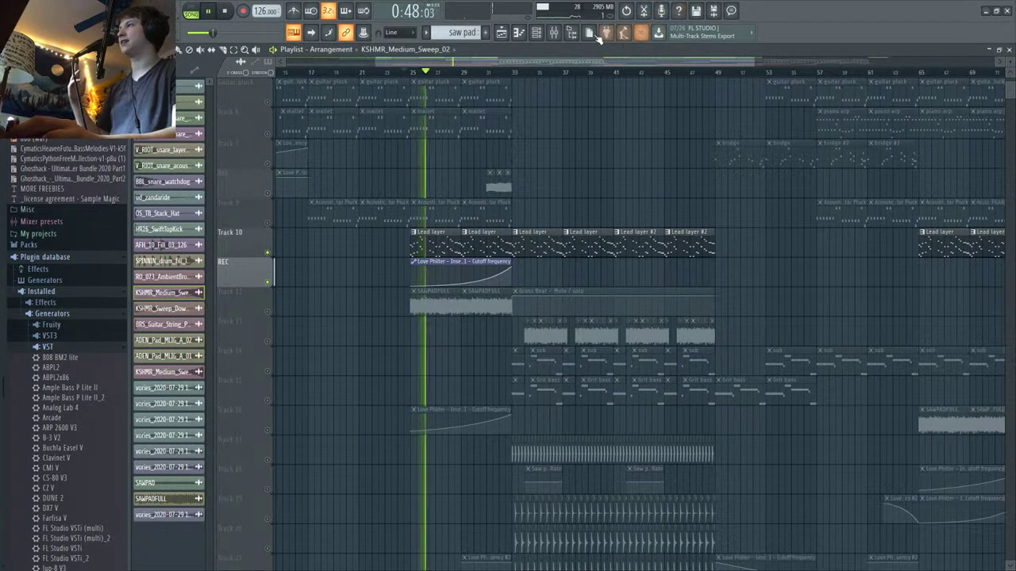
Step: Show the channels of the Lead layer pattern in the channel rack
{"action": "left_click", "coordinate": [539, 32]}
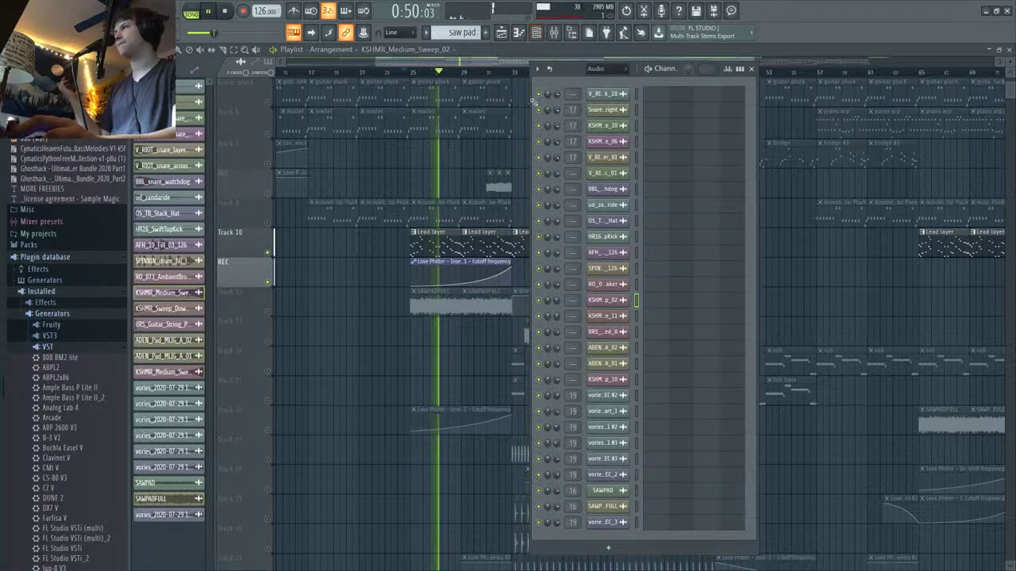
{"action": "left_click", "coordinate": [498, 242]}
{"action": "left_click", "coordinate": [537, 32]}
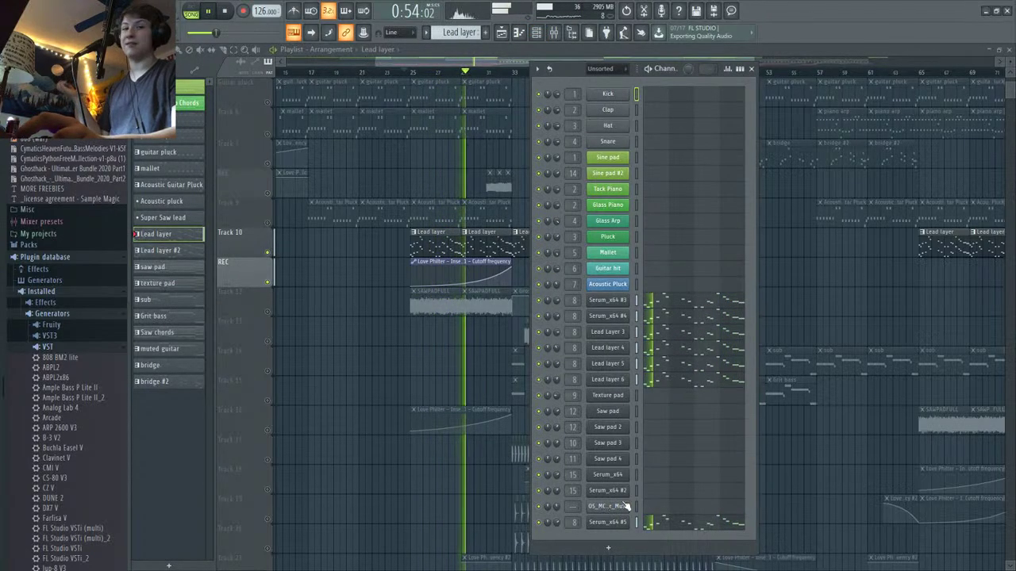
Step: Inspect the Serum_x64 #3 and Serum_x64 #4 synths, then close the channel rack and stop playback
{"action": "left_click", "coordinate": [607, 300]}
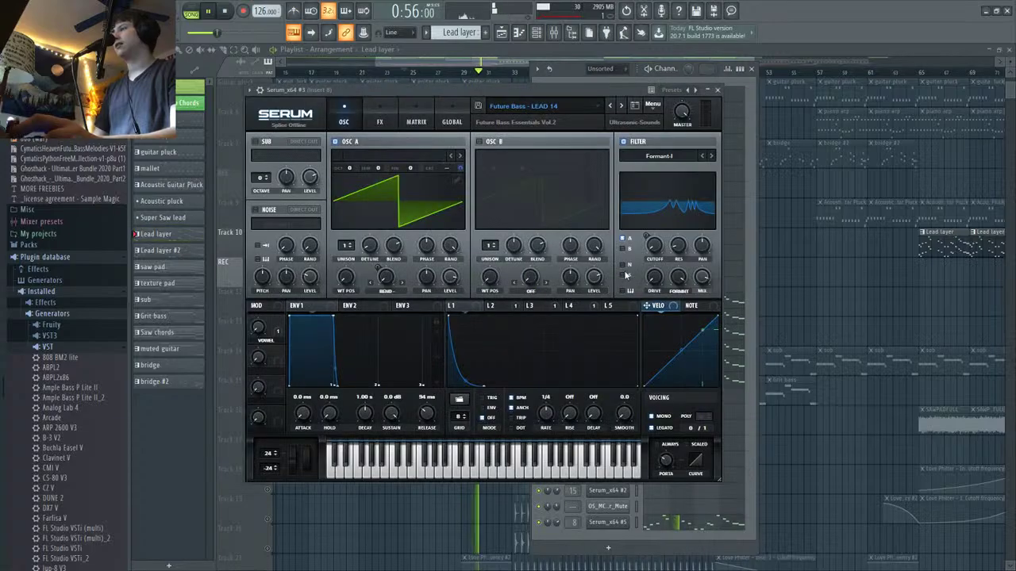
{"action": "left_click", "coordinate": [718, 92]}
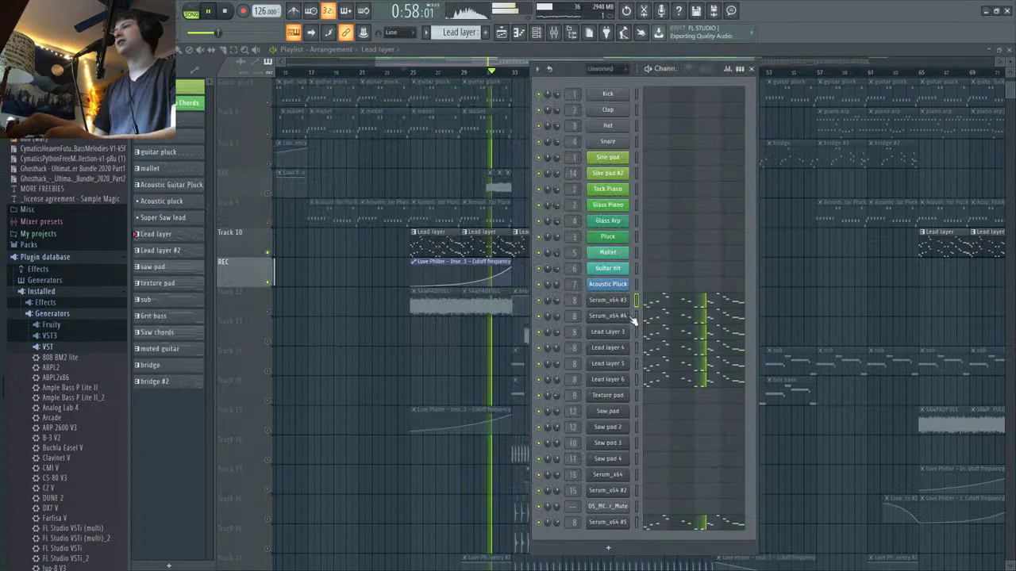
{"action": "left_click", "coordinate": [616, 318]}
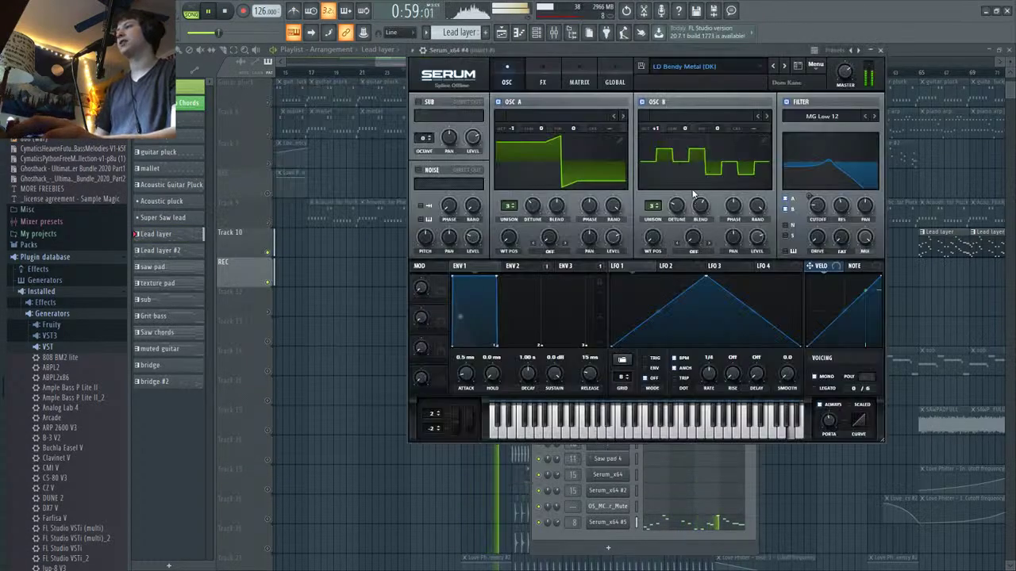
{"action": "left_click", "coordinate": [881, 51]}
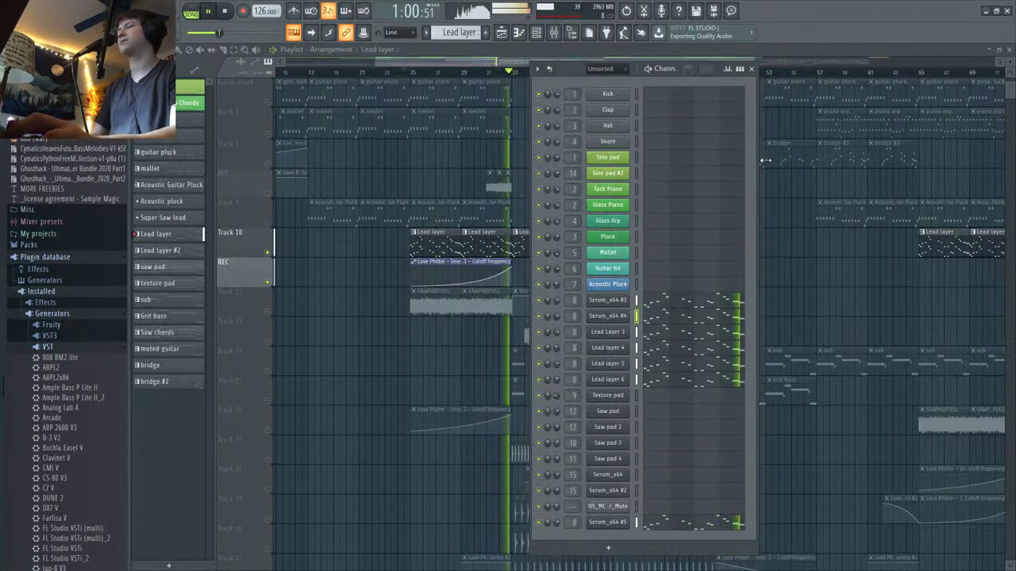
{"action": "left_click", "coordinate": [752, 69]}
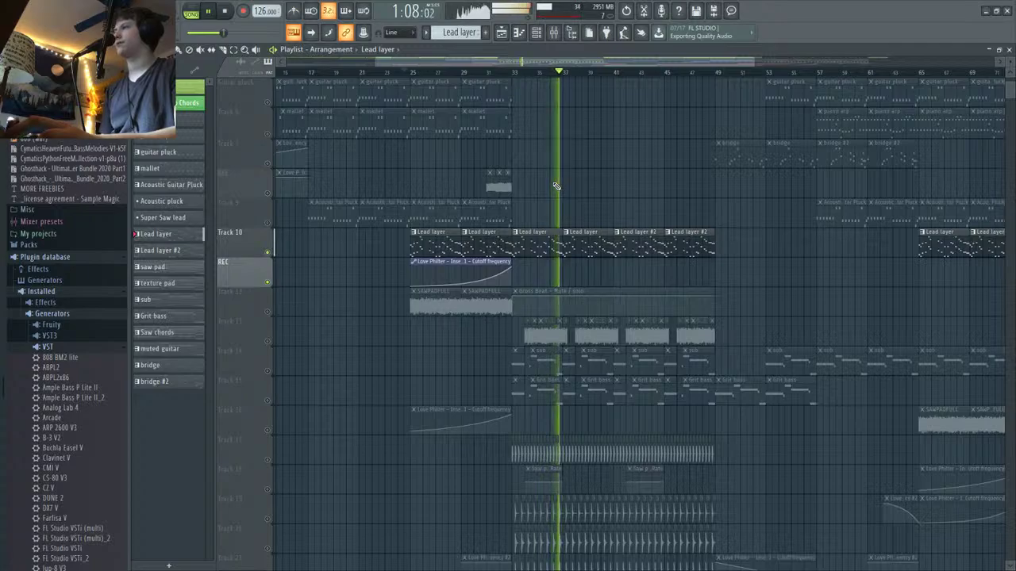
{"action": "key", "text": "space"}
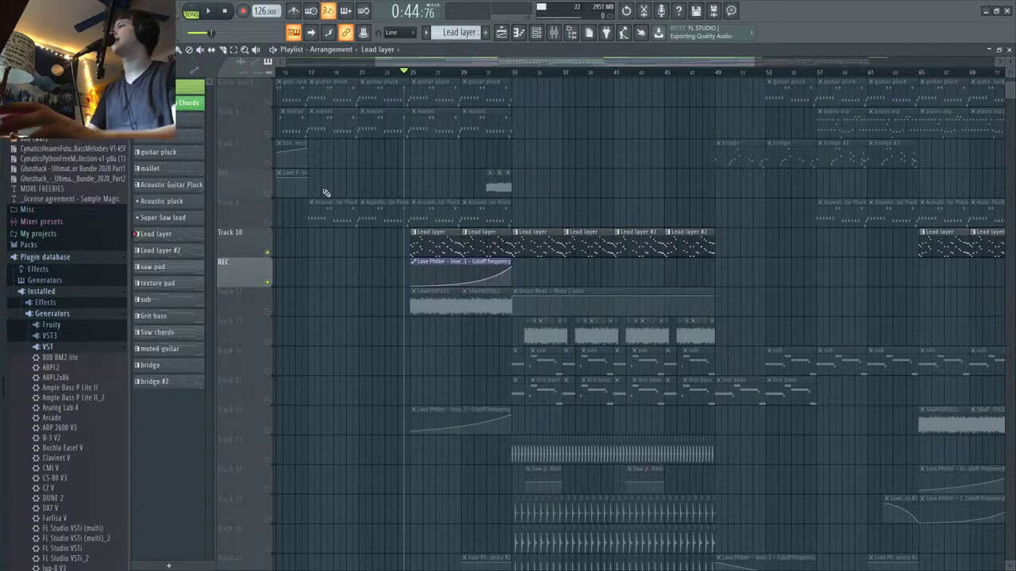
Step: Examine the lead layer clips with their filter cutoff automation and play them from just before bar 25
{"action": "scroll", "coordinate": [326, 193], "scroll_direction": "up", "scroll_amount": 5}
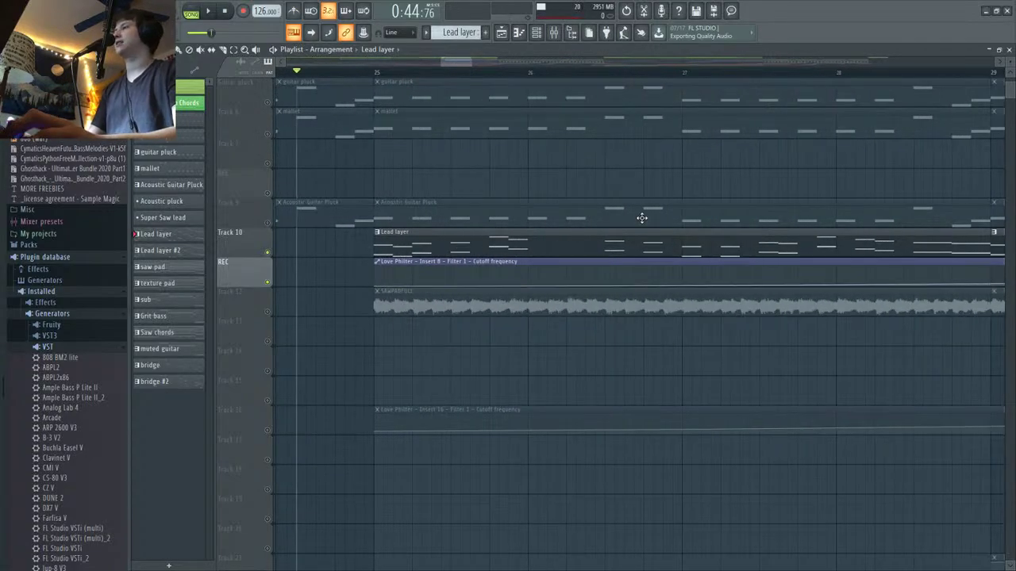
{"action": "scroll", "coordinate": [667, 284], "scroll_direction": "up", "scroll_amount": 4}
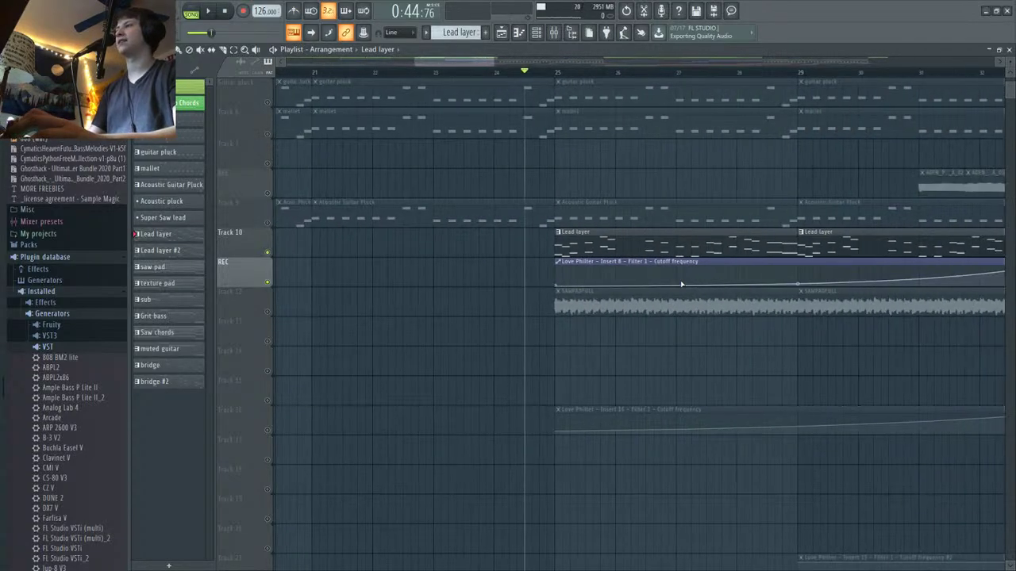
{"action": "scroll", "coordinate": [683, 262], "scroll_direction": "down", "scroll_amount": 3}
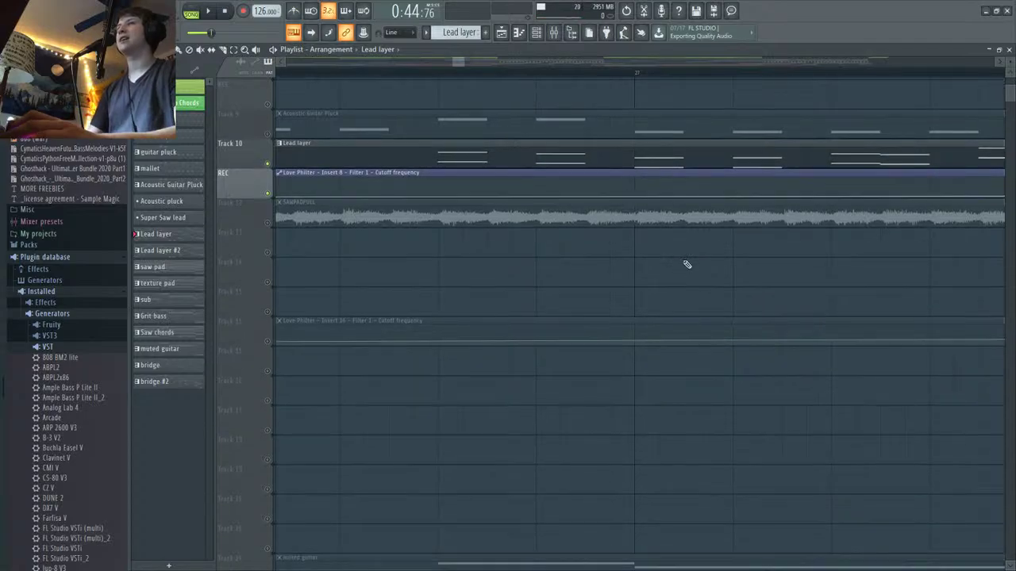
{"action": "scroll", "coordinate": [662, 243], "scroll_direction": "up", "scroll_amount": 4}
{"action": "scroll", "coordinate": [662, 243], "scroll_direction": "down", "scroll_amount": 4}
{"action": "scroll", "coordinate": [683, 237], "scroll_direction": "down", "scroll_amount": 8}
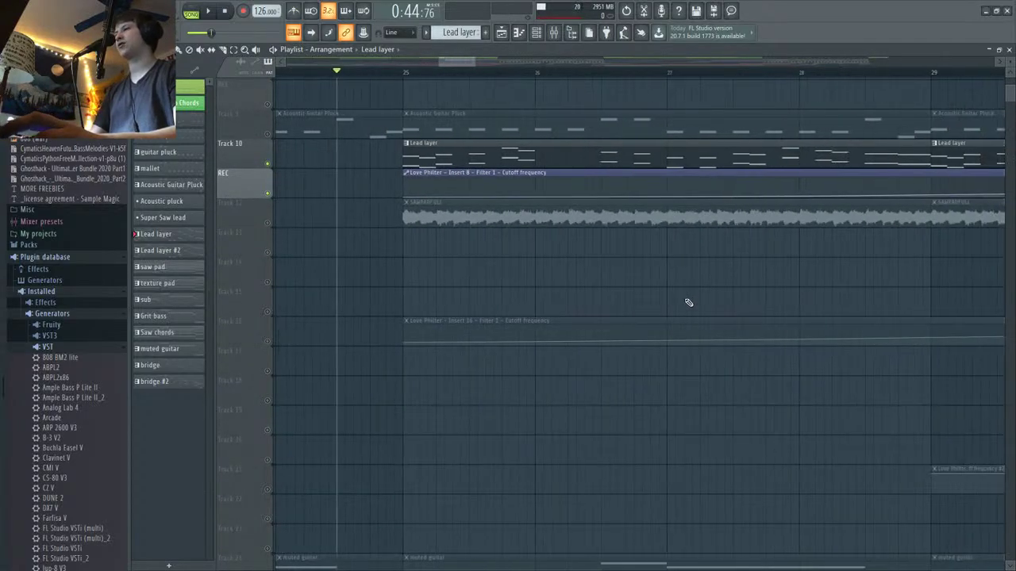
{"action": "scroll", "coordinate": [468, 305], "scroll_direction": "up", "scroll_amount": 7}
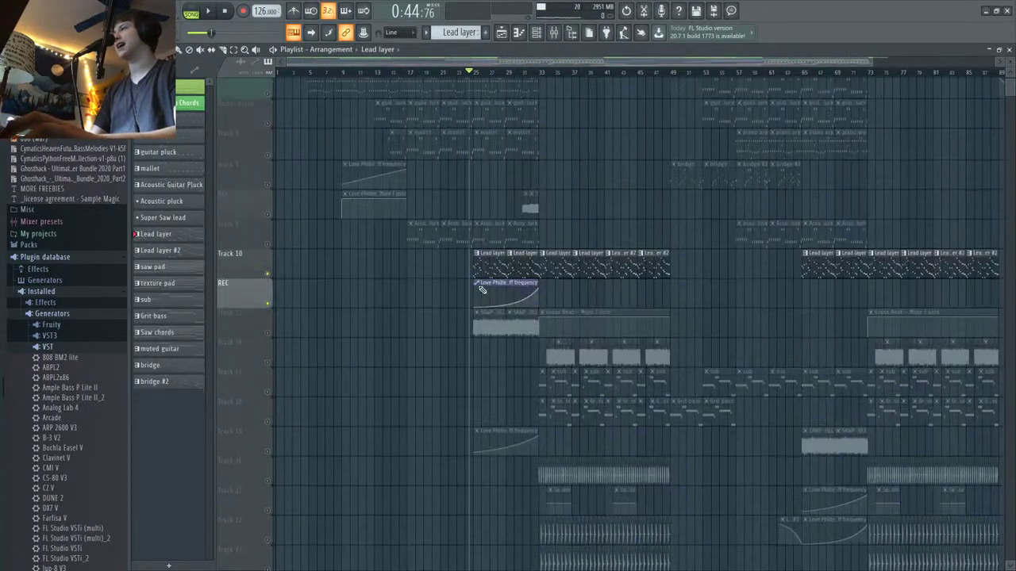
{"action": "key", "text": "space"}
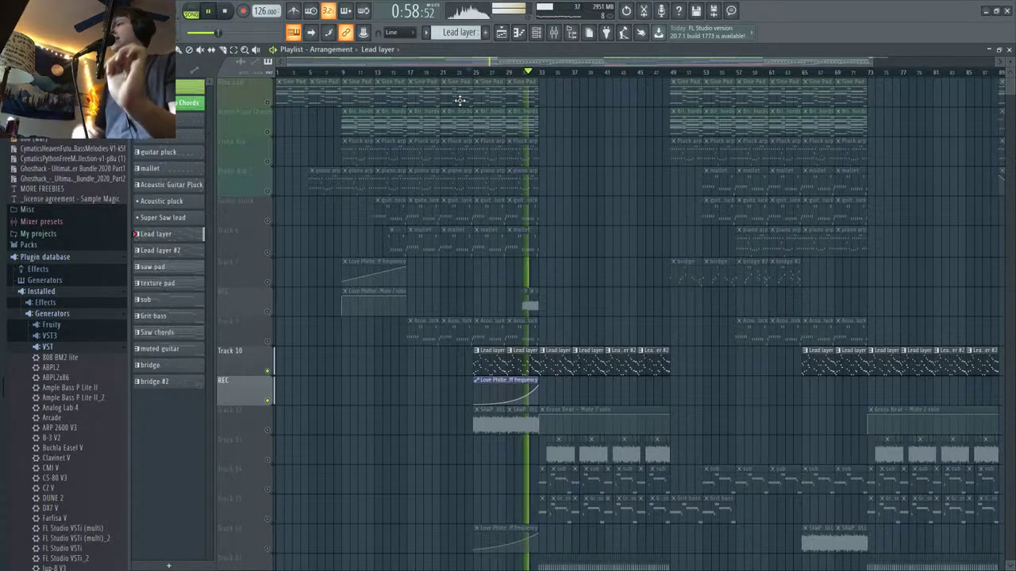
{"action": "key", "text": "space"}
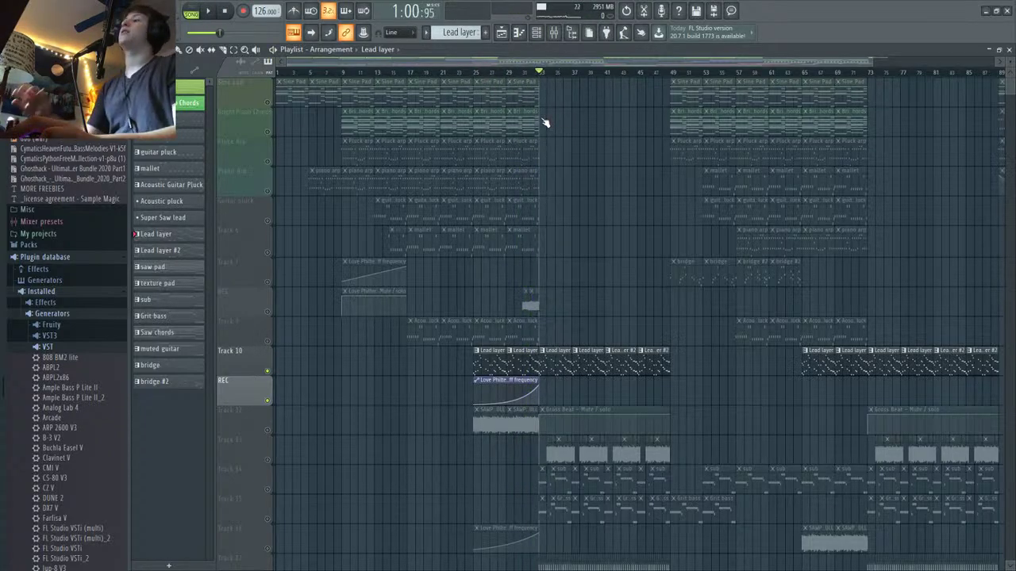
Step: Unmute Track 12 with the SAWPADFULL clips and Gross Beat automation, and play it with the lead layer from bar 33
{"action": "scroll", "coordinate": [537, 97], "scroll_direction": "down", "scroll_amount": 10}
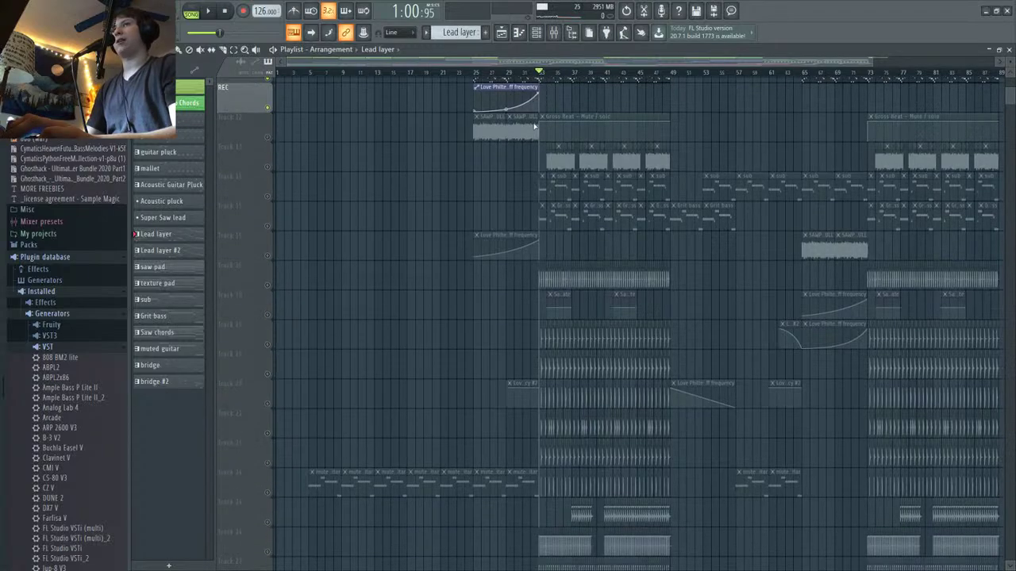
{"action": "scroll", "coordinate": [595, 135], "scroll_direction": "up", "scroll_amount": 5}
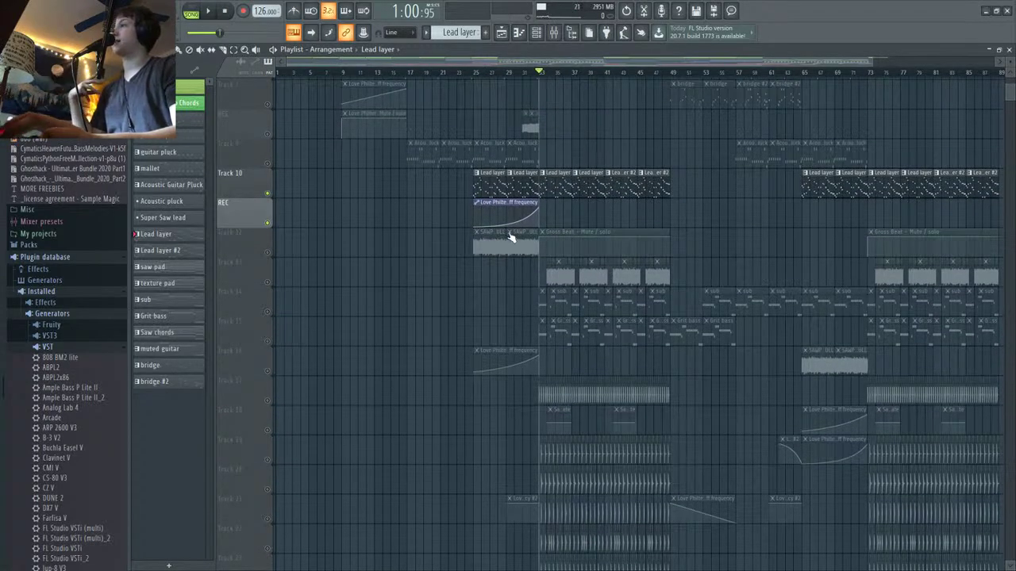
{"action": "left_click", "coordinate": [271, 256]}
{"action": "key", "text": "space"}
{"action": "scroll", "coordinate": [370, 281], "scroll_direction": "down", "scroll_amount": 4}
{"action": "scroll", "coordinate": [365, 270], "scroll_direction": "up", "scroll_amount": 4}
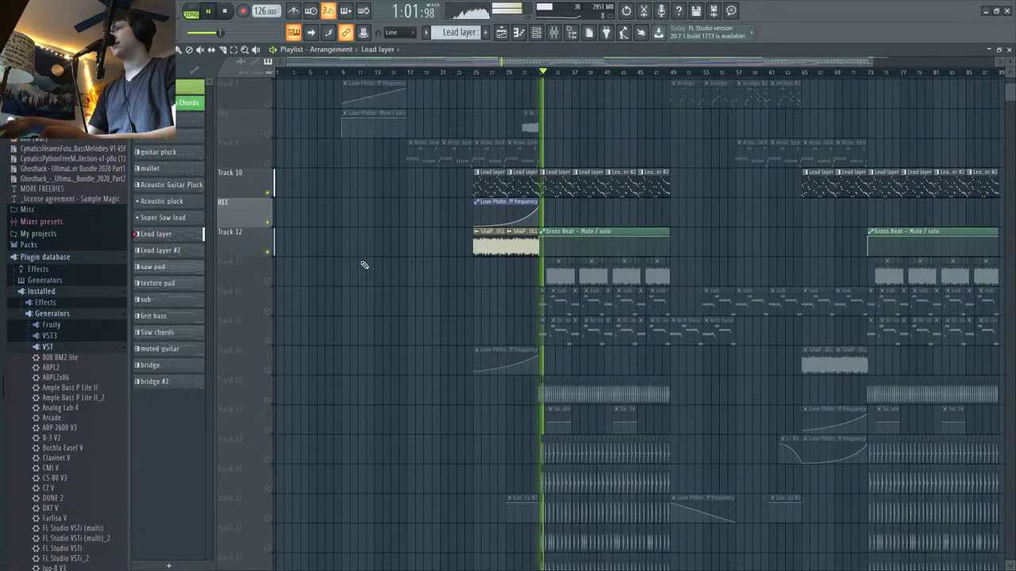
{"action": "scroll", "coordinate": [361, 264], "scroll_direction": "down", "scroll_amount": 1}
{"action": "scroll", "coordinate": [355, 268], "scroll_direction": "up", "scroll_amount": 1}
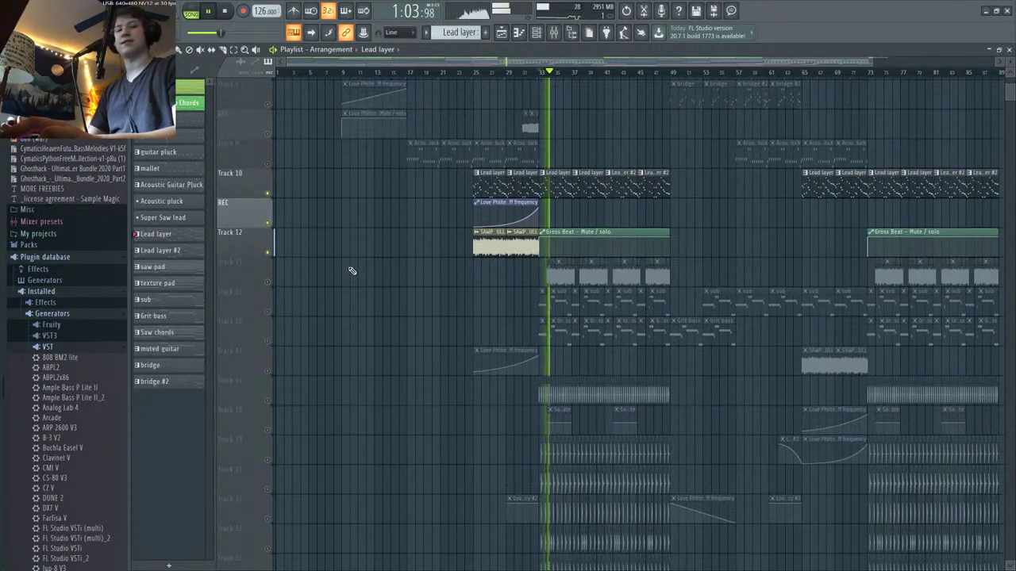
{"action": "scroll", "coordinate": [346, 264], "scroll_direction": "down", "scroll_amount": 2}
{"action": "scroll", "coordinate": [341, 263], "scroll_direction": "up", "scroll_amount": 1}
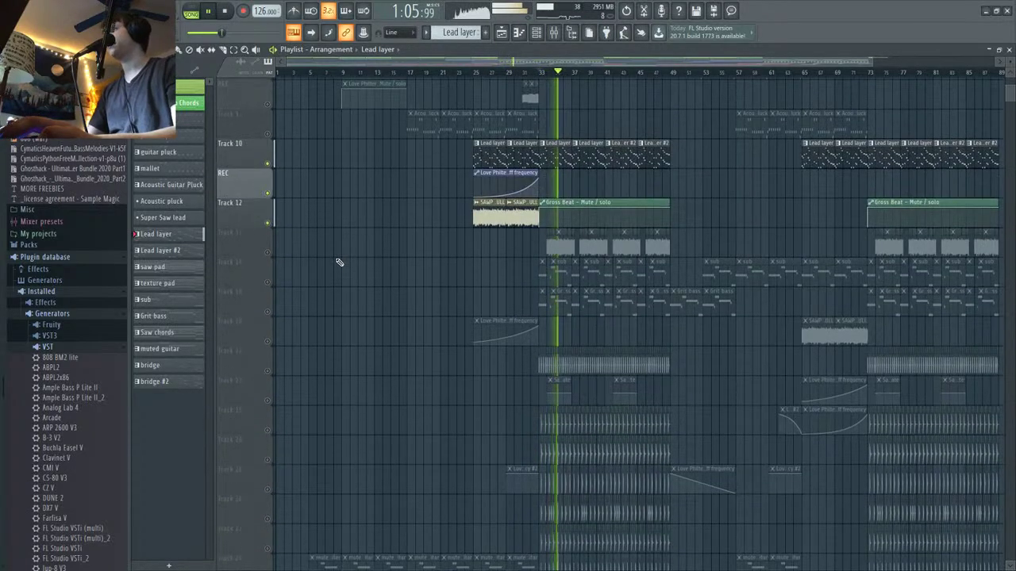
{"action": "key", "text": "space"}
Step: Mute Track 10, unmute Track 13 with the chopped SAWPADFULL clips, and play the arrangement from bar 33
{"action": "scroll", "coordinate": [382, 255], "scroll_direction": "up", "scroll_amount": 4}
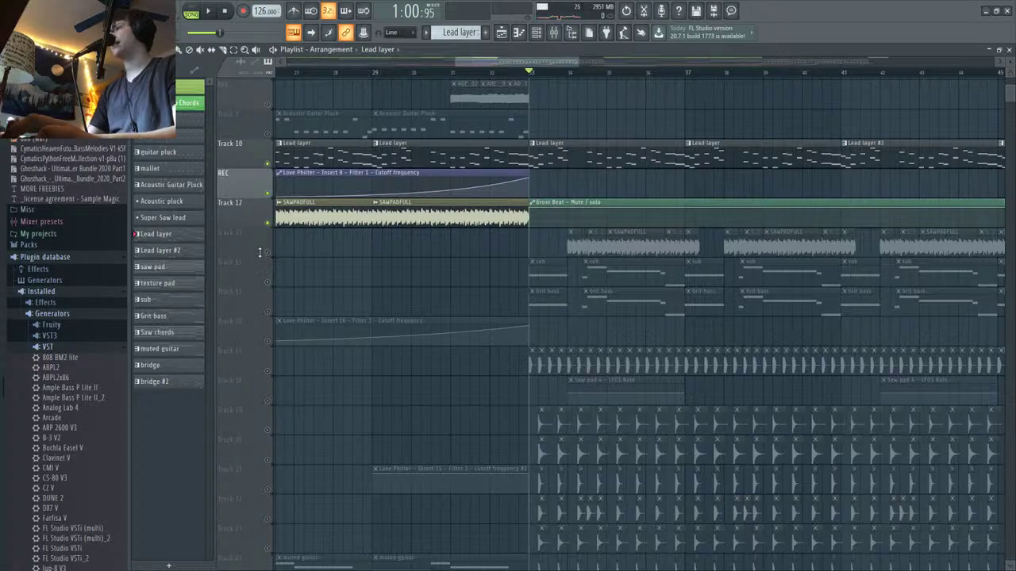
{"action": "left_click", "coordinate": [269, 163]}
{"action": "left_click", "coordinate": [269, 253]}
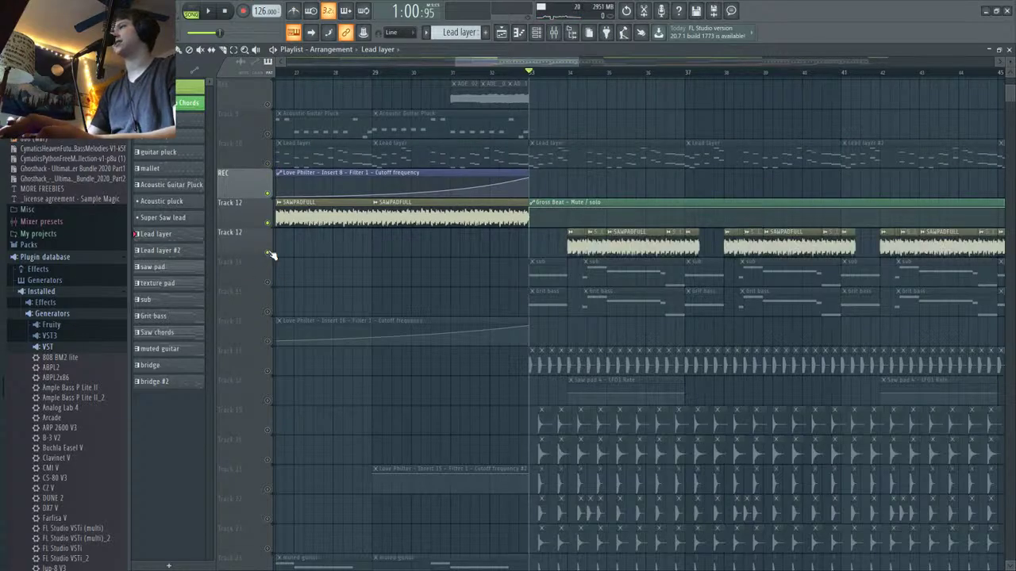
{"action": "key", "text": "space"}
{"action": "scroll", "coordinate": [583, 266], "scroll_direction": "up", "scroll_amount": 3}
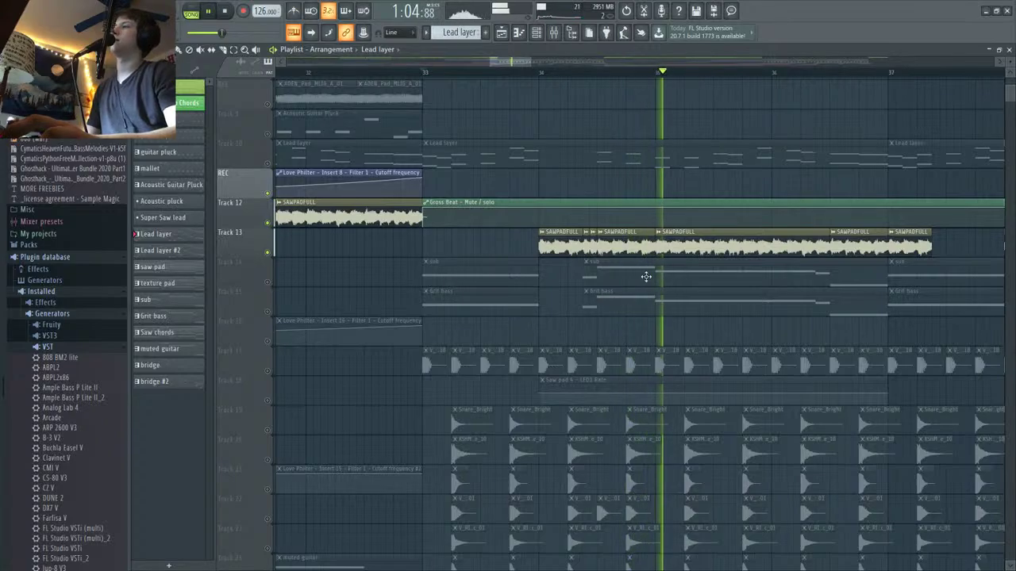
{"action": "scroll", "coordinate": [479, 223], "scroll_direction": "down", "scroll_amount": 3}
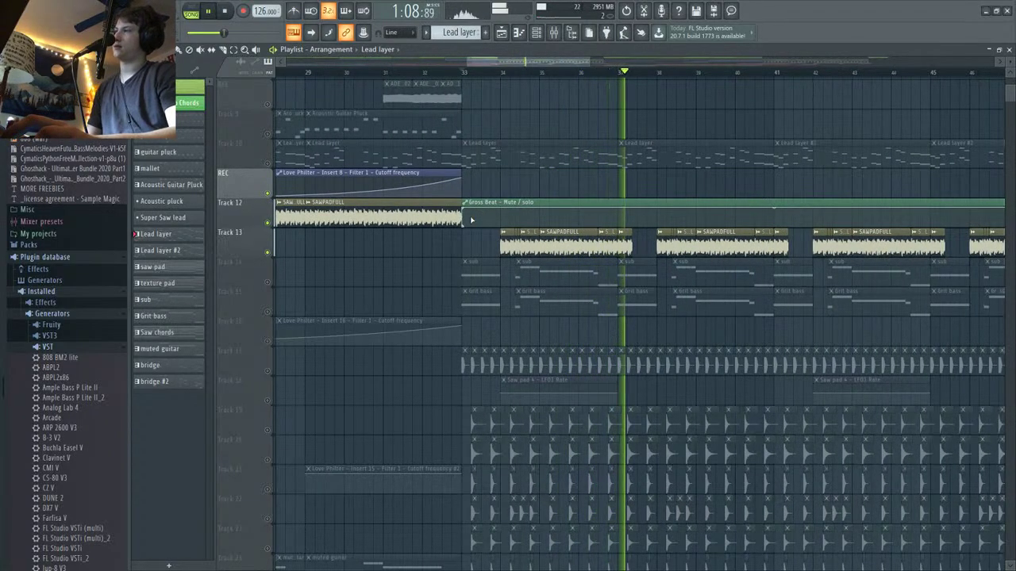
{"action": "scroll", "coordinate": [471, 220], "scroll_direction": "down", "scroll_amount": 2}
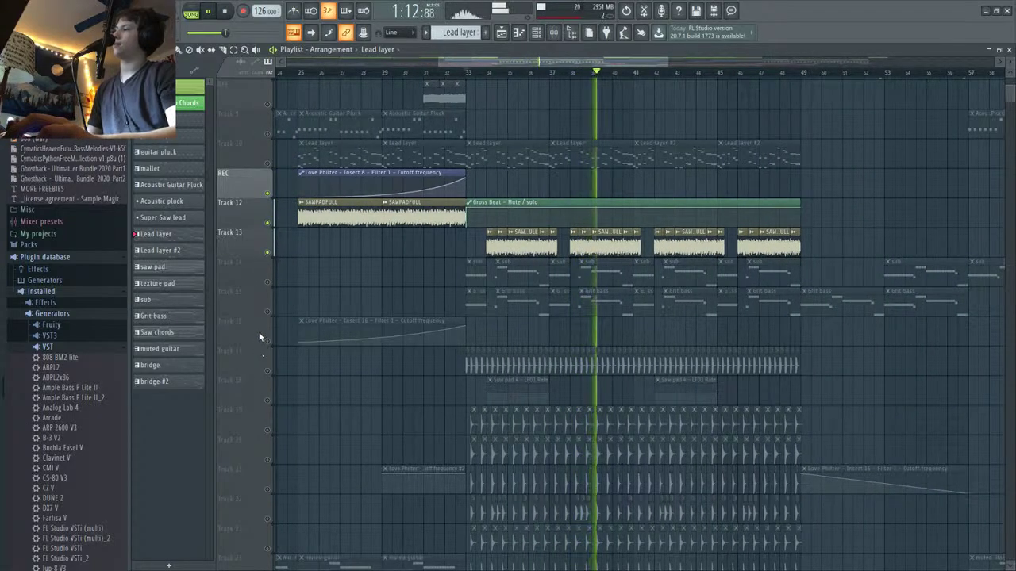
Step: Unmute Track 16 with the Insert 16 filter cutoff automation and stop playback
{"action": "left_click", "coordinate": [267, 341]}
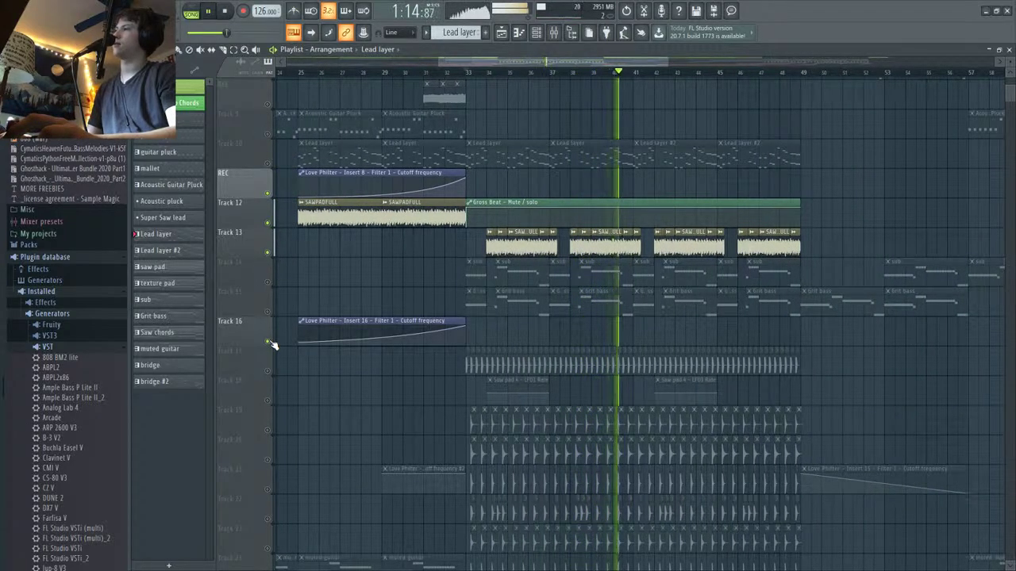
{"action": "scroll", "coordinate": [312, 357], "scroll_direction": "down", "scroll_amount": 5}
{"action": "scroll", "coordinate": [352, 317], "scroll_direction": "down", "scroll_amount": 1}
{"action": "key", "text": "space"}
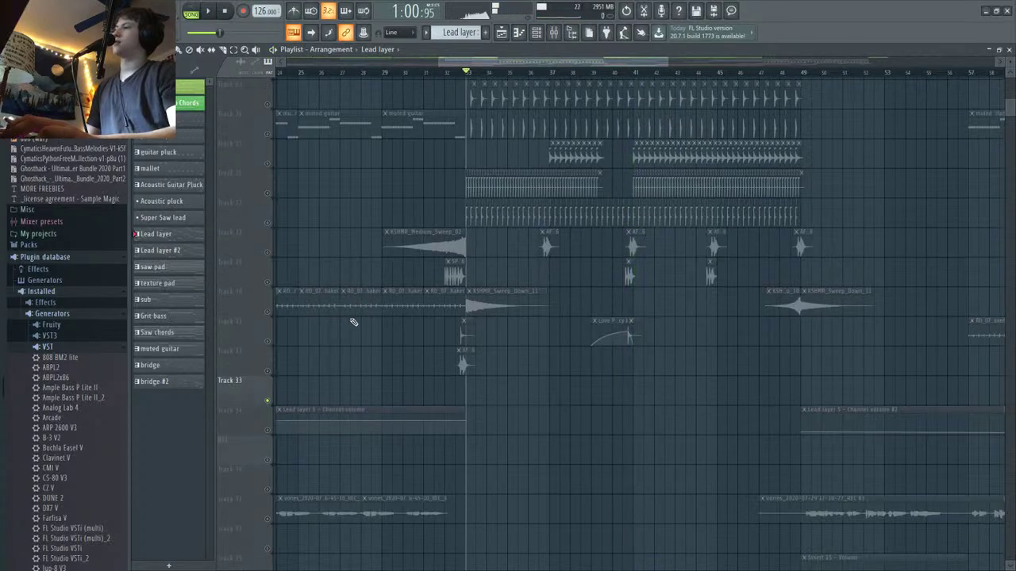
Step: Unmute Track 31, which holds the Love Philter Insert 16 cutoff automation and the guitar hit clips
{"action": "scroll", "coordinate": [484, 159], "scroll_direction": "up", "scroll_amount": 4}
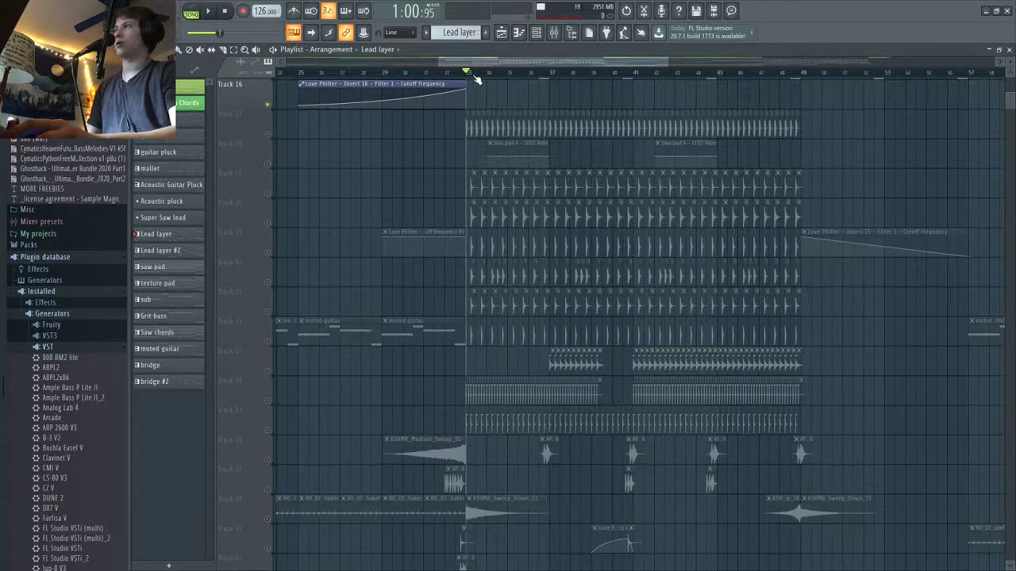
{"action": "scroll", "coordinate": [603, 495], "scroll_direction": "down", "scroll_amount": 5}
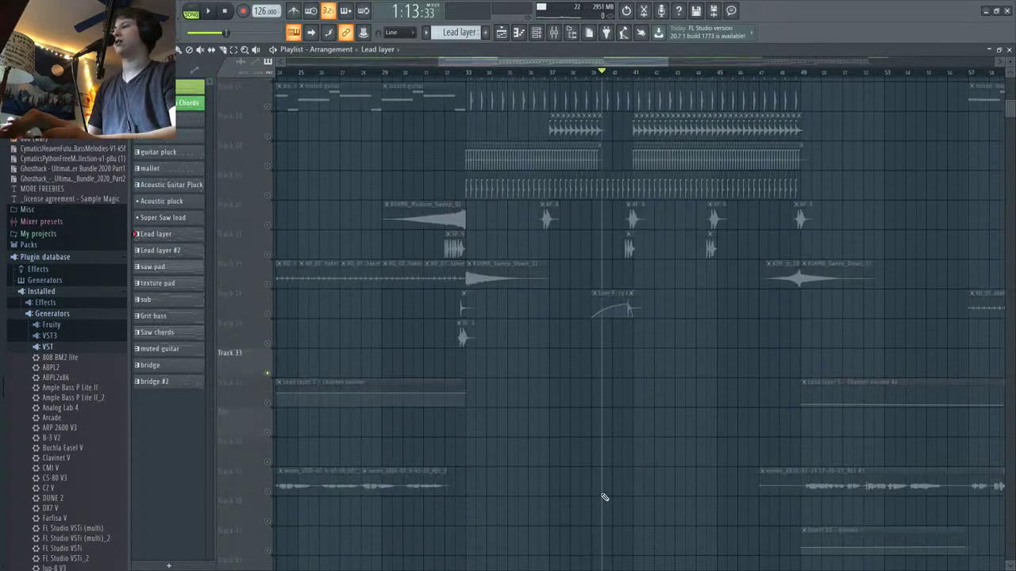
{"action": "scroll", "coordinate": [507, 444], "scroll_direction": "up", "scroll_amount": 4}
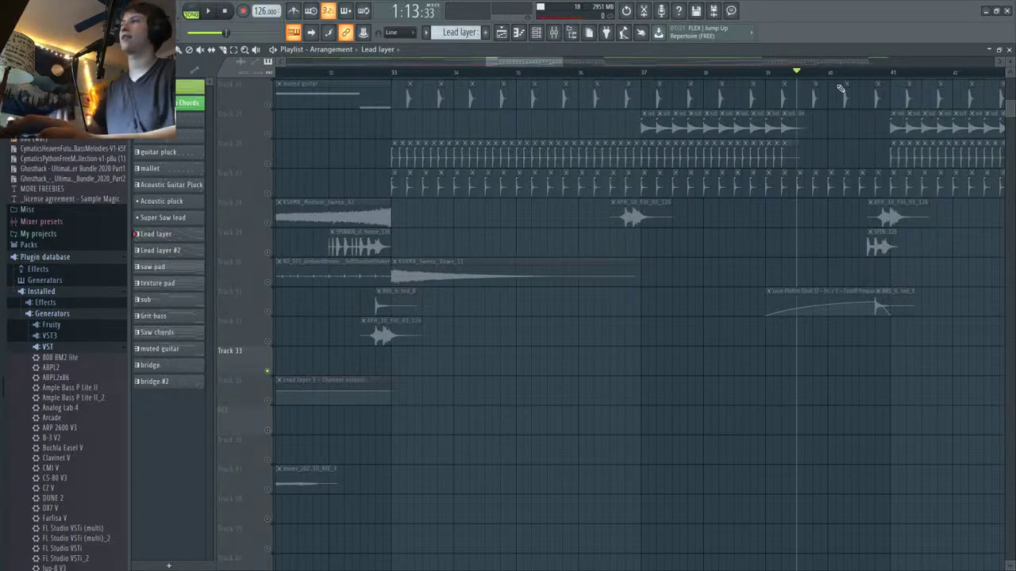
{"action": "scroll", "coordinate": [821, 84], "scroll_direction": "up", "scroll_amount": 1}
{"action": "scroll", "coordinate": [811, 116], "scroll_direction": "up", "scroll_amount": 3}
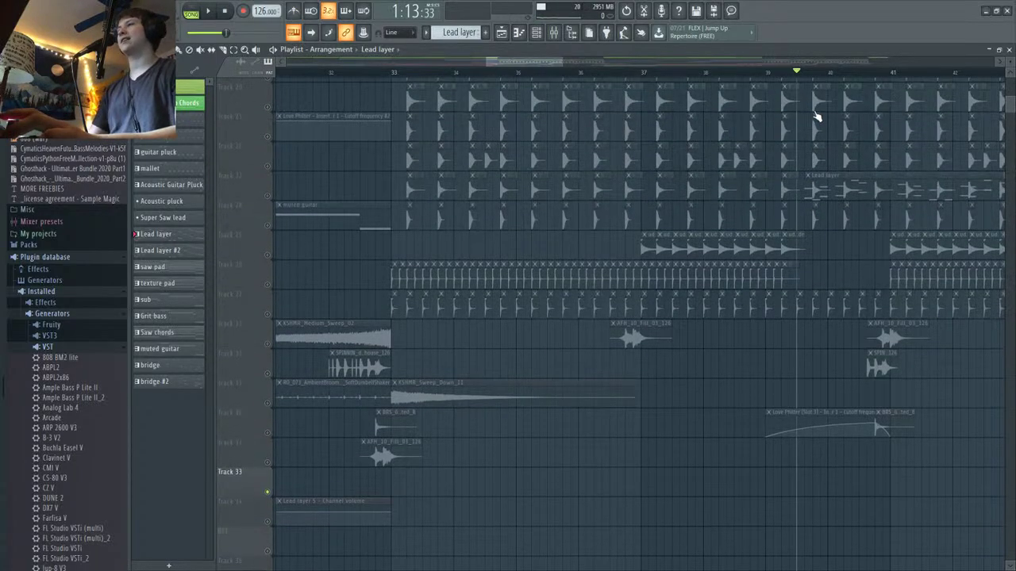
{"action": "scroll", "coordinate": [814, 182], "scroll_direction": "up", "scroll_amount": 3}
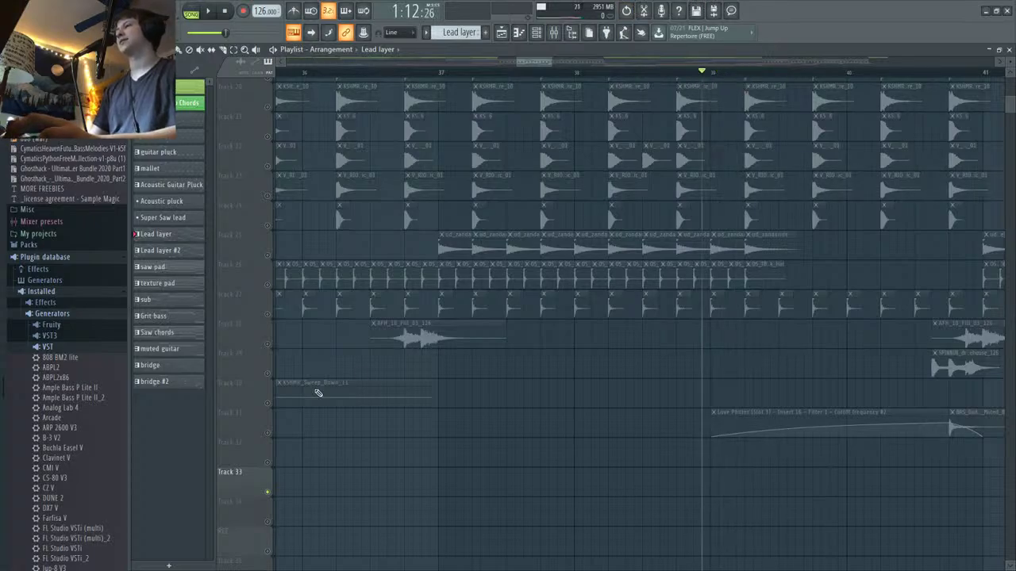
{"action": "scroll", "coordinate": [698, 75], "scroll_direction": "down", "scroll_amount": 4}
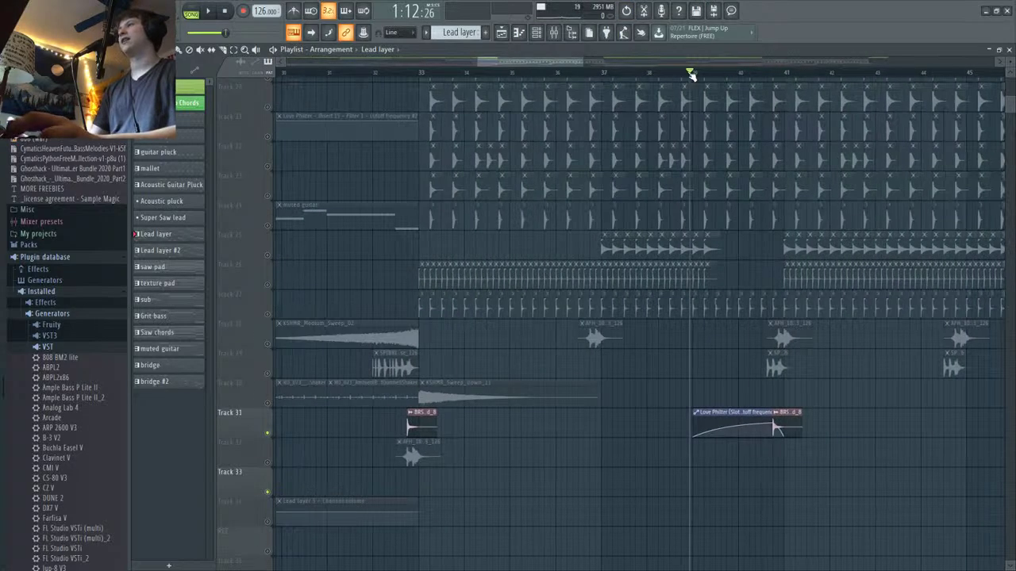
Step: Play the arrangement from between bars 37 and 38 through the Track 31 cutoff automation past bar 41, and stop playback
{"action": "scroll", "coordinate": [477, 299], "scroll_direction": "up", "scroll_amount": 5}
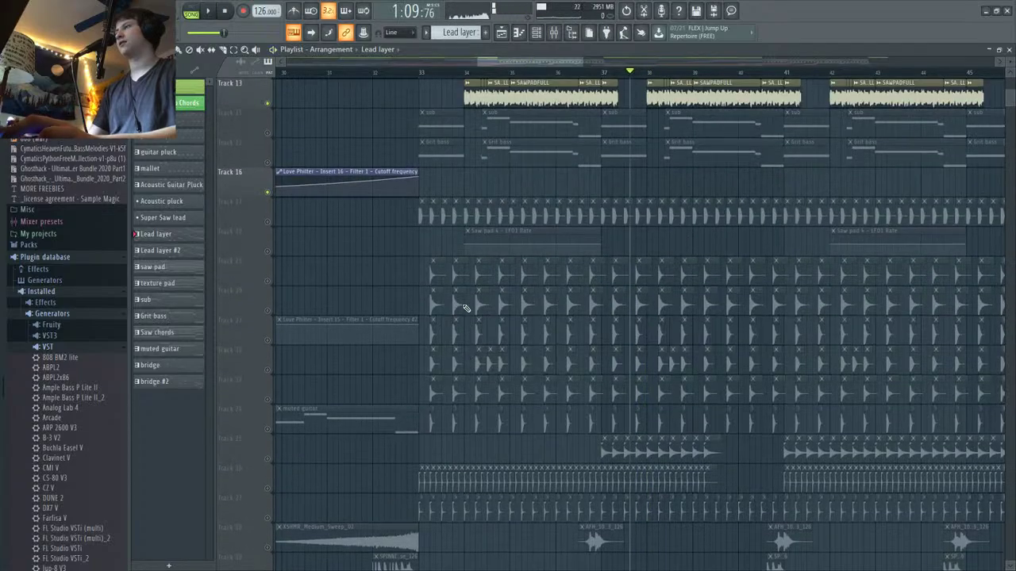
{"action": "scroll", "coordinate": [477, 299], "scroll_direction": "down", "scroll_amount": 3}
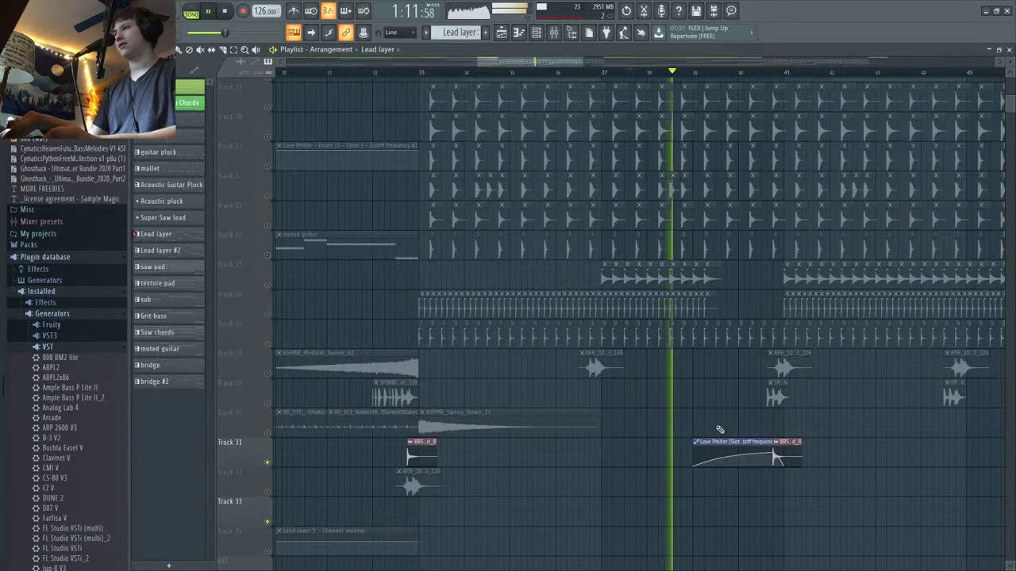
{"action": "scroll", "coordinate": [720, 428], "scroll_direction": "up", "scroll_amount": 3}
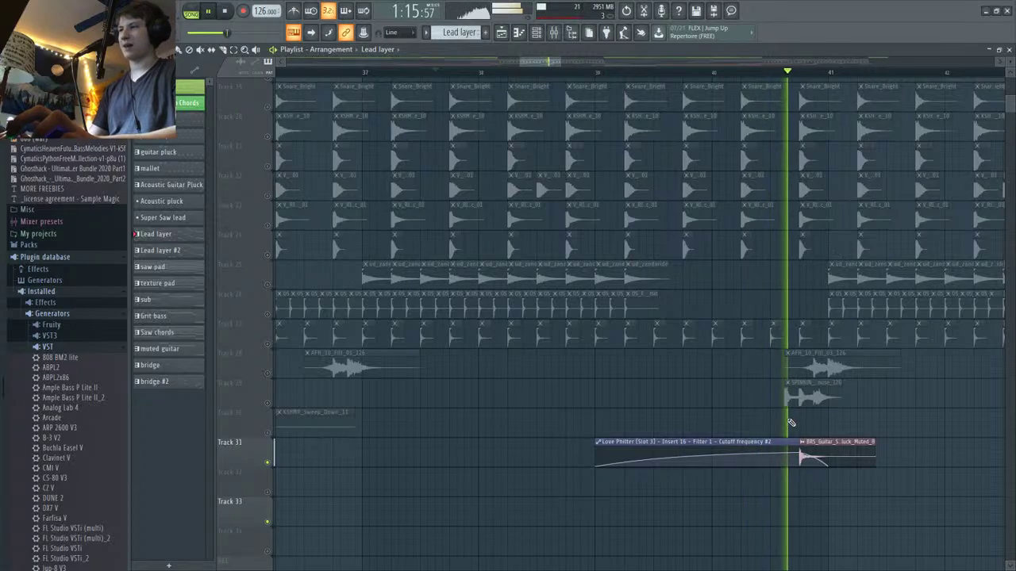
{"action": "scroll", "coordinate": [487, 397], "scroll_direction": "down", "scroll_amount": 5}
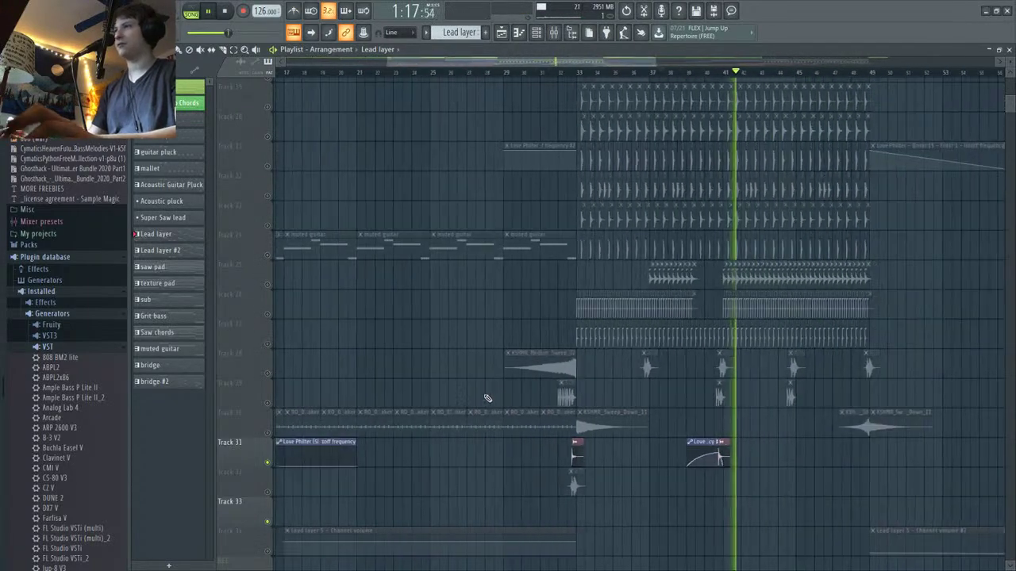
{"action": "scroll", "coordinate": [509, 384], "scroll_direction": "up", "scroll_amount": 5}
{"action": "scroll", "coordinate": [502, 381], "scroll_direction": "up", "scroll_amount": 3}
{"action": "key", "text": "space"}
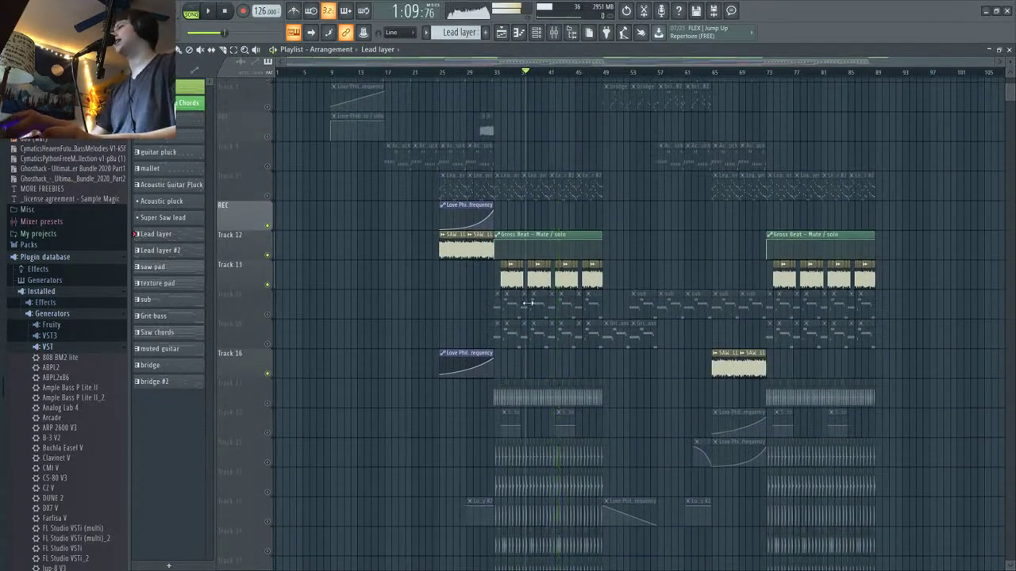
Step: Move the playhead to bar 33, unmute Track 14 with the sub clips, and play them with the chopped saw pads
{"action": "left_click_drag", "start_coordinate": [530, 83], "coordinate": [495, 78]}
{"action": "scroll", "coordinate": [484, 123], "scroll_direction": "up", "scroll_amount": 3}
{"action": "scroll", "coordinate": [484, 123], "scroll_direction": "up", "scroll_amount": 2}
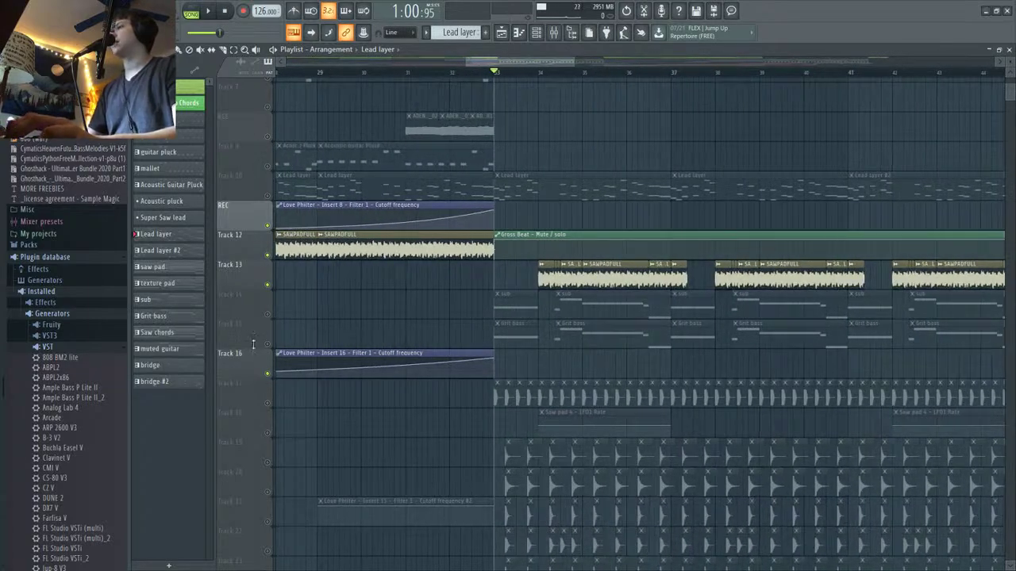
{"action": "left_click", "coordinate": [270, 313]}
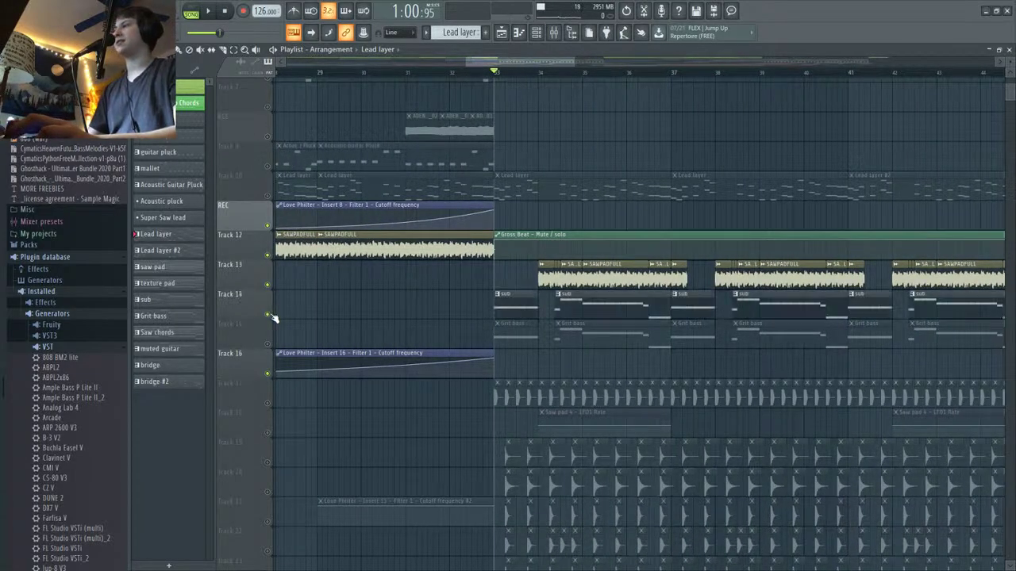
{"action": "key", "text": "space"}
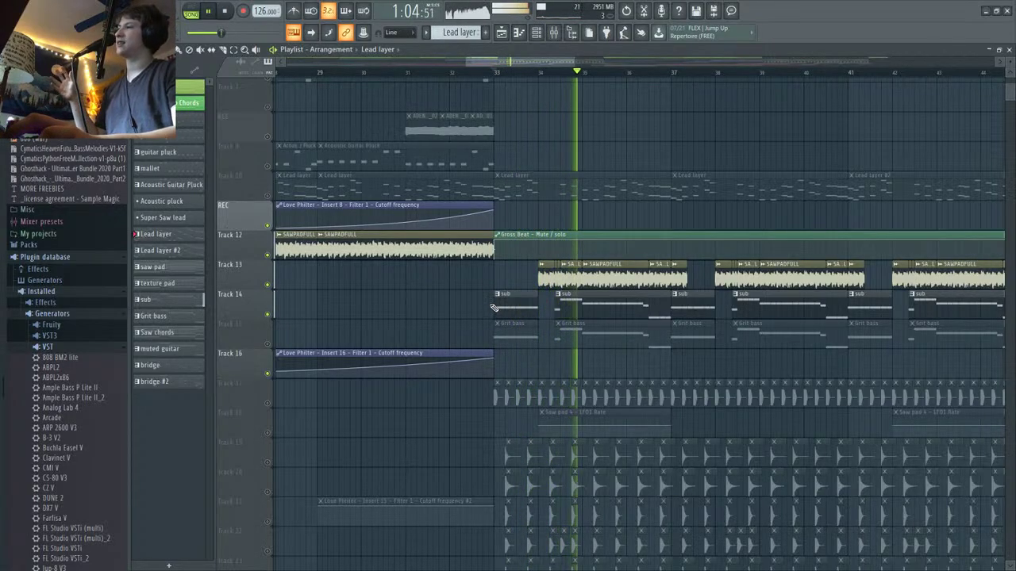
{"action": "key", "text": "space"}
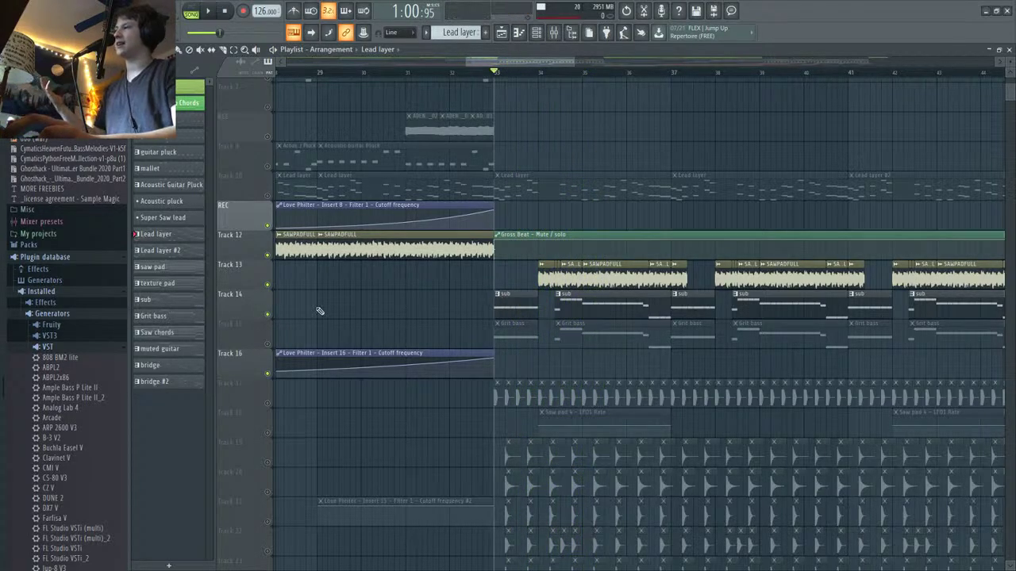
Step: Unmute Track 15 with the Grit bass clips, play it with the sub from bar 33, and stop
{"action": "left_click", "coordinate": [268, 346]}
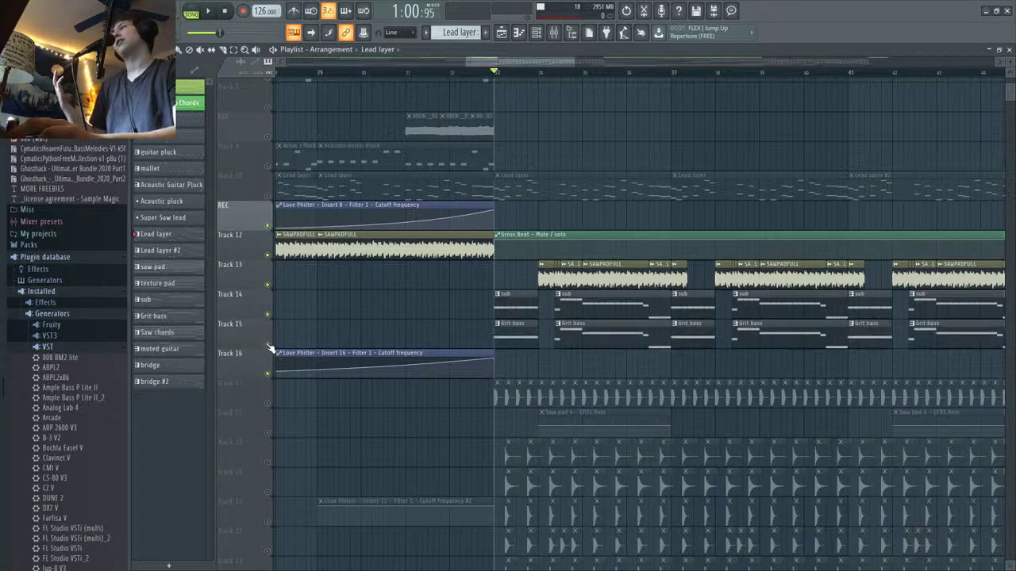
{"action": "key", "text": "space"}
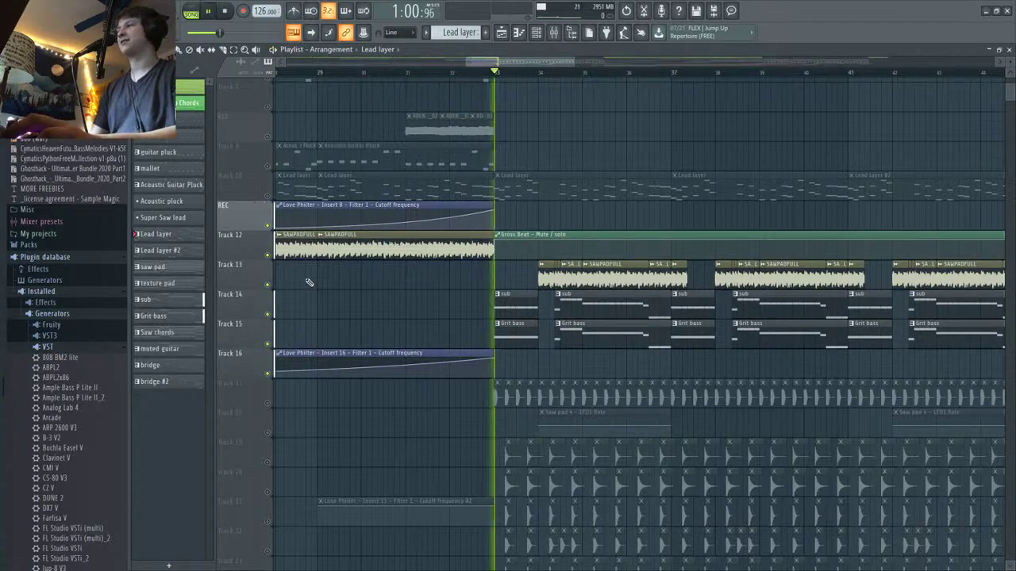
{"action": "key", "text": "space"}
{"action": "key", "text": "space"}
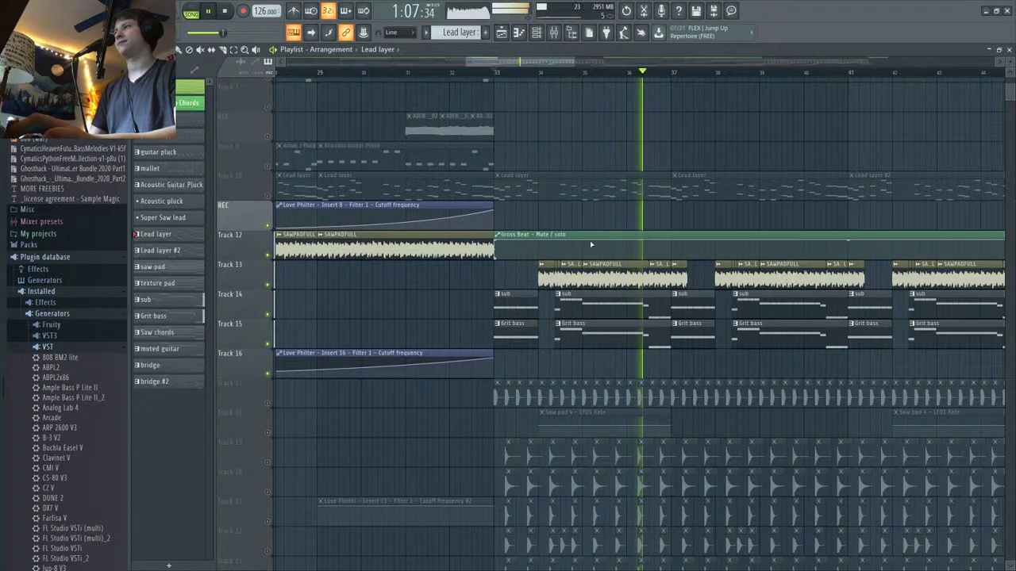
{"action": "key", "text": "space"}
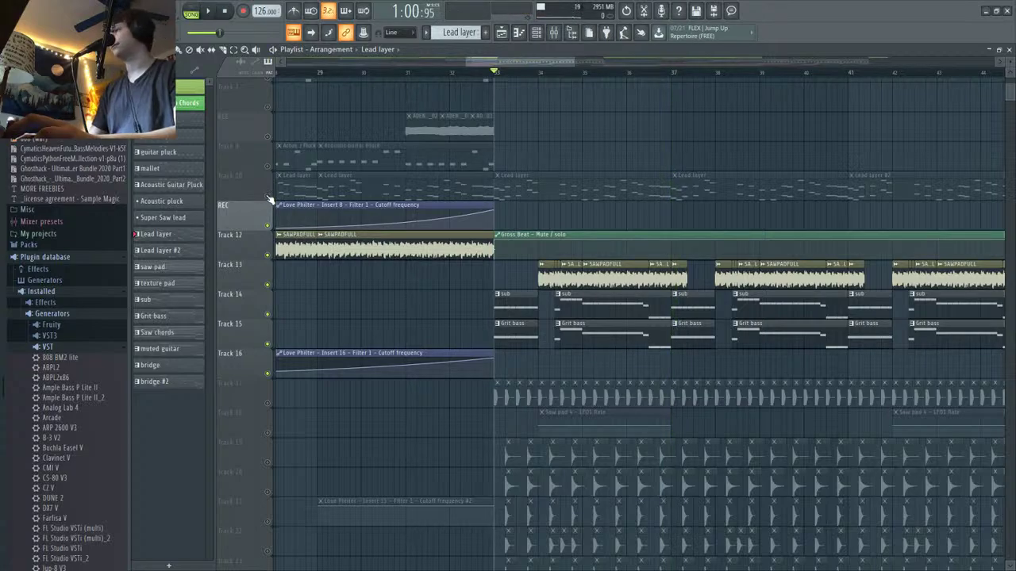
Step: Unmute Track 10 with the Lead layer clips and play it with the bass and saw pads from bar 33
{"action": "left_click", "coordinate": [268, 196]}
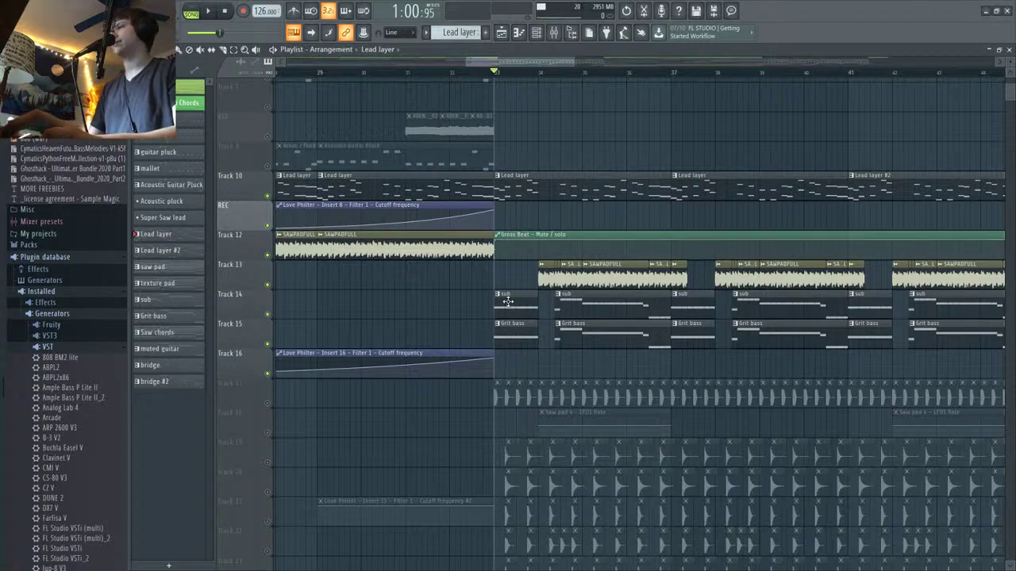
{"action": "scroll", "coordinate": [507, 300], "scroll_direction": "down", "scroll_amount": 4}
{"action": "key", "text": "space"}
{"action": "scroll", "coordinate": [420, 281], "scroll_direction": "up", "scroll_amount": 6}
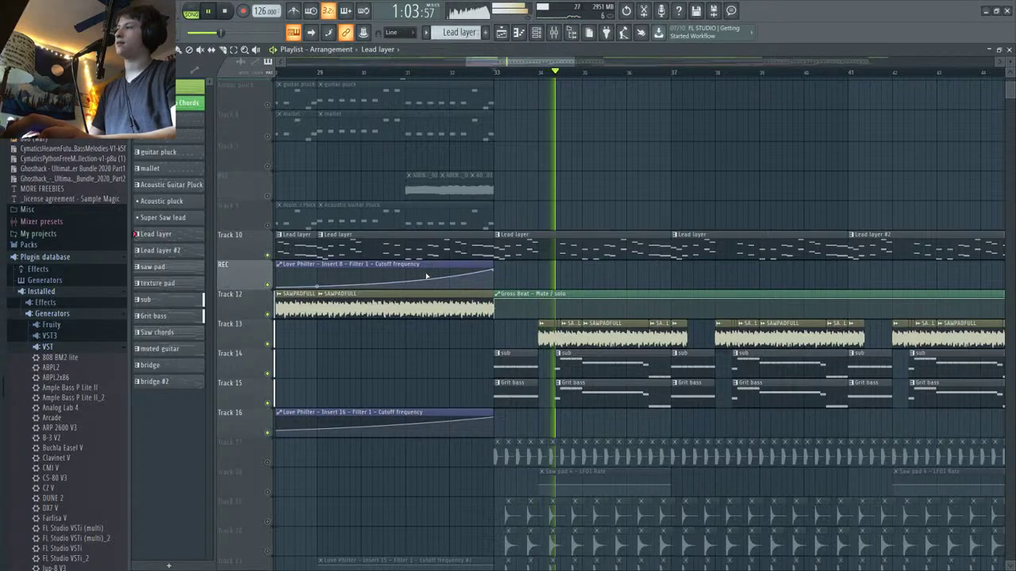
{"action": "scroll", "coordinate": [442, 274], "scroll_direction": "down", "scroll_amount": 6}
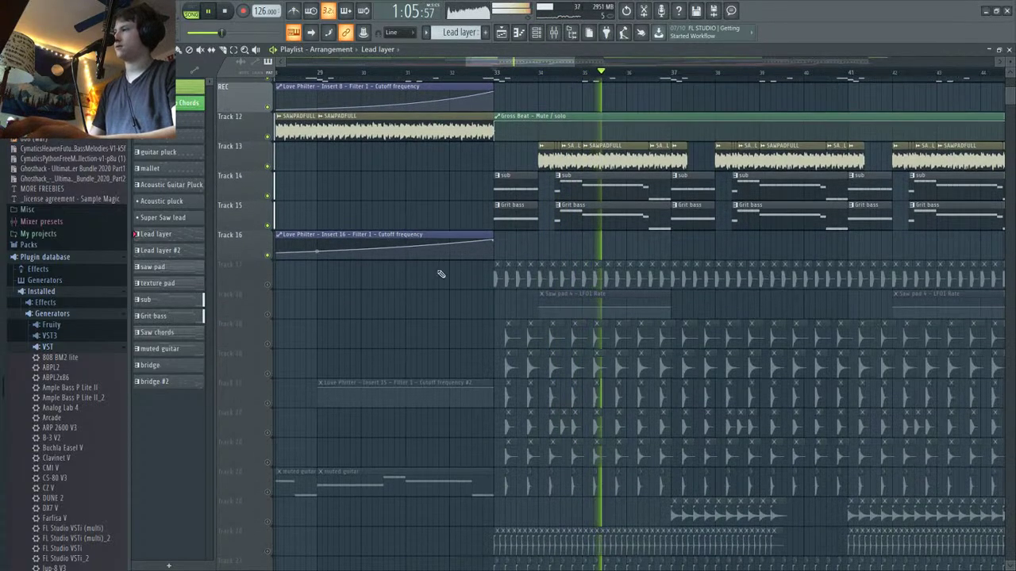
Step: Unmute the layered snare tracks, Track 19 to Track 24, and stop playback
{"action": "scroll", "coordinate": [398, 402], "scroll_direction": "down", "scroll_amount": 6}
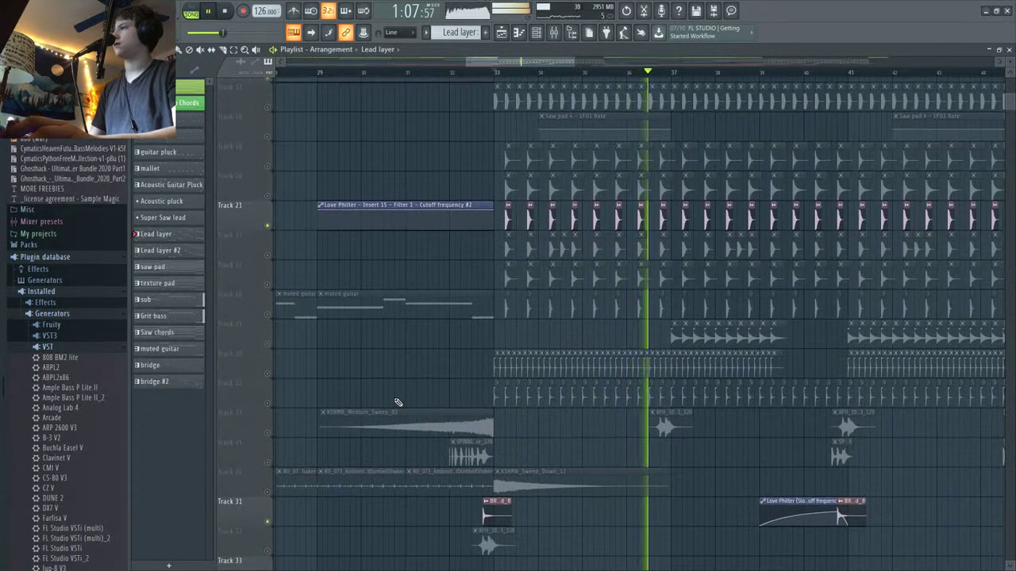
{"action": "scroll", "coordinate": [399, 403], "scroll_direction": "up", "scroll_amount": 7}
{"action": "key", "text": "space"}
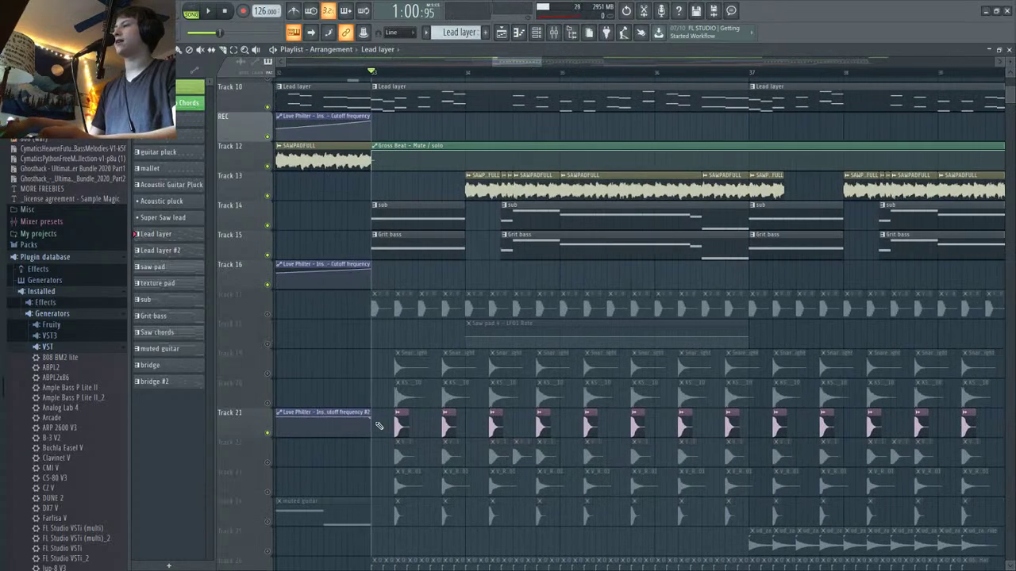
{"action": "scroll", "coordinate": [379, 426], "scroll_direction": "up", "scroll_amount": 3}
{"action": "left_click", "coordinate": [270, 373]}
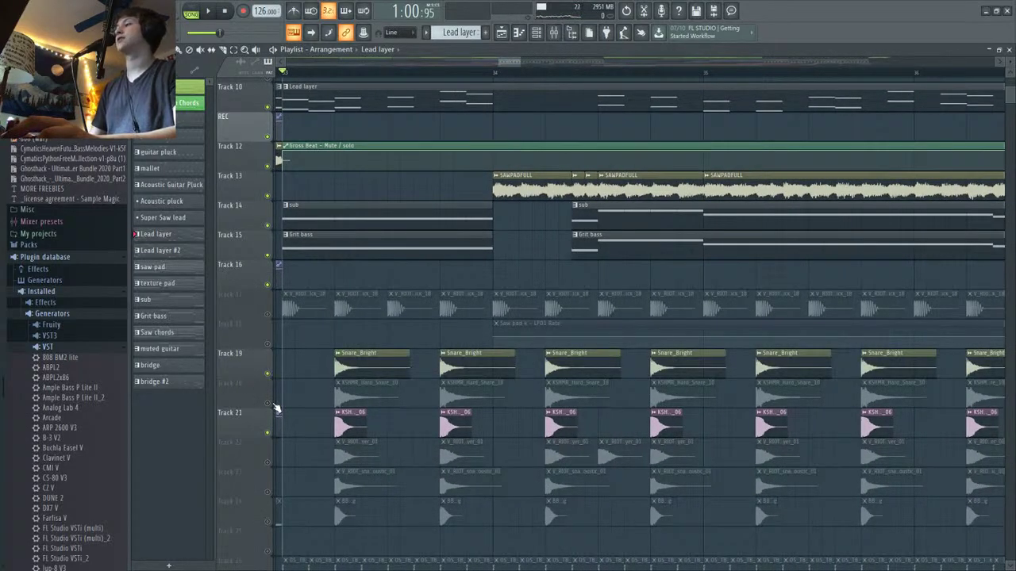
{"action": "left_click", "coordinate": [271, 404]}
{"action": "left_click", "coordinate": [268, 464]}
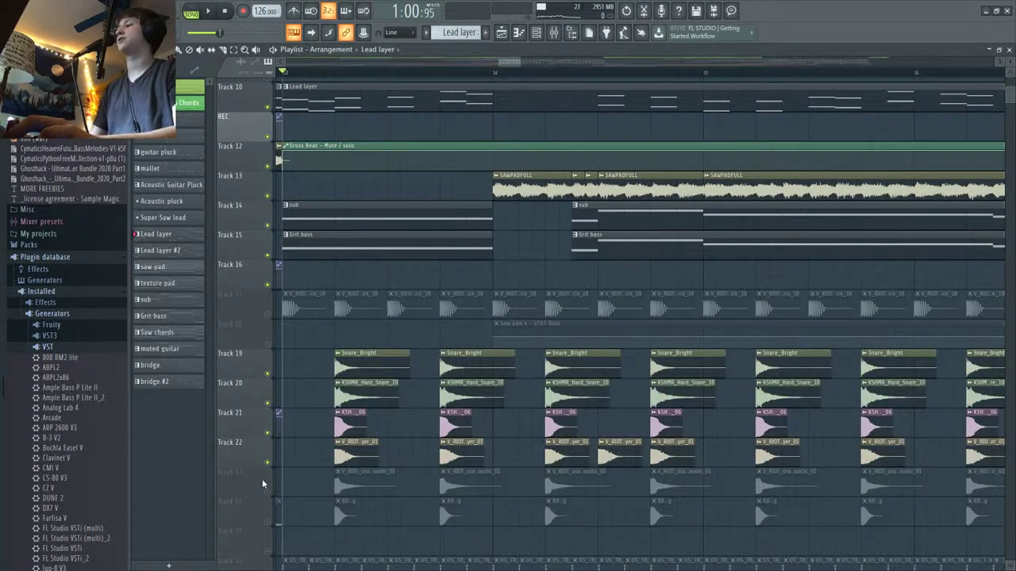
{"action": "left_click", "coordinate": [267, 492]}
{"action": "left_click", "coordinate": [268, 523]}
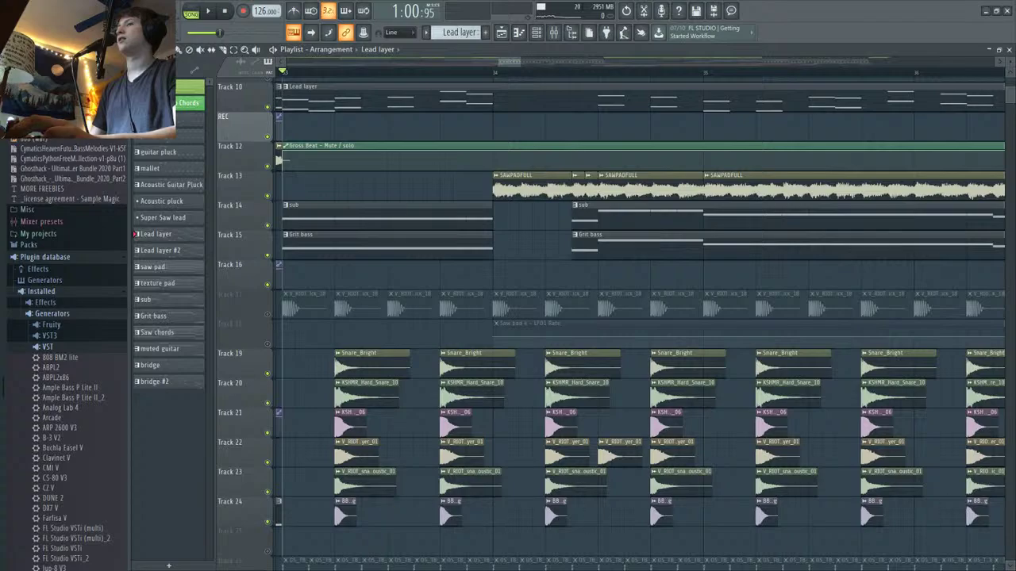
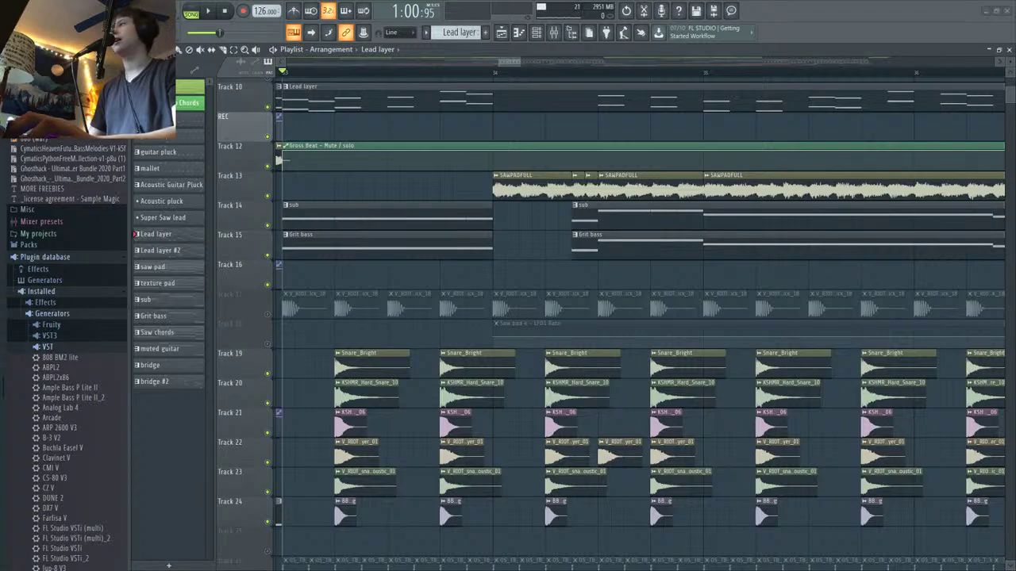
Step: Play the arrangement with the snare layers from bar 33, examine the clips up close, and stop playback
{"action": "key", "text": "space"}
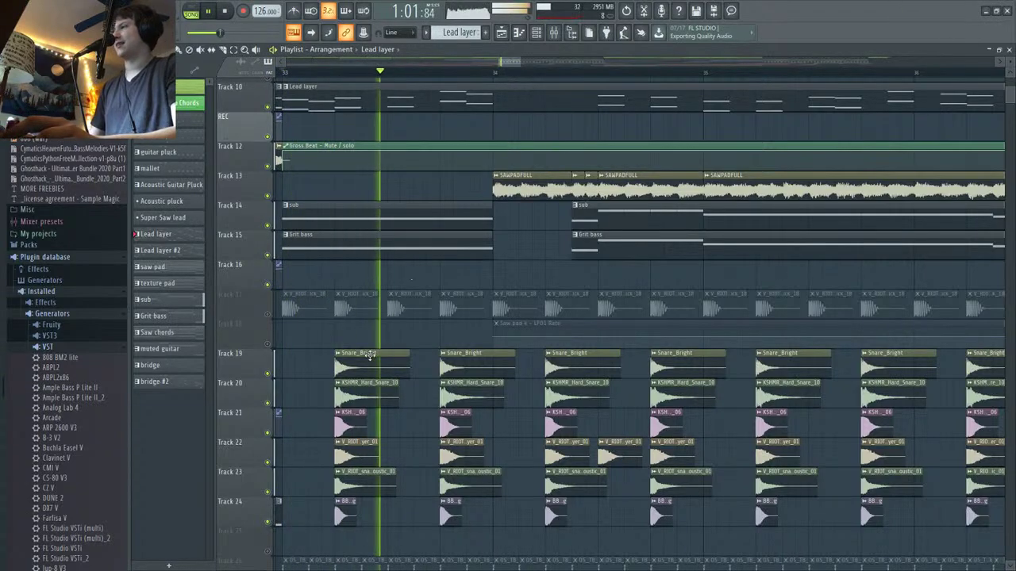
{"action": "scroll", "coordinate": [434, 318], "scroll_direction": "down", "scroll_amount": 4}
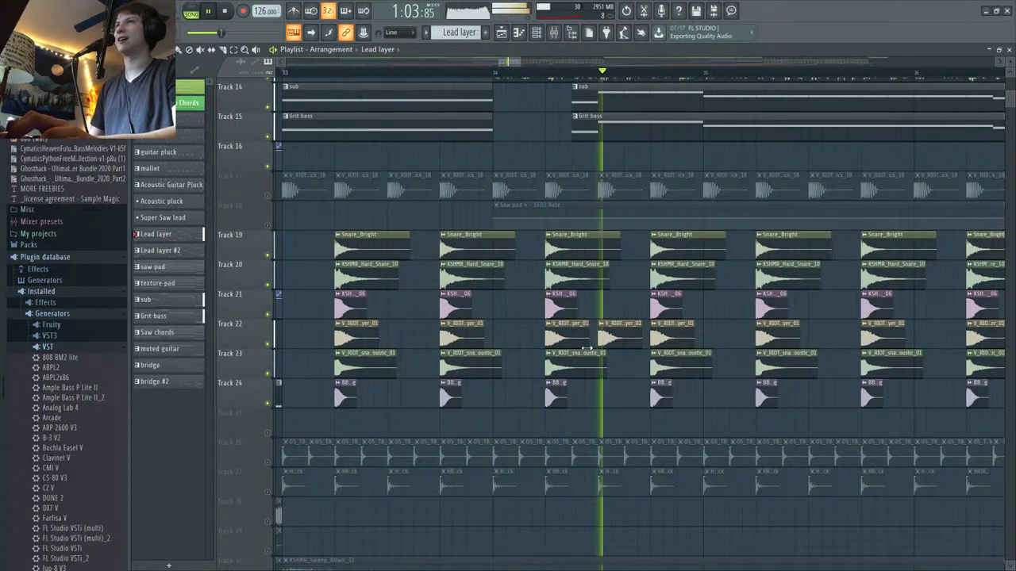
{"action": "scroll", "coordinate": [585, 347], "scroll_direction": "up", "scroll_amount": 2, "text": "ctrl"}
{"action": "scroll", "coordinate": [585, 348], "scroll_direction": "down", "scroll_amount": 2, "text": "ctrl"}
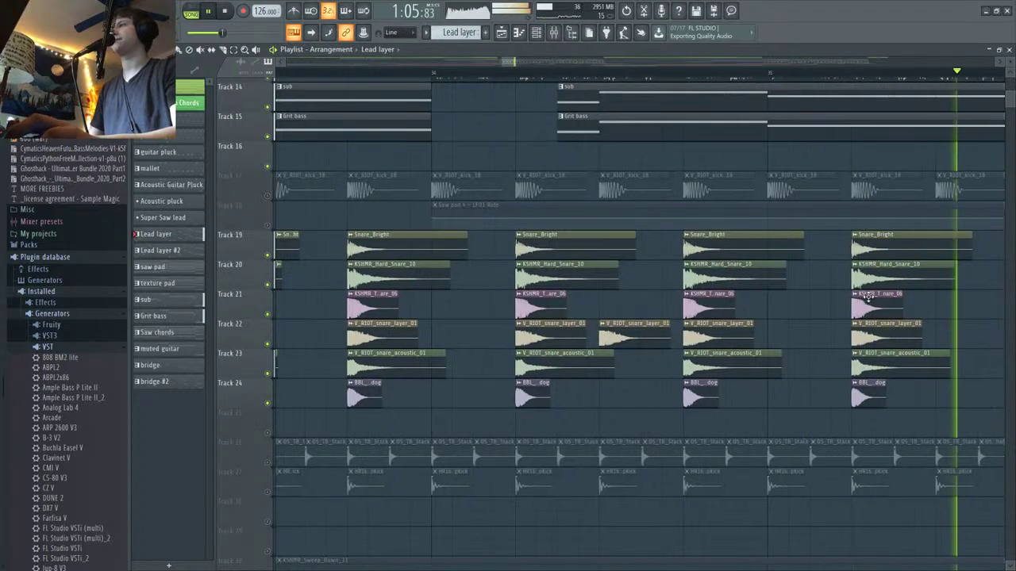
{"action": "scroll", "coordinate": [793, 291], "scroll_direction": "up", "scroll_amount": 2, "text": "ctrl"}
{"action": "scroll", "coordinate": [792, 297], "scroll_direction": "down", "scroll_amount": 3, "text": "ctrl"}
{"action": "scroll", "coordinate": [792, 297], "scroll_direction": "down", "scroll_amount": 3, "text": "ctrl"}
{"action": "key", "text": "space"}
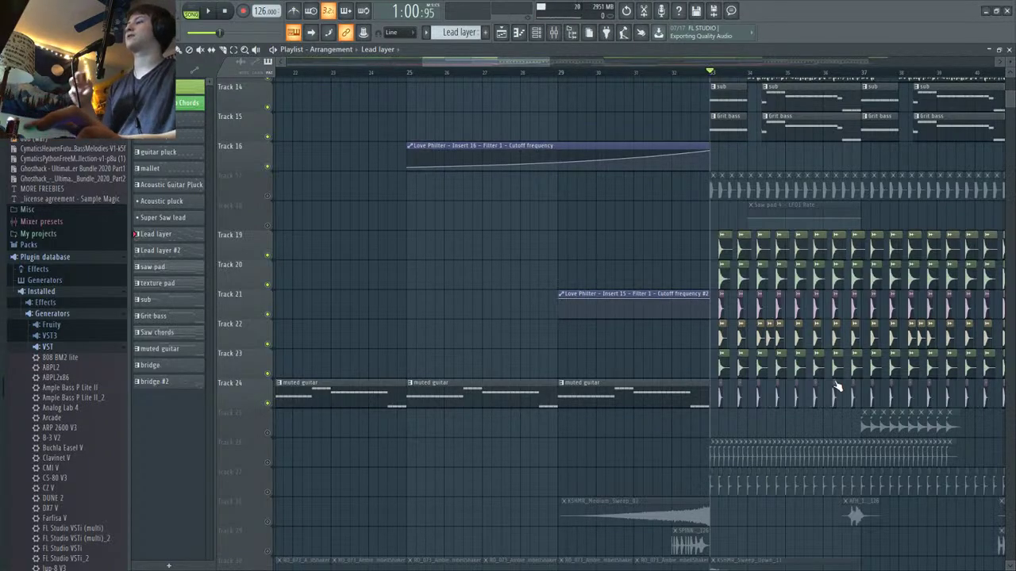
Step: Unmute Track 17 with the kick clips and Track 25 below the muted guitar, and play briefly from bar 33
{"action": "scroll", "coordinate": [703, 449], "scroll_direction": "up", "scroll_amount": 3}
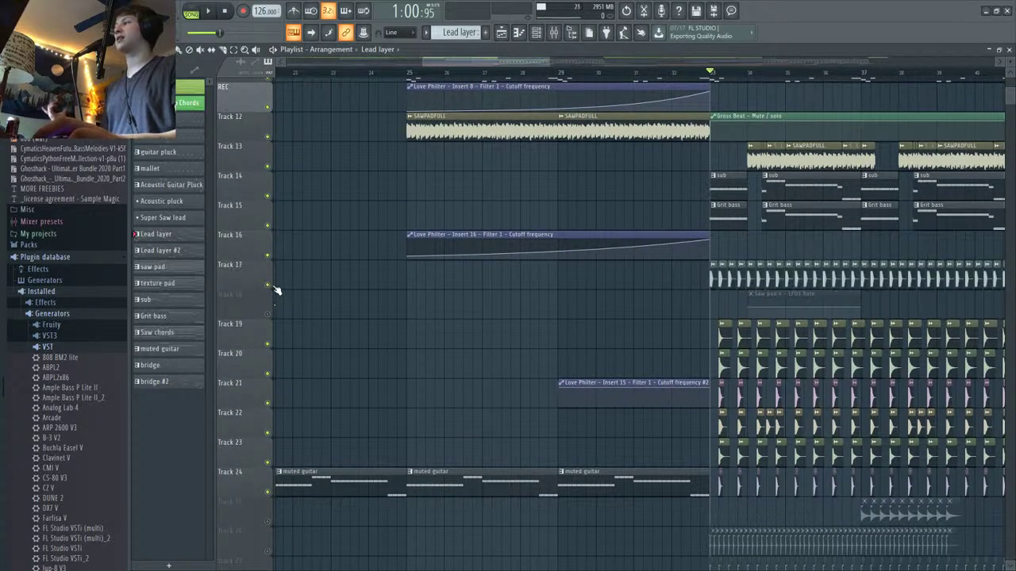
{"action": "scroll", "coordinate": [774, 447], "scroll_direction": "down", "scroll_amount": 6}
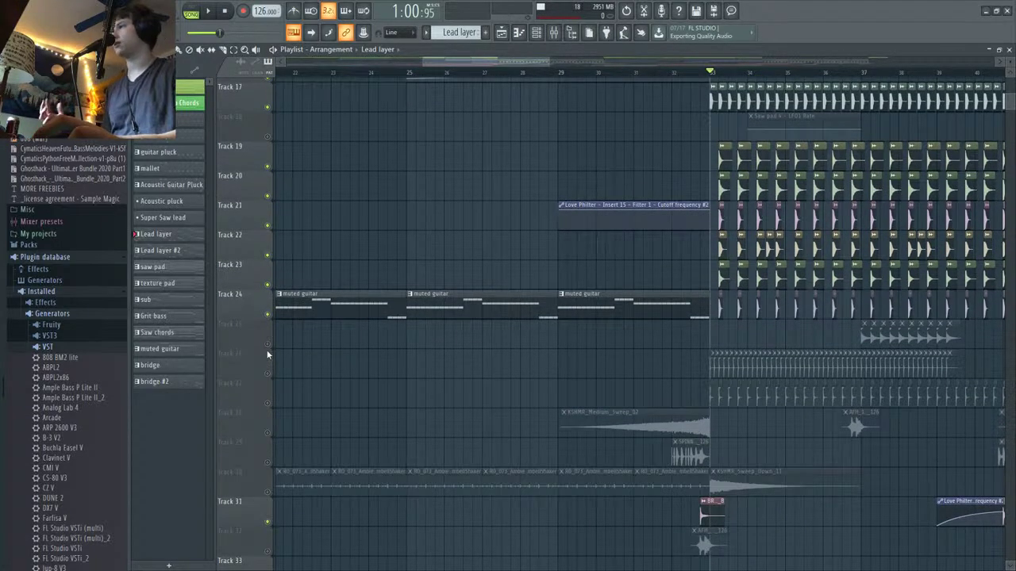
{"action": "left_click", "coordinate": [267, 346]}
{"action": "key", "text": "space"}
{"action": "key", "text": "space"}
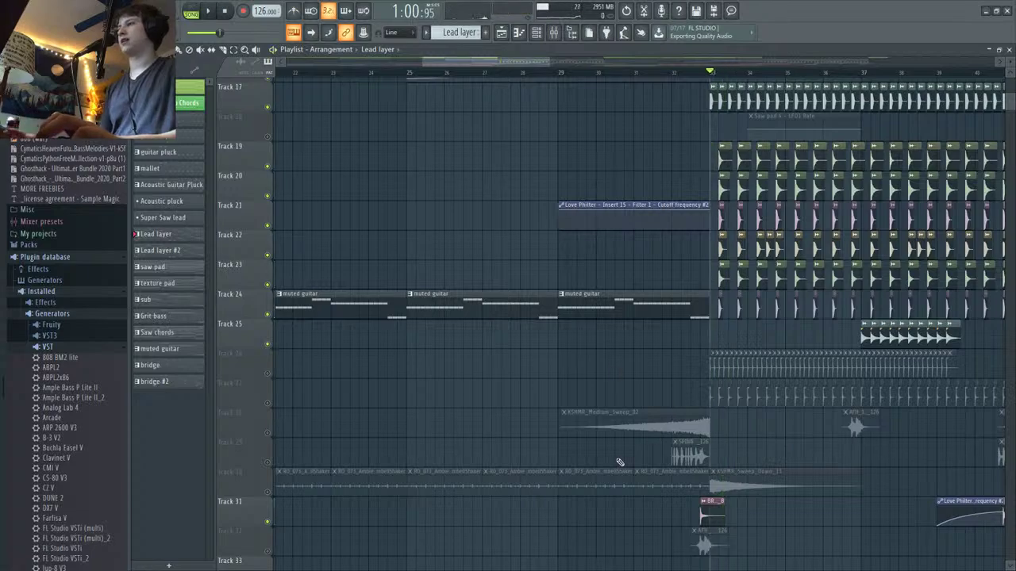
Step: Unmute Track 27 and examine the drum clips around bar 33
{"action": "left_click", "coordinate": [267, 404]}
{"action": "scroll", "coordinate": [671, 368], "scroll_direction": "up", "scroll_amount": 3}
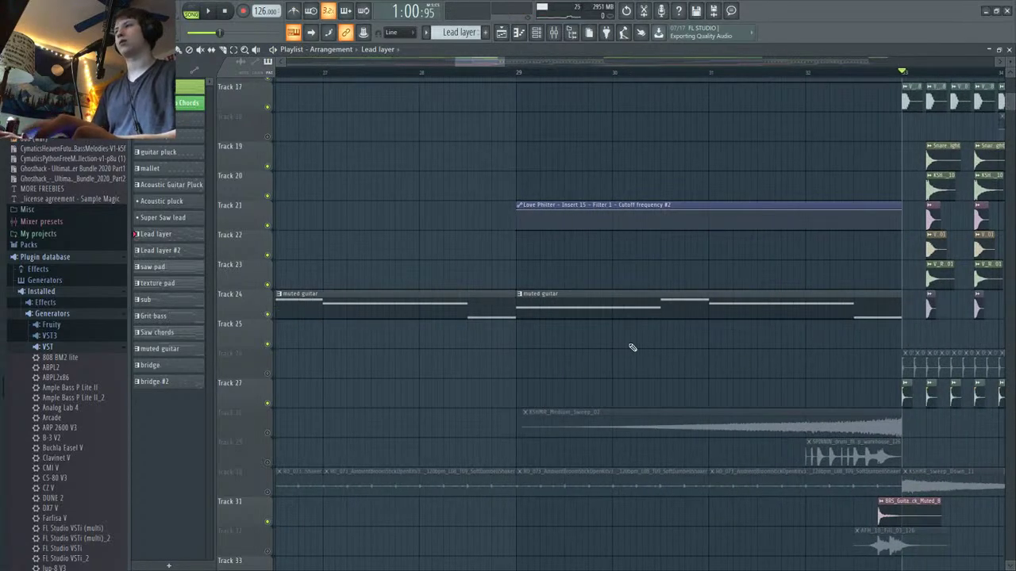
{"action": "scroll", "coordinate": [873, 390], "scroll_direction": "down", "scroll_amount": 4}
{"action": "scroll", "coordinate": [873, 390], "scroll_direction": "up", "scroll_amount": 3}
{"action": "scroll", "coordinate": [325, 300], "scroll_direction": "up", "scroll_amount": 6}
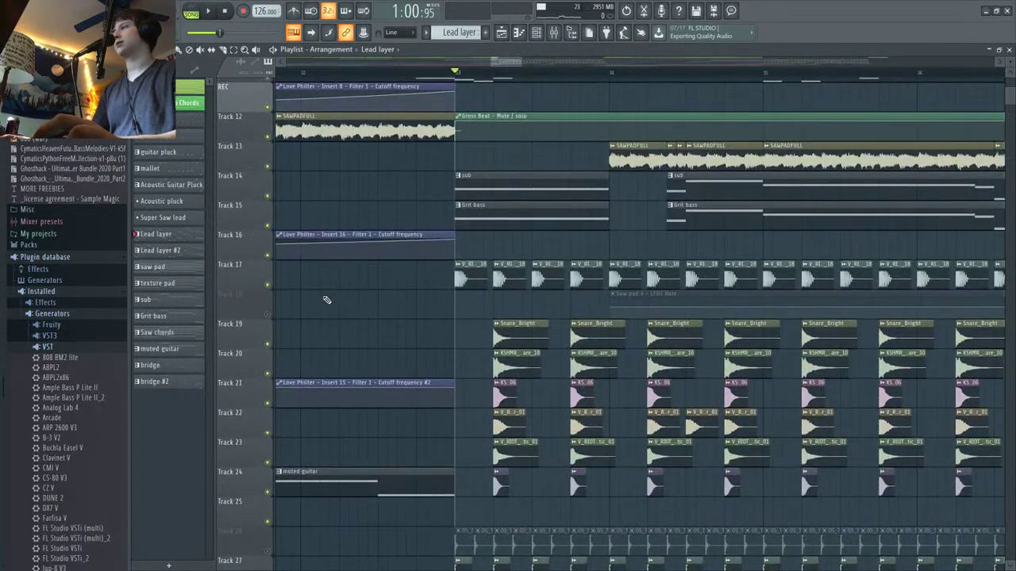
Step: Solo Track 17, play it from bar 33, and add Track 27 with the HR16 kick clips
{"action": "right_click", "coordinate": [267, 286]}
{"action": "key", "text": "space"}
{"action": "scroll", "coordinate": [269, 333], "scroll_direction": "down", "scroll_amount": 7}
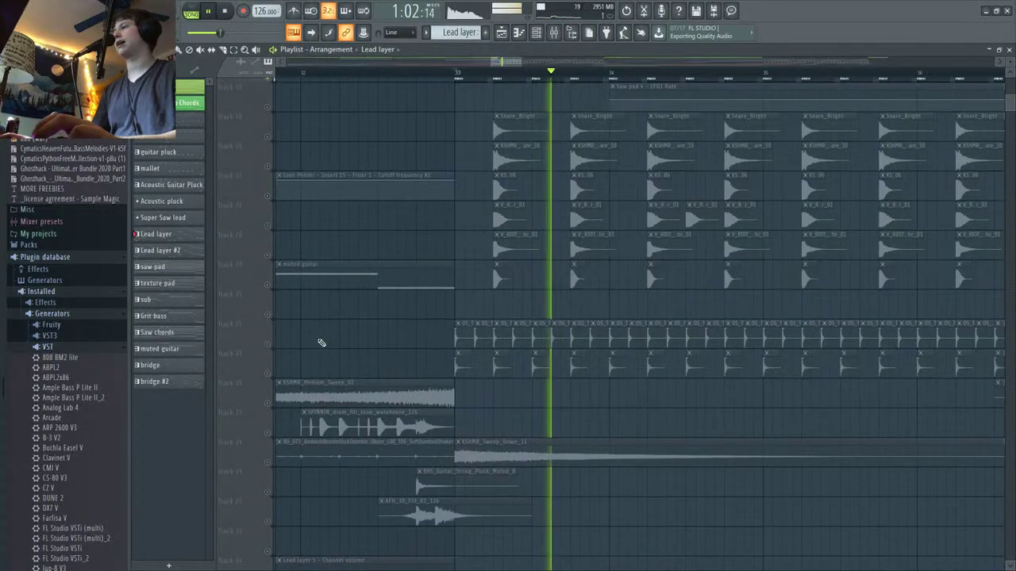
{"action": "left_click", "coordinate": [269, 371]}
{"action": "scroll", "coordinate": [612, 419], "scroll_direction": "up", "scroll_amount": 3}
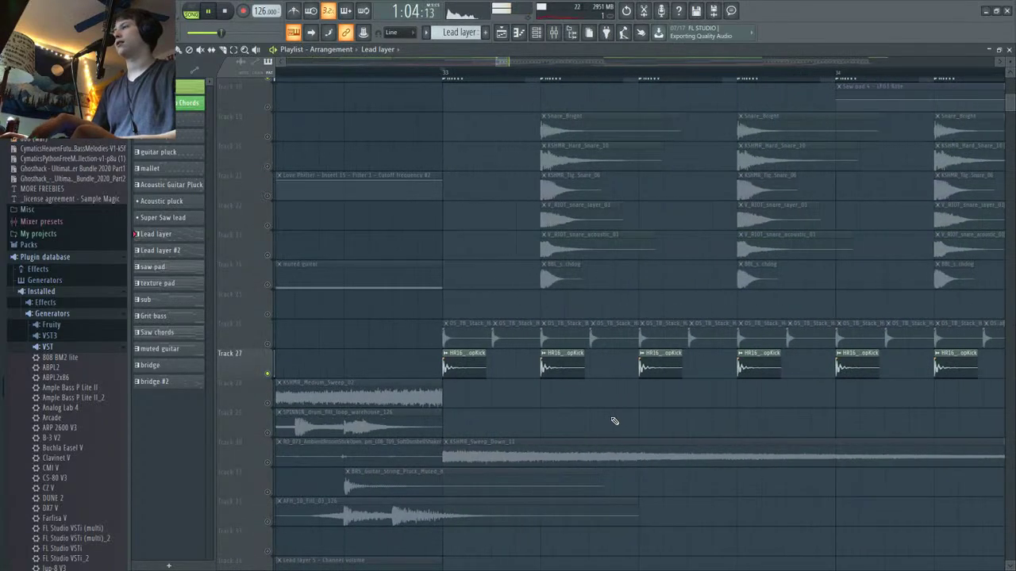
{"action": "scroll", "coordinate": [423, 368], "scroll_direction": "down", "scroll_amount": 1}
{"action": "scroll", "coordinate": [555, 397], "scroll_direction": "down", "scroll_amount": 5}
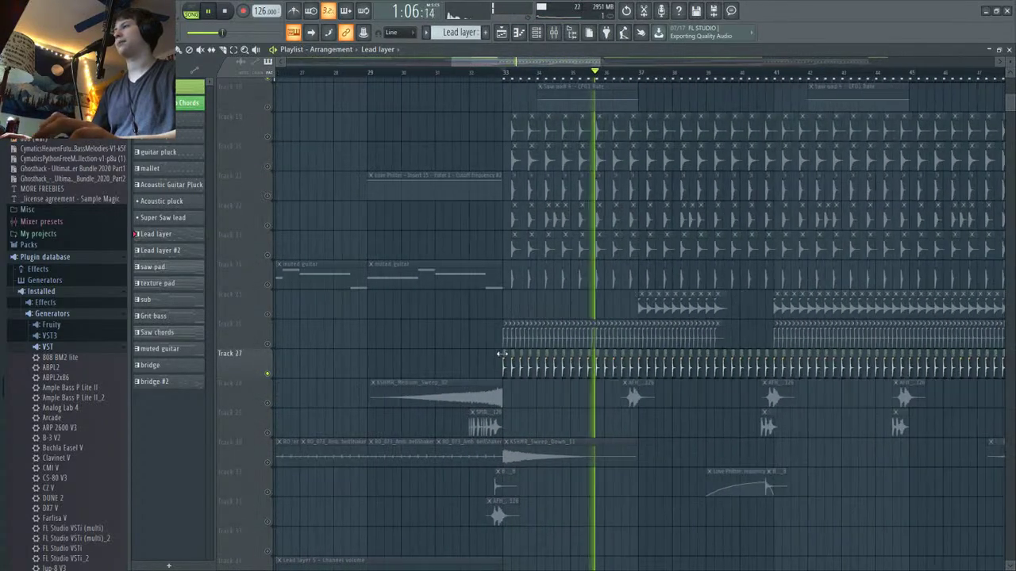
Step: Add Track 26 and Track 25 to the soloed drums, restarting playback from bar 33 between them
{"action": "left_click", "coordinate": [267, 343]}
{"action": "scroll", "coordinate": [389, 362], "scroll_direction": "down", "scroll_amount": 6}
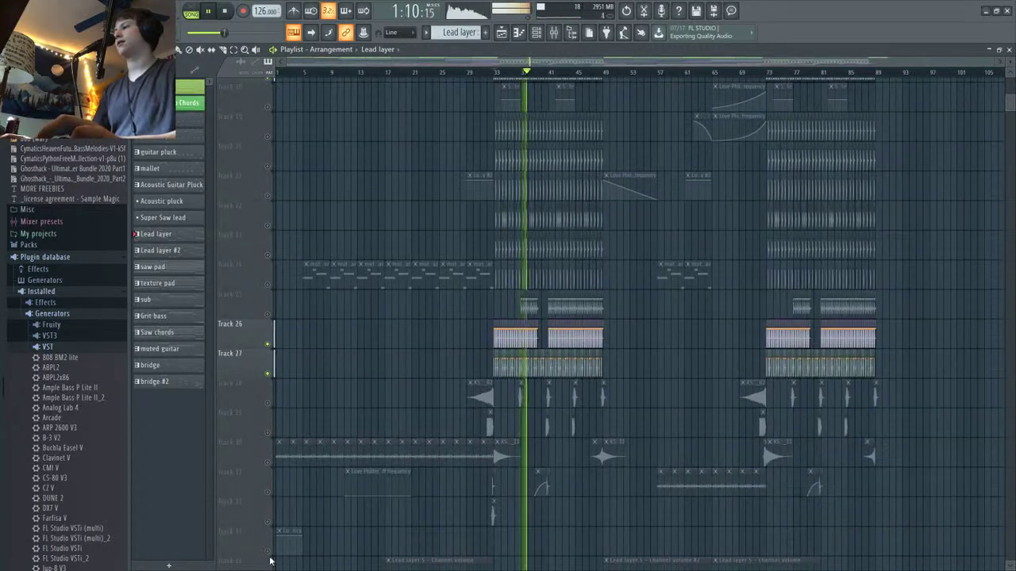
{"action": "scroll", "coordinate": [508, 356], "scroll_direction": "up", "scroll_amount": 2}
{"action": "scroll", "coordinate": [508, 357], "scroll_direction": "up", "scroll_amount": 6}
{"action": "key", "text": "space"}
{"action": "key", "text": "space"}
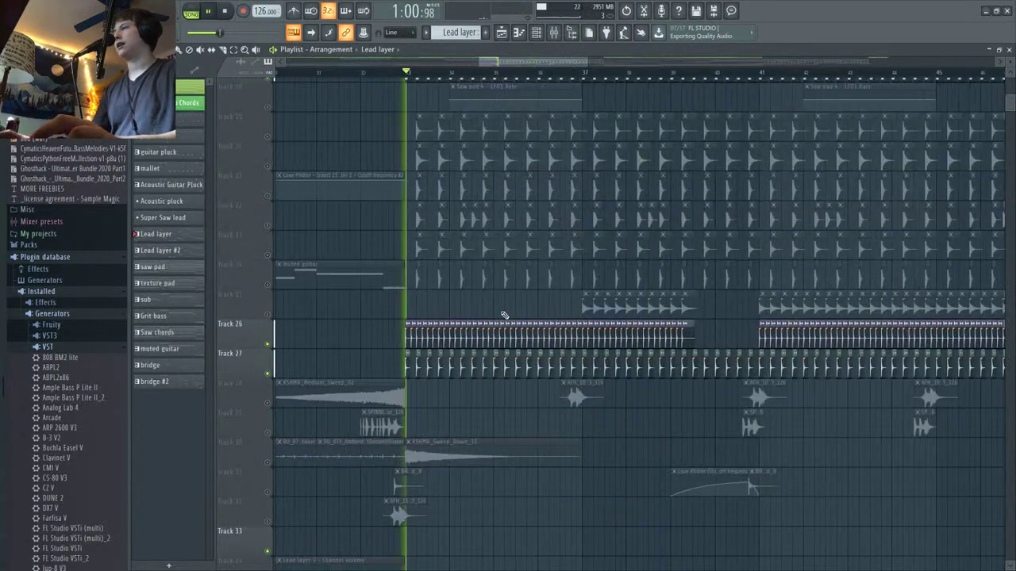
{"action": "left_click", "coordinate": [268, 314]}
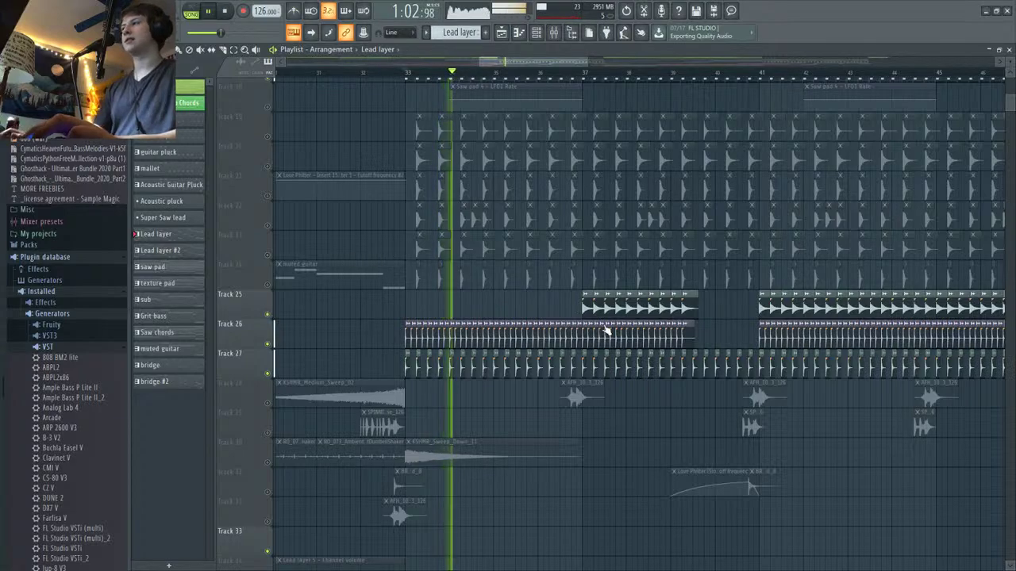
Step: Listen to the drum tracks while switching Track 18 with the Saw pad 4 LFO1 Rate automation on and off again
{"action": "scroll", "coordinate": [618, 429], "scroll_direction": "up", "scroll_amount": 4}
{"action": "scroll", "coordinate": [603, 397], "scroll_direction": "up", "scroll_amount": 2}
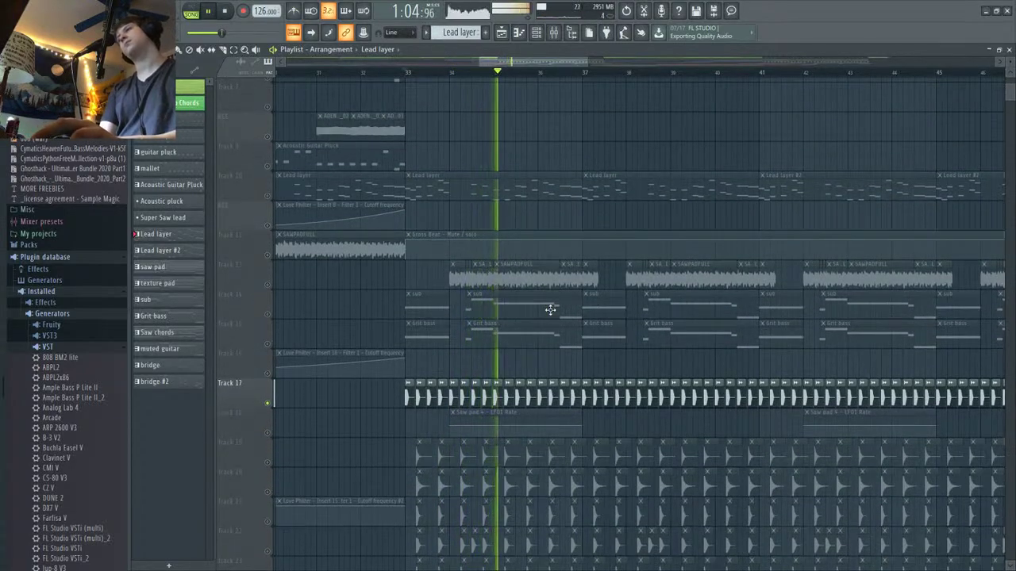
{"action": "scroll", "coordinate": [528, 302], "scroll_direction": "down", "scroll_amount": 6}
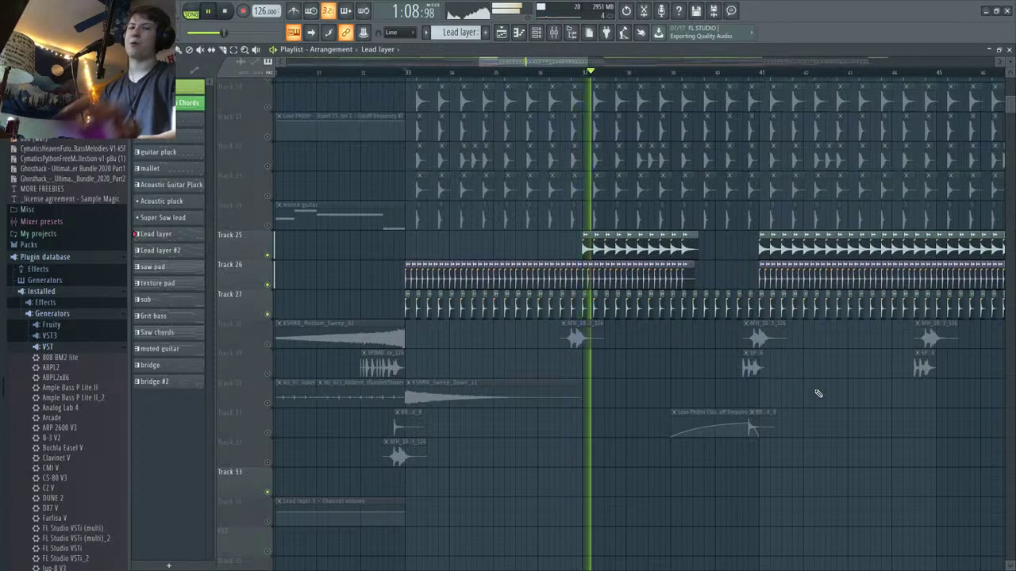
{"action": "scroll", "coordinate": [567, 288], "scroll_direction": "up", "scroll_amount": 3}
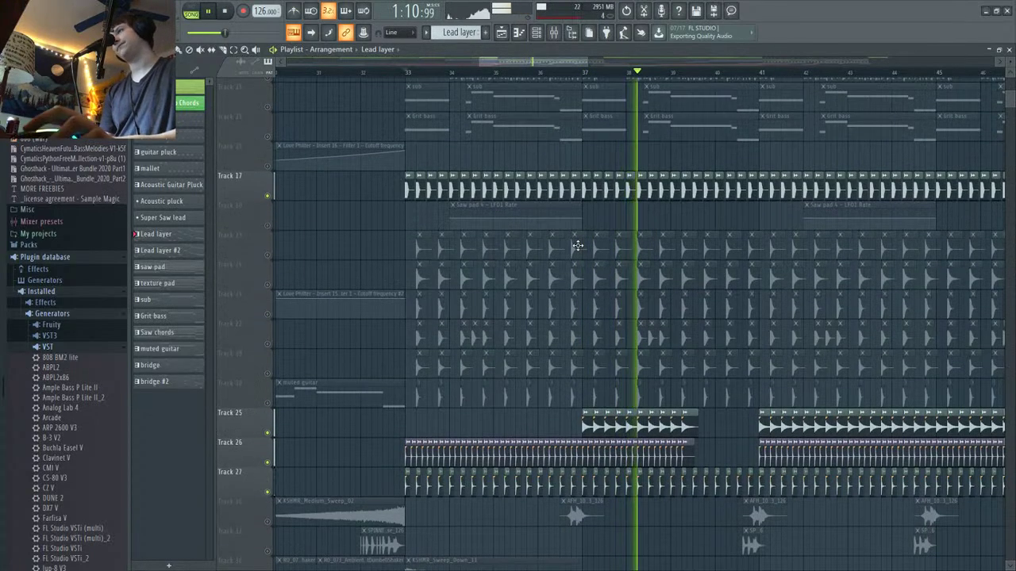
{"action": "left_click", "coordinate": [268, 226]}
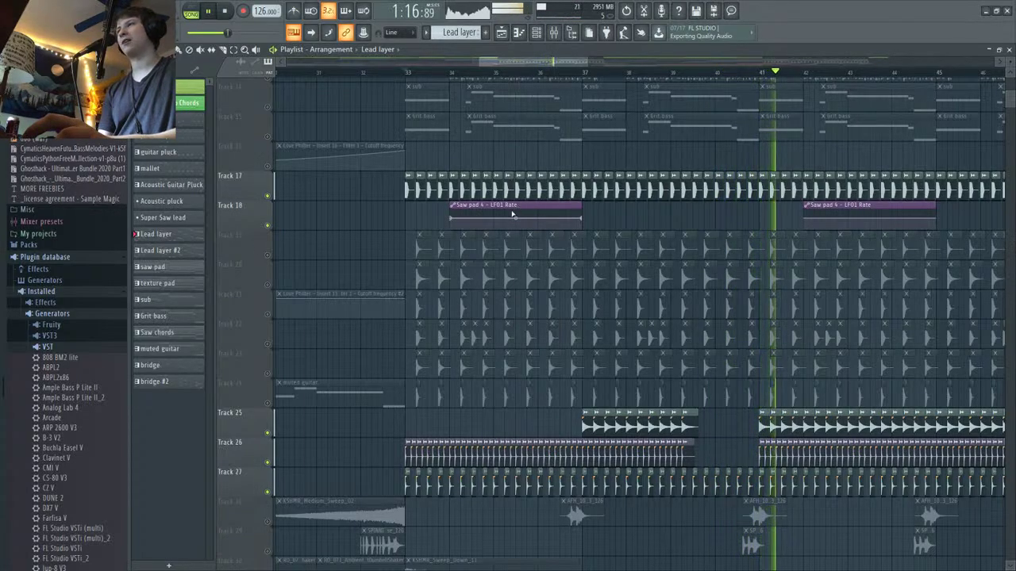
{"action": "left_click", "coordinate": [271, 215]}
Step: Unmute Track 28, Track 29 and Track 30 with the sweeps and fill clips during playback
{"action": "scroll", "coordinate": [383, 281], "scroll_direction": "down", "scroll_amount": 7}
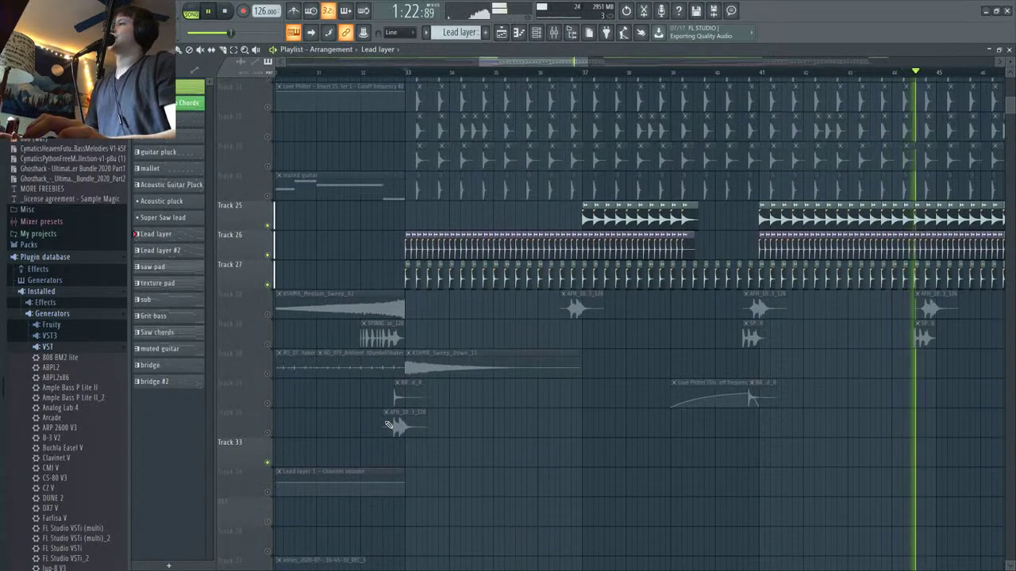
{"action": "left_click", "coordinate": [267, 314]}
{"action": "left_click", "coordinate": [267, 344]}
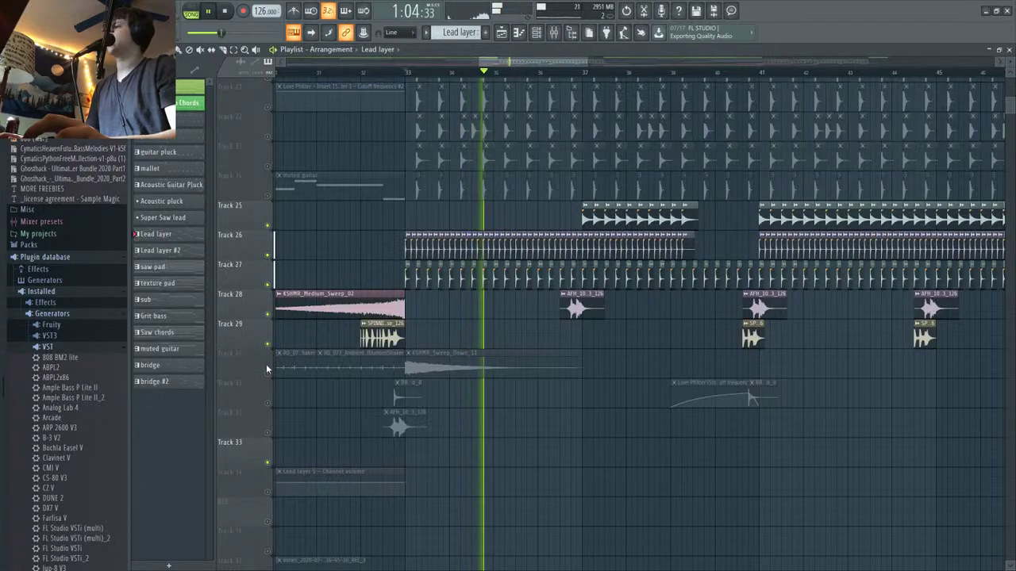
{"action": "left_click", "coordinate": [268, 373]}
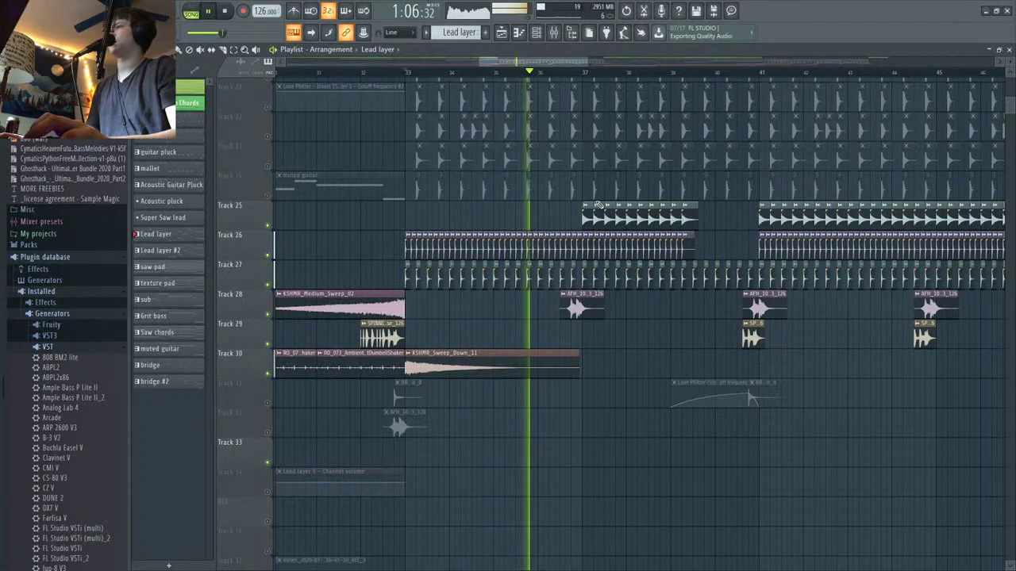
Step: Unmute the layered snare tracks, from Track 24 up to Track 19, while the drums play
{"action": "scroll", "coordinate": [255, 310], "scroll_direction": "up", "scroll_amount": 5}
{"action": "left_click", "coordinate": [267, 344]}
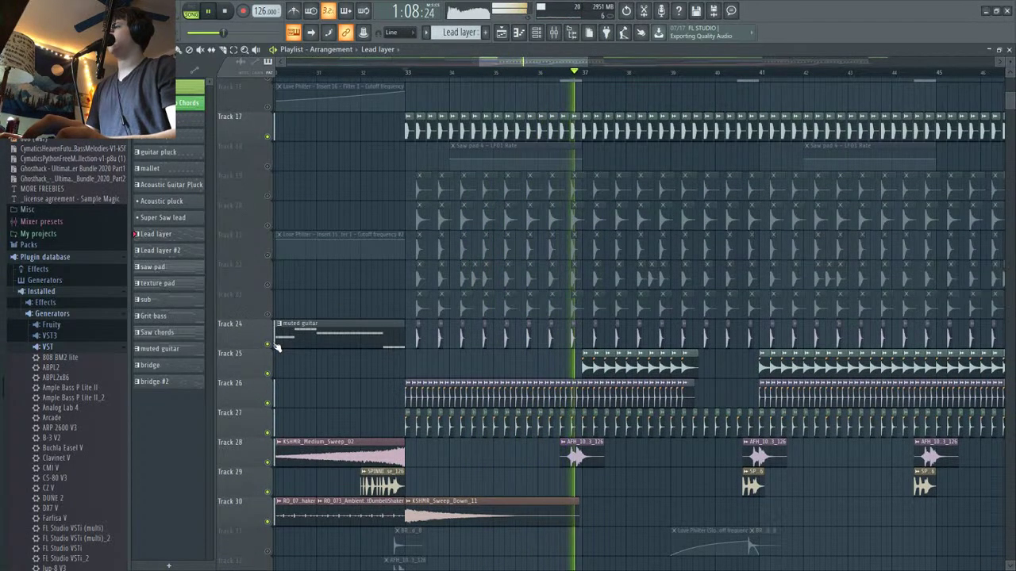
{"action": "left_click", "coordinate": [267, 314]}
{"action": "left_click", "coordinate": [267, 285]}
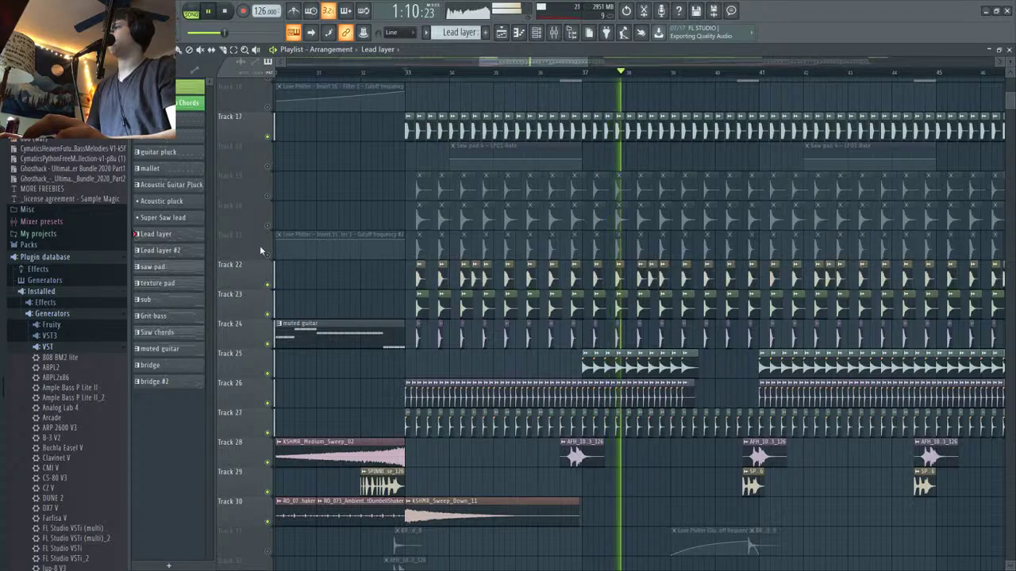
{"action": "left_click", "coordinate": [266, 255]}
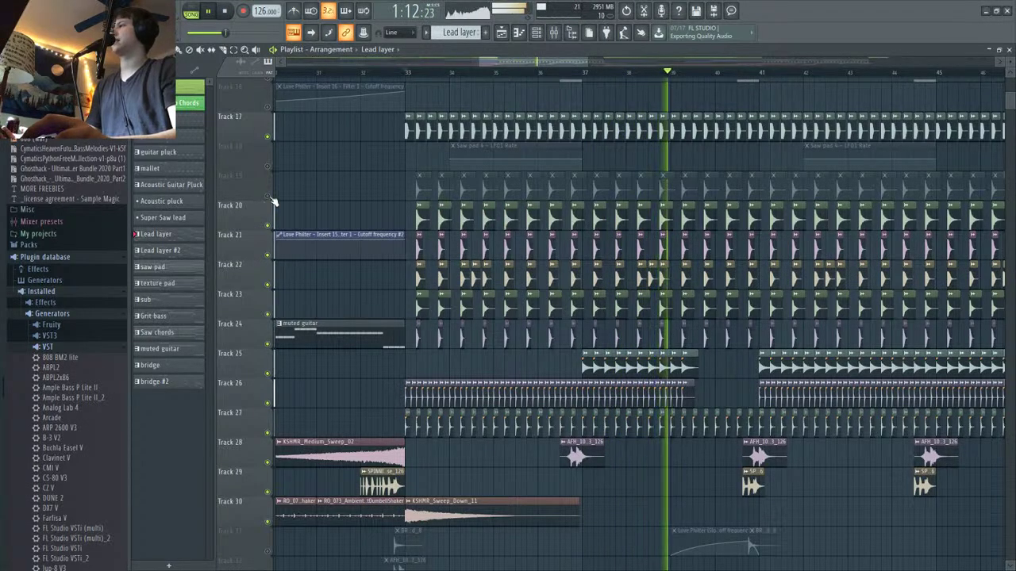
Step: Unmute Track 31 with the Love Philter cutoff automation and the muted guitar pluck before bar 41
{"action": "scroll", "coordinate": [804, 412], "scroll_direction": "down", "scroll_amount": 7}
{"action": "scroll", "coordinate": [844, 386], "scroll_direction": "up", "scroll_amount": 3}
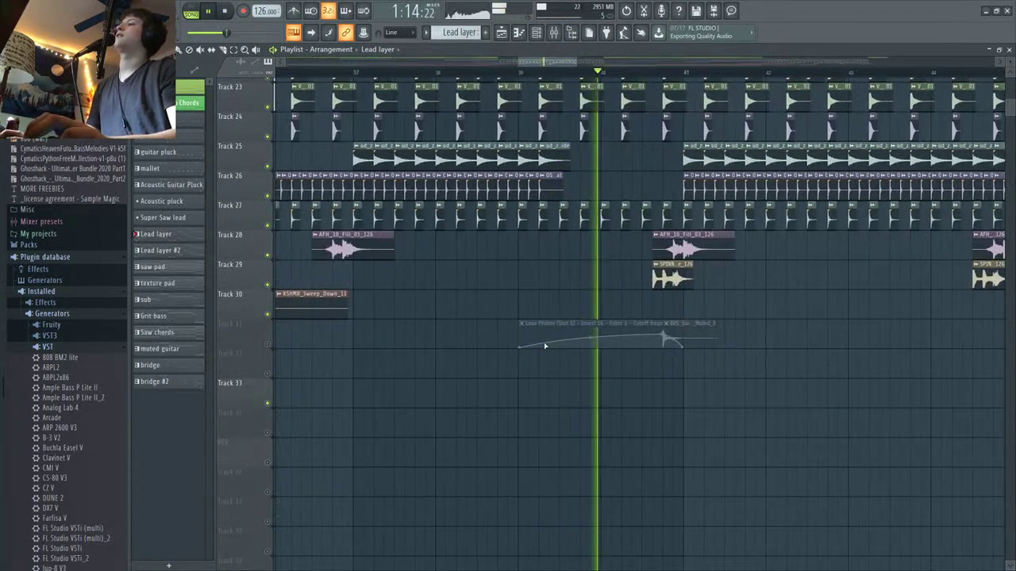
{"action": "left_click", "coordinate": [268, 343]}
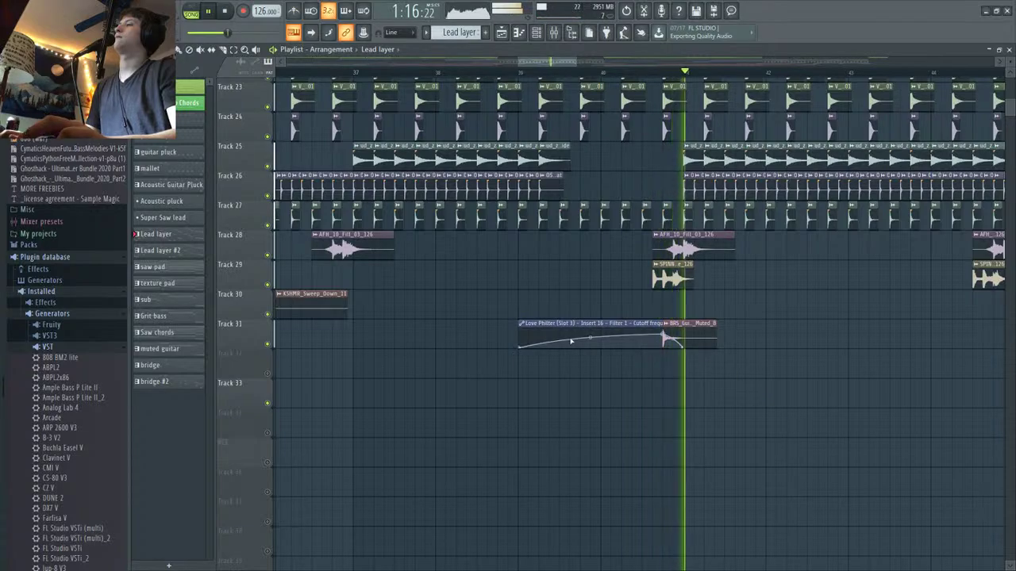
Step: Unmute Track 18 with the LFO rate automation and Tracks 15, 14 and 13 with the Grit bass, sub and saw pads
{"action": "scroll", "coordinate": [635, 324], "scroll_direction": "down", "scroll_amount": 8}
{"action": "scroll", "coordinate": [635, 324], "scroll_direction": "up", "scroll_amount": 12}
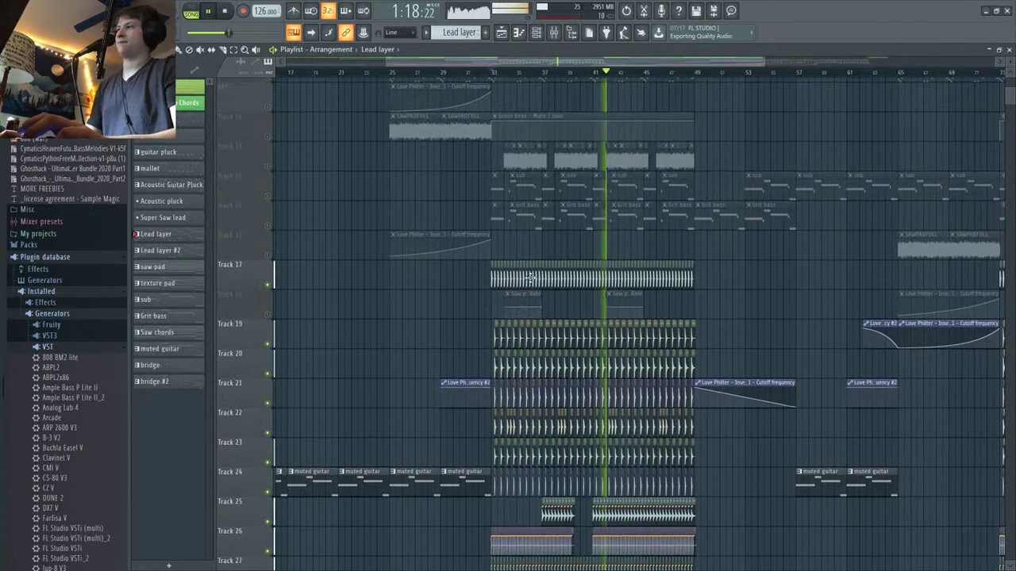
{"action": "scroll", "coordinate": [261, 418], "scroll_direction": "up", "scroll_amount": 6}
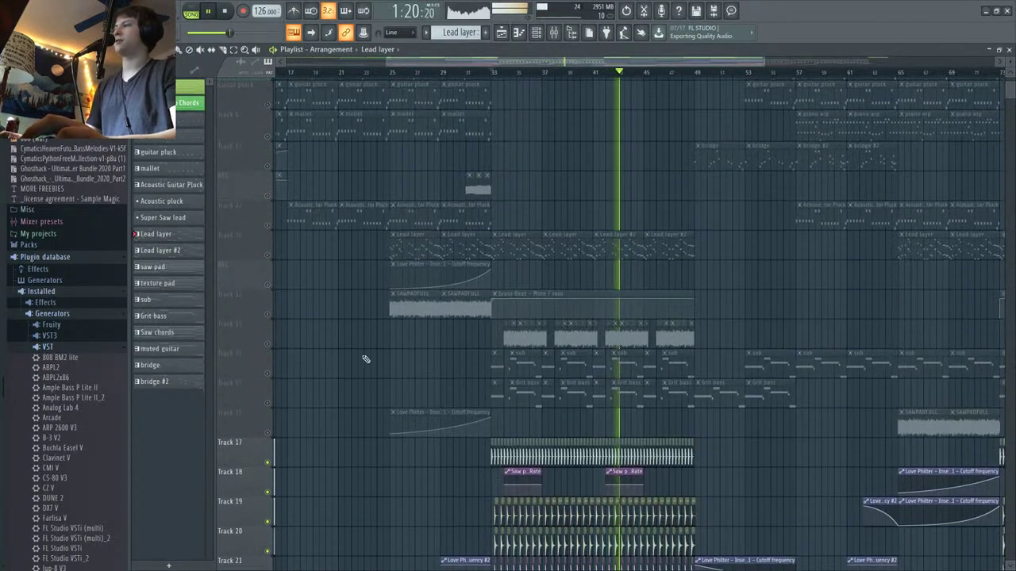
{"action": "left_click", "coordinate": [267, 404]}
{"action": "left_click", "coordinate": [268, 374]}
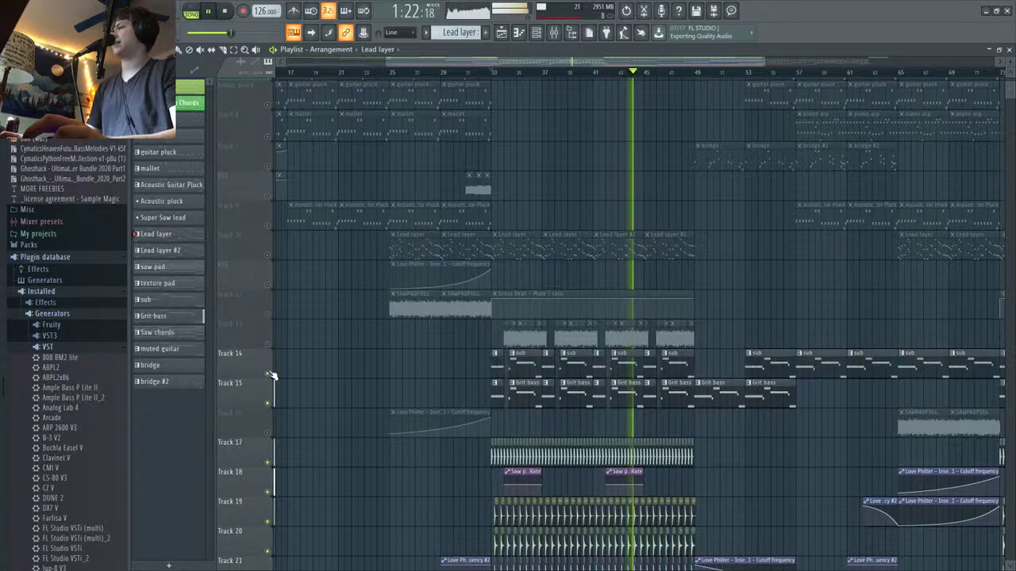
{"action": "left_click", "coordinate": [270, 346]}
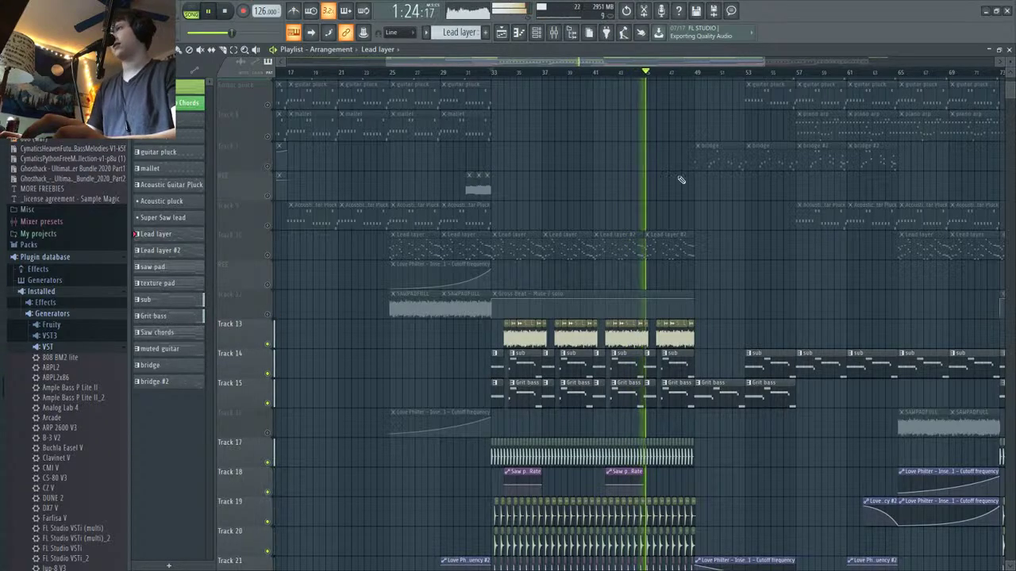
Step: Restart playback from bar 33 and toggle the solo on Track 13 so that all tracks are active
{"action": "key", "text": "space"}
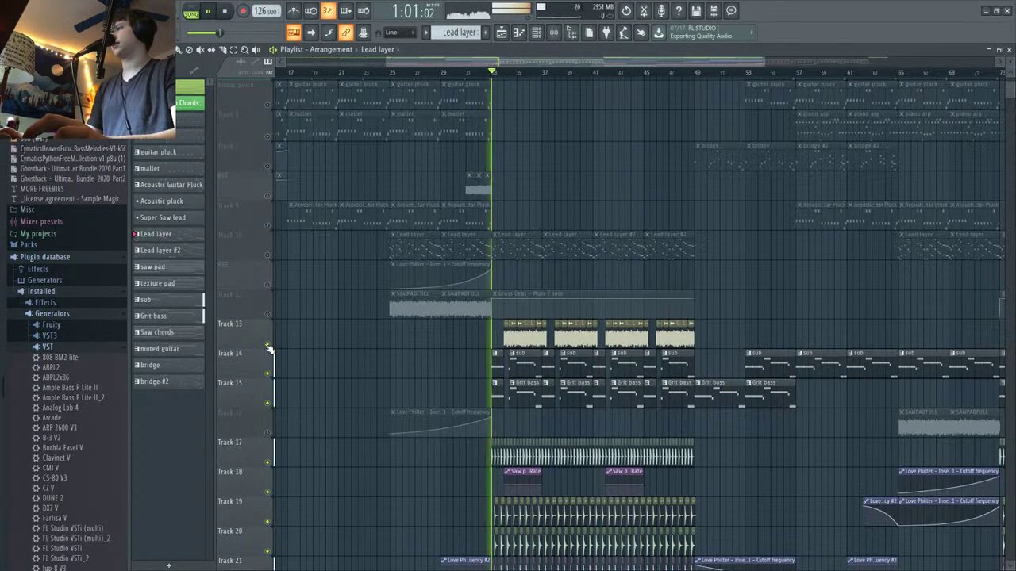
{"action": "right_click", "coordinate": [270, 345]}
{"action": "right_click", "coordinate": [270, 346]}
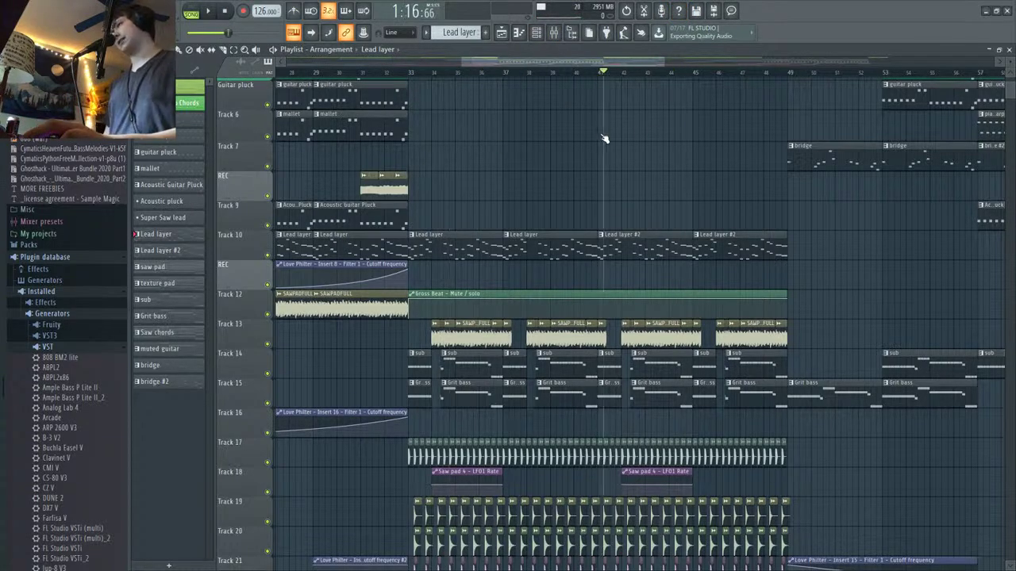
Step: Play from bar 33 with only Track 10, the REC filter cutoff automation below it, and Track 33 active
{"action": "key", "text": "space"}
{"action": "left_click", "coordinate": [267, 285], "text": "ctrl"}
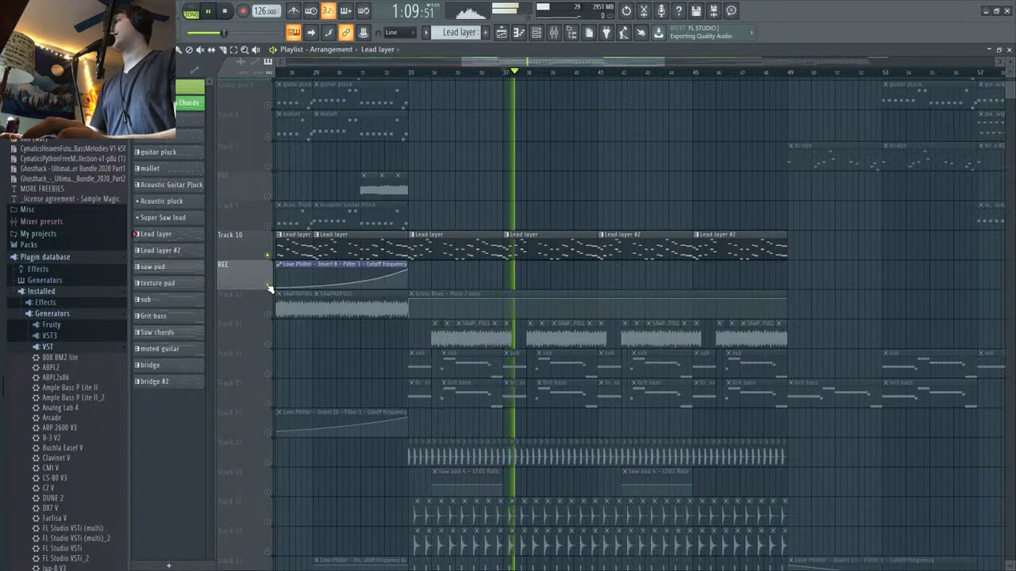
{"action": "scroll", "coordinate": [452, 373], "scroll_direction": "down", "scroll_amount": 5}
{"action": "scroll", "coordinate": [452, 373], "scroll_direction": "down", "scroll_amount": 5}
{"action": "scroll", "coordinate": [306, 483], "scroll_direction": "down", "scroll_amount": 4}
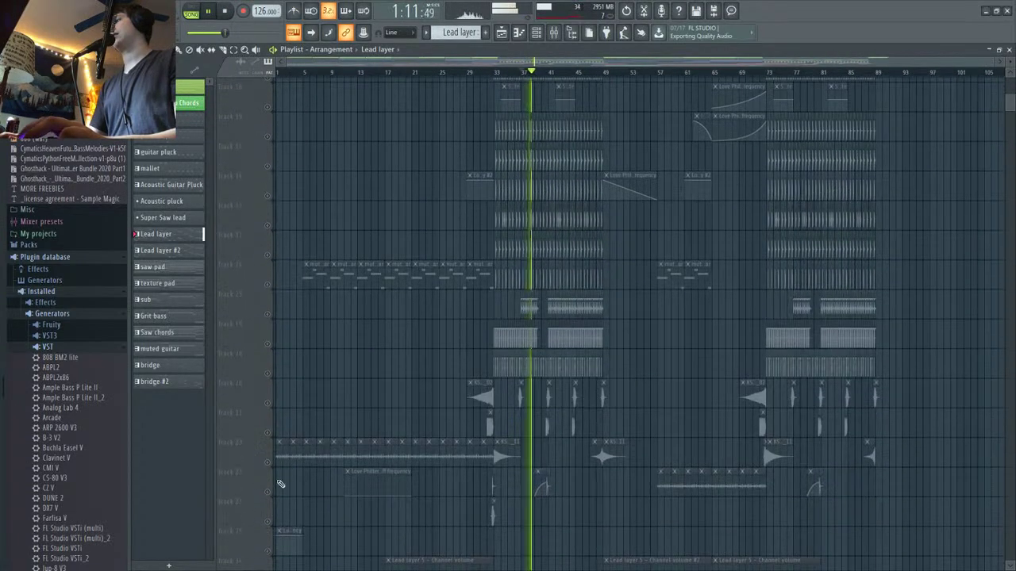
{"action": "scroll", "coordinate": [279, 524], "scroll_direction": "down", "scroll_amount": 1}
Step: Listen to the isolated Lead layer clips through the drop section and stop playback
{"action": "scroll", "coordinate": [529, 469], "scroll_direction": "up", "scroll_amount": 5}
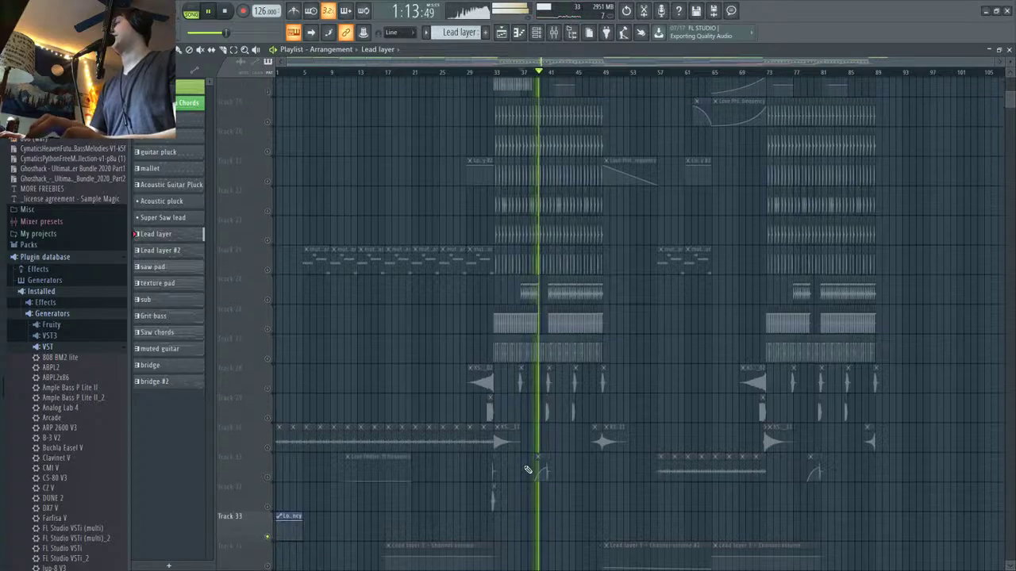
{"action": "scroll", "coordinate": [612, 182], "scroll_direction": "up", "scroll_amount": 6}
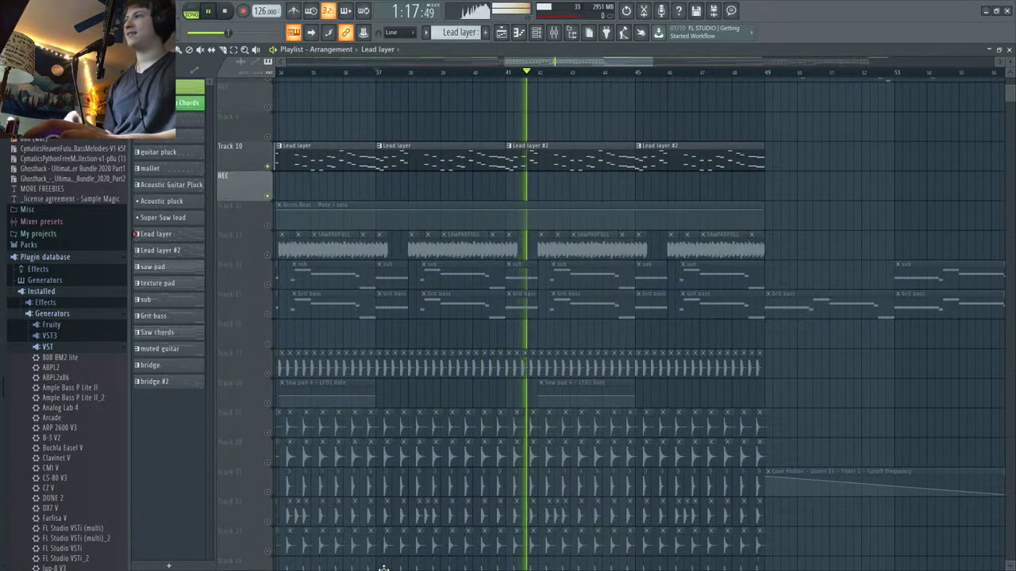
{"action": "scroll", "coordinate": [418, 555], "scroll_direction": "down", "scroll_amount": 6}
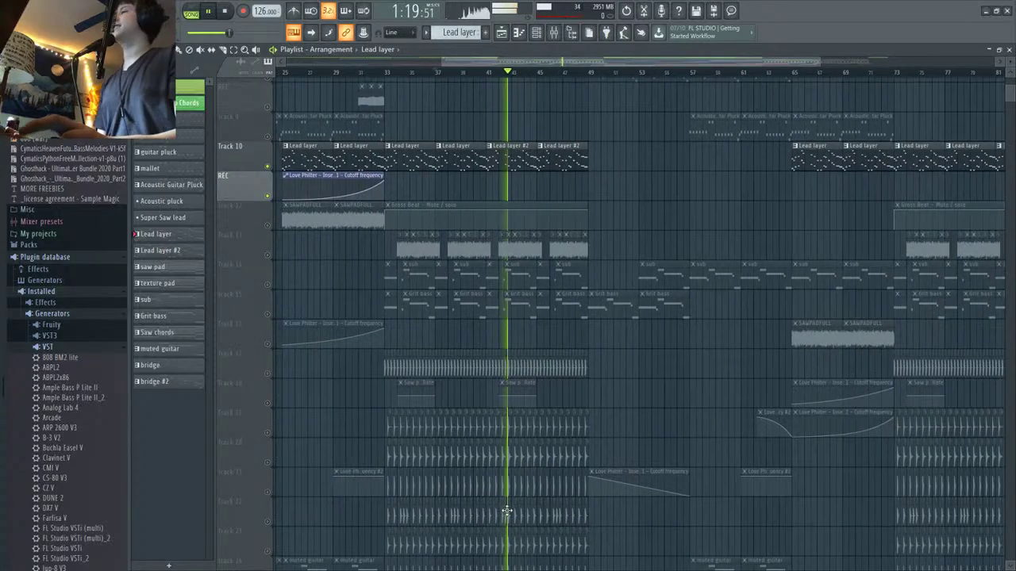
{"action": "key", "text": "space"}
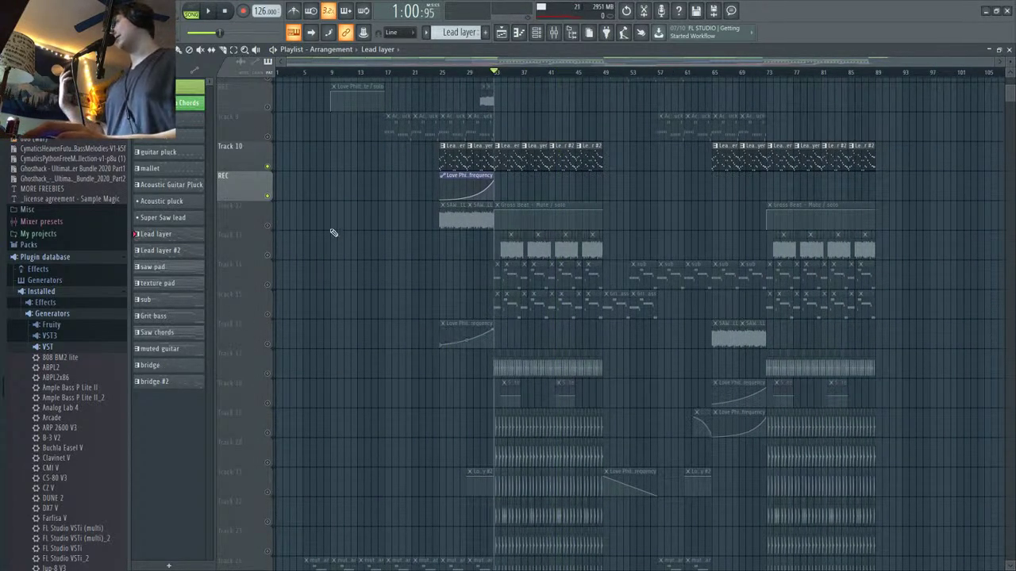
Step: Reactivate all tracks and play the full arrangement from bar 33
{"action": "right_click", "coordinate": [267, 196]}
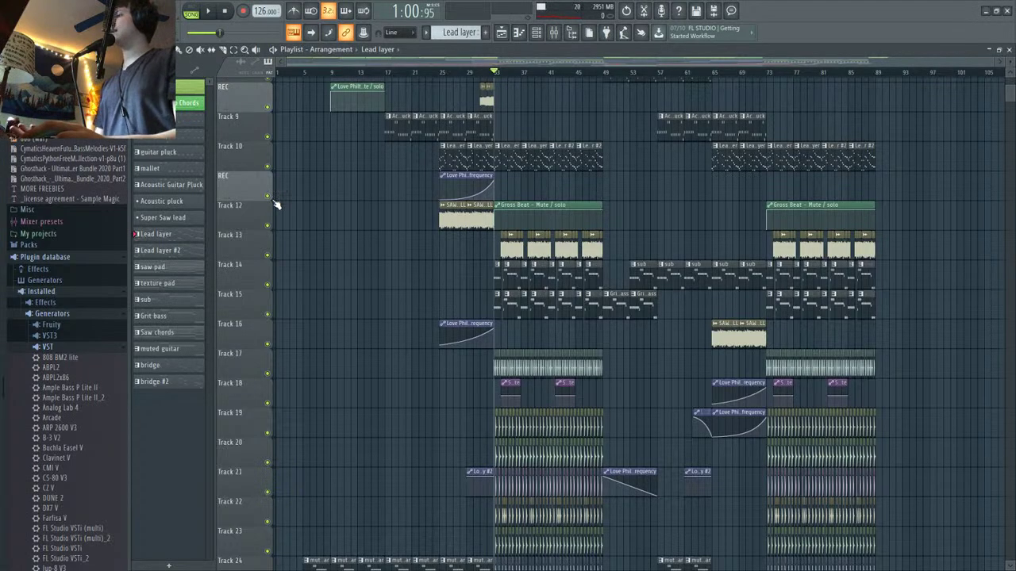
{"action": "scroll", "coordinate": [696, 381], "scroll_direction": "down", "scroll_amount": 5}
{"action": "scroll", "coordinate": [671, 394], "scroll_direction": "down", "scroll_amount": 17}
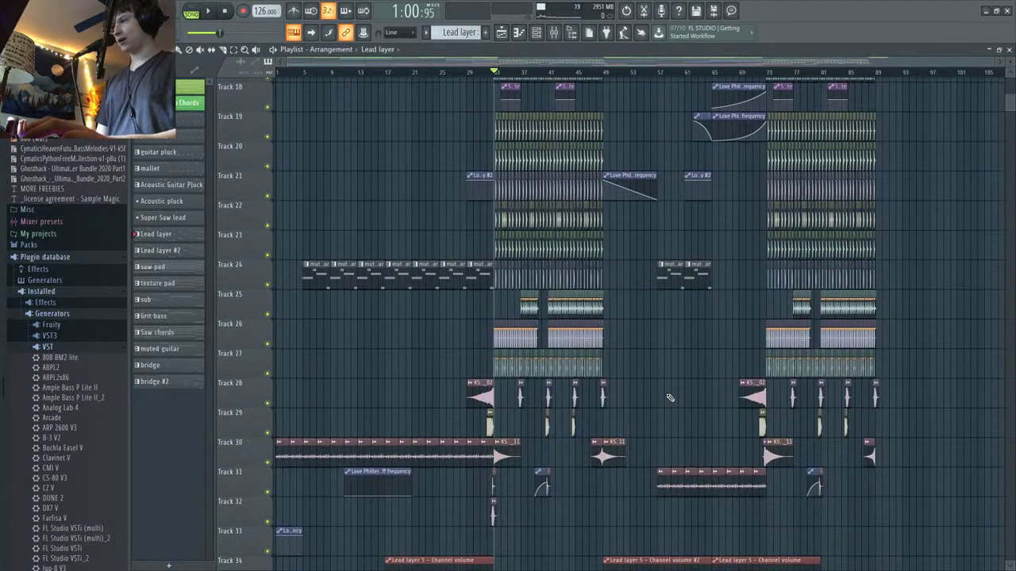
{"action": "scroll", "coordinate": [670, 398], "scroll_direction": "up", "scroll_amount": 11}
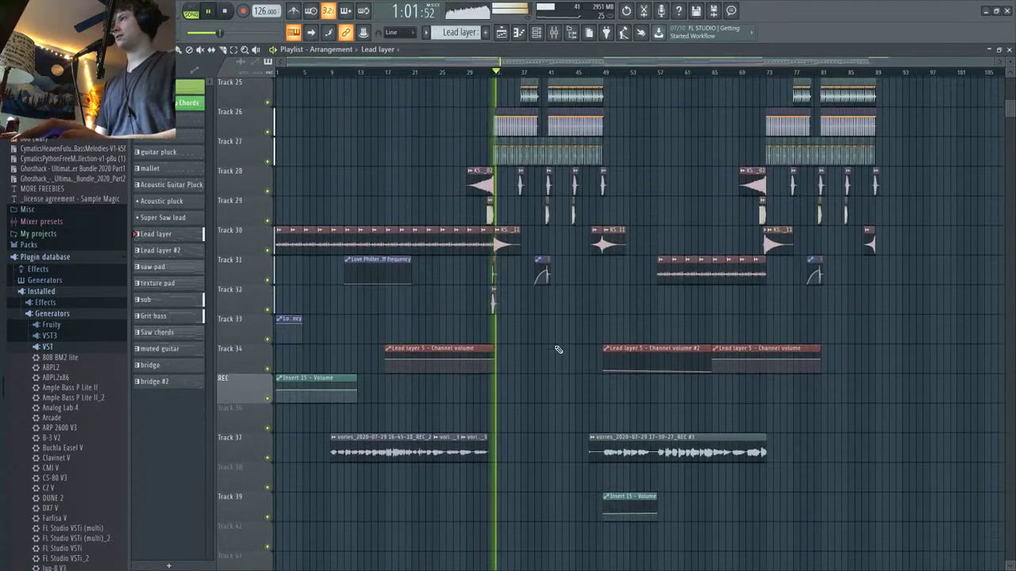
Step: Examine the lead, saw pad, bass, drum and effect layers of the drop from bar 33 while the full arrangement plays
{"action": "scroll", "coordinate": [401, 300], "scroll_direction": "up", "scroll_amount": 6, "text": "ctrl"}
{"action": "scroll", "coordinate": [401, 300], "scroll_direction": "up", "scroll_amount": 10}
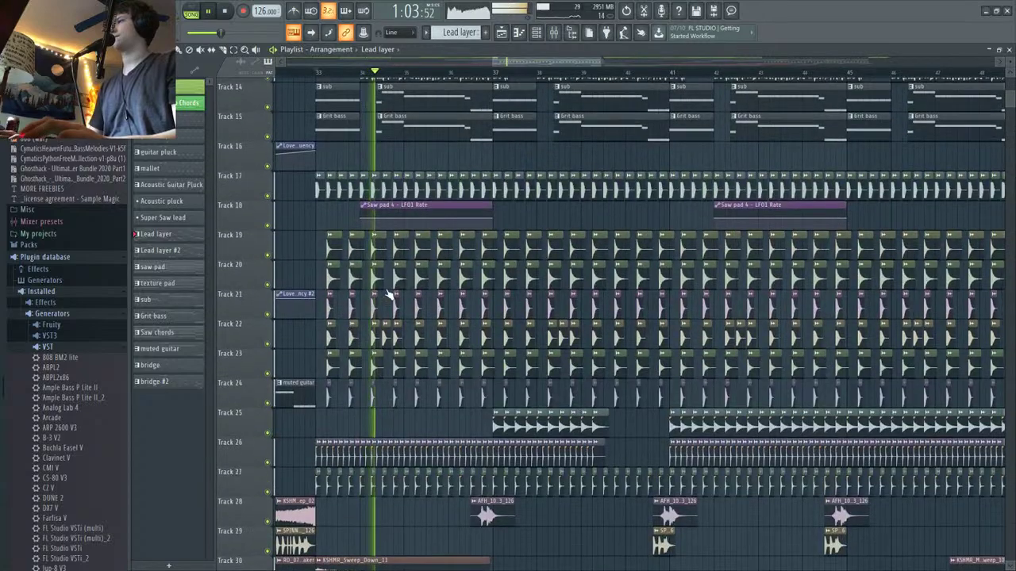
{"action": "scroll", "coordinate": [388, 295], "scroll_direction": "up", "scroll_amount": 3, "text": "ctrl"}
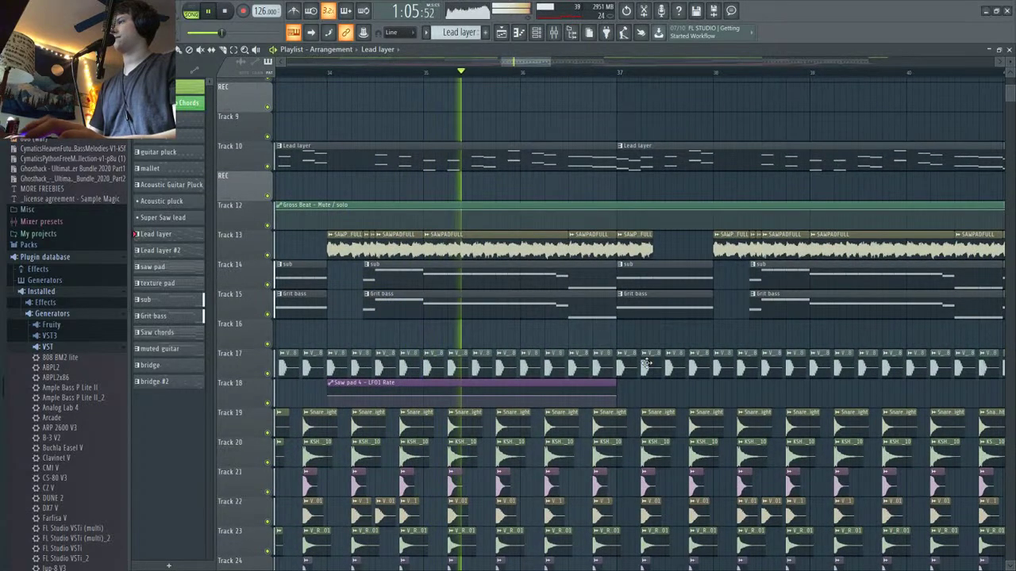
{"action": "scroll", "coordinate": [601, 372], "scroll_direction": "down", "scroll_amount": 3, "text": "ctrl"}
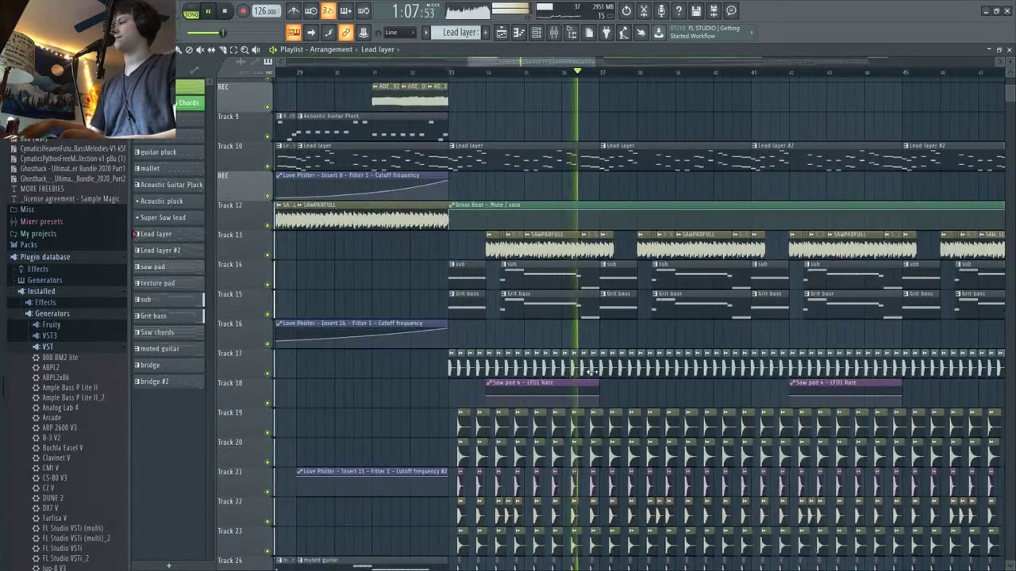
{"action": "scroll", "coordinate": [587, 372], "scroll_direction": "down", "scroll_amount": 5}
{"action": "scroll", "coordinate": [587, 372], "scroll_direction": "down", "scroll_amount": 4, "text": "ctrl"}
{"action": "scroll", "coordinate": [585, 377], "scroll_direction": "down", "scroll_amount": 6}
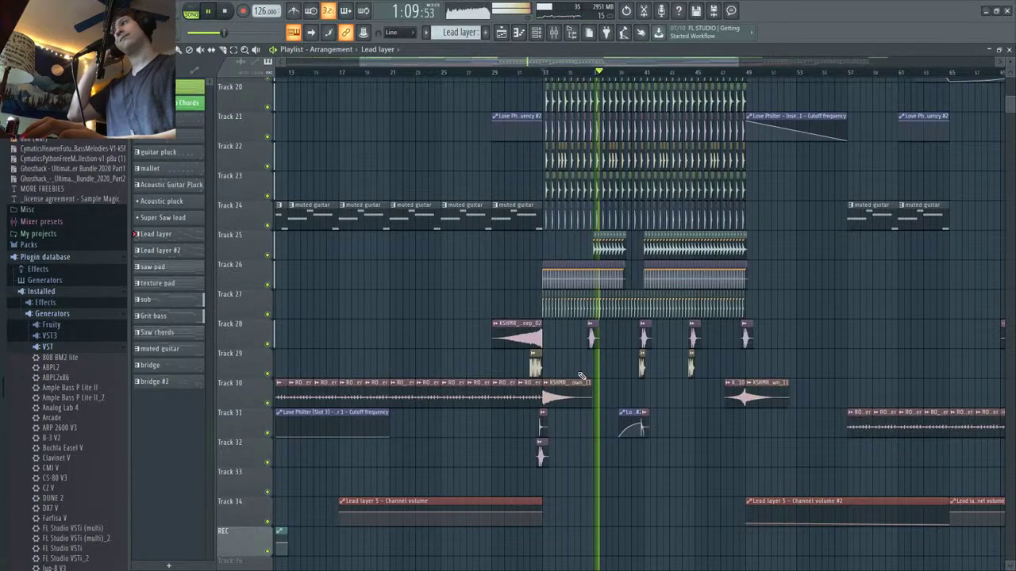
{"action": "scroll", "coordinate": [583, 428], "scroll_direction": "up", "scroll_amount": 11}
{"action": "scroll", "coordinate": [603, 445], "scroll_direction": "up", "scroll_amount": 3, "text": "ctrl"}
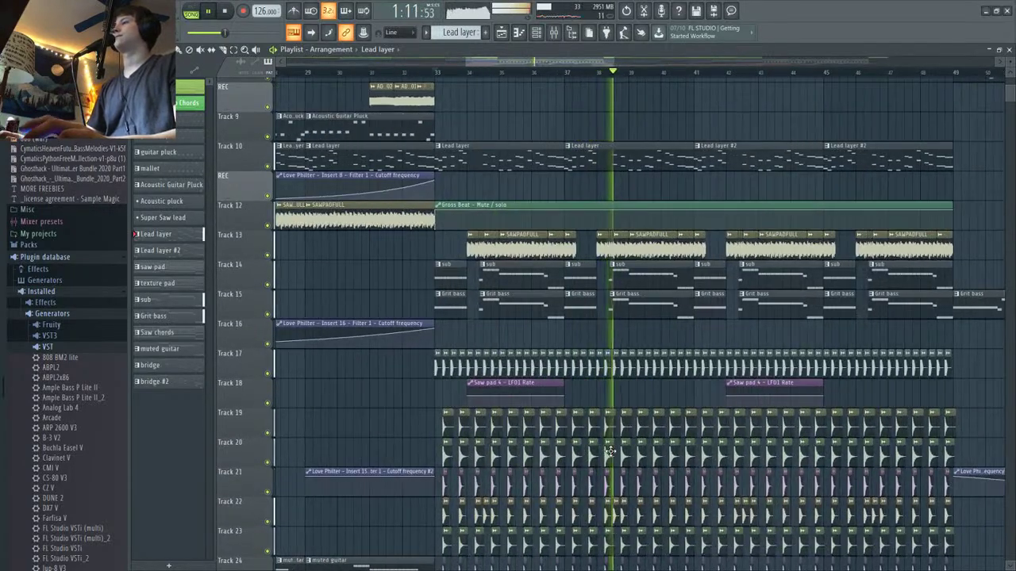
Step: Inspect the Love Philter cutoff automation on Track 31 before bar 41 during playback, and stop playback
{"action": "scroll", "coordinate": [612, 450], "scroll_direction": "down", "scroll_amount": 3, "text": "ctrl"}
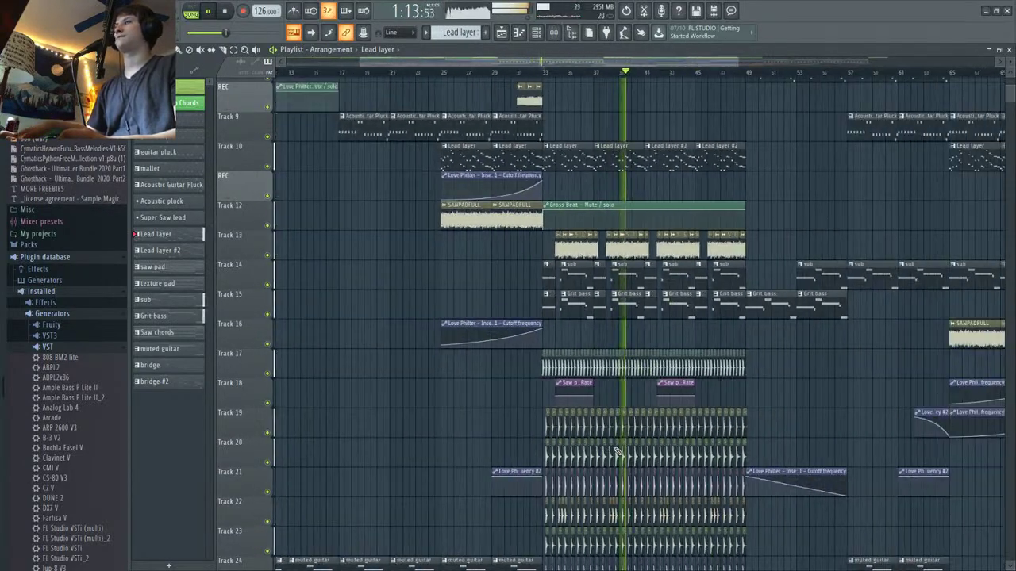
{"action": "scroll", "coordinate": [617, 452], "scroll_direction": "down", "scroll_amount": 3, "text": "ctrl"}
{"action": "scroll", "coordinate": [618, 452], "scroll_direction": "down", "scroll_amount": 1}
{"action": "scroll", "coordinate": [617, 451], "scroll_direction": "down", "scroll_amount": 6}
{"action": "scroll", "coordinate": [555, 429], "scroll_direction": "up", "scroll_amount": 8, "text": "ctrl"}
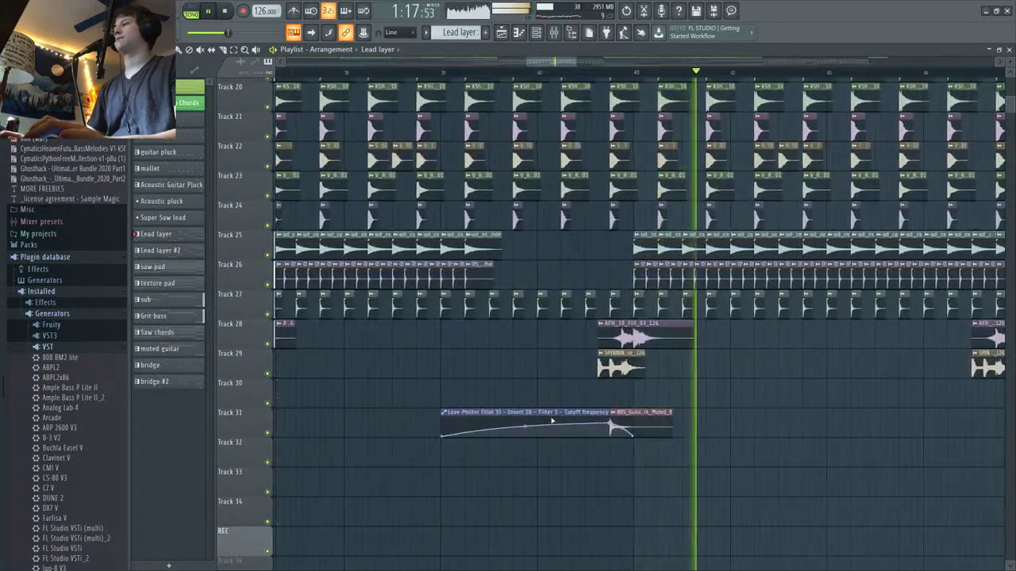
{"action": "key", "text": "space"}
Step: Look over the drop's track layers and the section that starts at bar 49 with playback stopped
{"action": "scroll", "coordinate": [552, 422], "scroll_direction": "down", "scroll_amount": 1, "text": "ctrl"}
{"action": "scroll", "coordinate": [554, 416], "scroll_direction": "up", "scroll_amount": 6}
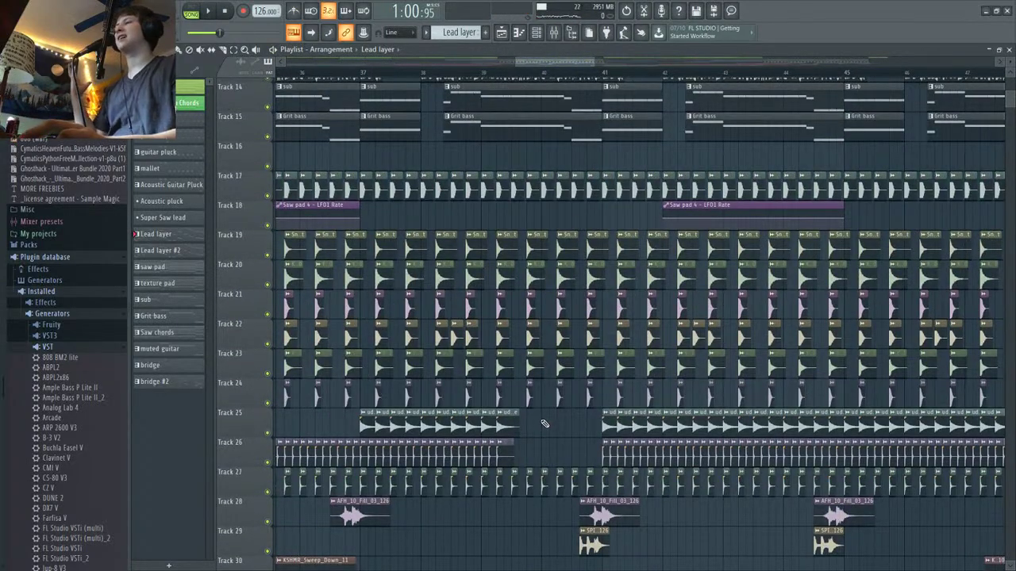
{"action": "scroll", "coordinate": [627, 487], "scroll_direction": "up", "scroll_amount": 6}
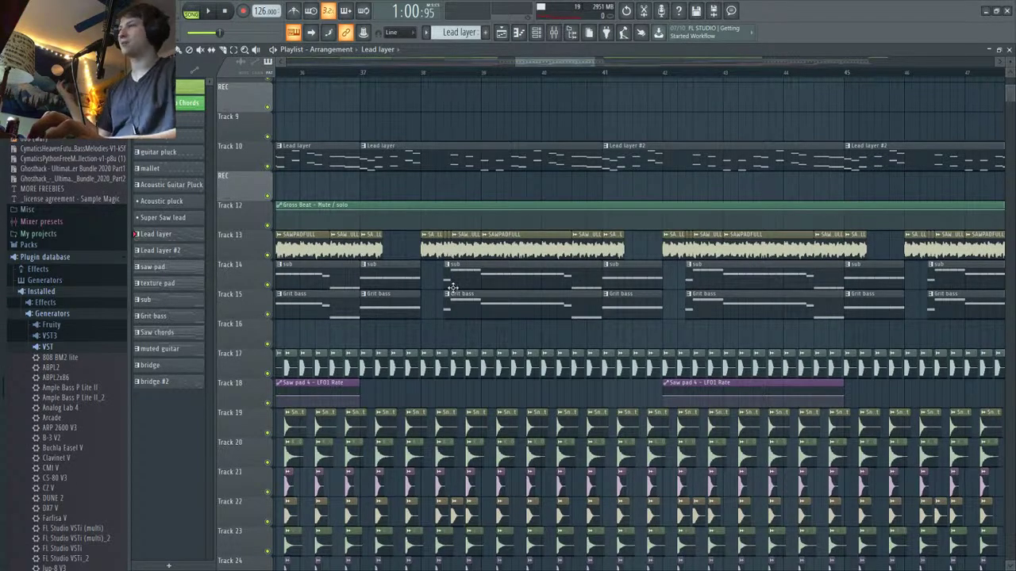
{"action": "scroll", "coordinate": [389, 312], "scroll_direction": "down", "scroll_amount": 5}
{"action": "scroll", "coordinate": [381, 311], "scroll_direction": "down", "scroll_amount": 5, "text": "ctrl"}
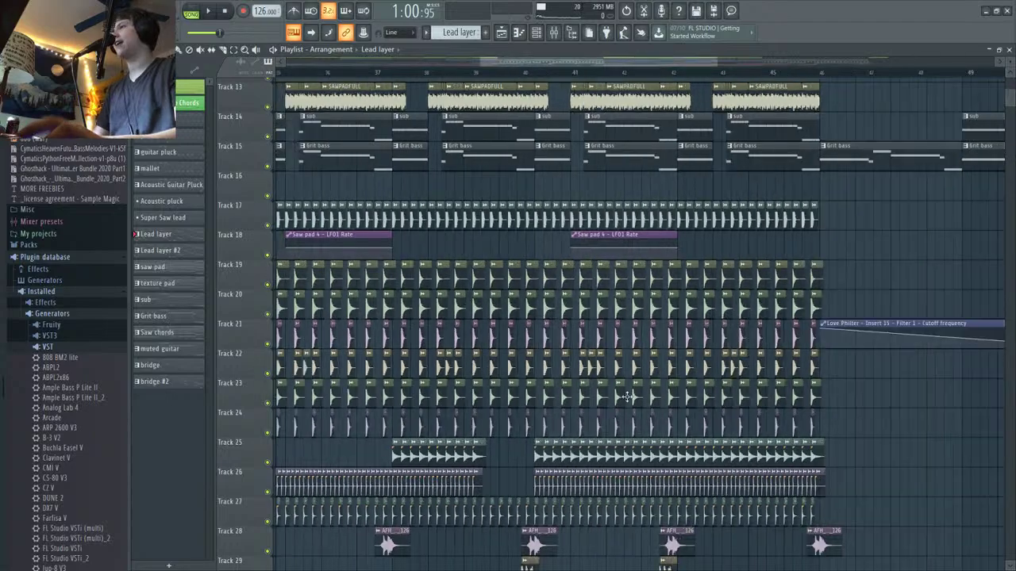
{"action": "scroll", "coordinate": [342, 341], "scroll_direction": "up", "scroll_amount": 5}
{"action": "scroll", "coordinate": [301, 366], "scroll_direction": "up", "scroll_amount": 4}
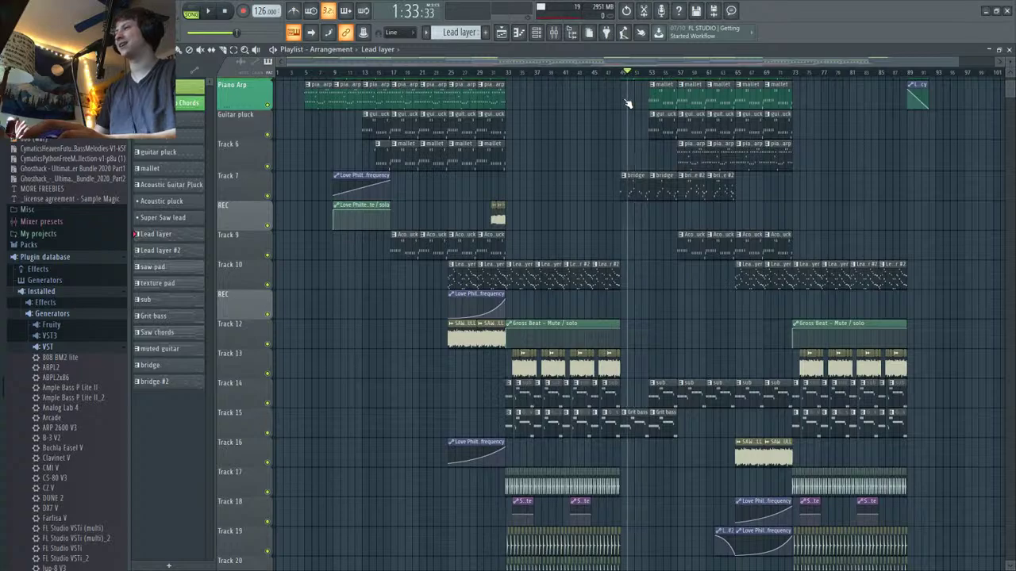
{"action": "scroll", "coordinate": [794, 270], "scroll_direction": "down", "scroll_amount": 6}
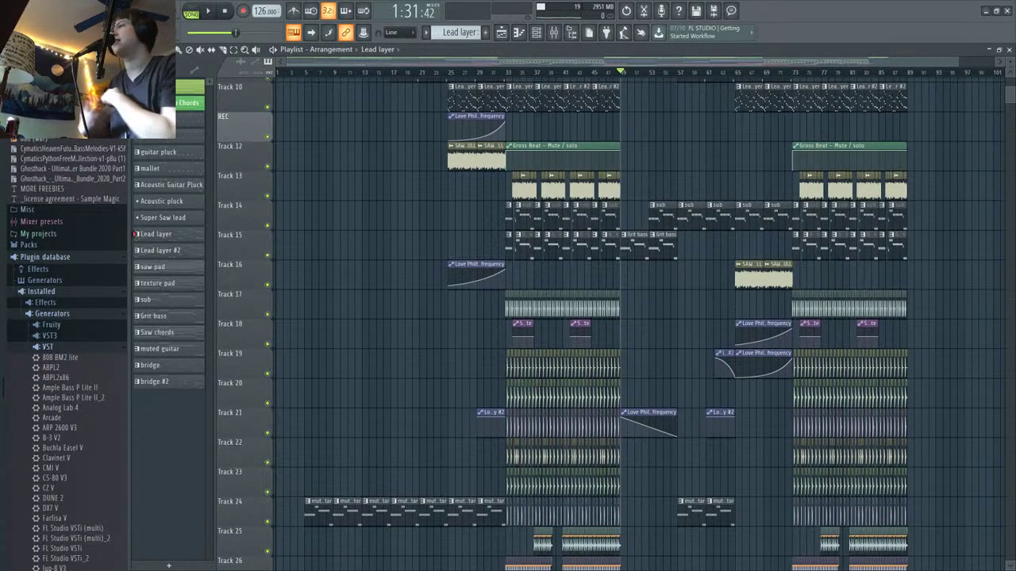
{"action": "scroll", "coordinate": [659, 172], "scroll_direction": "down", "scroll_amount": 9}
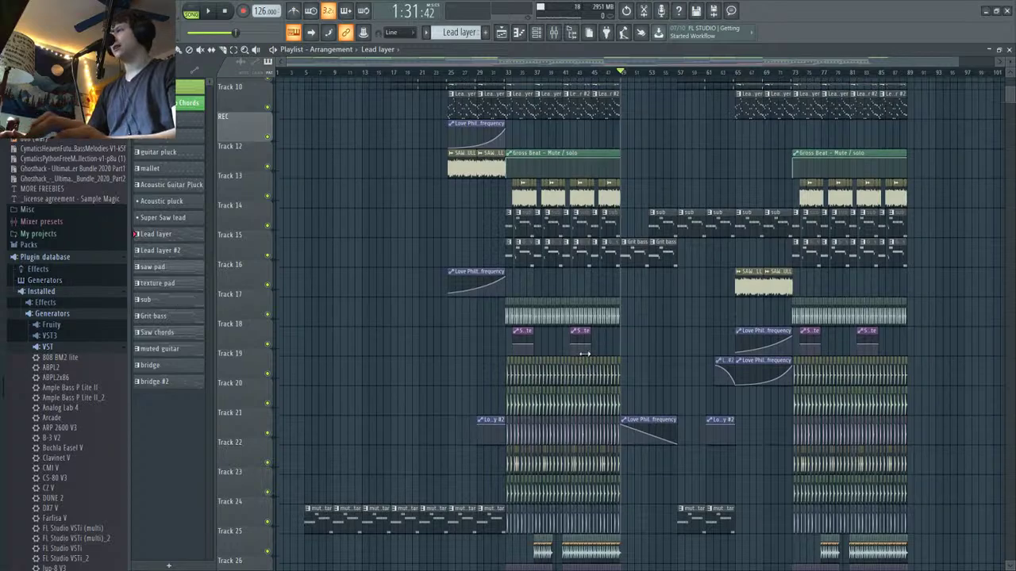
Step: Solo Track 30, play its sweep transition into bar 49, and activate Track 33 as well
{"action": "scroll", "coordinate": [658, 172], "scroll_direction": "down", "scroll_amount": 4}
{"action": "scroll", "coordinate": [658, 172], "scroll_direction": "up", "scroll_amount": 3, "text": "ctrl"}
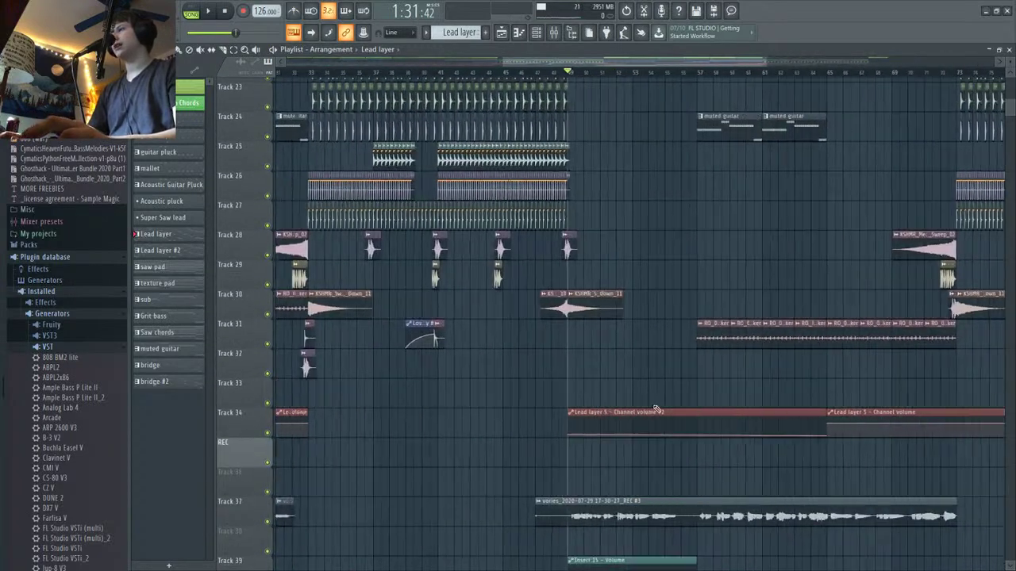
{"action": "right_click", "coordinate": [268, 315]}
{"action": "key", "text": "space"}
{"action": "scroll", "coordinate": [354, 385], "scroll_direction": "down", "scroll_amount": 4, "text": "ctrl"}
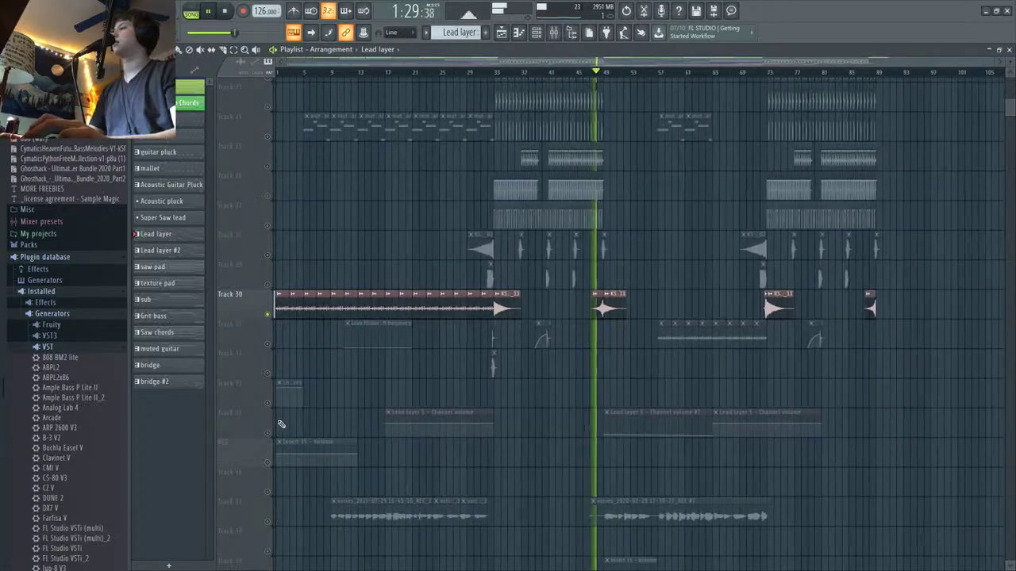
{"action": "left_click", "coordinate": [267, 404]}
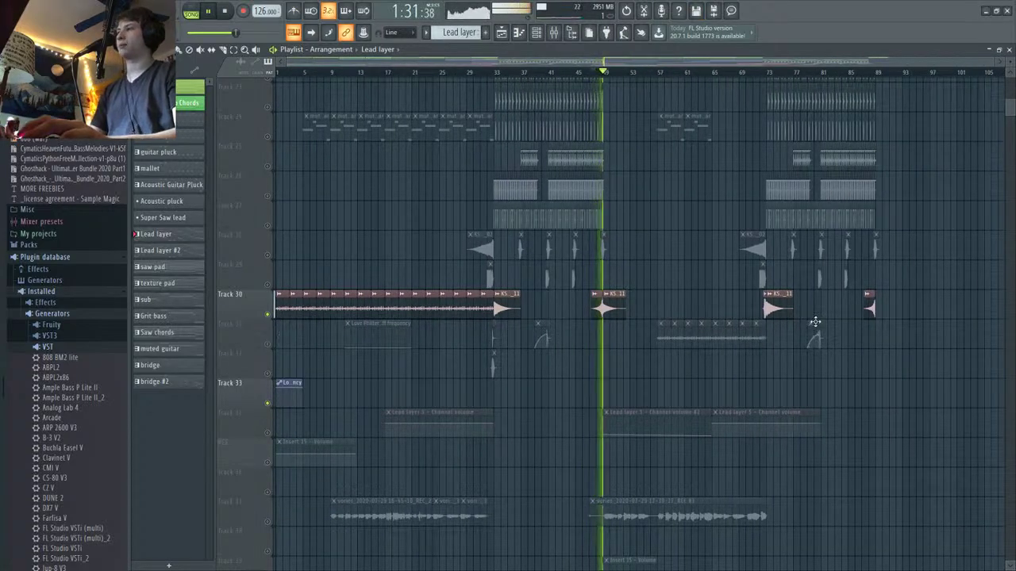
Step: Activate the Sine pad, Bright Piano Chords and Pluck Arp tracks alongside Track 30
{"action": "scroll", "coordinate": [793, 324], "scroll_direction": "down", "scroll_amount": 8}
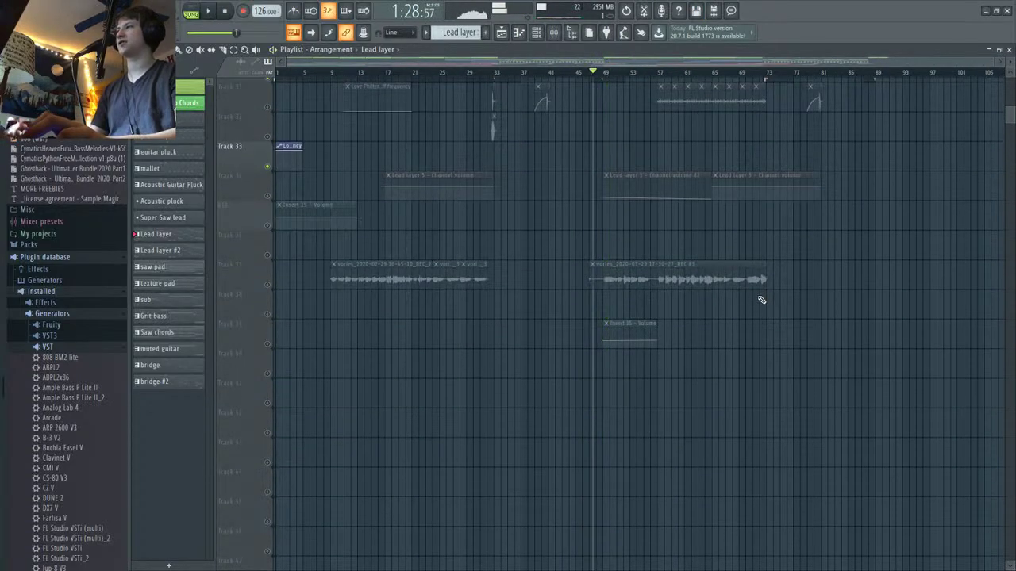
{"action": "scroll", "coordinate": [576, 254], "scroll_direction": "up", "scroll_amount": 10}
{"action": "scroll", "coordinate": [589, 254], "scroll_direction": "up", "scroll_amount": 4, "text": "ctrl"}
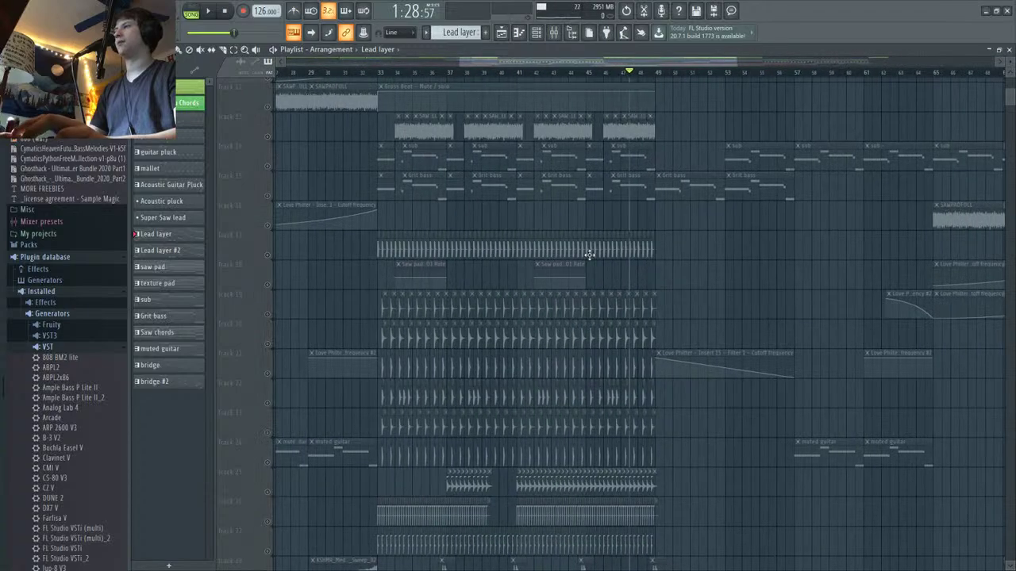
{"action": "scroll", "coordinate": [606, 304], "scroll_direction": "up", "scroll_amount": 11}
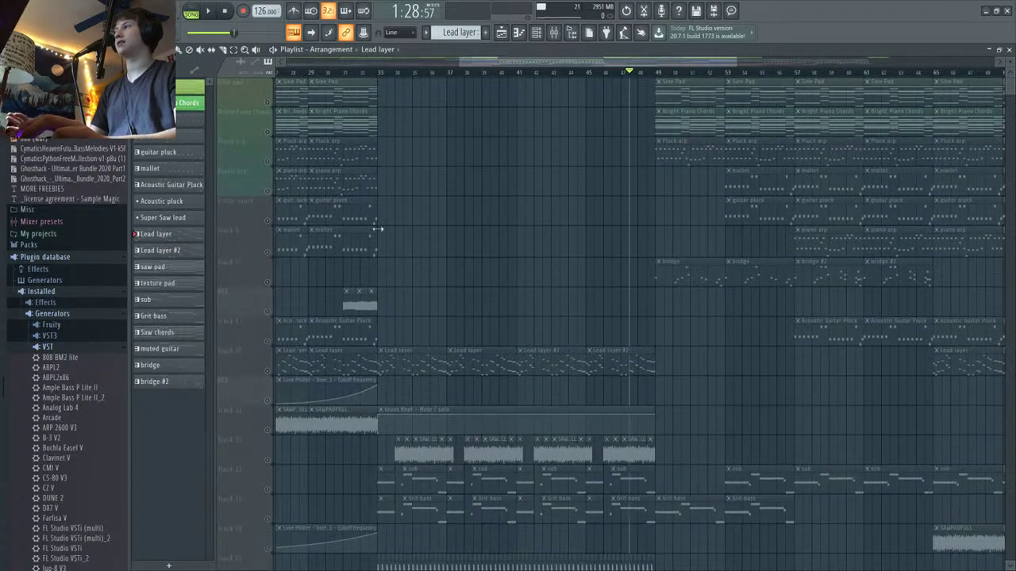
{"action": "scroll", "coordinate": [421, 211], "scroll_direction": "down", "scroll_amount": 4}
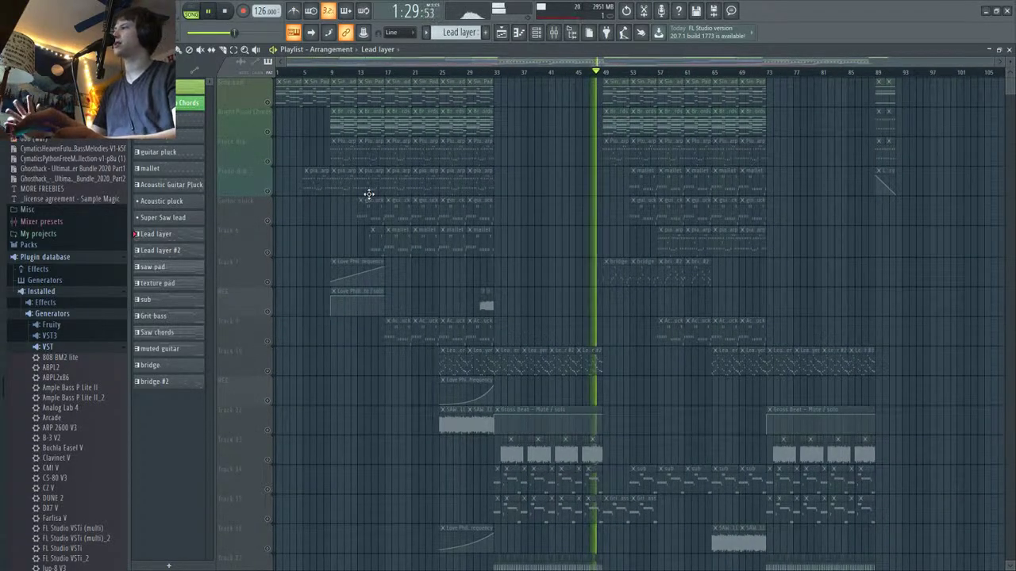
{"action": "left_click", "coordinate": [267, 101]}
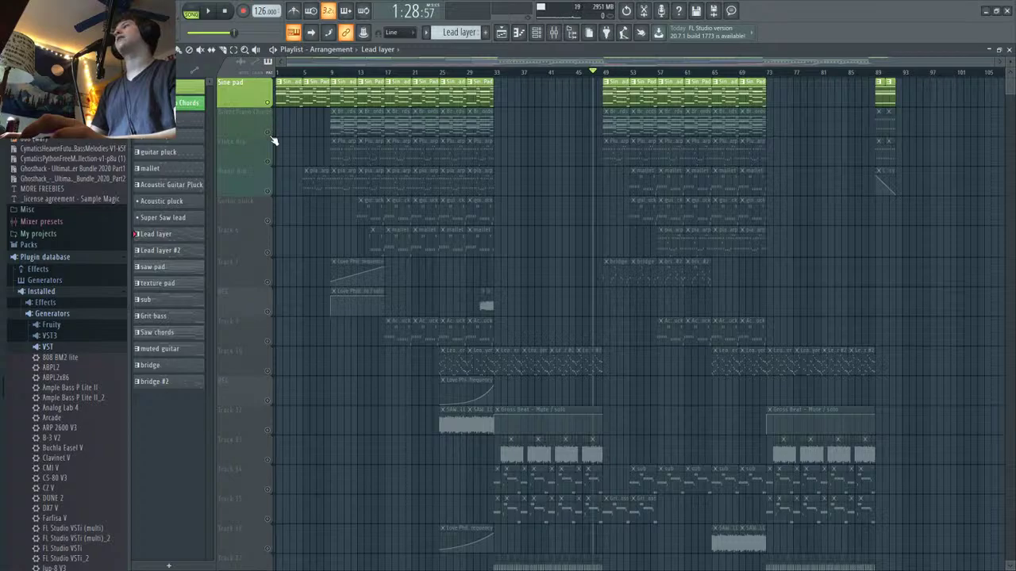
{"action": "left_click_drag", "start_coordinate": [272, 140], "coordinate": [270, 168]}
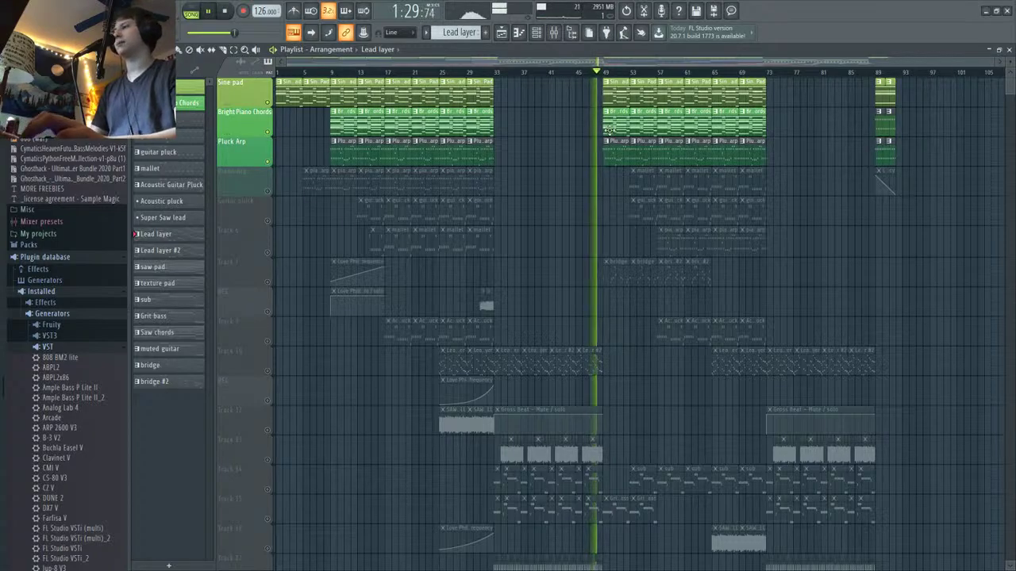
Step: Listen to the pad, piano chords and pluck arp from just before bar 49 with the Track 30 sweep, and stop playback
{"action": "scroll", "coordinate": [610, 129], "scroll_direction": "up", "scroll_amount": 5}
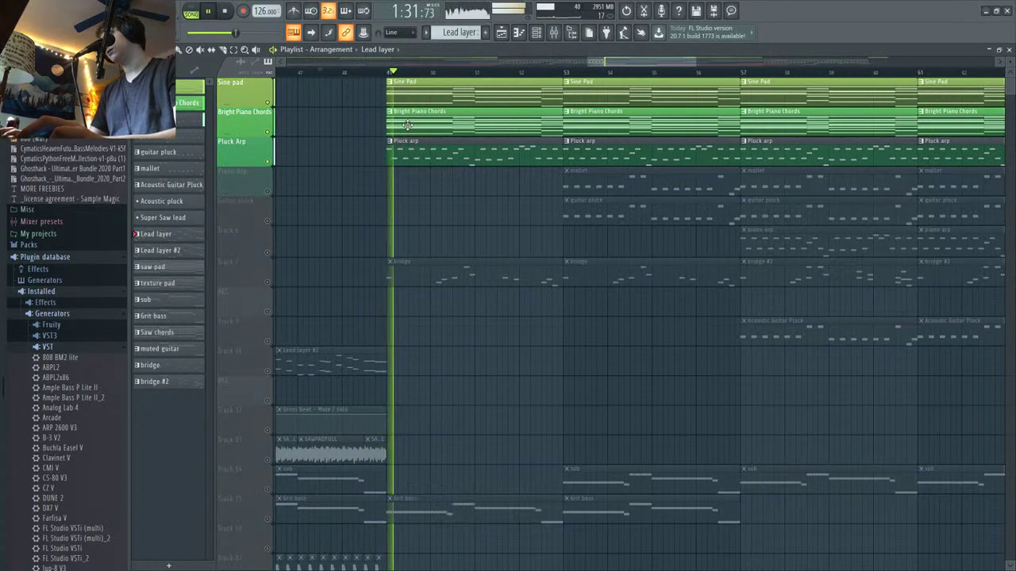
{"action": "scroll", "coordinate": [401, 131], "scroll_direction": "down", "scroll_amount": 3}
{"action": "scroll", "coordinate": [419, 202], "scroll_direction": "down", "scroll_amount": 5}
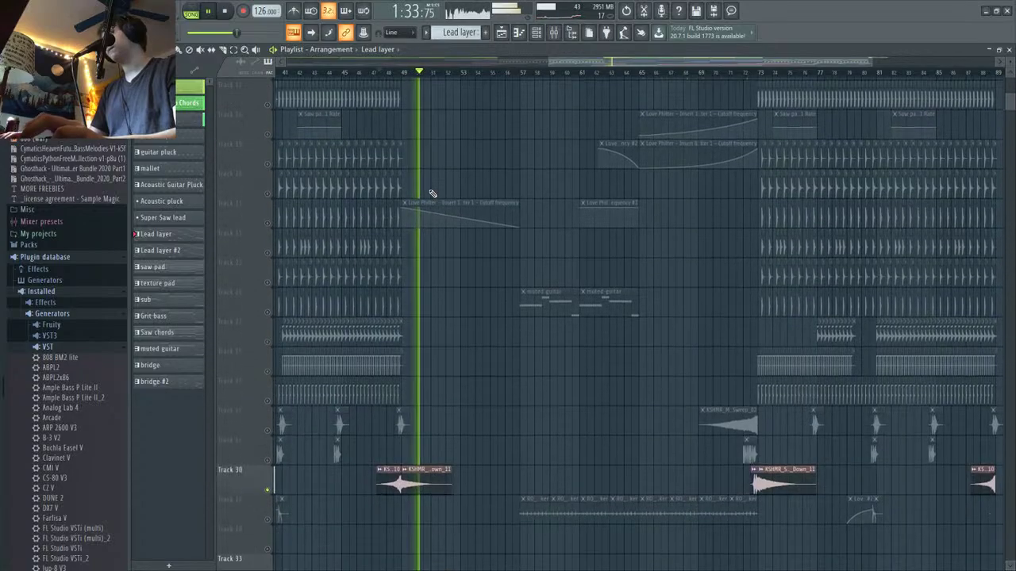
{"action": "scroll", "coordinate": [432, 193], "scroll_direction": "down", "scroll_amount": 5}
{"action": "scroll", "coordinate": [465, 193], "scroll_direction": "down", "scroll_amount": 3}
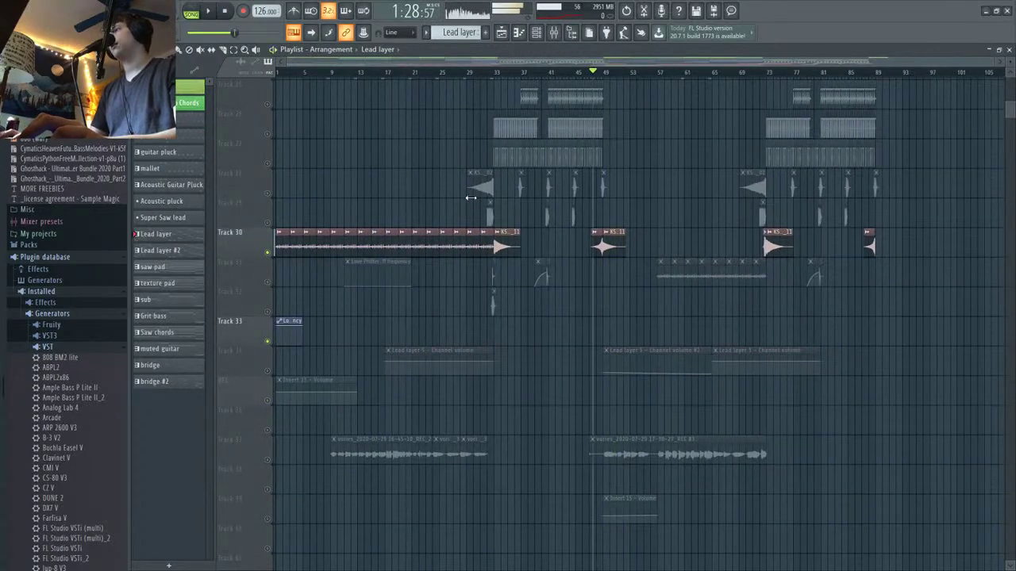
Step: Activate the Grit bass on Track 15 and play from just before bar 49
{"action": "scroll", "coordinate": [548, 206], "scroll_direction": "up", "scroll_amount": 9}
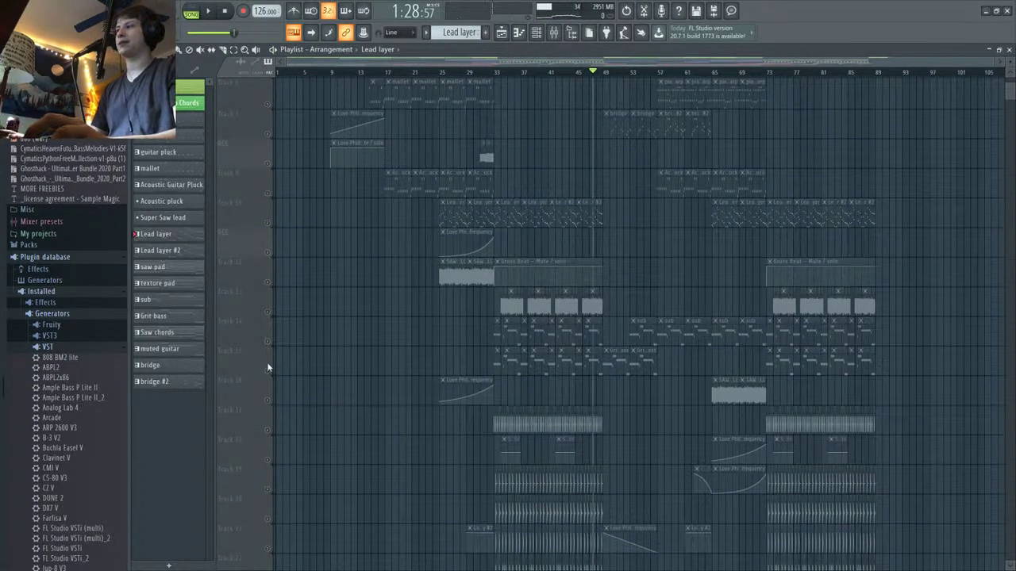
{"action": "left_click", "coordinate": [268, 371]}
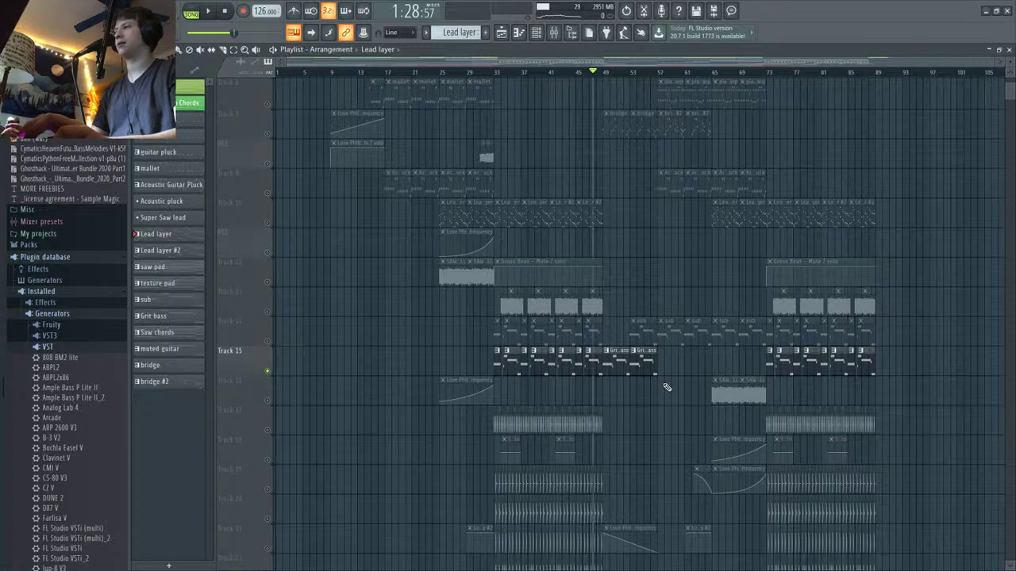
{"action": "scroll", "coordinate": [504, 361], "scroll_direction": "up", "scroll_amount": 4}
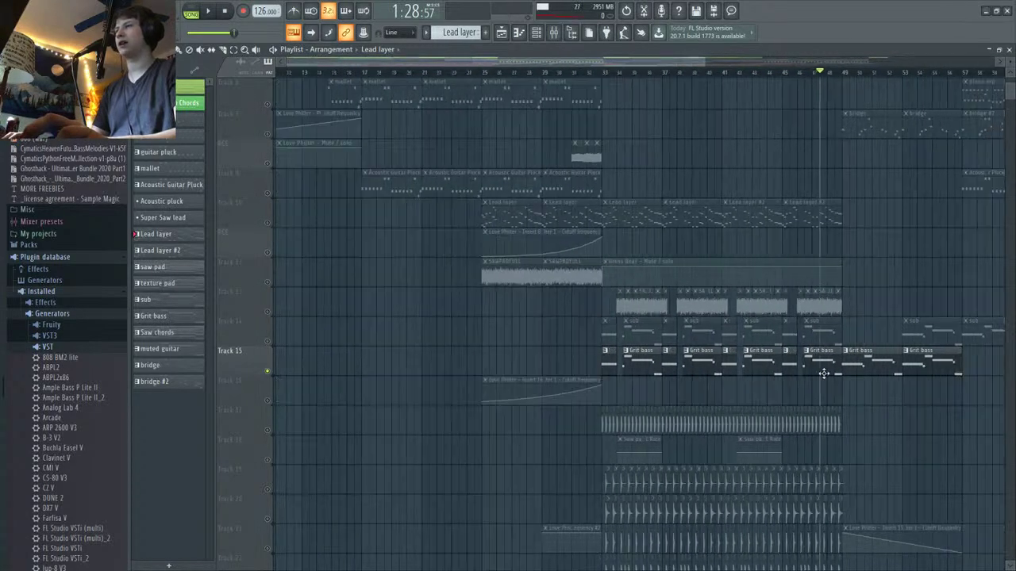
{"action": "key", "text": "space"}
{"action": "scroll", "coordinate": [793, 351], "scroll_direction": "down", "scroll_amount": 4}
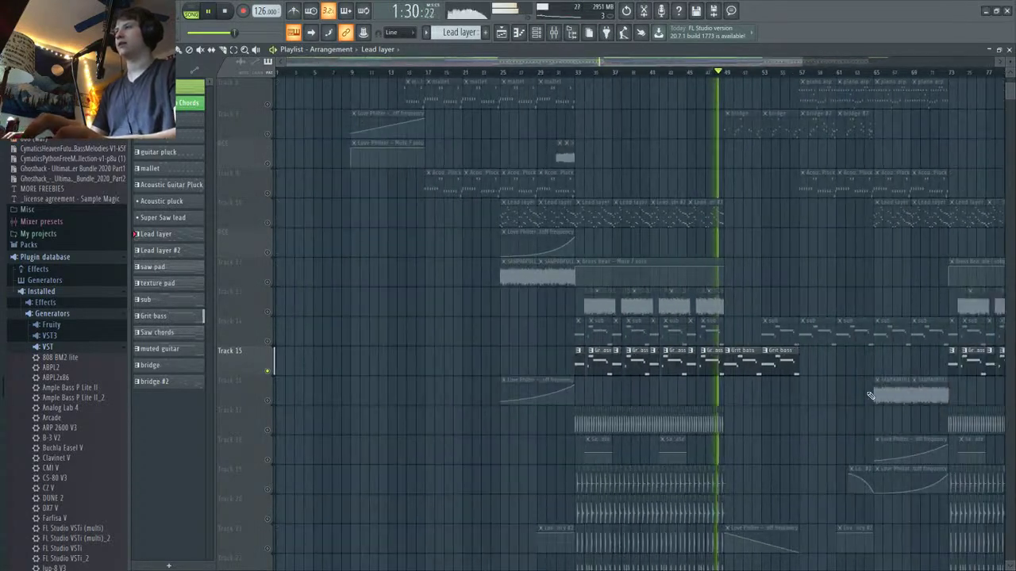
Step: Activate the Love Philter cutoff automation on Track 21 and the Insert 15 volume automation on Track 39 during playback
{"action": "scroll", "coordinate": [785, 399], "scroll_direction": "down", "scroll_amount": 5}
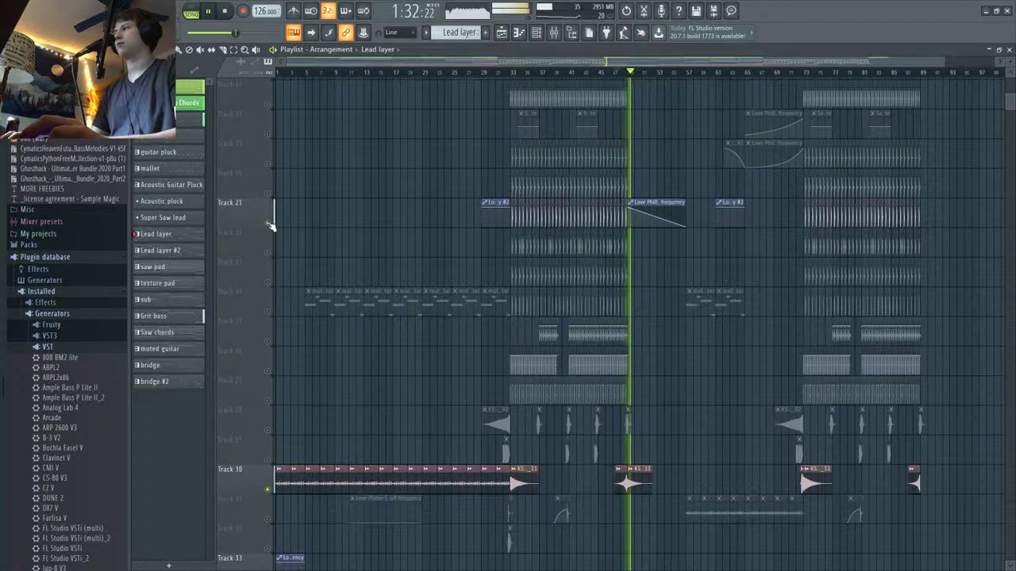
{"action": "scroll", "coordinate": [689, 360], "scroll_direction": "up", "scroll_amount": 4}
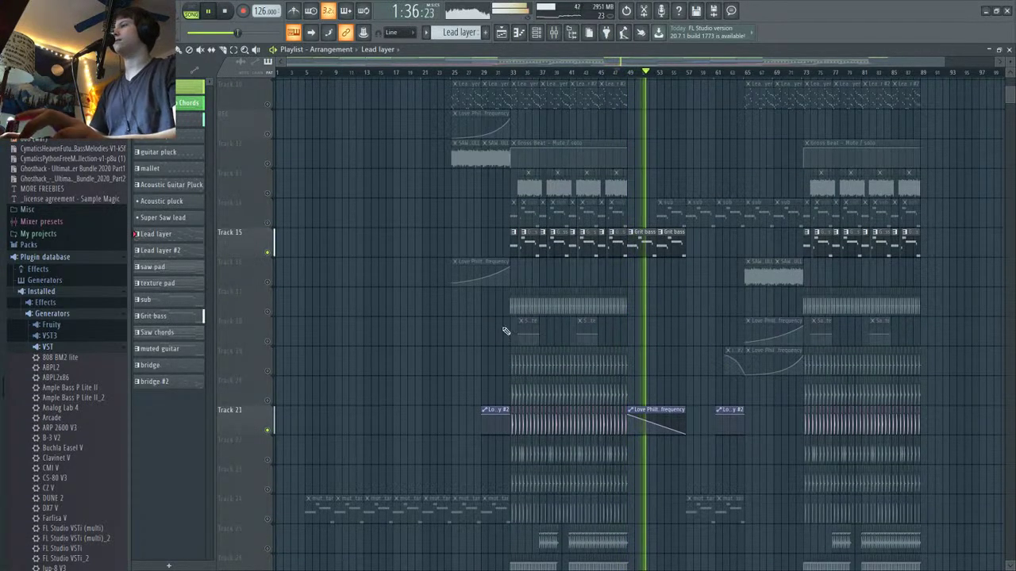
{"action": "scroll", "coordinate": [540, 341], "scroll_direction": "down", "scroll_amount": 2}
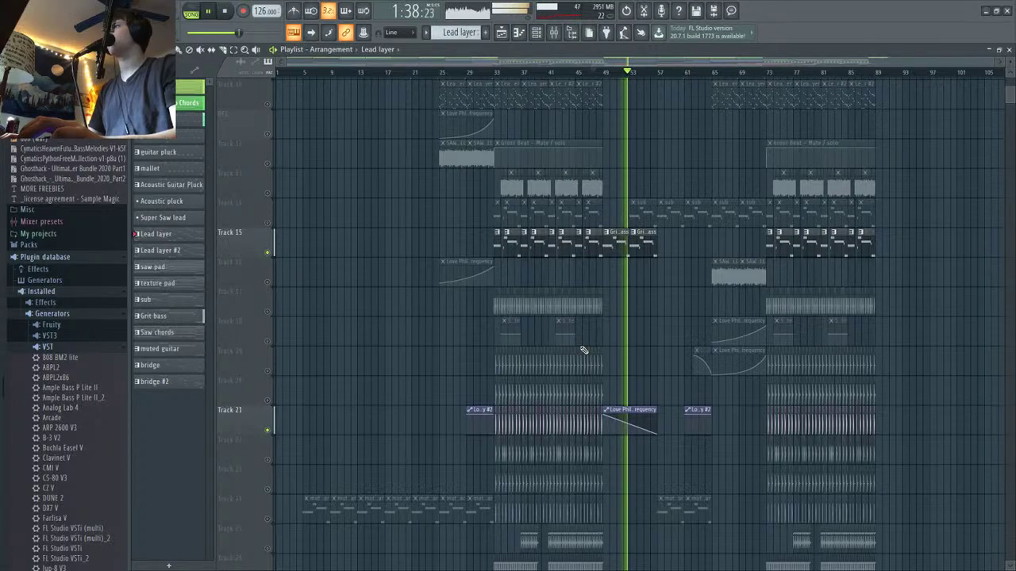
{"action": "scroll", "coordinate": [639, 368], "scroll_direction": "down", "scroll_amount": 8}
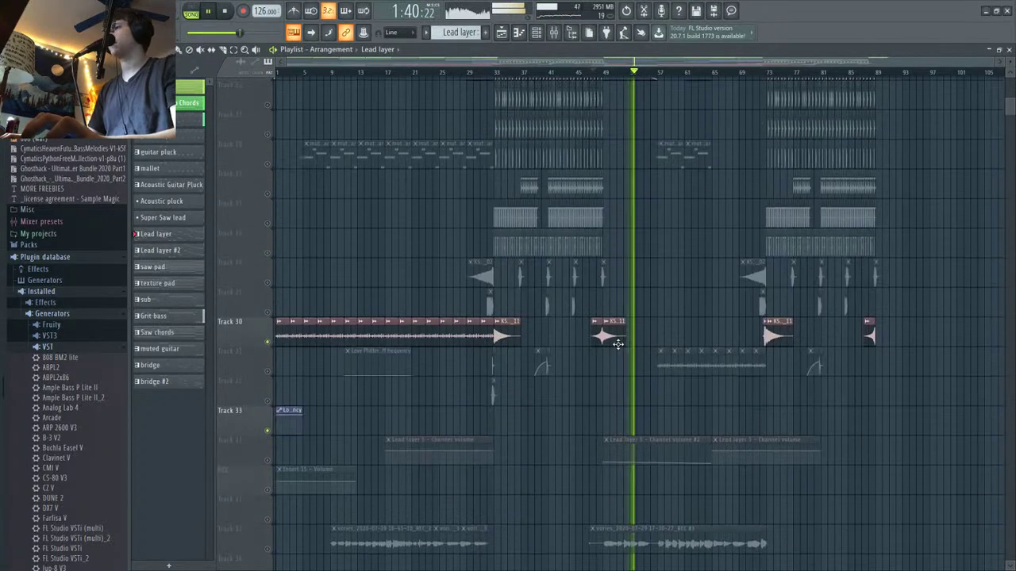
{"action": "scroll", "coordinate": [571, 397], "scroll_direction": "down", "scroll_amount": 1}
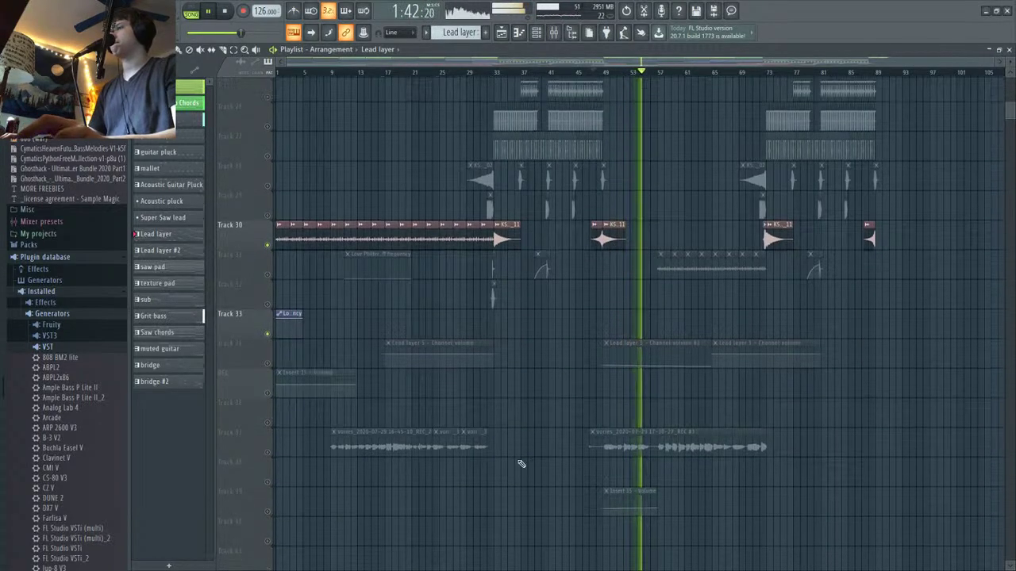
{"action": "left_click", "coordinate": [273, 487]}
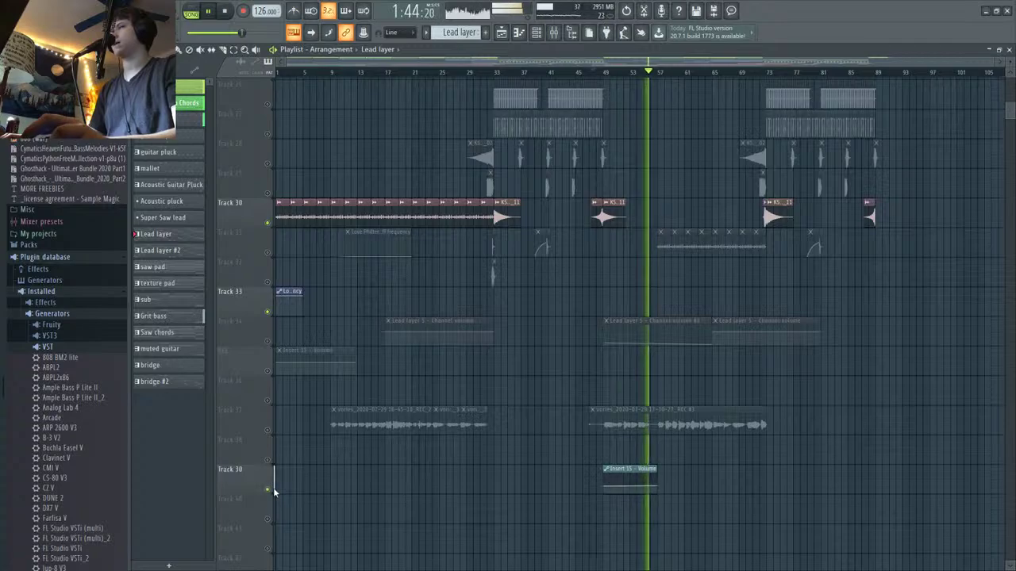
Step: Stop playback and unsolo the selected tracks so that every track in the arrangement is active
{"action": "scroll", "coordinate": [721, 440], "scroll_direction": "up", "scroll_amount": 10}
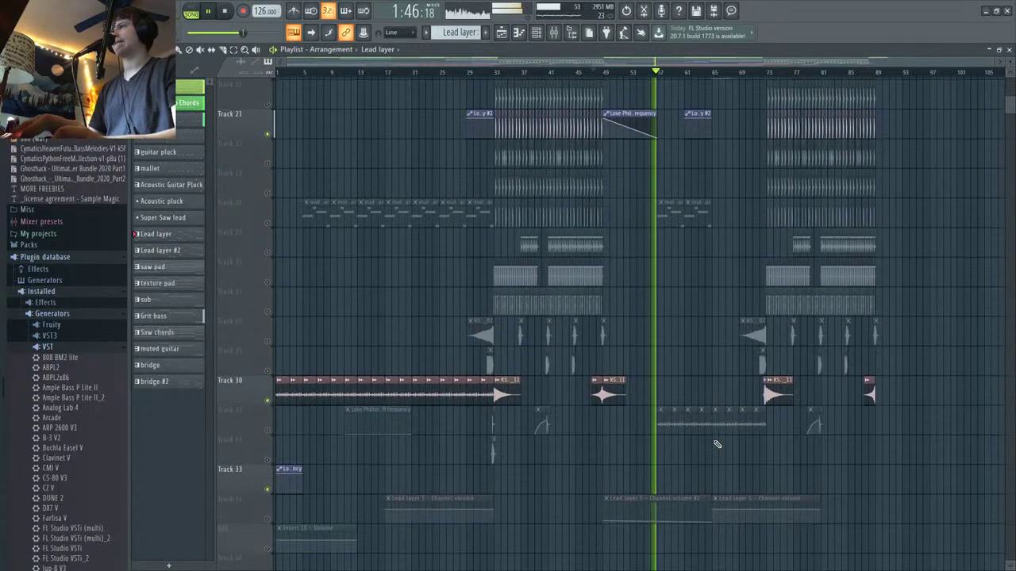
{"action": "key", "text": "space"}
{"action": "scroll", "coordinate": [630, 121], "scroll_direction": "up", "scroll_amount": 4}
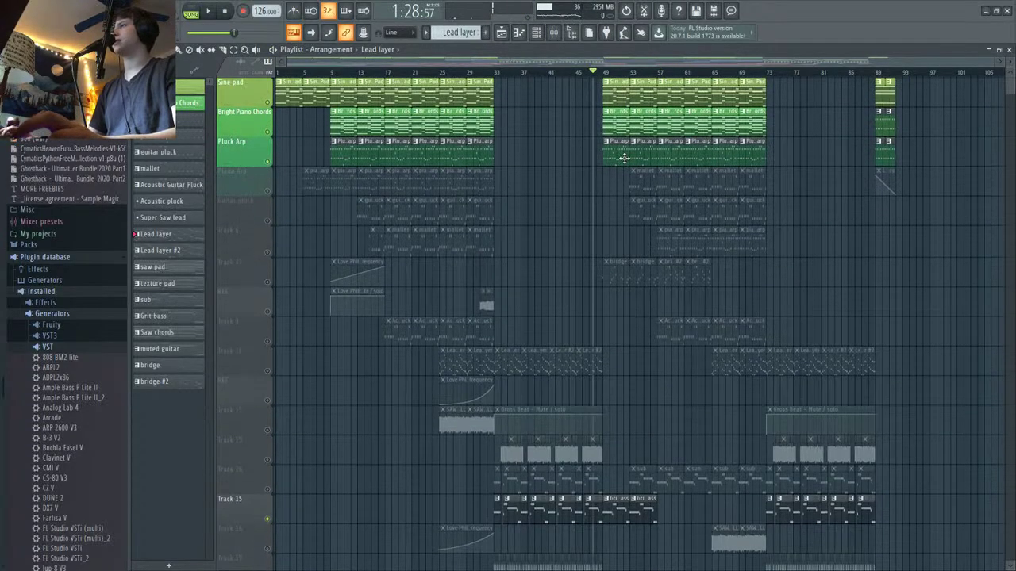
{"action": "right_click", "coordinate": [268, 192]}
{"action": "right_click", "coordinate": [268, 192]}
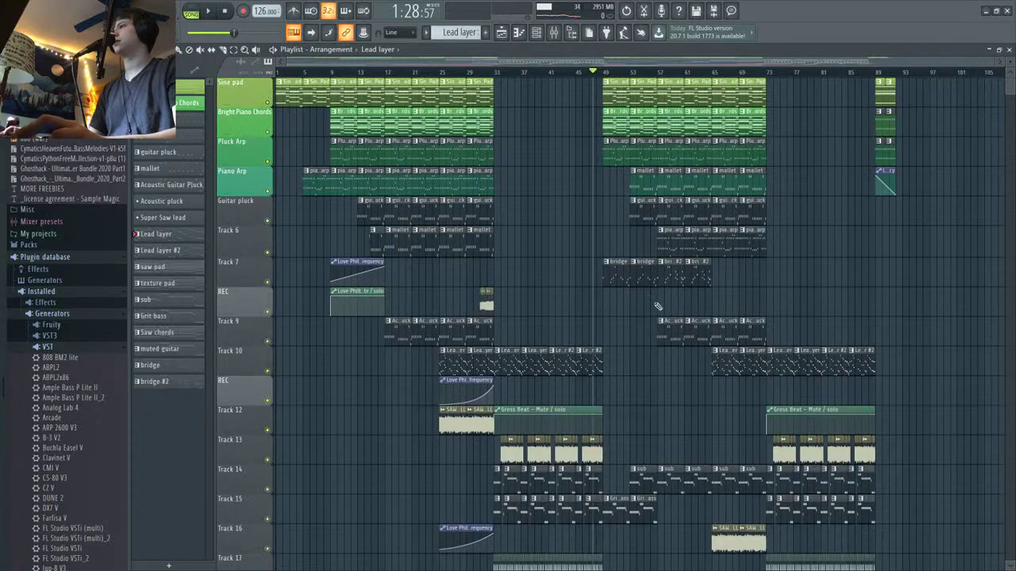
Step: Play the full mix briefly from just before bar 49, stop it, and look over the tracks down to Track 39
{"action": "key", "text": "space"}
{"action": "scroll", "coordinate": [627, 261], "scroll_direction": "down", "scroll_amount": 13}
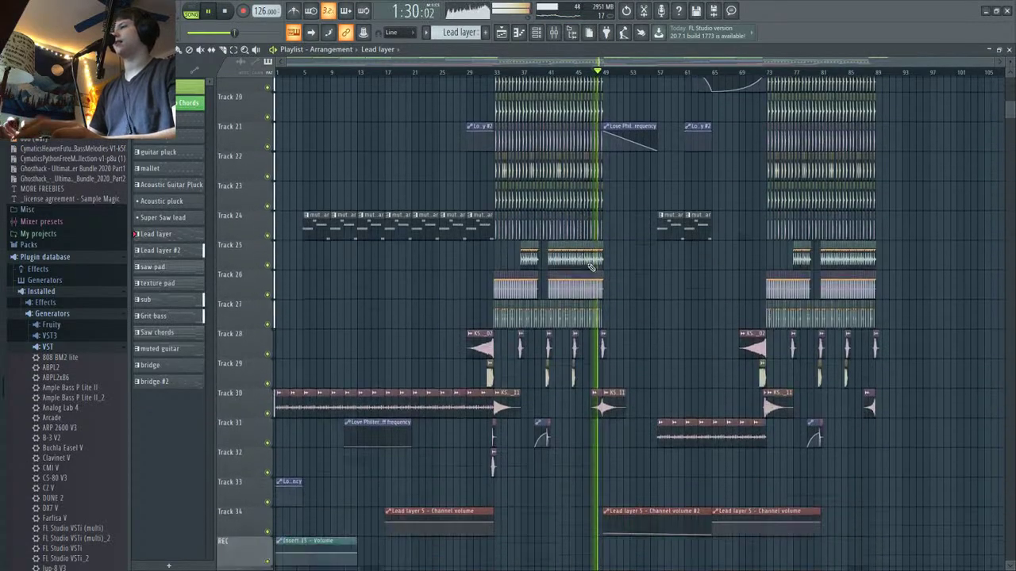
{"action": "key", "text": "space"}
{"action": "scroll", "coordinate": [632, 231], "scroll_direction": "down", "scroll_amount": 3}
{"action": "scroll", "coordinate": [634, 222], "scroll_direction": "up", "scroll_amount": 4}
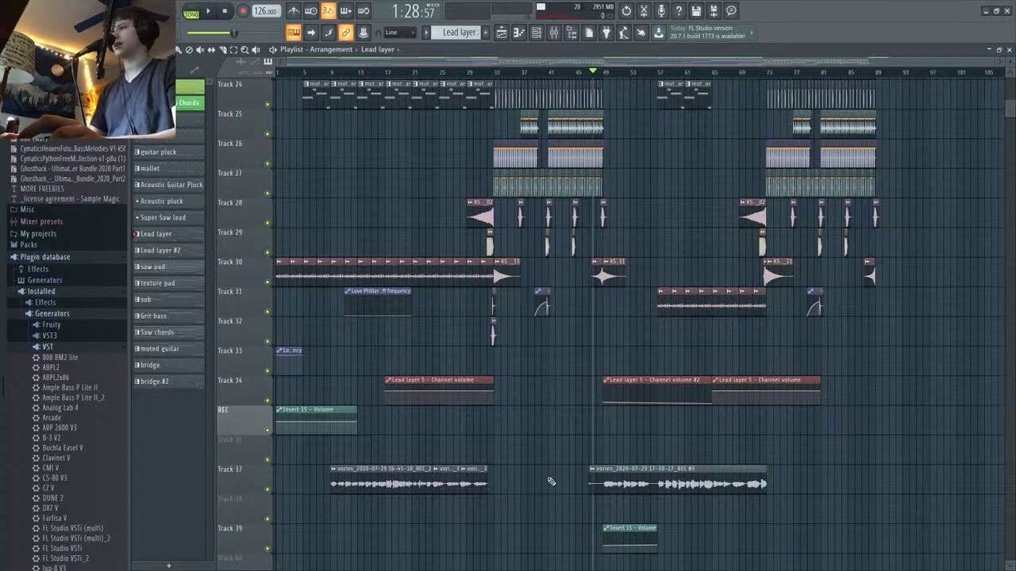
Step: Play the full mix from just before bar 49 and trim the end of the Track 37 vocal clip to just past bar 72
{"action": "key", "text": "space"}
{"action": "scroll", "coordinate": [563, 475], "scroll_direction": "up", "scroll_amount": 3}
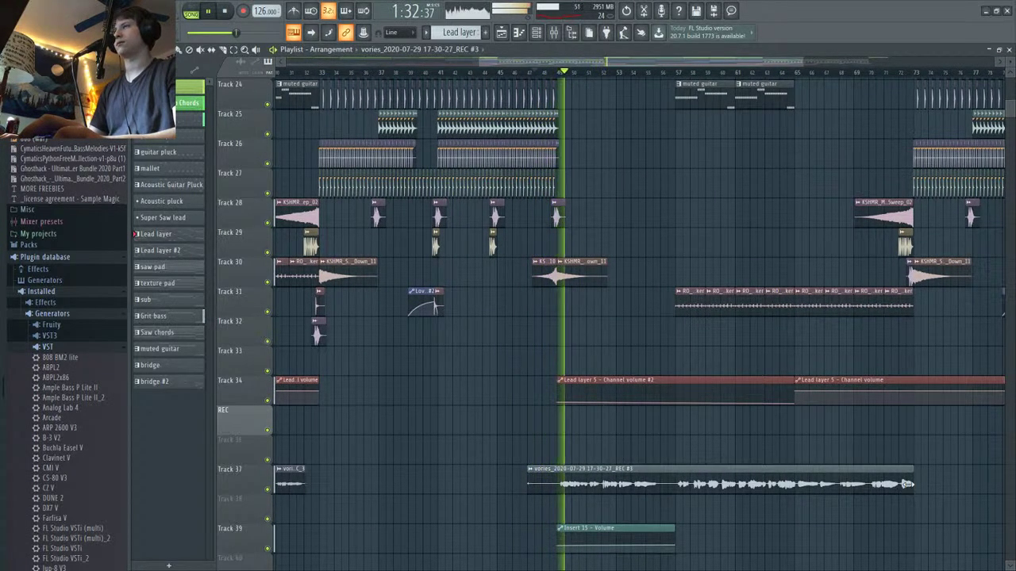
{"action": "scroll", "coordinate": [907, 486], "scroll_direction": "down", "scroll_amount": 3}
{"action": "scroll", "coordinate": [912, 492], "scroll_direction": "up", "scroll_amount": 7}
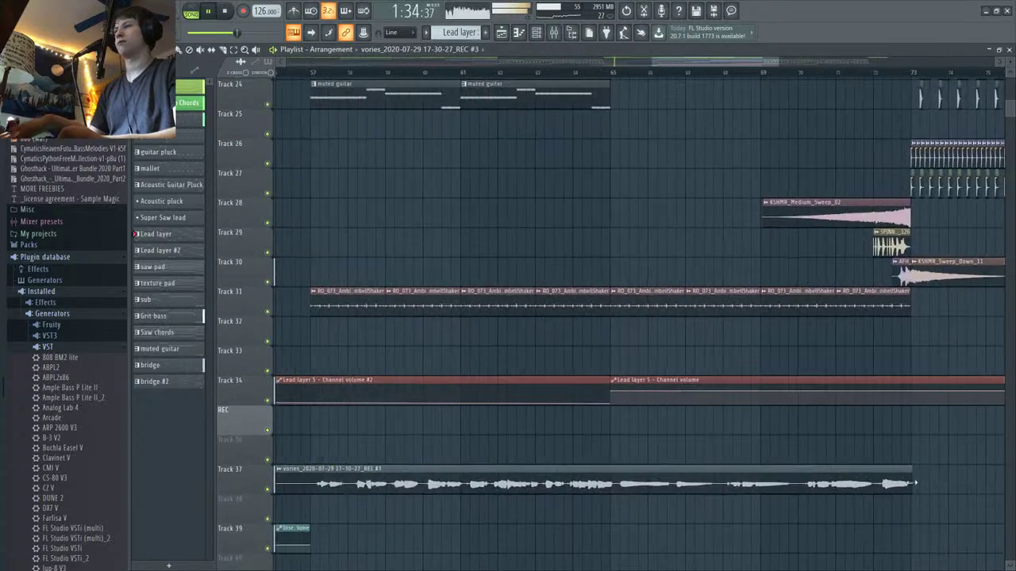
{"action": "scroll", "coordinate": [913, 498], "scroll_direction": "up", "scroll_amount": 2}
{"action": "left_click_drag", "start_coordinate": [917, 493], "coordinate": [817, 493]}
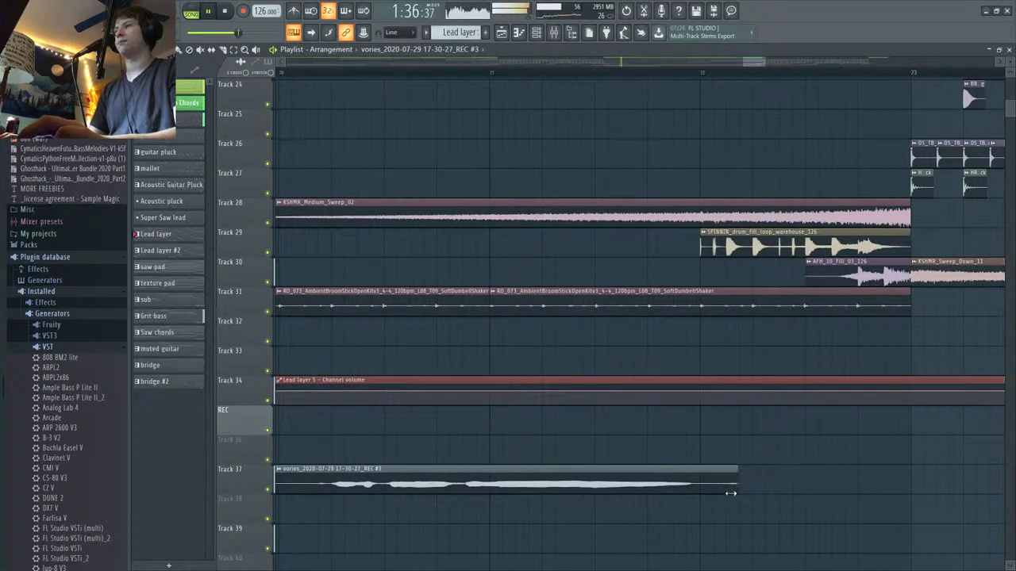
Step: Follow the full mix from bar 52 past bar 57, examining the sub, Grit bass, Track 21 cutoff automation and muted guitar clips
{"action": "scroll", "coordinate": [730, 493], "scroll_direction": "down", "scroll_amount": 6}
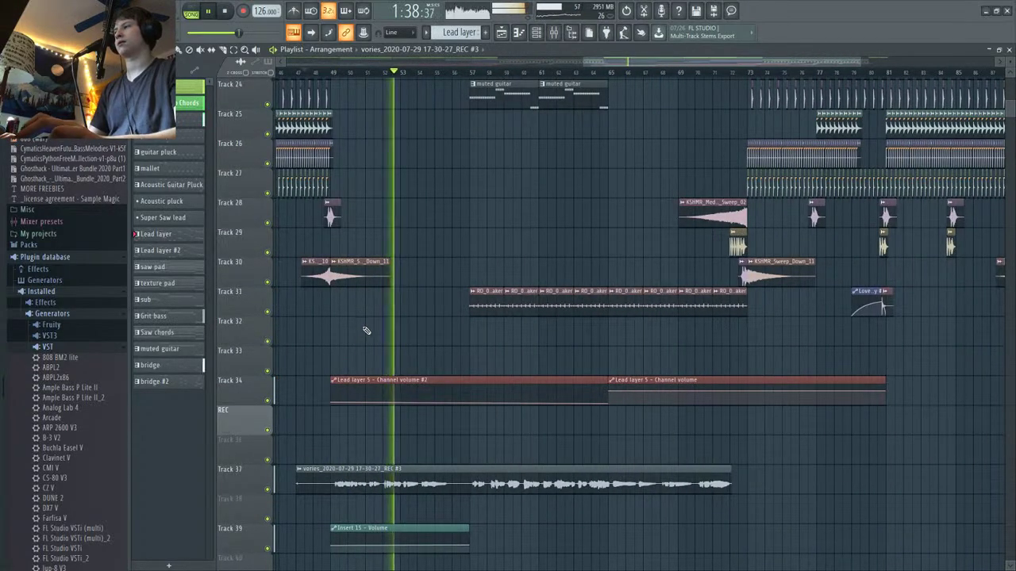
{"action": "scroll", "coordinate": [367, 328], "scroll_direction": "up", "scroll_amount": 2}
{"action": "scroll", "coordinate": [524, 377], "scroll_direction": "up", "scroll_amount": 5}
{"action": "scroll", "coordinate": [521, 381], "scroll_direction": "down", "scroll_amount": 2}
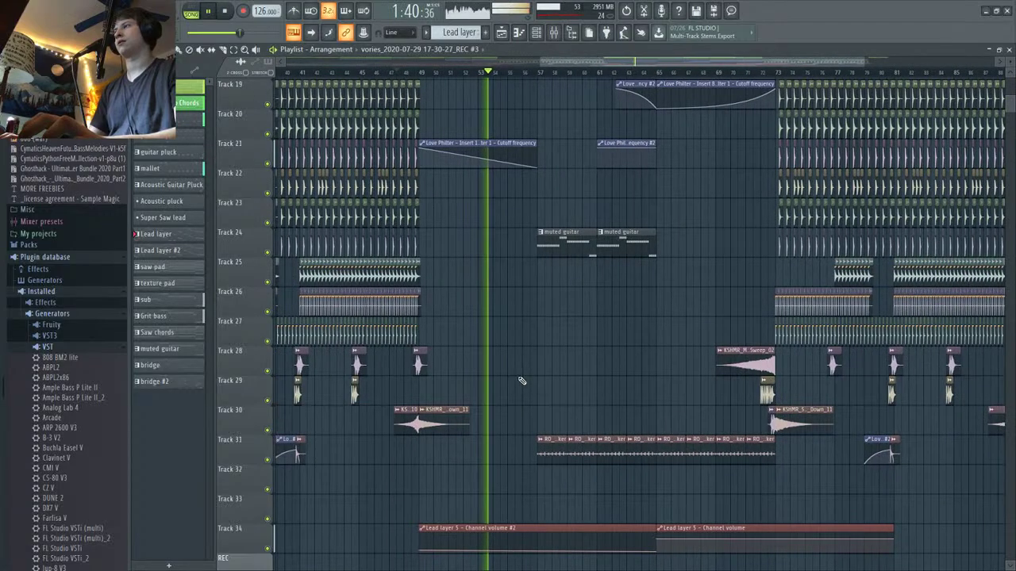
{"action": "scroll", "coordinate": [524, 382], "scroll_direction": "up", "scroll_amount": 6}
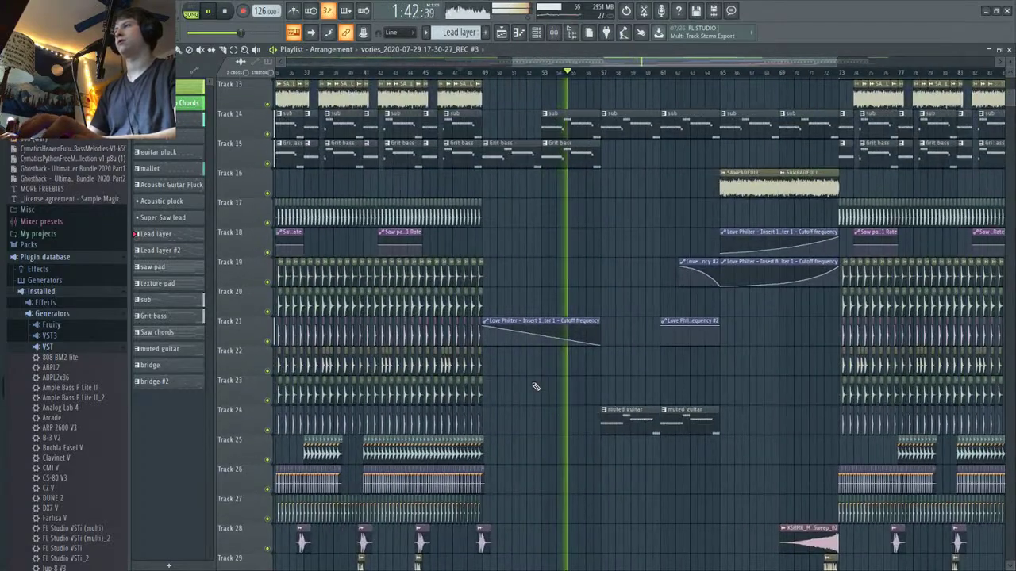
{"action": "scroll", "coordinate": [536, 387], "scroll_direction": "up", "scroll_amount": 4}
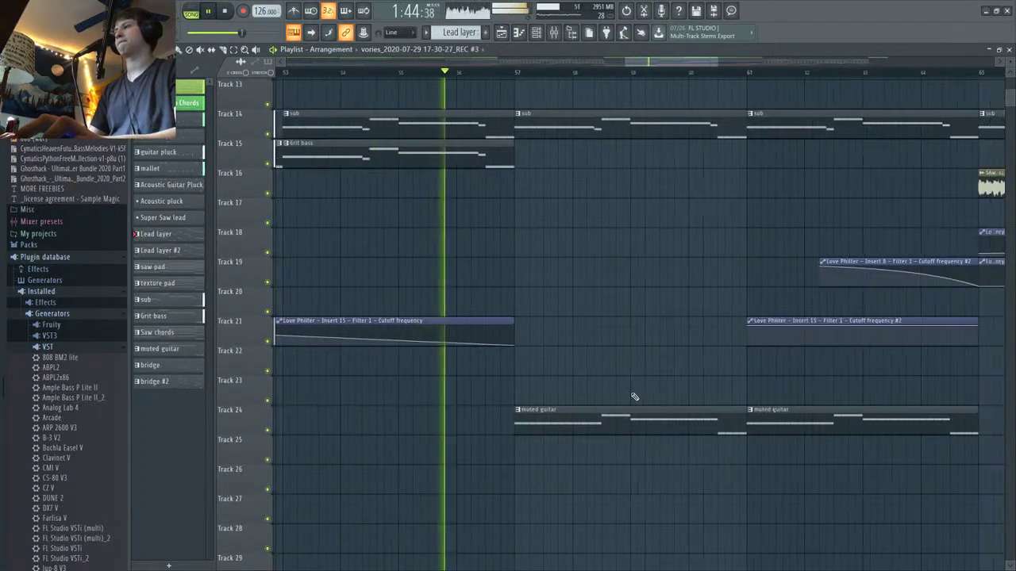
{"action": "scroll", "coordinate": [634, 396], "scroll_direction": "down", "scroll_amount": 4}
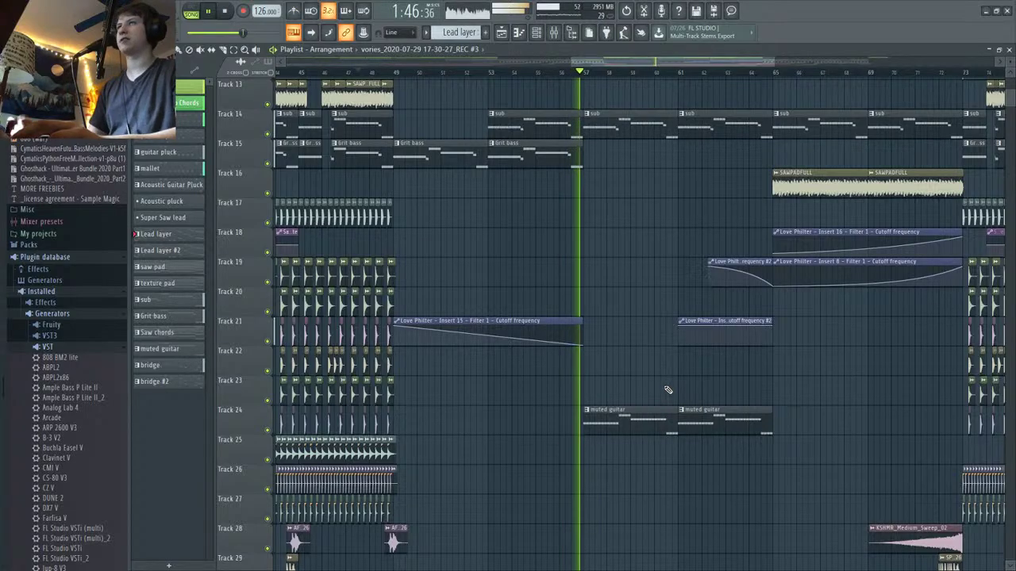
{"action": "scroll", "coordinate": [662, 382], "scroll_direction": "down", "scroll_amount": 5}
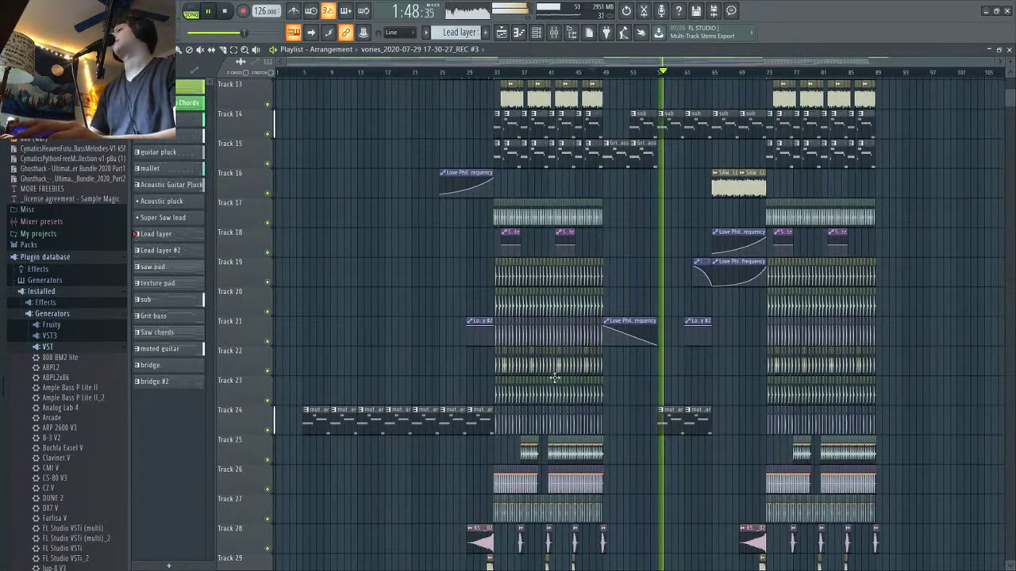
Step: Listen through the bridge, acoustic guitar, lead layer and saw pad build into the second drop at bar 73, and stop playback
{"action": "scroll", "coordinate": [688, 384], "scroll_direction": "up", "scroll_amount": 5}
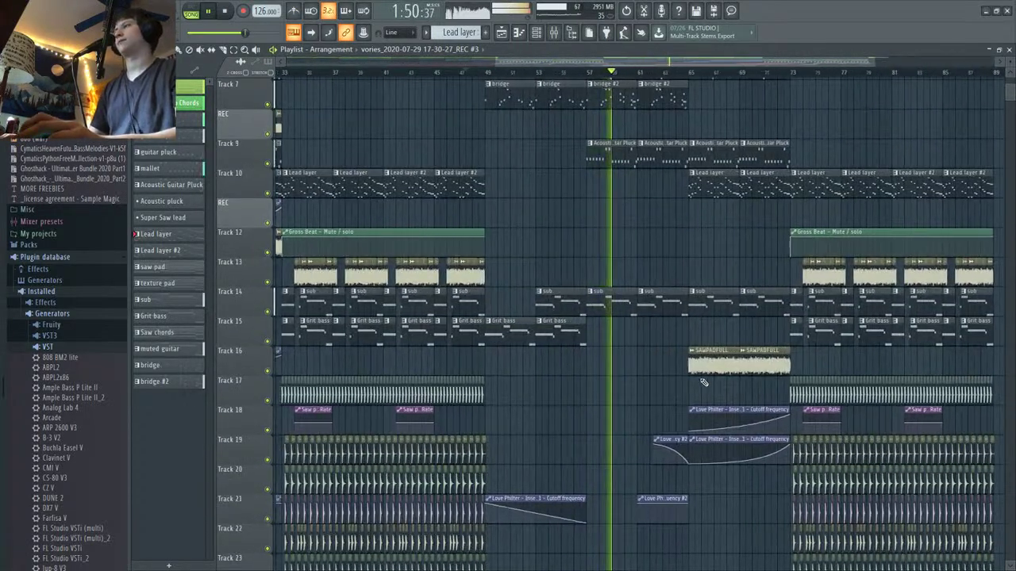
{"action": "scroll", "coordinate": [508, 349], "scroll_direction": "up", "scroll_amount": 2}
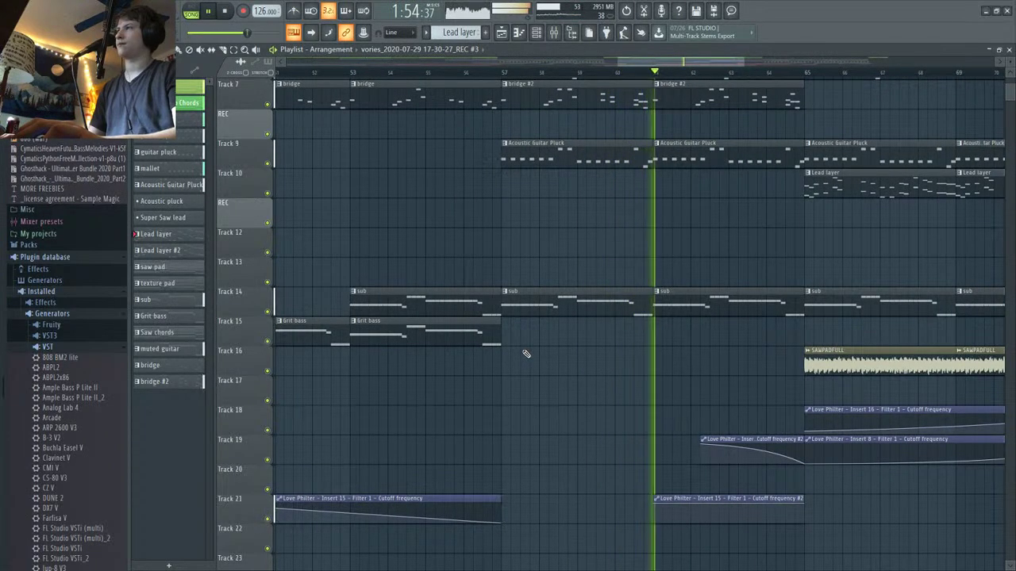
{"action": "scroll", "coordinate": [529, 352], "scroll_direction": "down", "scroll_amount": 2}
{"action": "scroll", "coordinate": [532, 350], "scroll_direction": "down", "scroll_amount": 2}
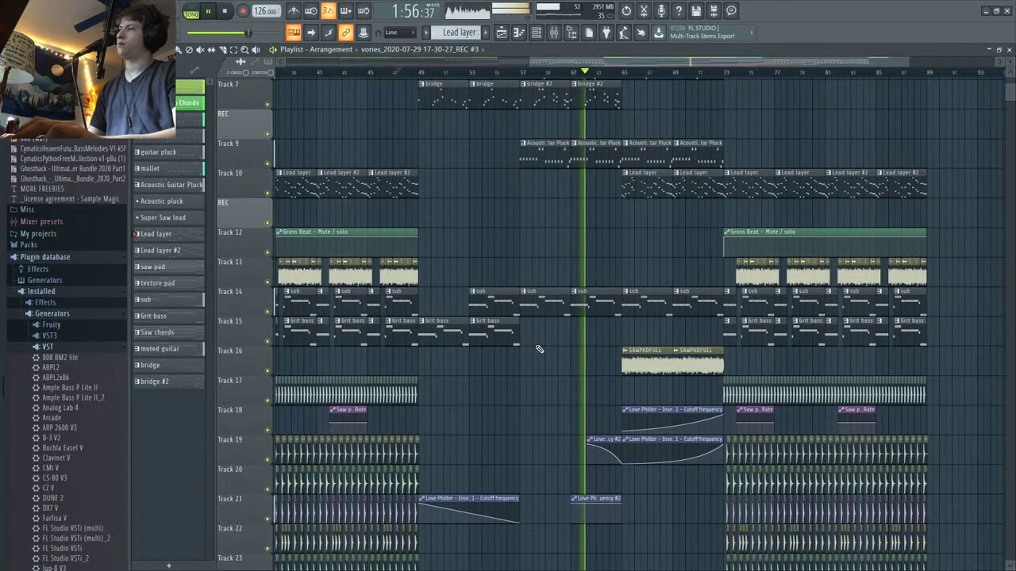
{"action": "scroll", "coordinate": [587, 357], "scroll_direction": "down", "scroll_amount": 3}
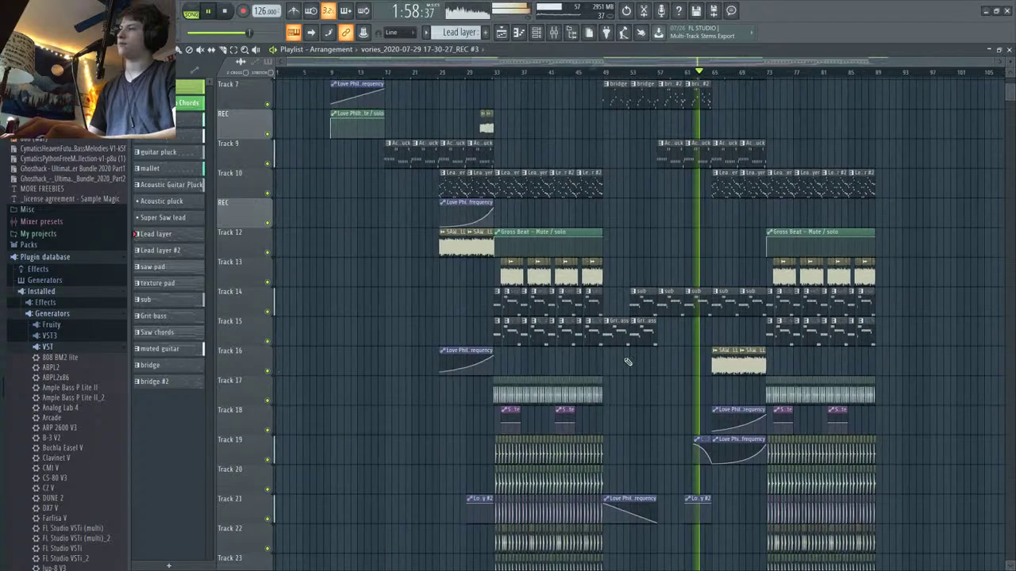
{"action": "scroll", "coordinate": [736, 383], "scroll_direction": "up", "scroll_amount": 3}
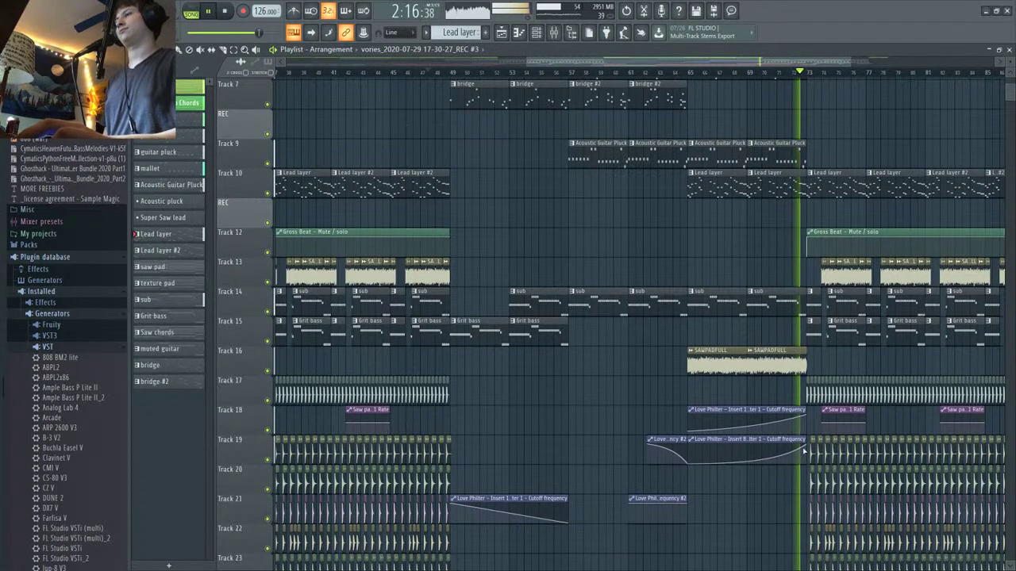
{"action": "scroll", "coordinate": [834, 418], "scroll_direction": "down", "scroll_amount": 4}
{"action": "scroll", "coordinate": [834, 418], "scroll_direction": "down", "scroll_amount": 3}
{"action": "scroll", "coordinate": [841, 381], "scroll_direction": "down", "scroll_amount": 4}
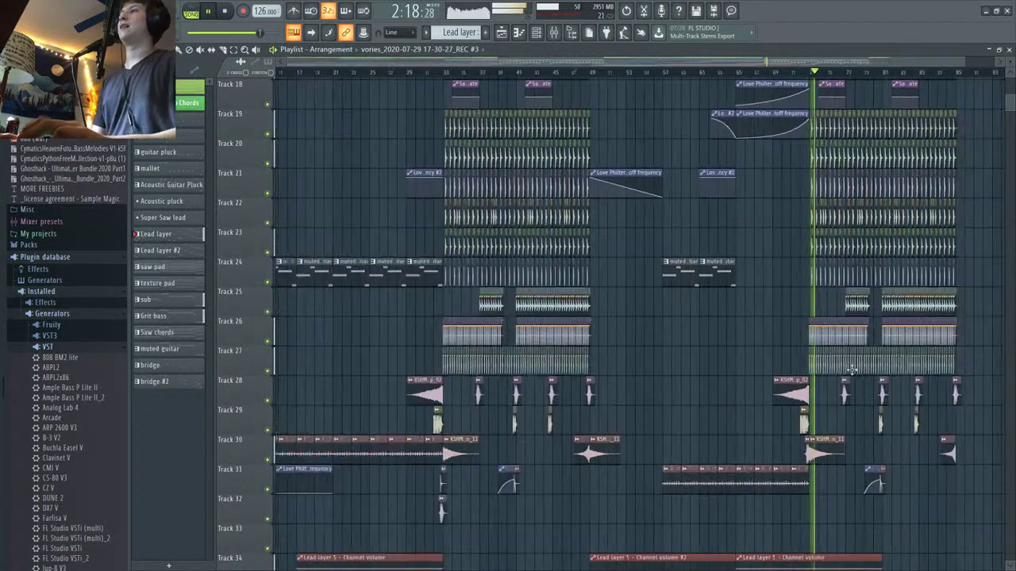
{"action": "key", "text": "space"}
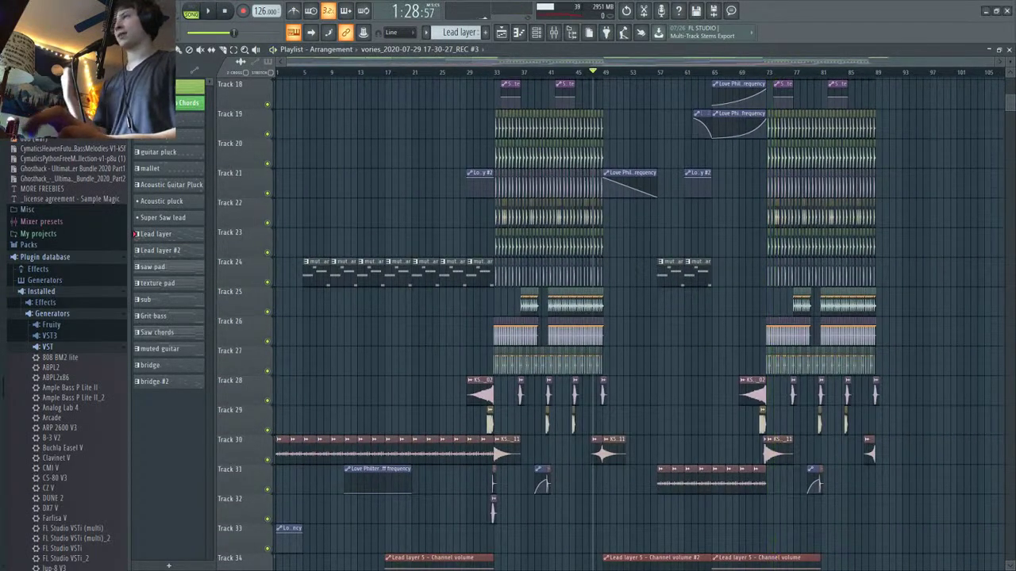
Step: Move the playback start position to bar 49
{"action": "scroll", "coordinate": [776, 442], "scroll_direction": "up", "scroll_amount": 7}
{"action": "scroll", "coordinate": [776, 442], "scroll_direction": "up", "scroll_amount": 4}
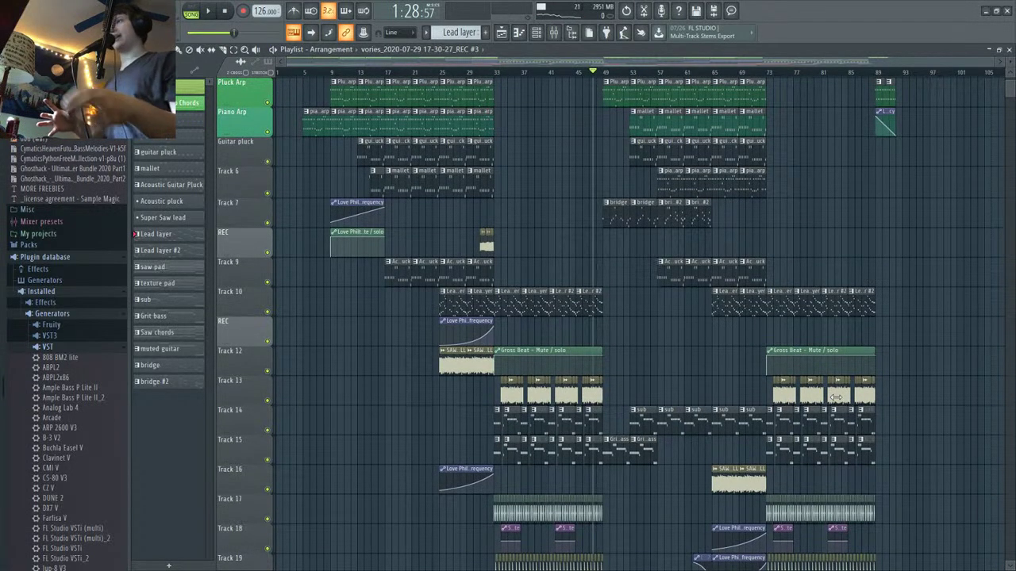
{"action": "scroll", "coordinate": [298, 177], "scroll_direction": "down", "scroll_amount": 2}
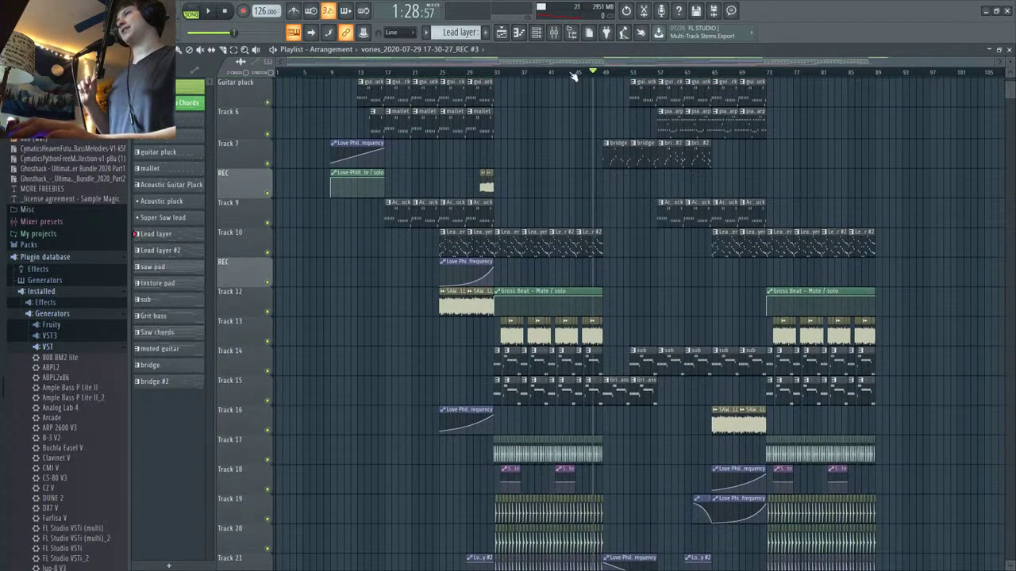
{"action": "left_click_drag", "start_coordinate": [594, 68], "coordinate": [555, 69]}
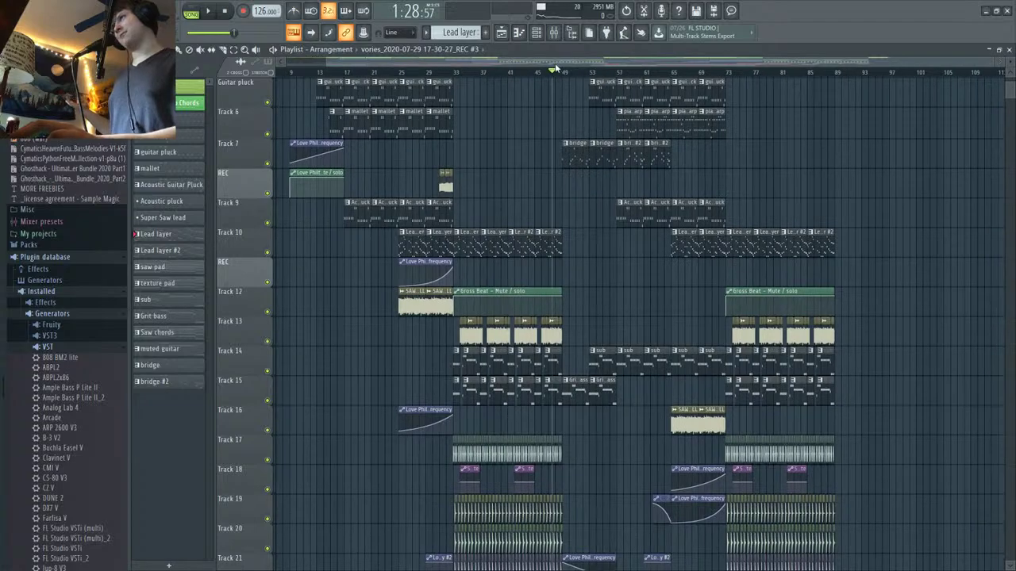
Step: Solo the REC track with the Love Philter cutoff automation below Track 10, and activate Track 33 alongside it
{"action": "scroll", "coordinate": [569, 333], "scroll_direction": "down", "scroll_amount": 10}
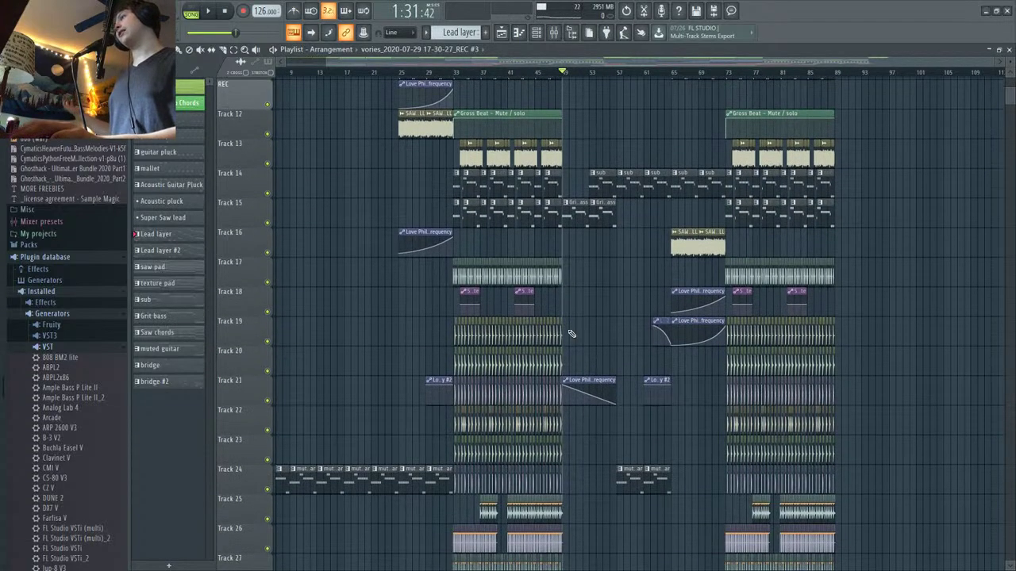
{"action": "scroll", "coordinate": [340, 431], "scroll_direction": "up", "scroll_amount": 7}
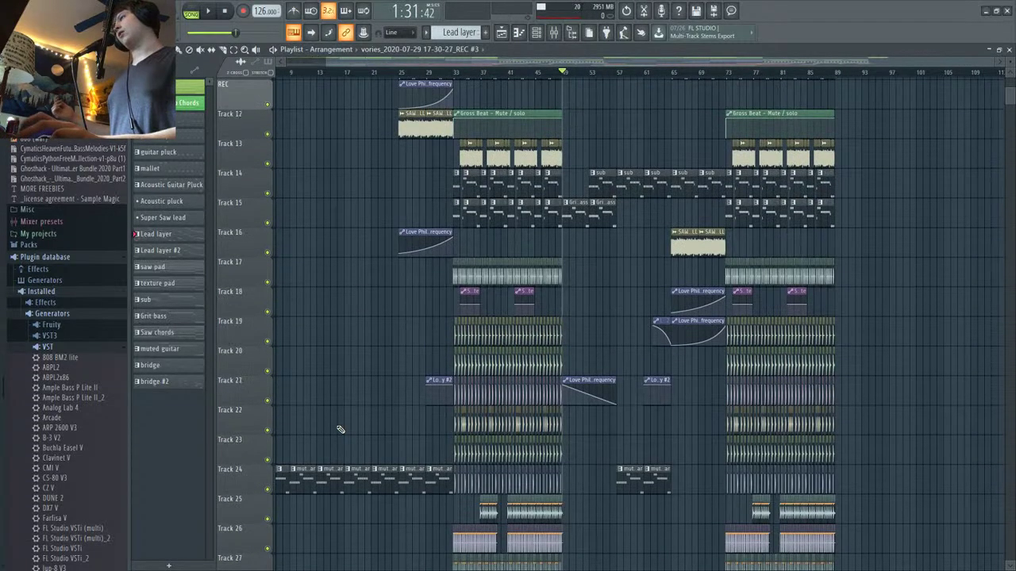
{"action": "scroll", "coordinate": [353, 330], "scroll_direction": "down", "scroll_amount": 5}
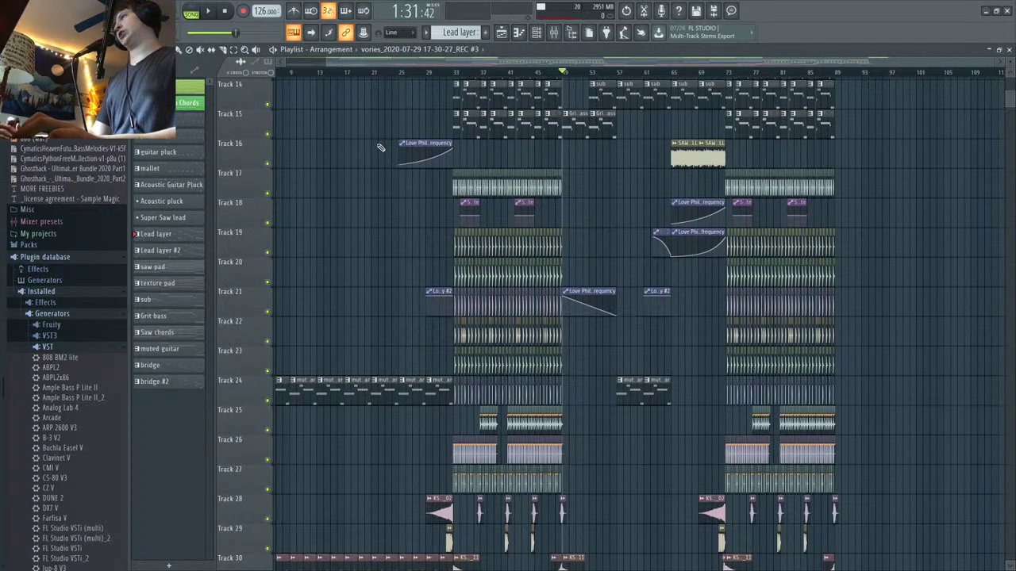
{"action": "scroll", "coordinate": [380, 148], "scroll_direction": "up", "scroll_amount": 4}
{"action": "scroll", "coordinate": [277, 203], "scroll_direction": "up", "scroll_amount": 7}
{"action": "scroll", "coordinate": [270, 231], "scroll_direction": "down", "scroll_amount": 10}
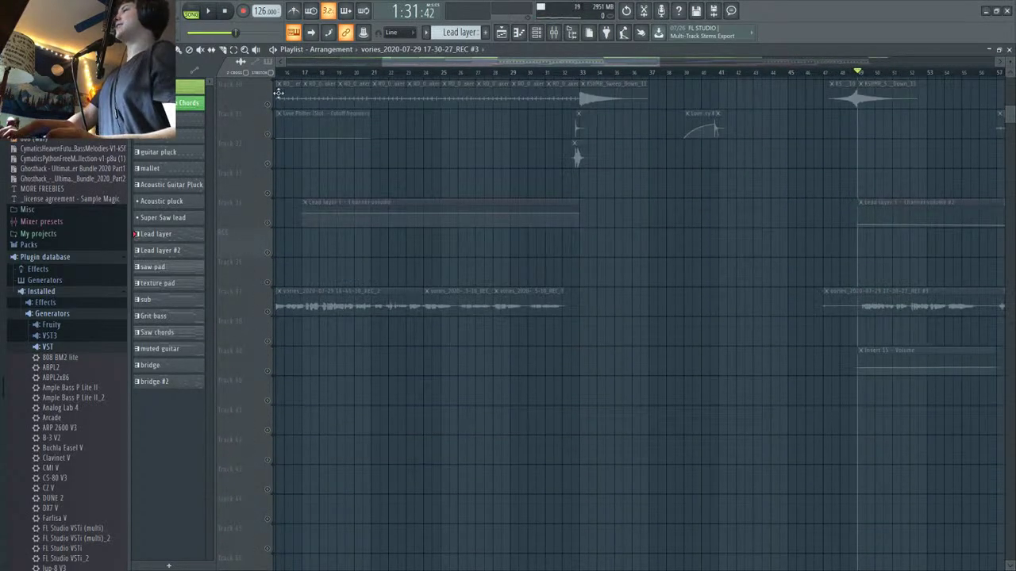
{"action": "scroll", "coordinate": [331, 270], "scroll_direction": "down", "scroll_amount": 3}
{"action": "left_click", "coordinate": [269, 195]}
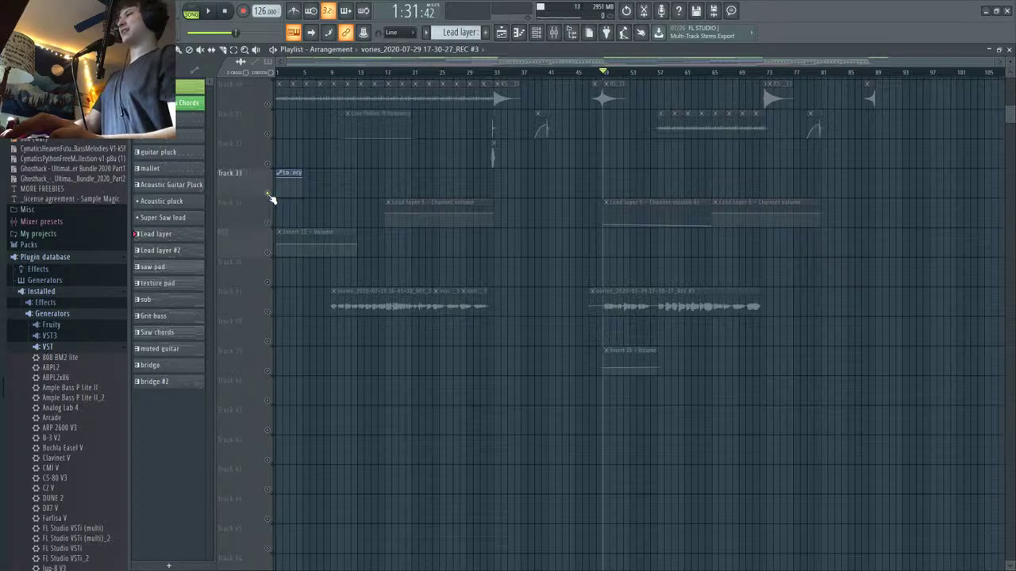
Step: Activate the bridge melody on Track 7 and play it from bar 49
{"action": "scroll", "coordinate": [357, 211], "scroll_direction": "up", "scroll_amount": 15}
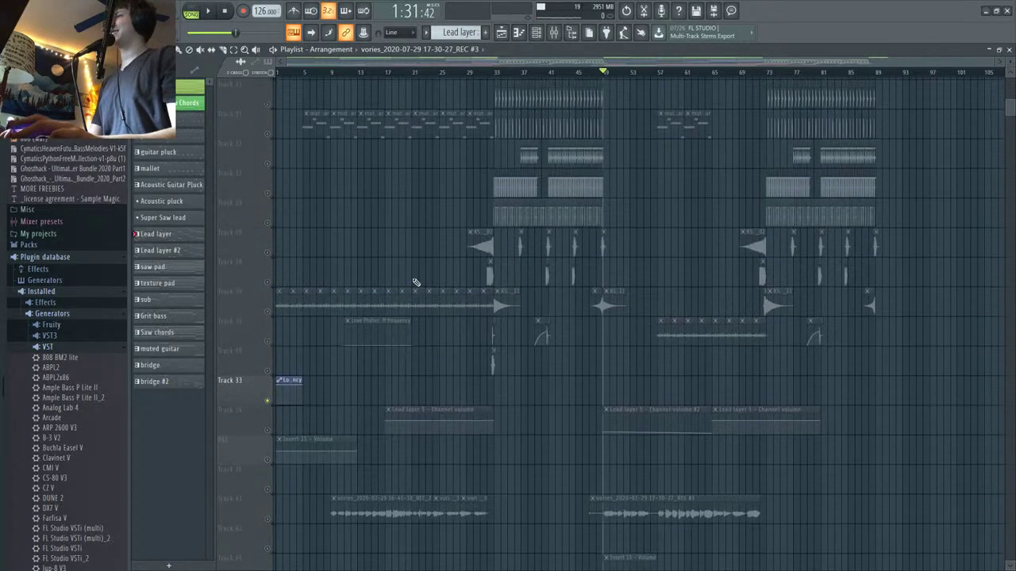
{"action": "scroll", "coordinate": [673, 359], "scroll_direction": "up", "scroll_amount": 4}
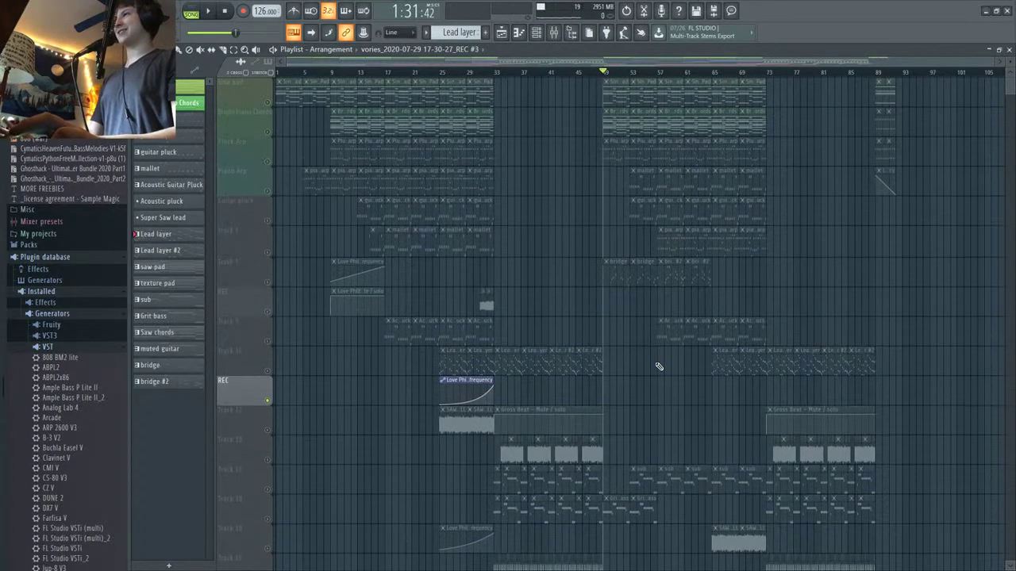
{"action": "left_click", "coordinate": [268, 284]}
{"action": "key", "text": "space"}
{"action": "scroll", "coordinate": [628, 295], "scroll_direction": "up", "scroll_amount": 2}
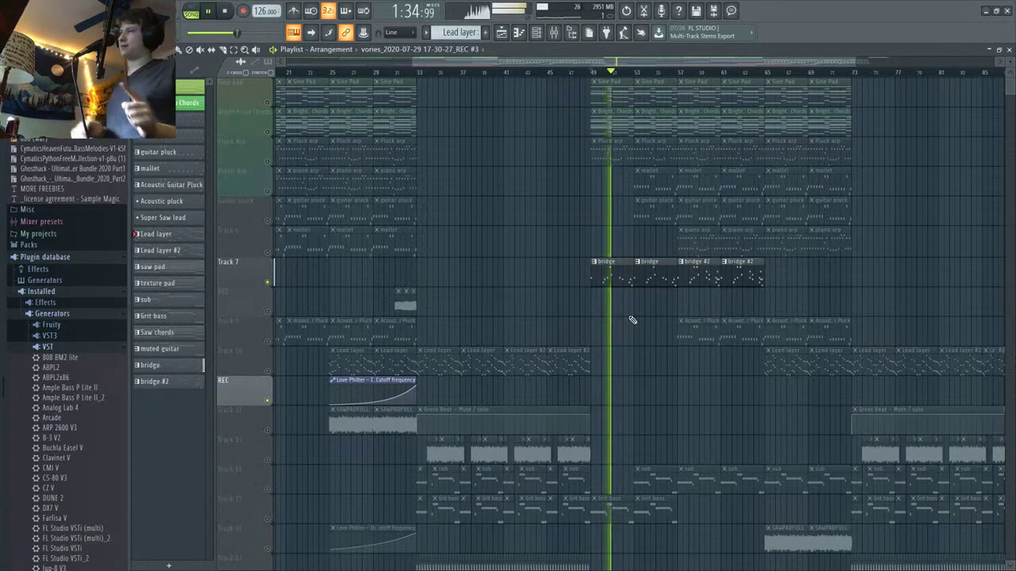
Step: Activate the Lead layer 5 channel volume automation on Track 34 during playback
{"action": "scroll", "coordinate": [628, 437], "scroll_direction": "down", "scroll_amount": 20}
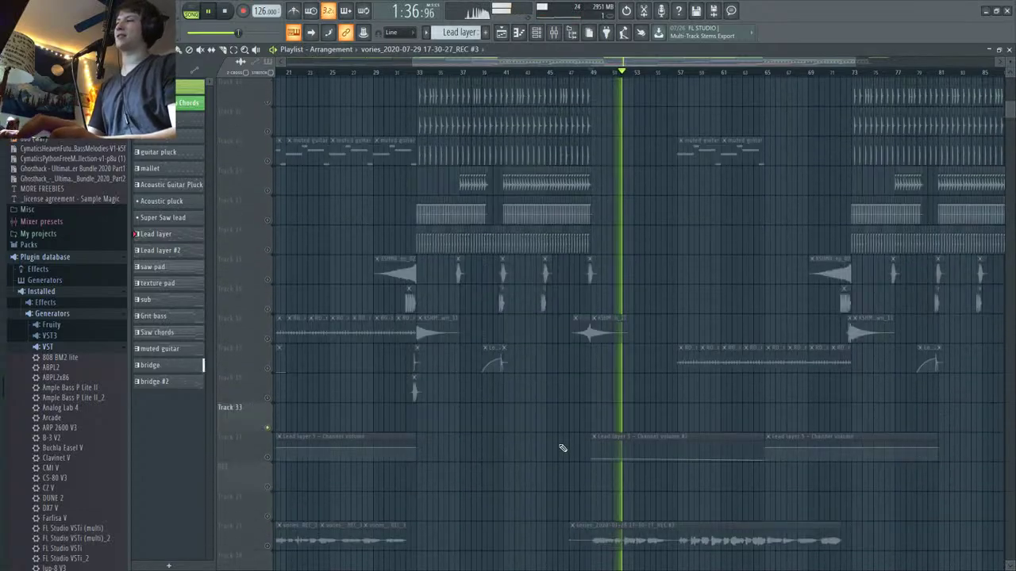
{"action": "scroll", "coordinate": [562, 448], "scroll_direction": "down", "scroll_amount": 3}
{"action": "left_click", "coordinate": [268, 373]}
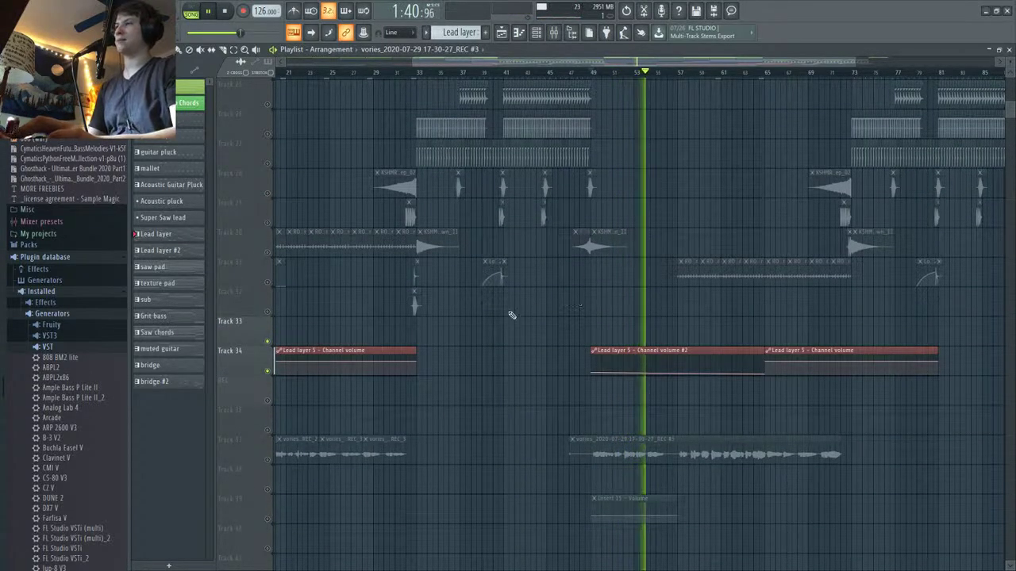
{"action": "scroll", "coordinate": [512, 315], "scroll_direction": "up", "scroll_amount": 4}
{"action": "scroll", "coordinate": [715, 333], "scroll_direction": "up", "scroll_amount": 9}
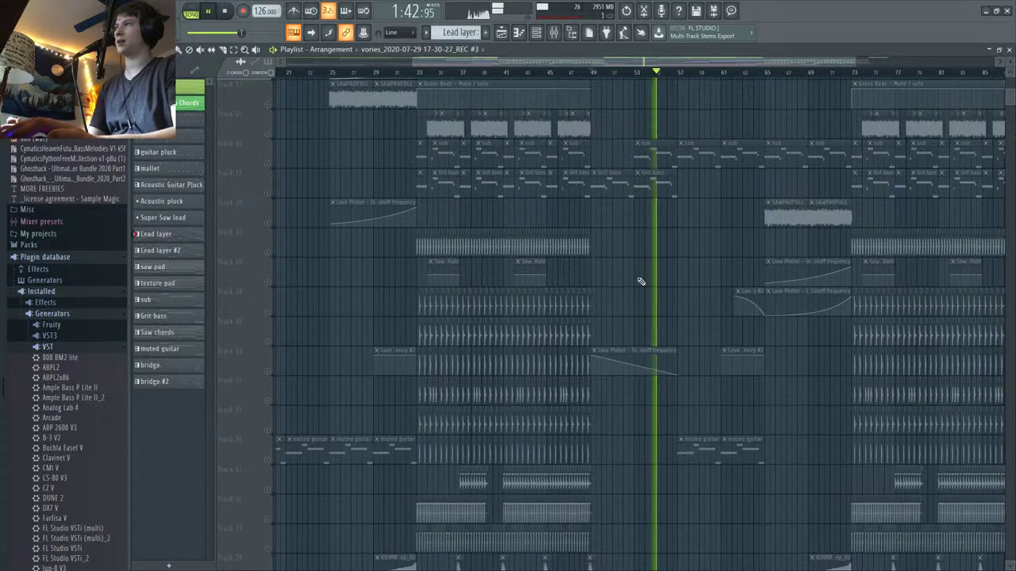
Step: Listen to the isolated bridge melody on Track 7 through its last clip, and stop playback
{"action": "scroll", "coordinate": [526, 340], "scroll_direction": "up", "scroll_amount": 5}
{"action": "scroll", "coordinate": [767, 334], "scroll_direction": "up", "scroll_amount": 4, "text": "ctrl"}
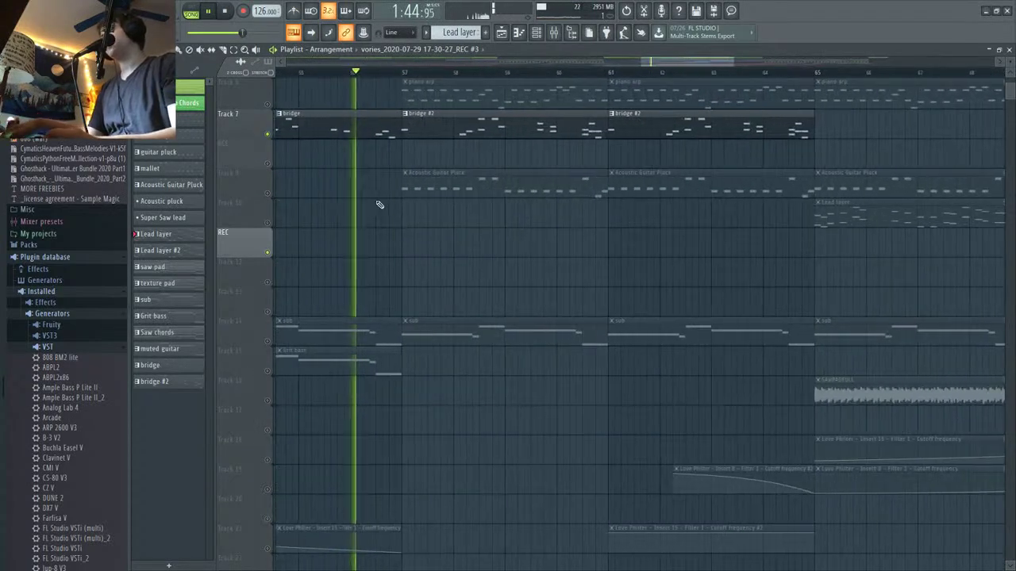
{"action": "scroll", "coordinate": [380, 205], "scroll_direction": "up", "scroll_amount": 5}
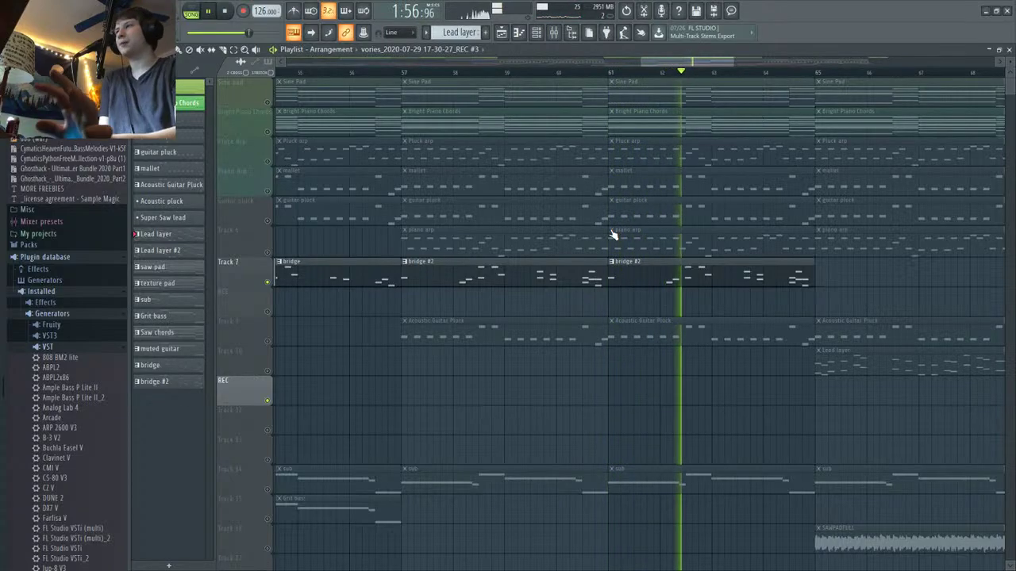
{"action": "scroll", "coordinate": [515, 254], "scroll_direction": "down", "scroll_amount": 5}
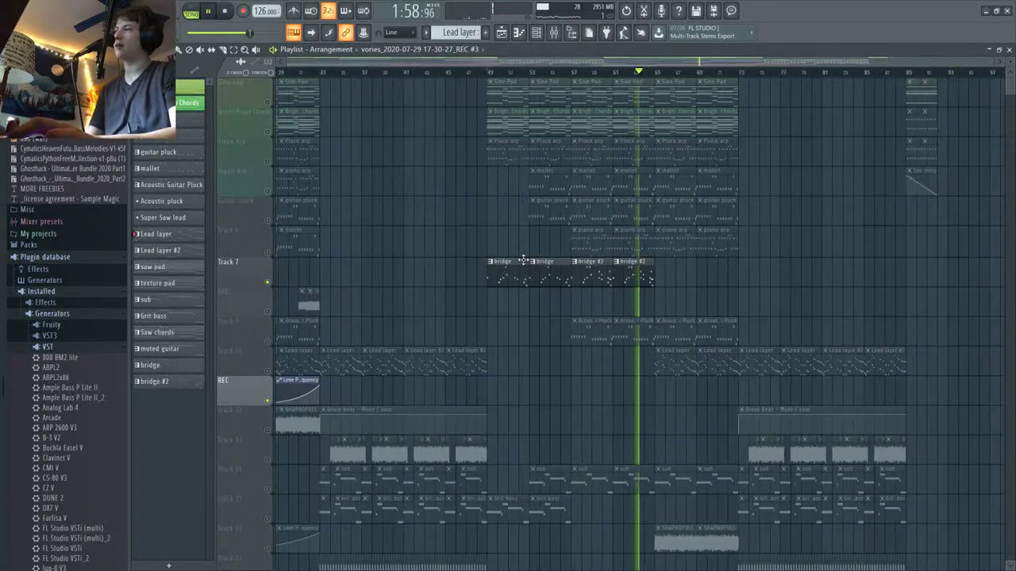
{"action": "scroll", "coordinate": [526, 258], "scroll_direction": "down", "scroll_amount": 2}
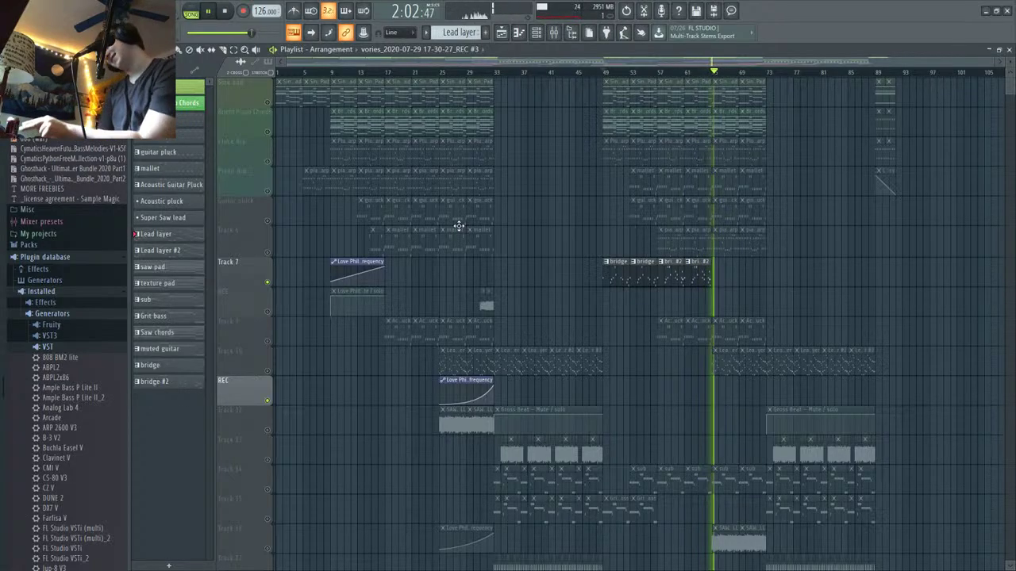
{"action": "key", "text": "space"}
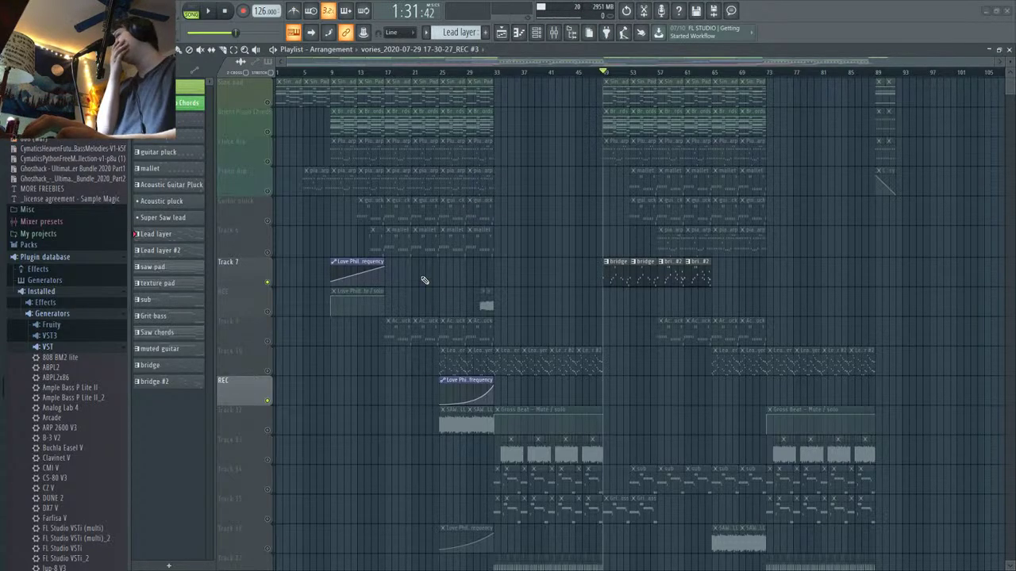
Step: Turn off the solo so all playlist tracks are active, and play the full mix from bar 49
{"action": "left_click", "coordinate": [268, 284], "text": "ctrl"}
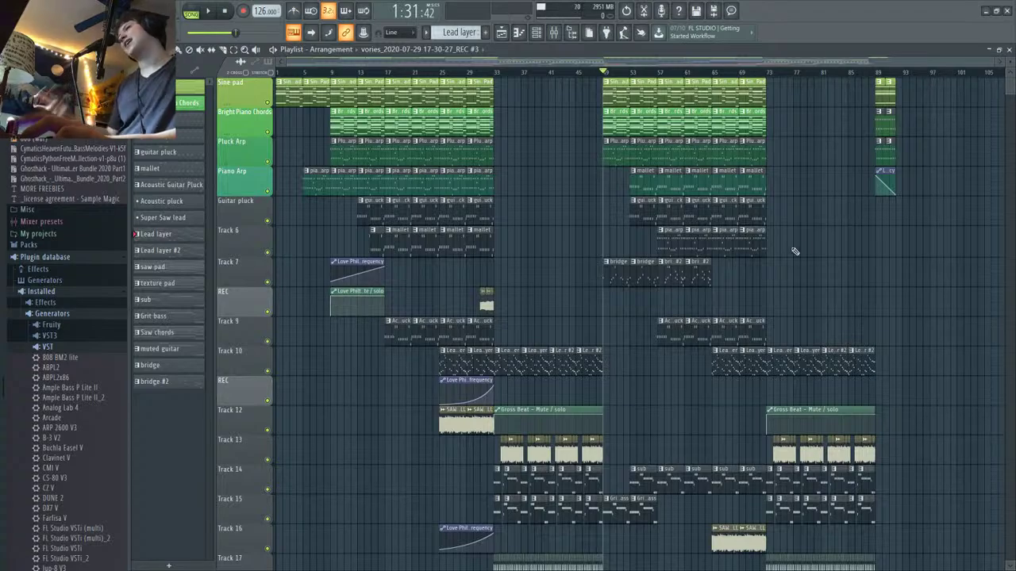
{"action": "key", "text": "space"}
{"action": "scroll", "coordinate": [795, 252], "scroll_direction": "down", "scroll_amount": 10}
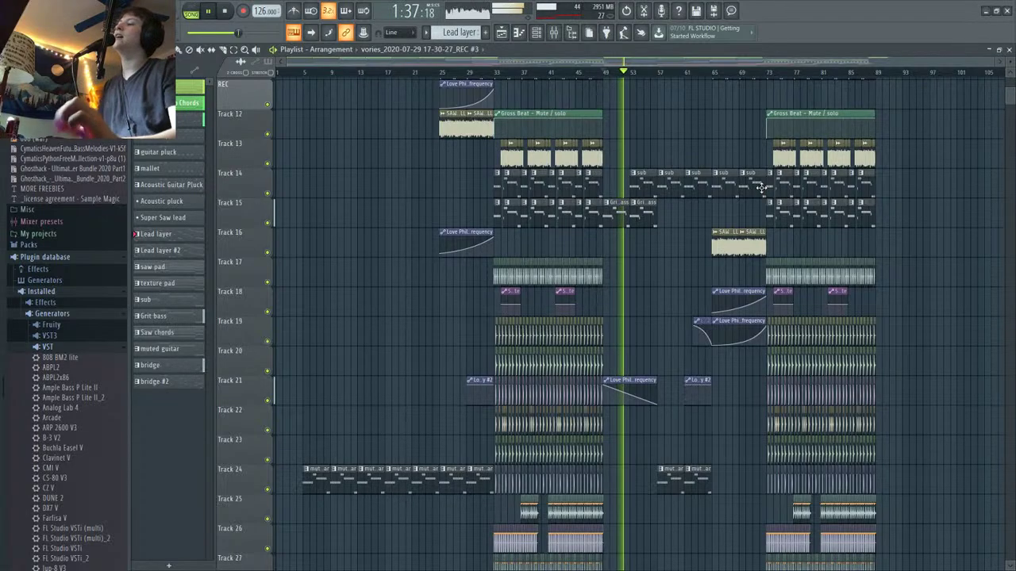
{"action": "scroll", "coordinate": [705, 484], "scroll_direction": "down", "scroll_amount": 4}
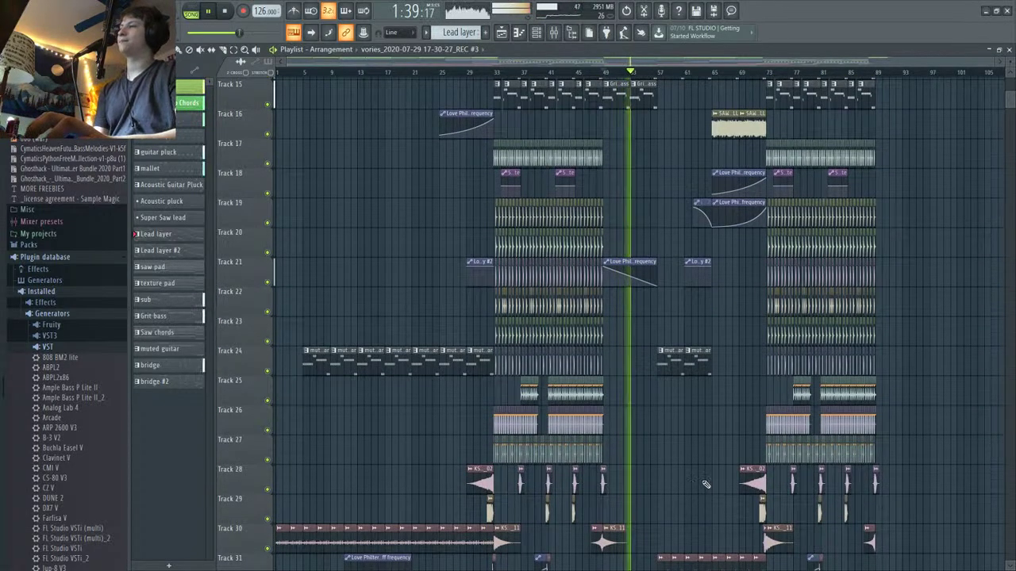
{"action": "scroll", "coordinate": [801, 329], "scroll_direction": "down", "scroll_amount": 7}
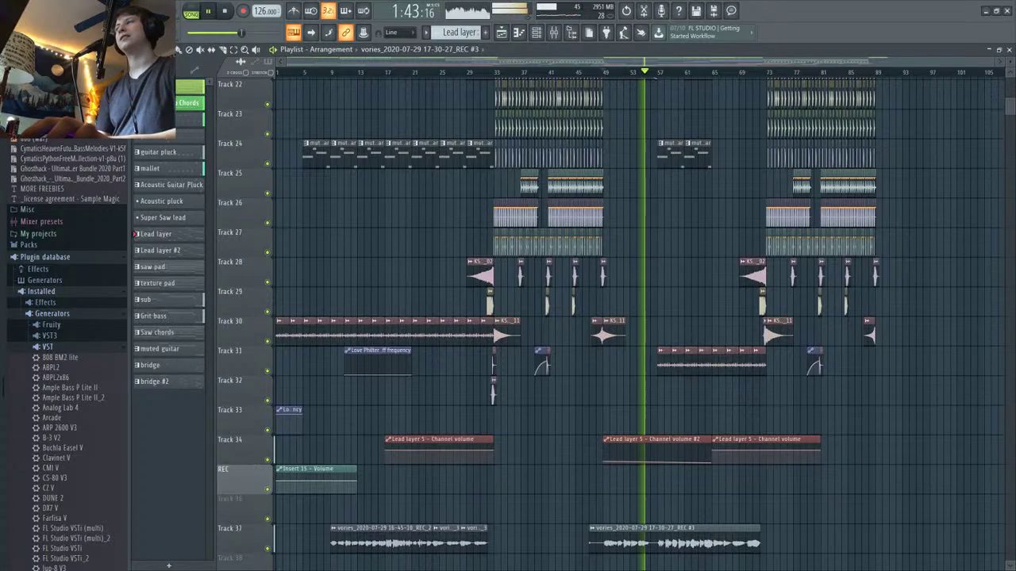
{"action": "scroll", "coordinate": [829, 327], "scroll_direction": "up", "scroll_amount": 16}
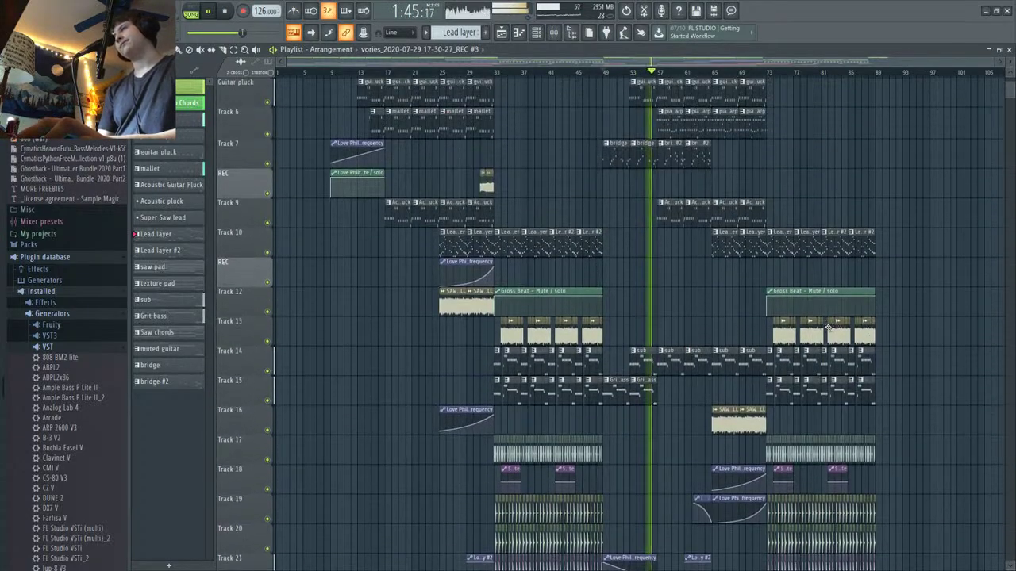
{"action": "scroll", "coordinate": [827, 325], "scroll_direction": "up", "scroll_amount": 4}
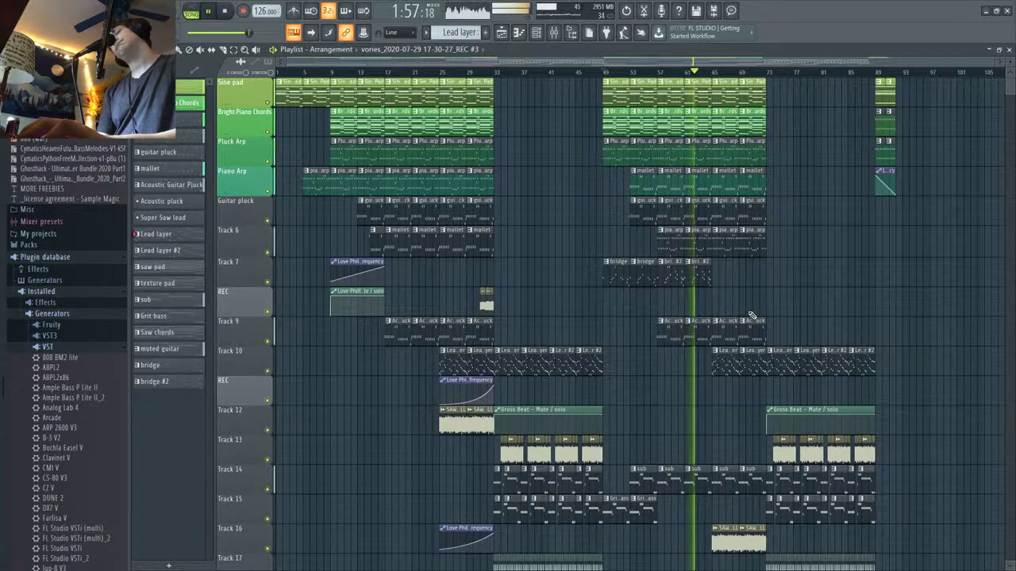
Step: Examine the build-up automation and effects tracks during playback, and select the vocal recording clip REC #3 on Track 37
{"action": "scroll", "coordinate": [751, 316], "scroll_direction": "down", "scroll_amount": 5}
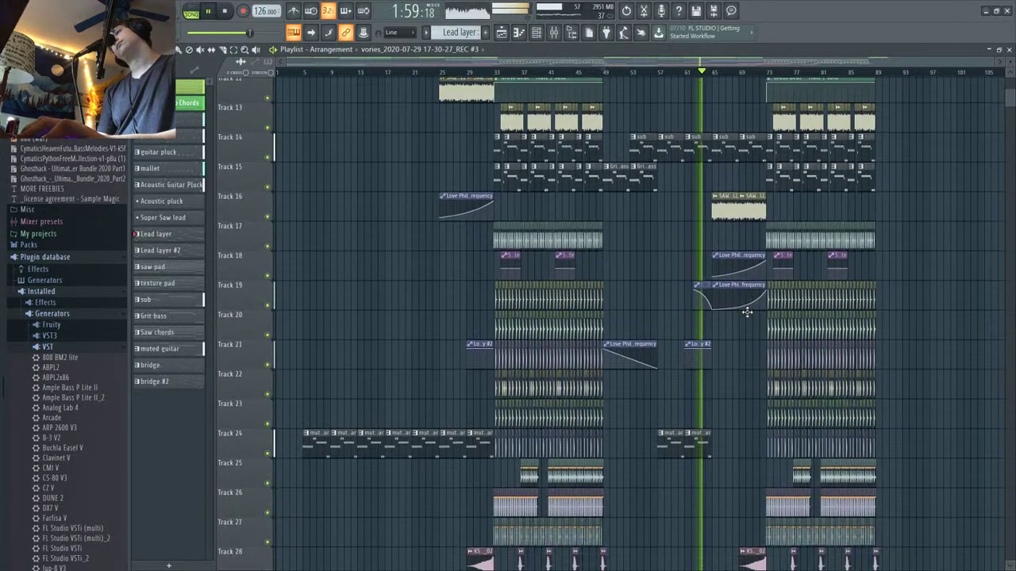
{"action": "scroll", "coordinate": [746, 312], "scroll_direction": "down", "scroll_amount": 2}
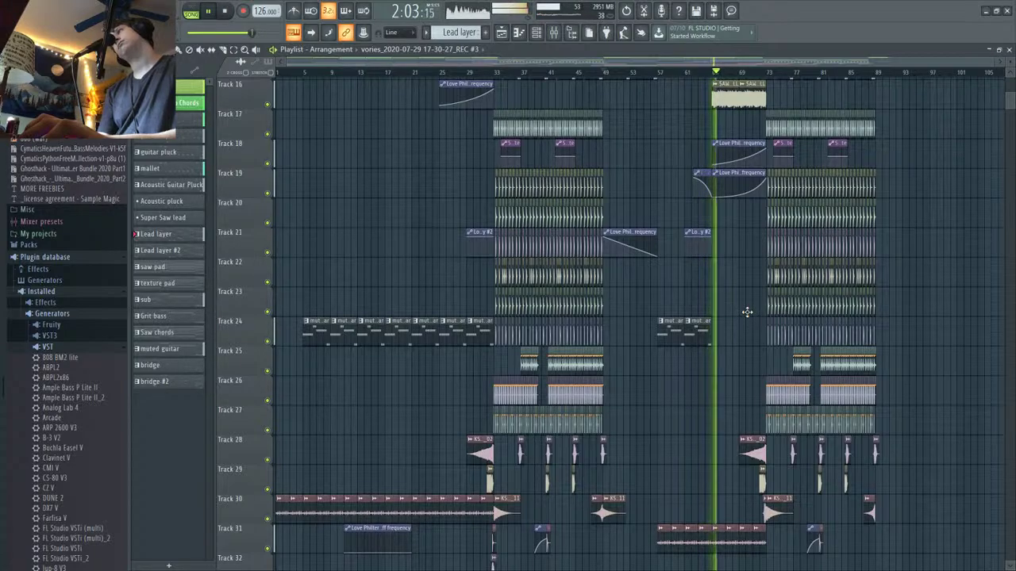
{"action": "scroll", "coordinate": [747, 312], "scroll_direction": "up", "scroll_amount": 2}
{"action": "scroll", "coordinate": [747, 312], "scroll_direction": "down", "scroll_amount": 5}
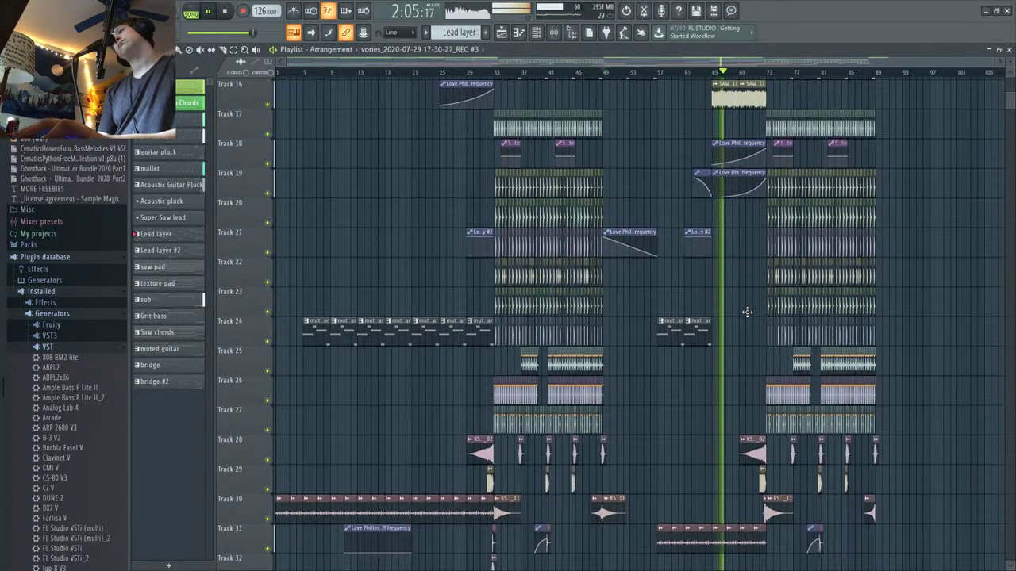
{"action": "scroll", "coordinate": [844, 446], "scroll_direction": "up", "scroll_amount": 1, "text": "ctrl"}
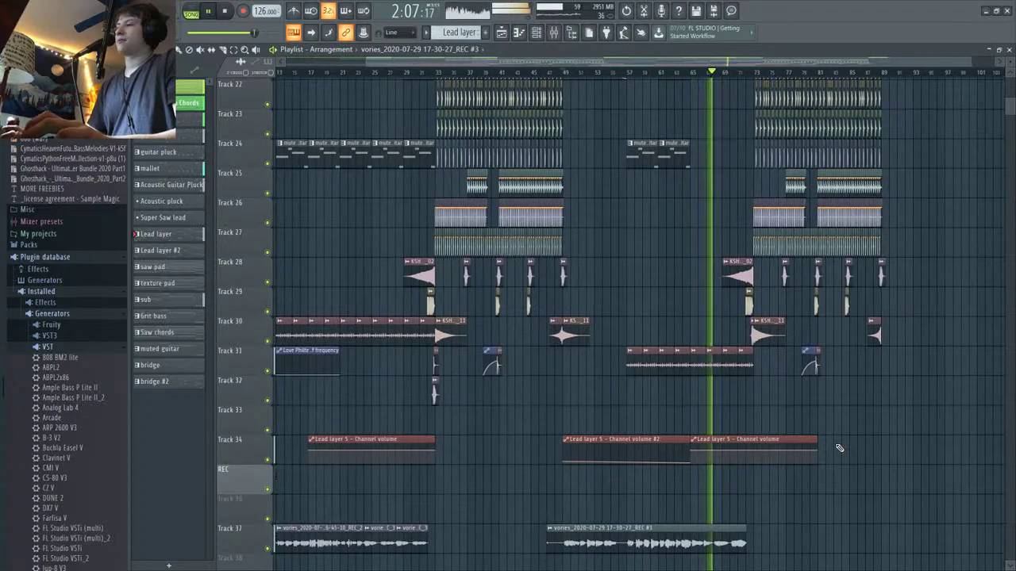
{"action": "scroll", "coordinate": [834, 447], "scroll_direction": "down", "scroll_amount": 2}
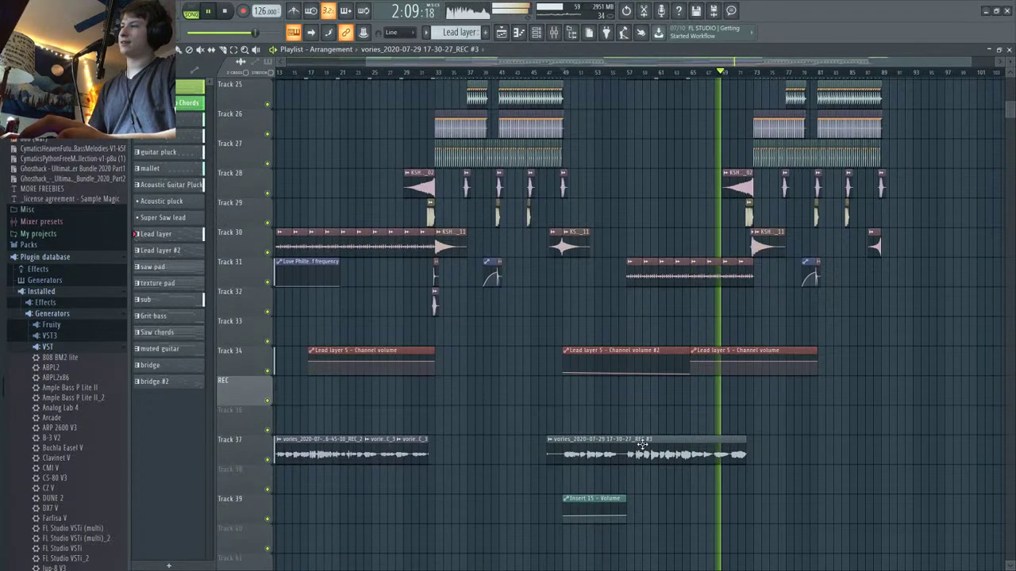
{"action": "left_click", "coordinate": [647, 442]}
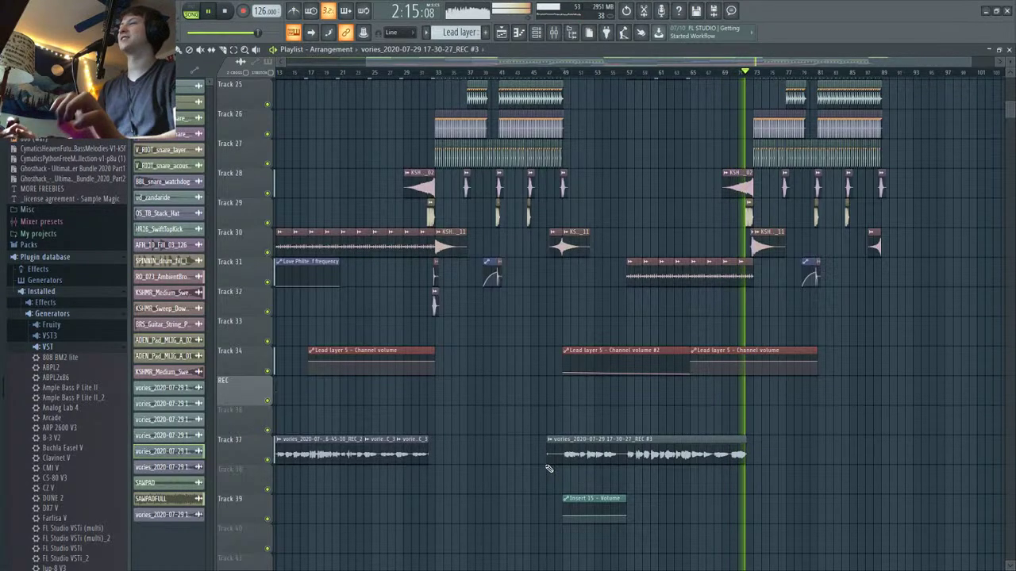
Step: Examine the second drop's layers from bar 73 and the short Love Philter automation on Track 31 during playback
{"action": "scroll", "coordinate": [729, 184], "scroll_direction": "up", "scroll_amount": 8}
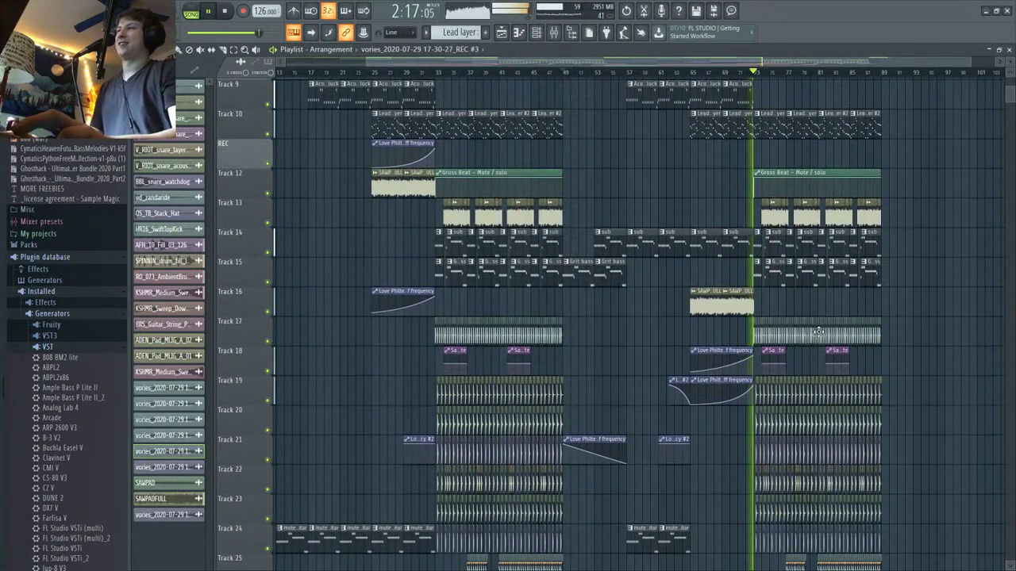
{"action": "scroll", "coordinate": [792, 319], "scroll_direction": "up", "scroll_amount": 1, "text": "ctrl"}
{"action": "scroll", "coordinate": [762, 319], "scroll_direction": "up", "scroll_amount": 1, "text": "ctrl"}
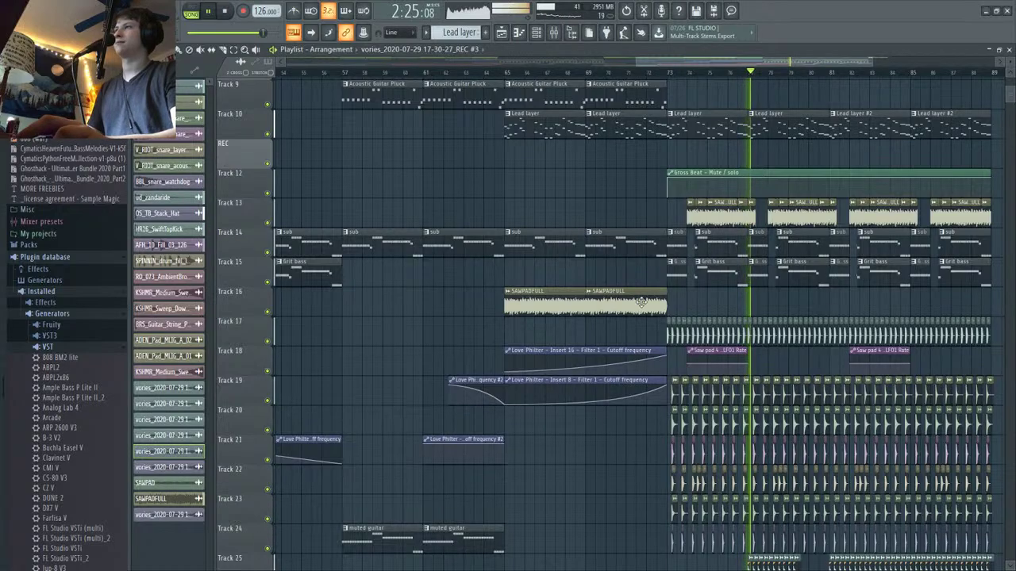
{"action": "scroll", "coordinate": [639, 305], "scroll_direction": "down", "scroll_amount": 5, "text": "ctrl"}
{"action": "scroll", "coordinate": [665, 276], "scroll_direction": "down", "scroll_amount": 2}
{"action": "scroll", "coordinate": [665, 275], "scroll_direction": "down", "scroll_amount": 10}
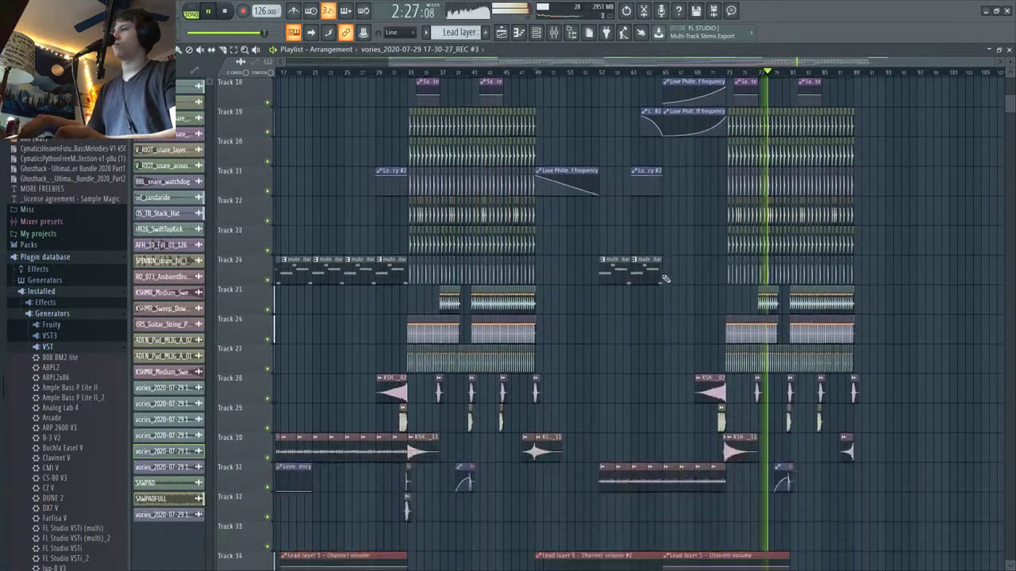
{"action": "scroll", "coordinate": [843, 385], "scroll_direction": "up", "scroll_amount": 4, "text": "ctrl"}
{"action": "scroll", "coordinate": [709, 378], "scroll_direction": "up", "scroll_amount": 4, "text": "ctrl"}
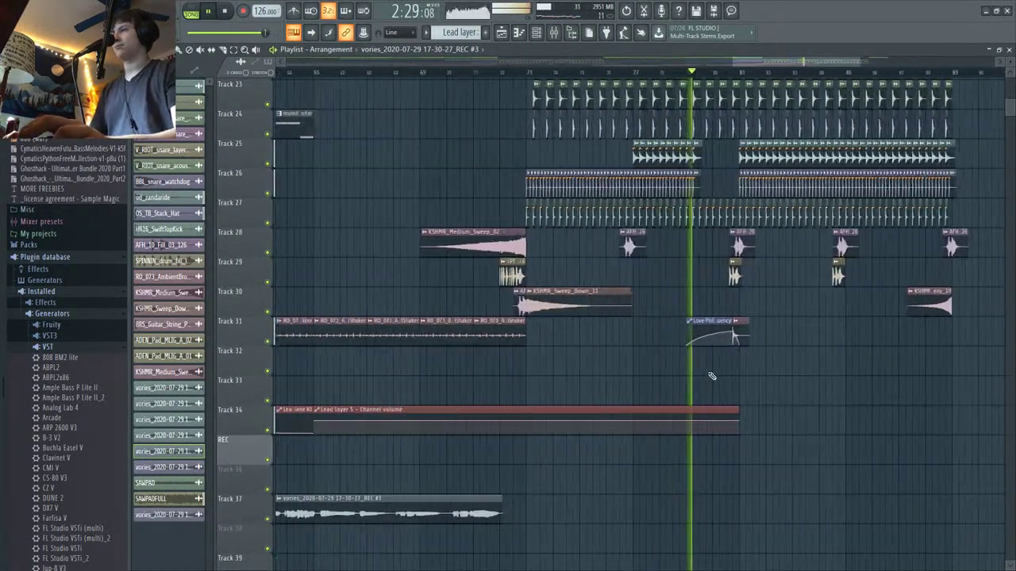
{"action": "scroll", "coordinate": [803, 320], "scroll_direction": "down", "scroll_amount": 4, "text": "ctrl"}
{"action": "scroll", "coordinate": [802, 319], "scroll_direction": "down", "scroll_amount": 5, "text": "ctrl"}
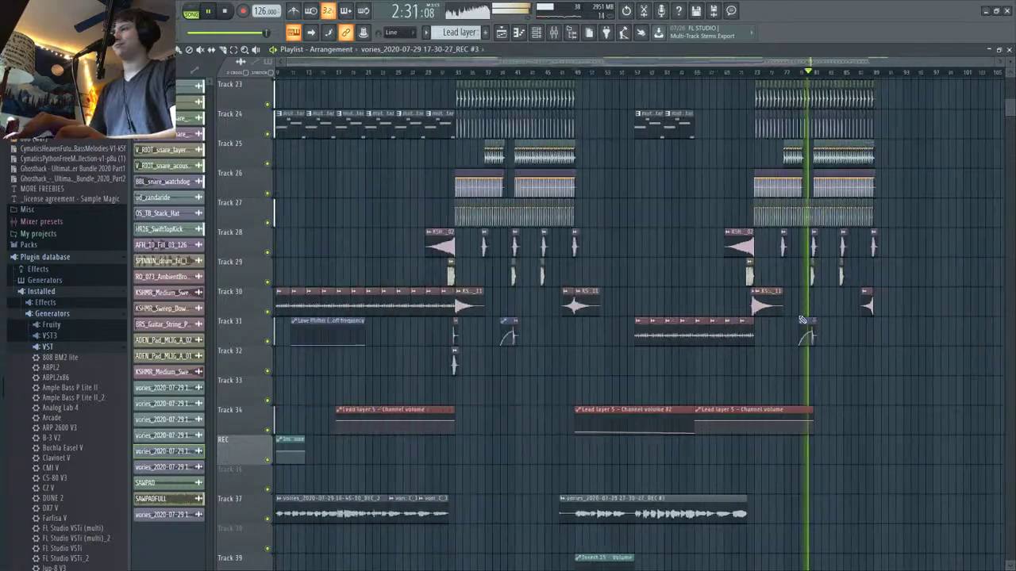
Step: Follow the second drop's drum, bass and saw pad tracks to their end near bar 89, and stop playback
{"action": "scroll", "coordinate": [944, 335], "scroll_direction": "up", "scroll_amount": 5}
{"action": "scroll", "coordinate": [943, 335], "scroll_direction": "up", "scroll_amount": 6}
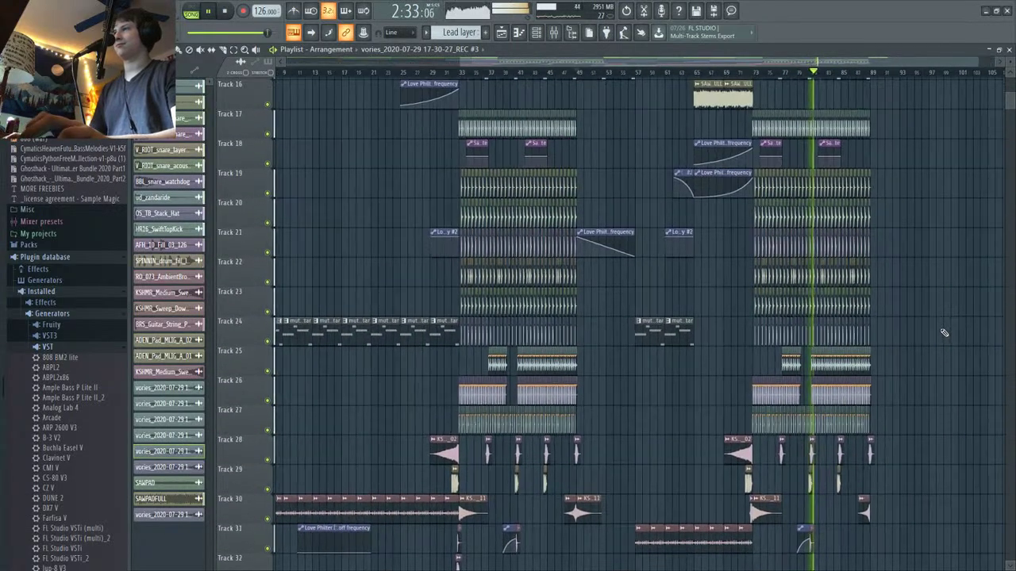
{"action": "scroll", "coordinate": [730, 333], "scroll_direction": "up", "scroll_amount": 6, "text": "ctrl"}
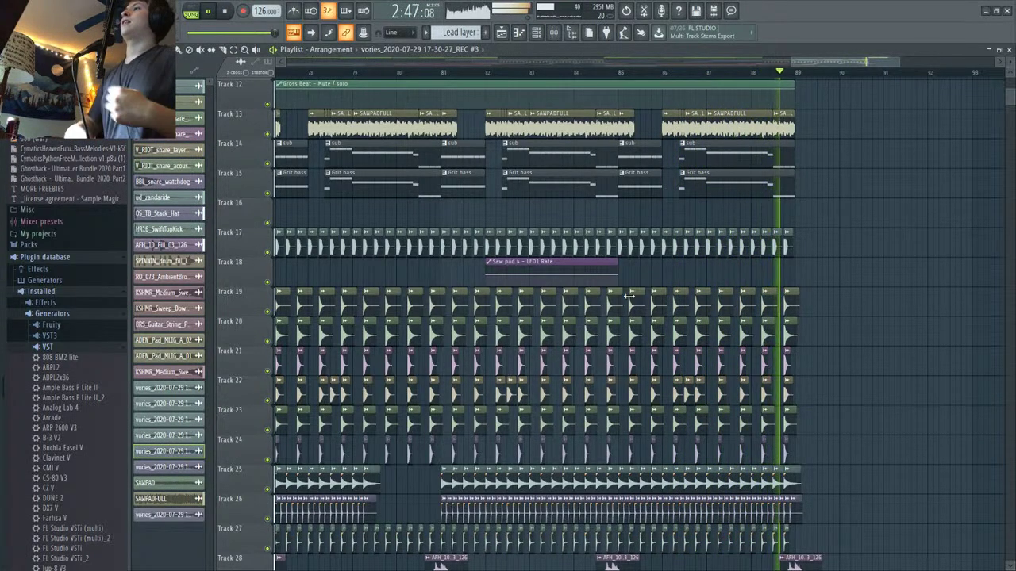
{"action": "key", "text": "space"}
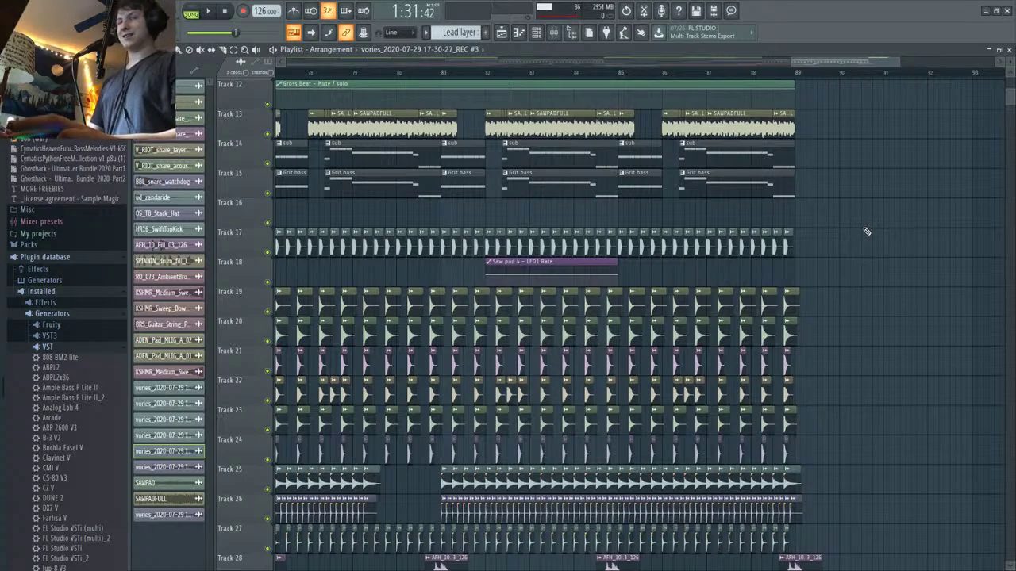
{"action": "scroll", "coordinate": [854, 224], "scroll_direction": "down", "scroll_amount": 6}
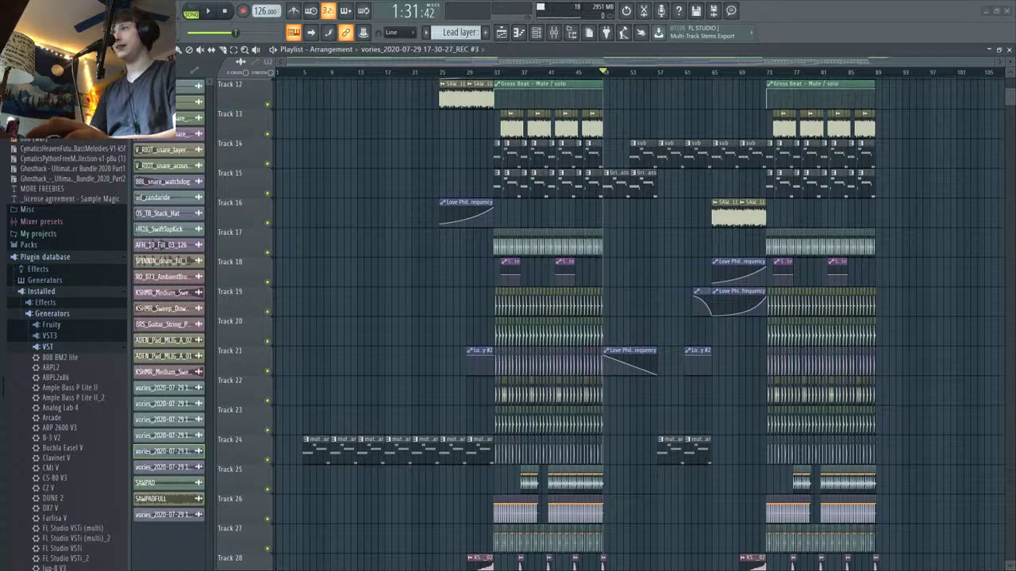
{"action": "key", "text": "alt+f"}
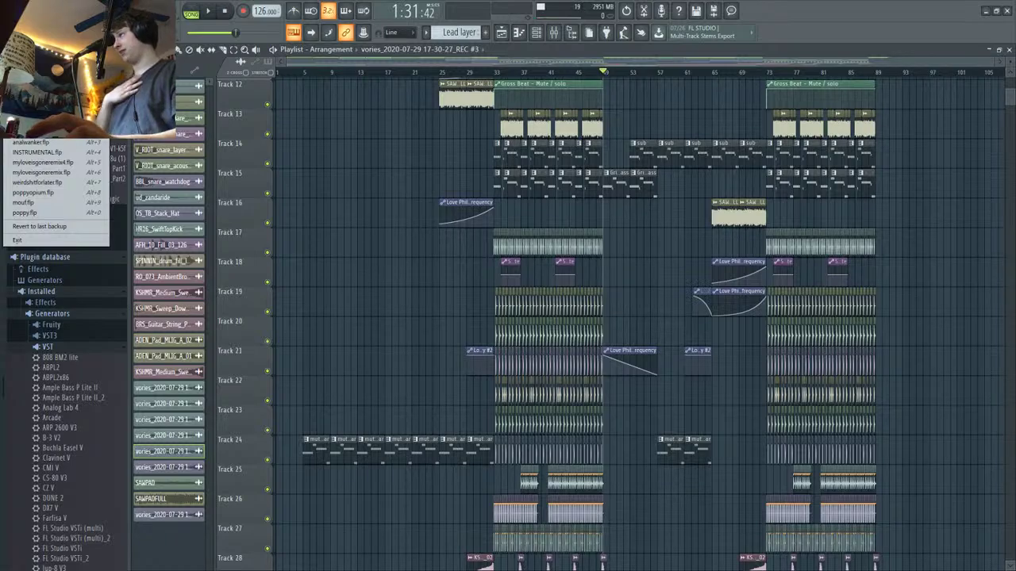
{"action": "key", "text": "Escape"}
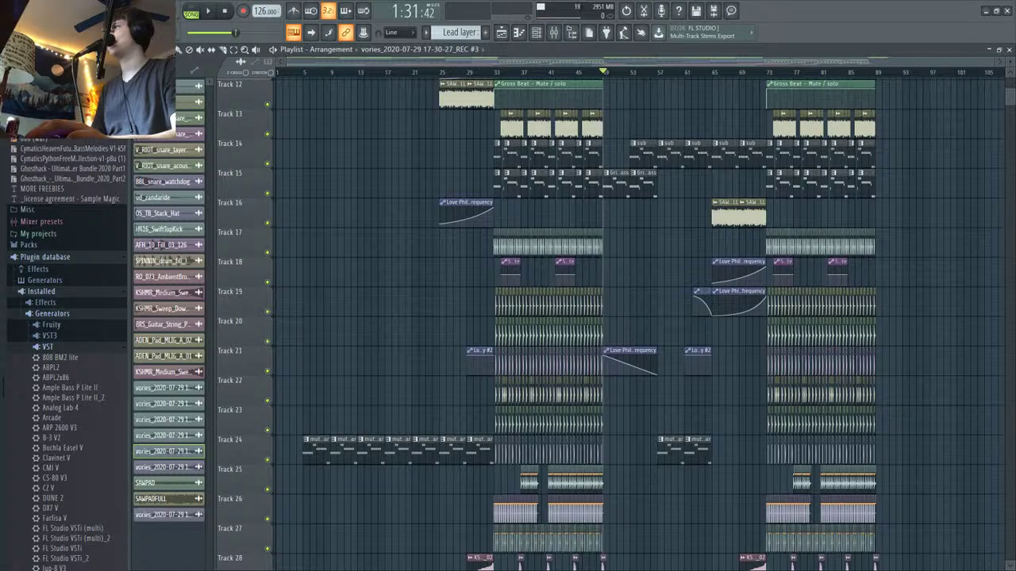
{"action": "scroll", "coordinate": [333, 214], "scroll_direction": "down", "scroll_amount": 5}
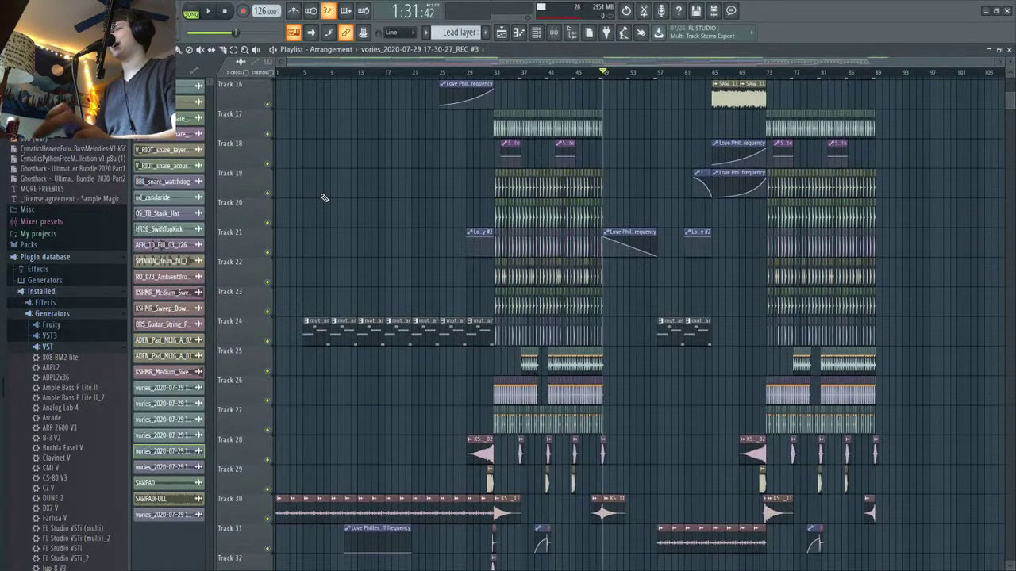
{"action": "scroll", "coordinate": [318, 196], "scroll_direction": "down", "scroll_amount": 4}
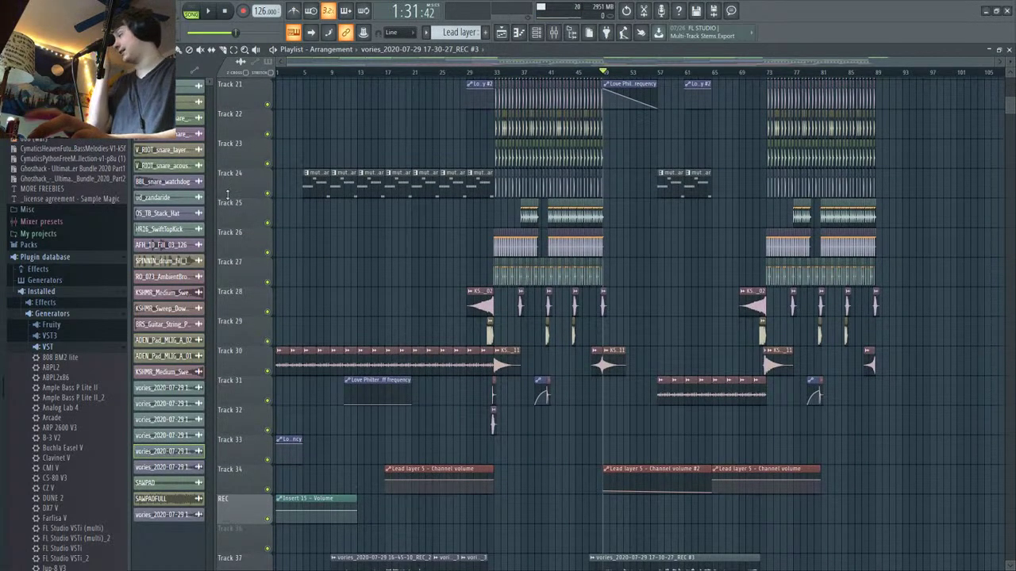